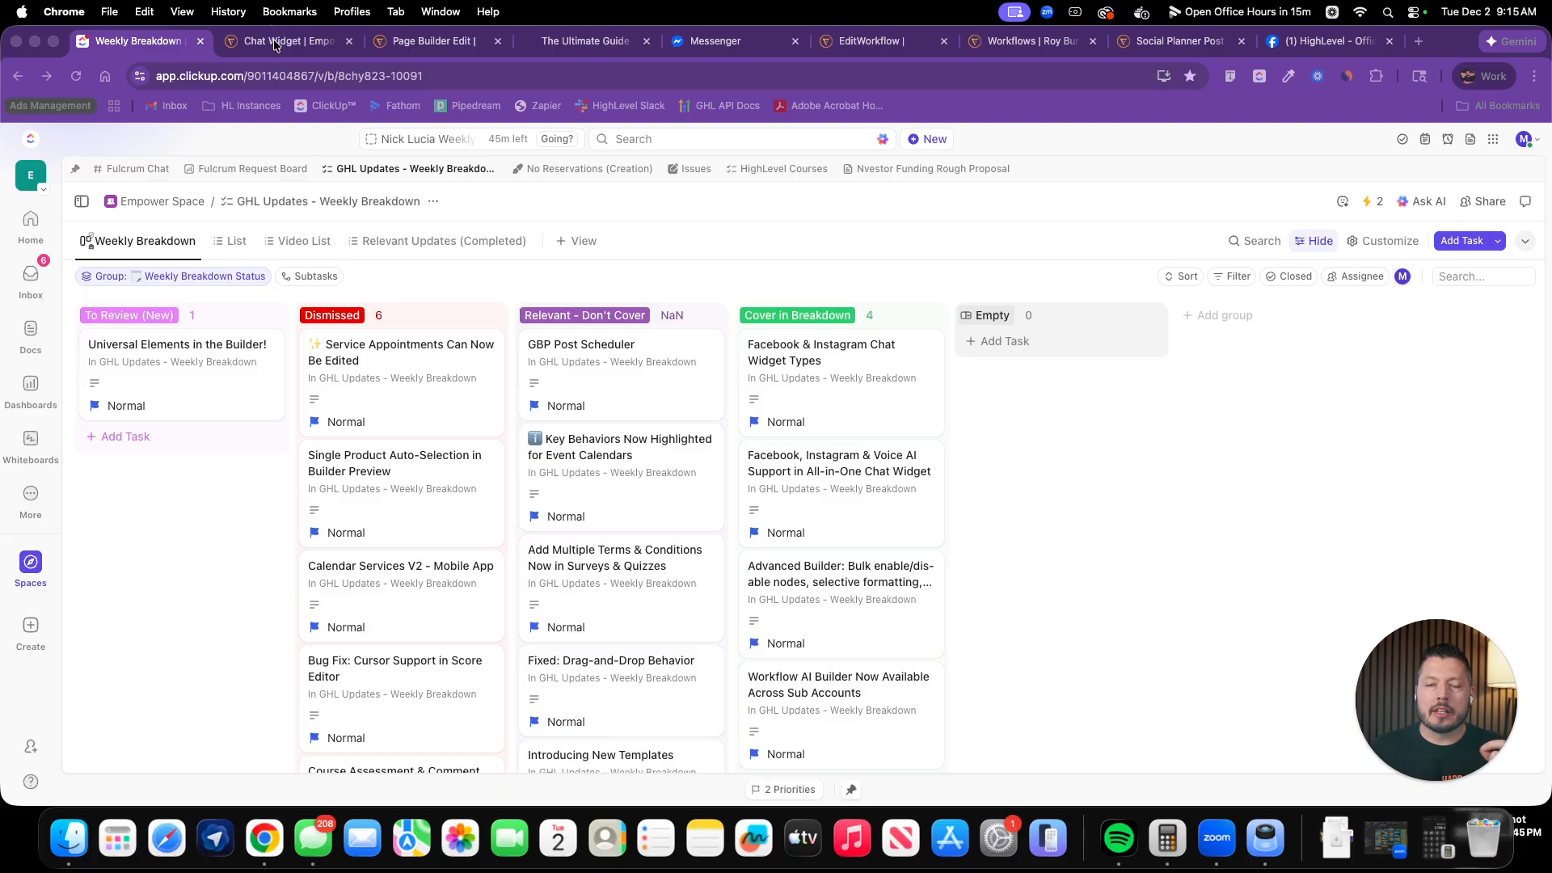
Create a new chat widget of the Facebook Chat type under Sites
{"action": "left_click", "coordinate": [274, 44]}
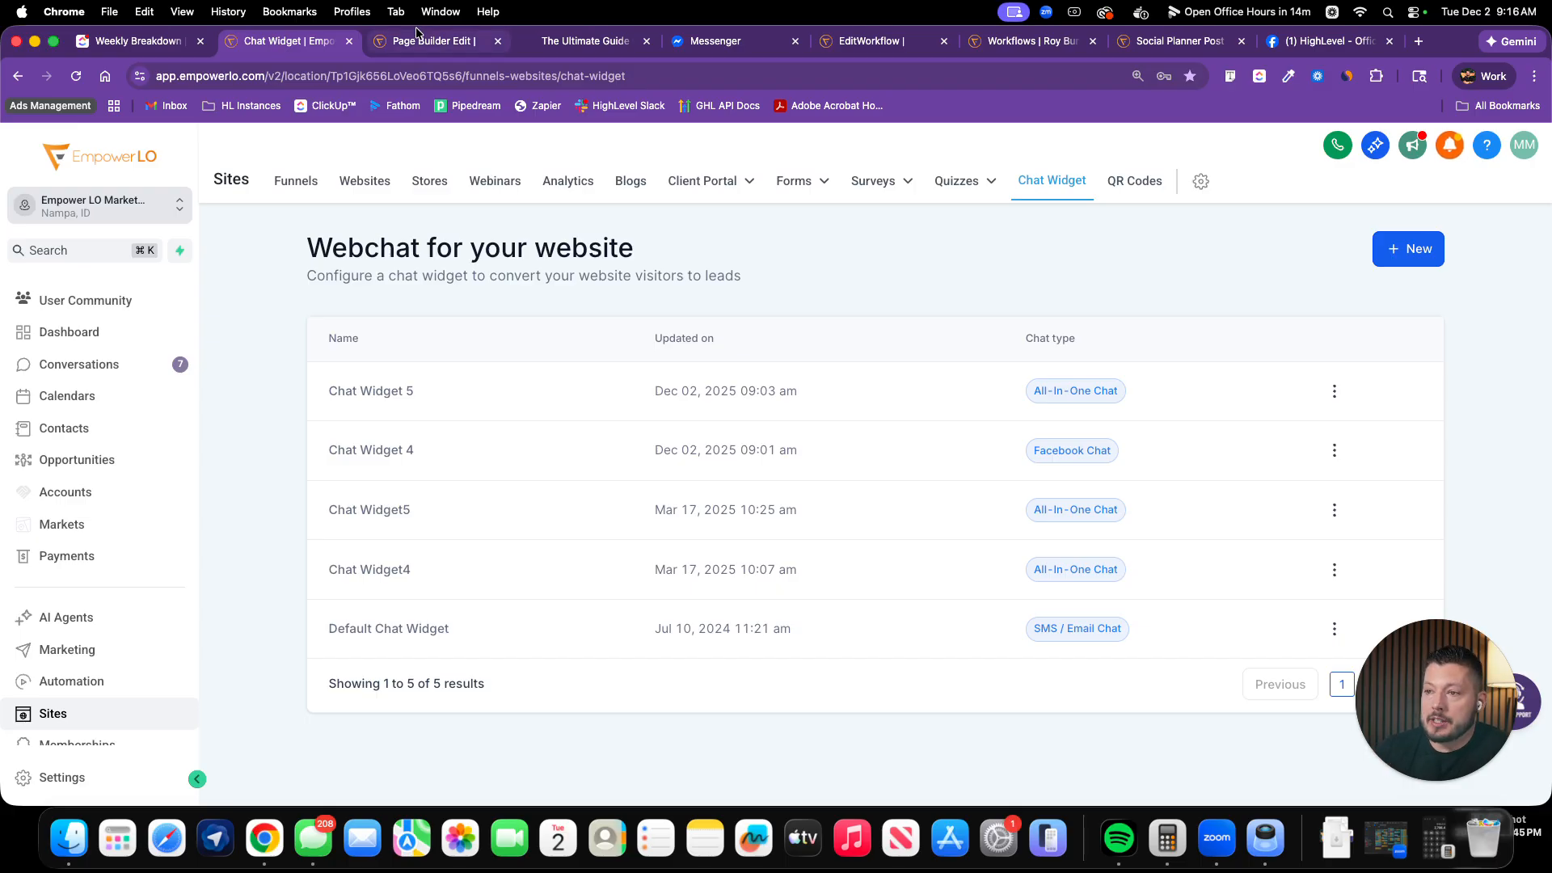
{"action": "key", "text": "ctrl+shift+Tab"}
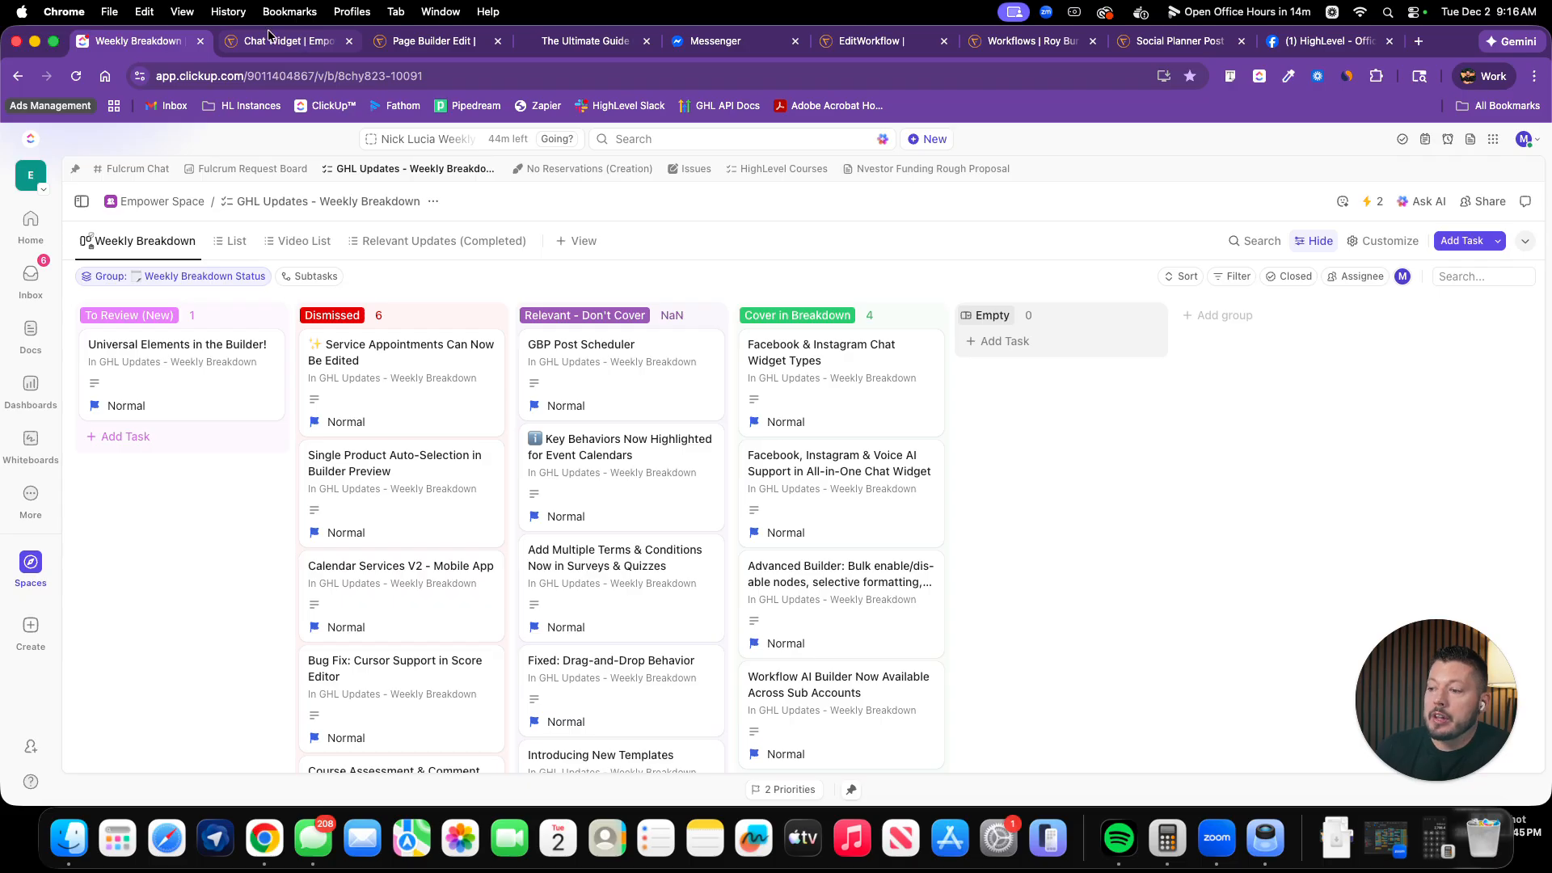
{"action": "left_click", "coordinate": [311, 42]}
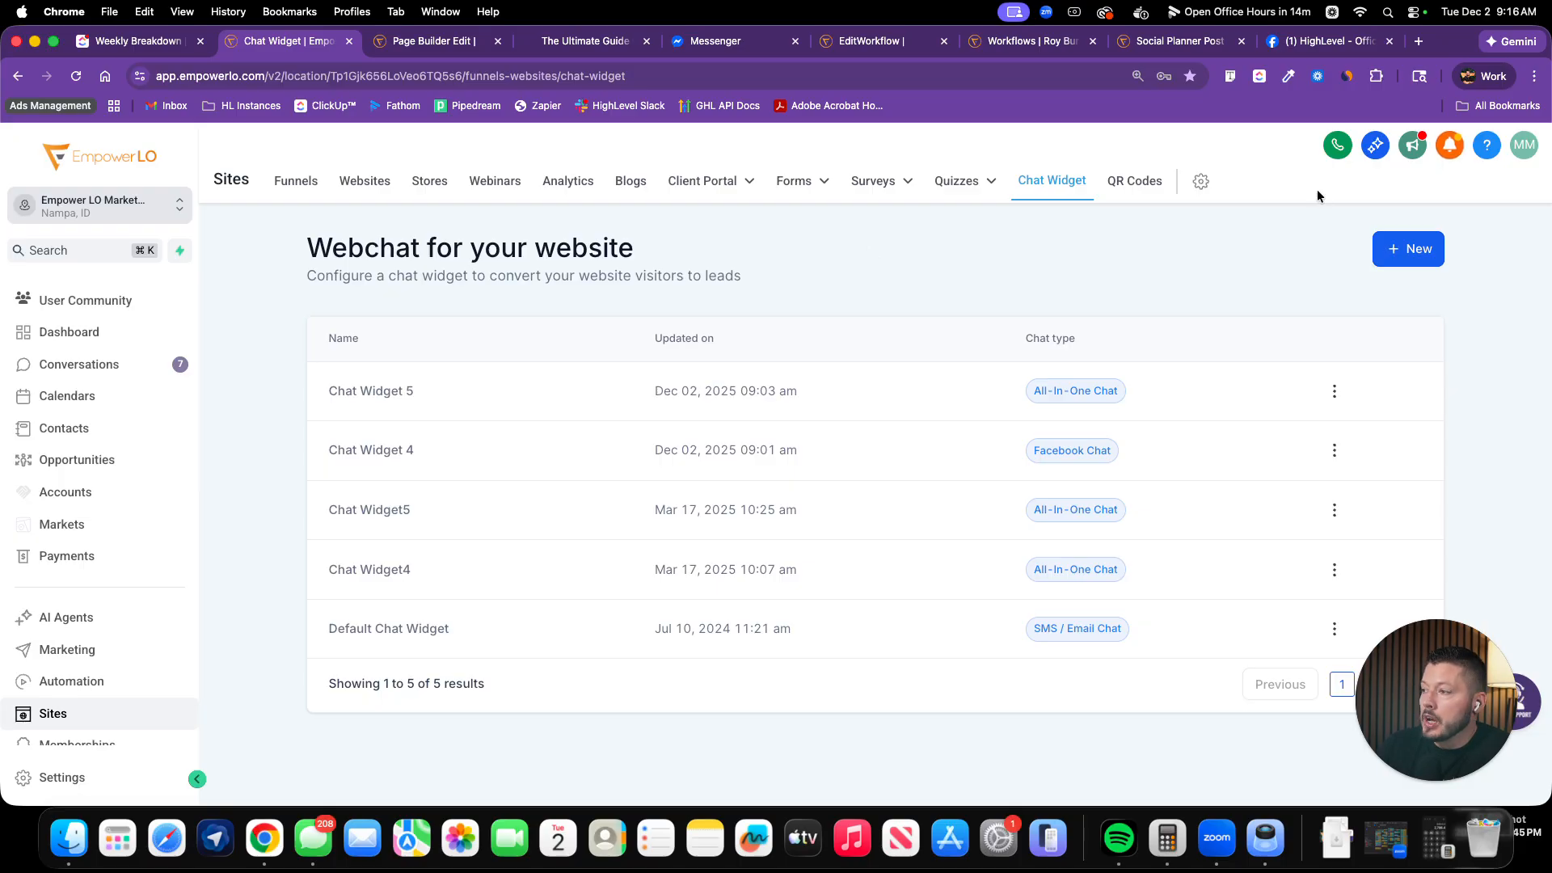
{"action": "left_click", "coordinate": [1397, 256]}
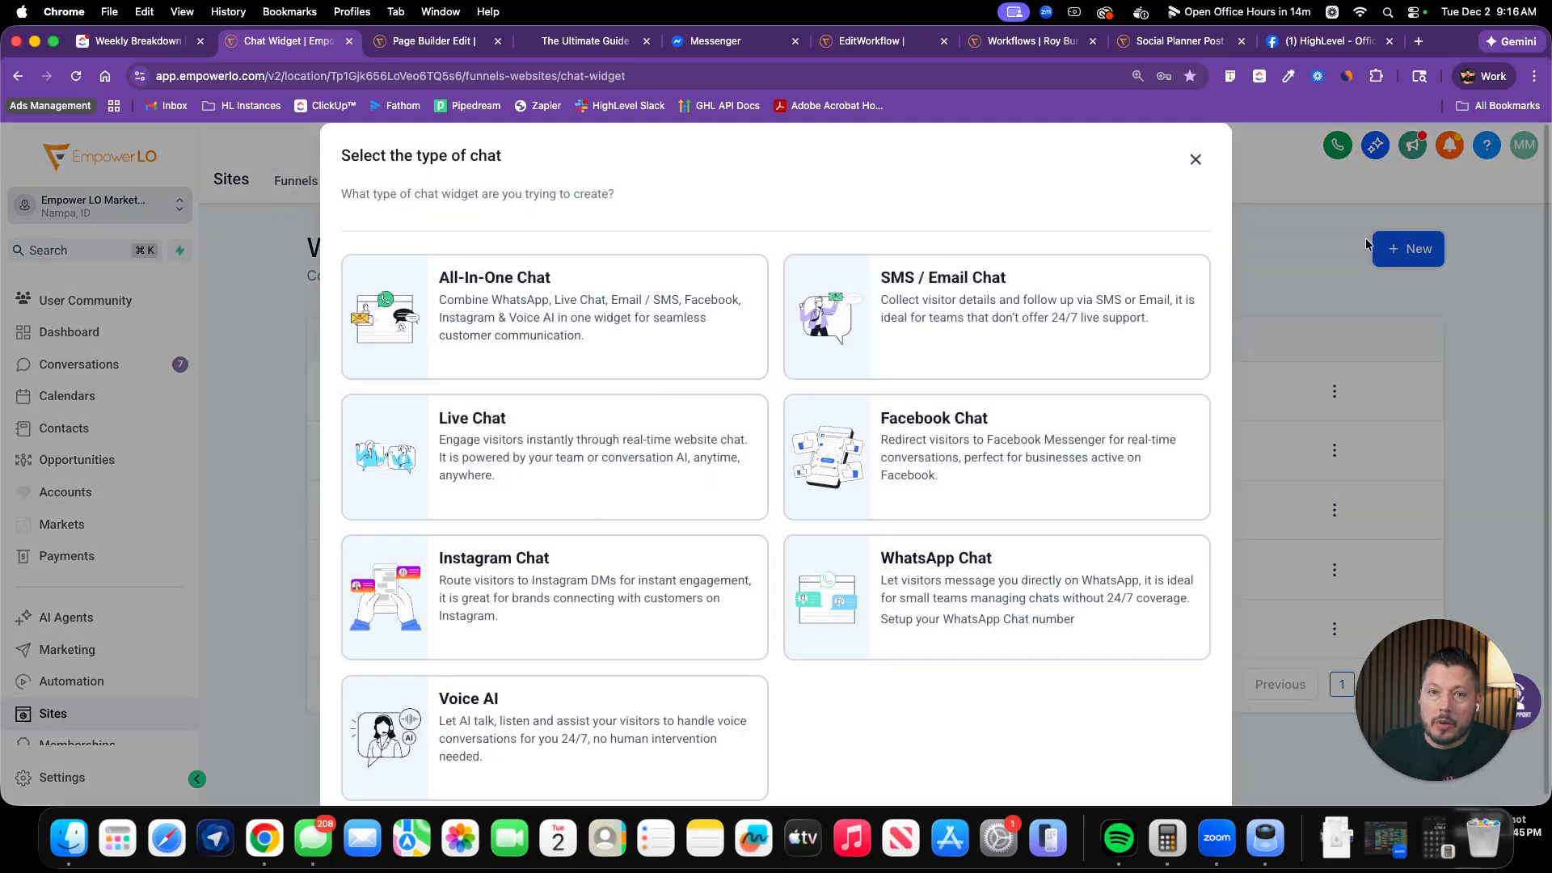
{"action": "scroll", "coordinate": [411, 261], "scroll_direction": "down", "scroll_amount": 1}
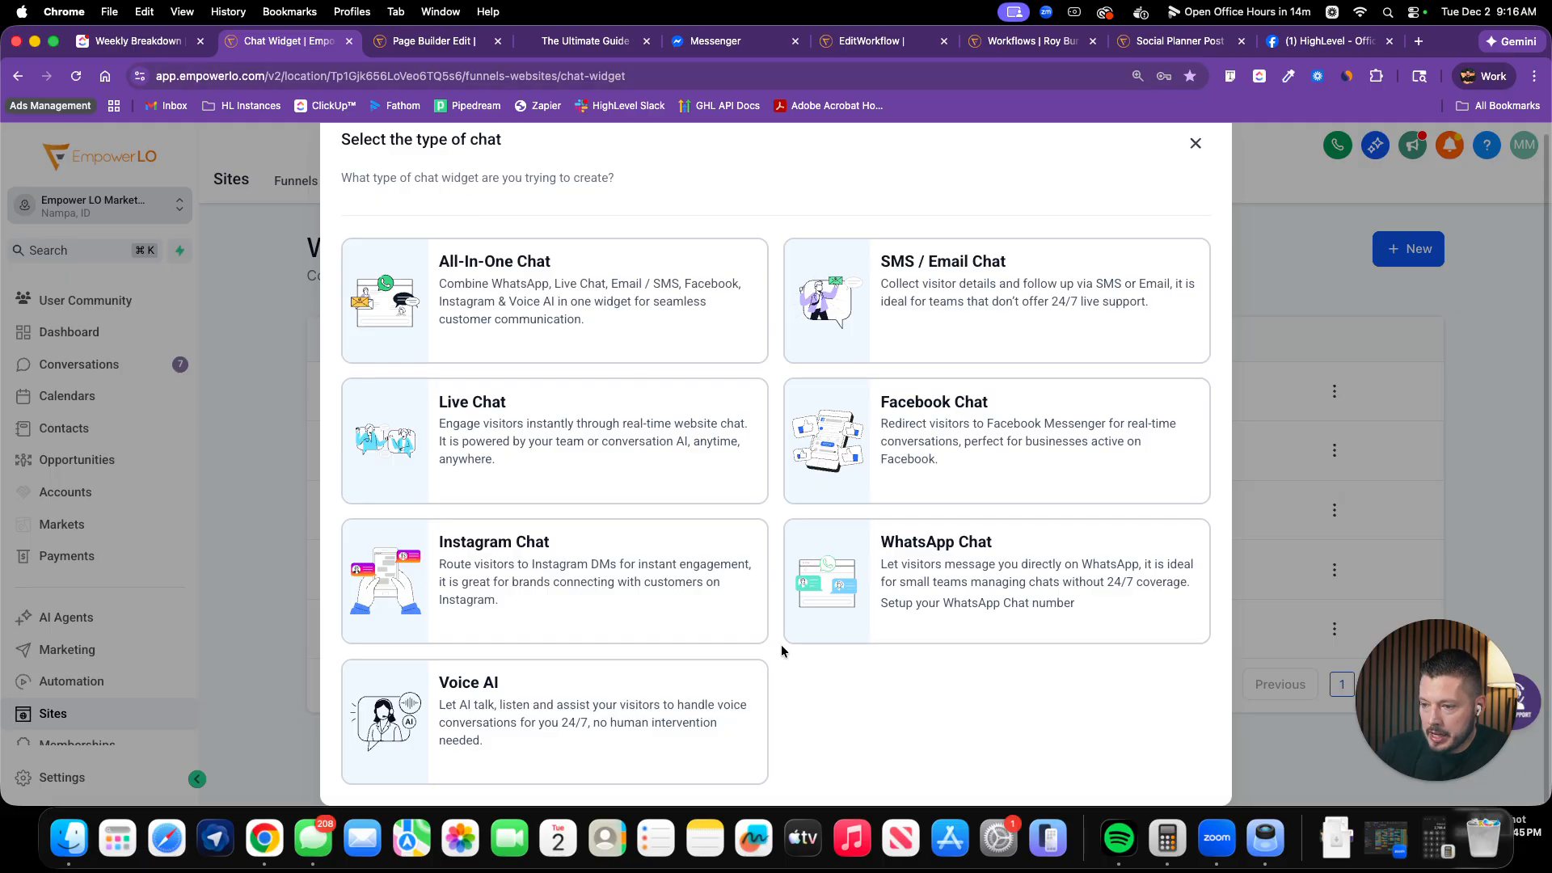
{"action": "left_click", "coordinate": [409, 42]}
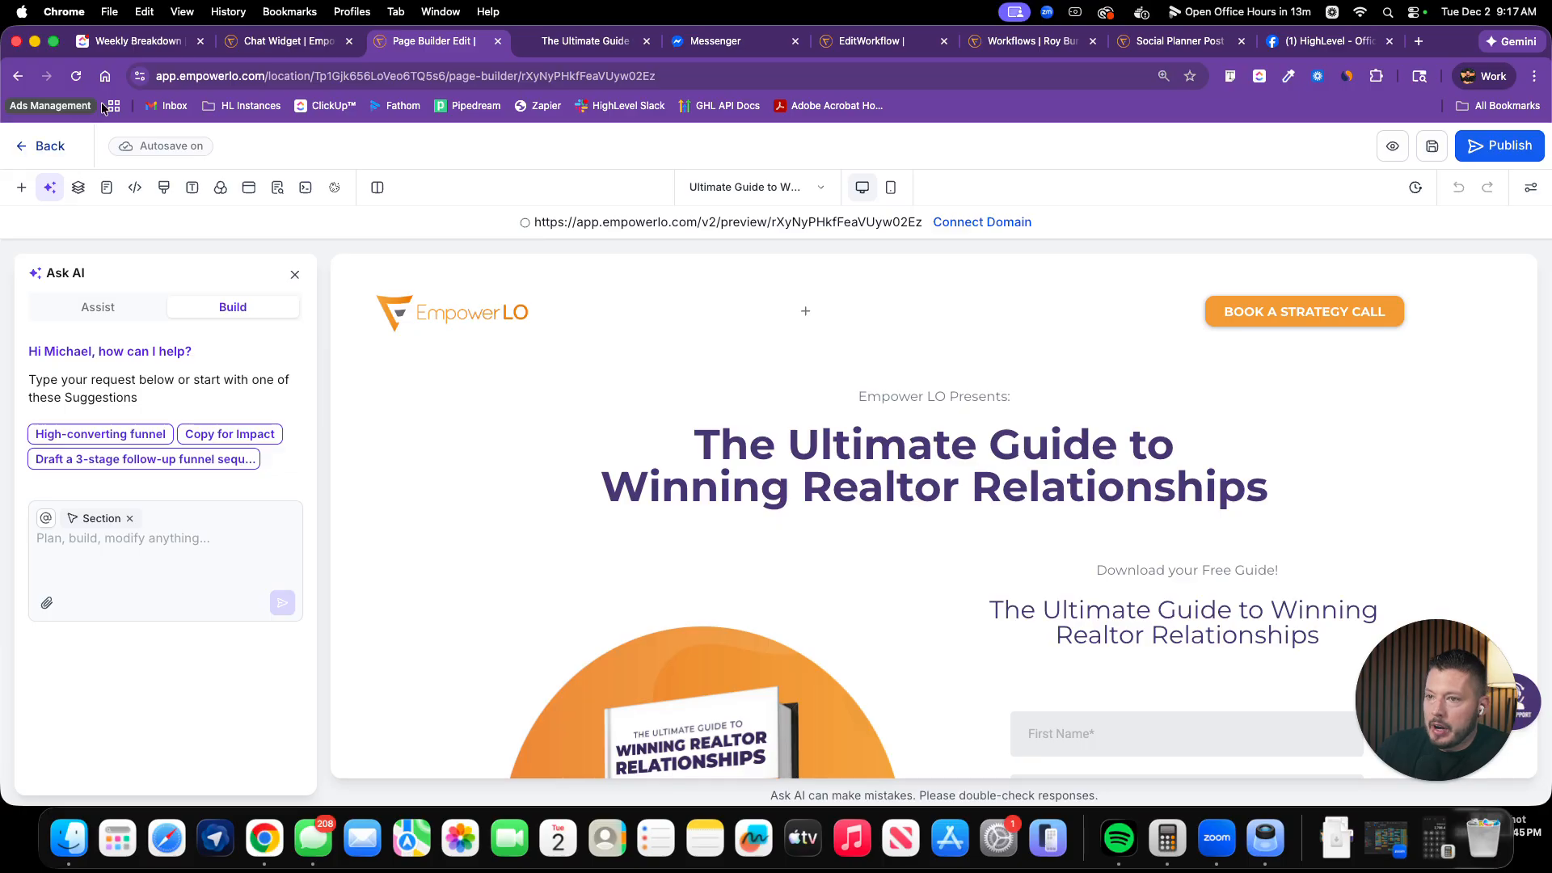
{"action": "left_click", "coordinate": [299, 42]}
{"action": "left_click", "coordinate": [876, 410]}
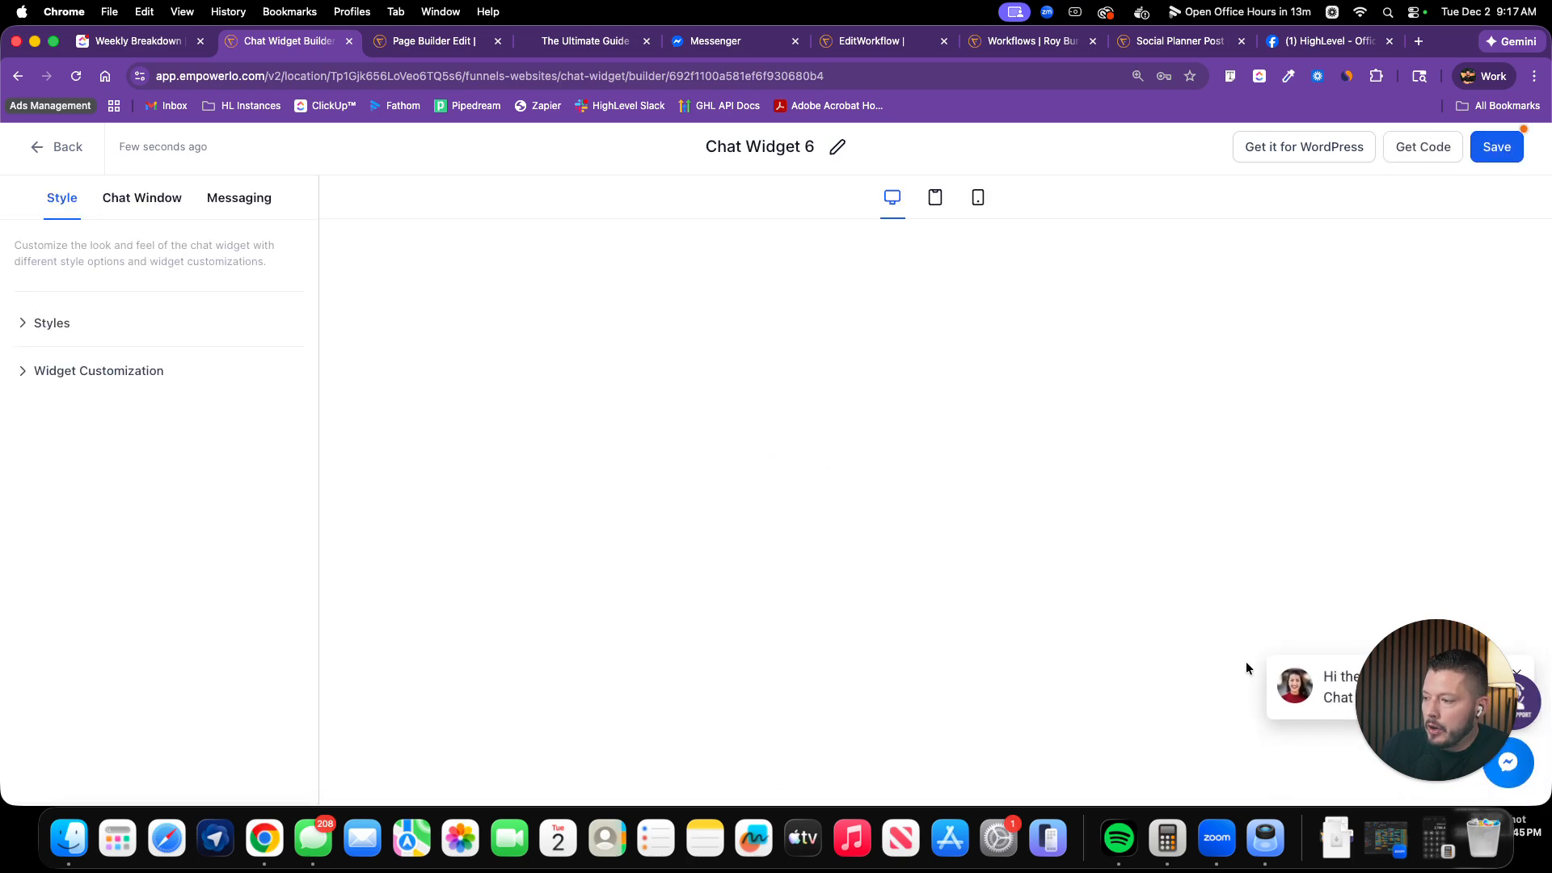
Examine the widget's style settings, including chat icon, theme, welcome message, avatar and widget position
{"action": "left_click", "coordinate": [50, 321]}
{"action": "scroll", "coordinate": [98, 518], "scroll_direction": "down", "scroll_amount": 4}
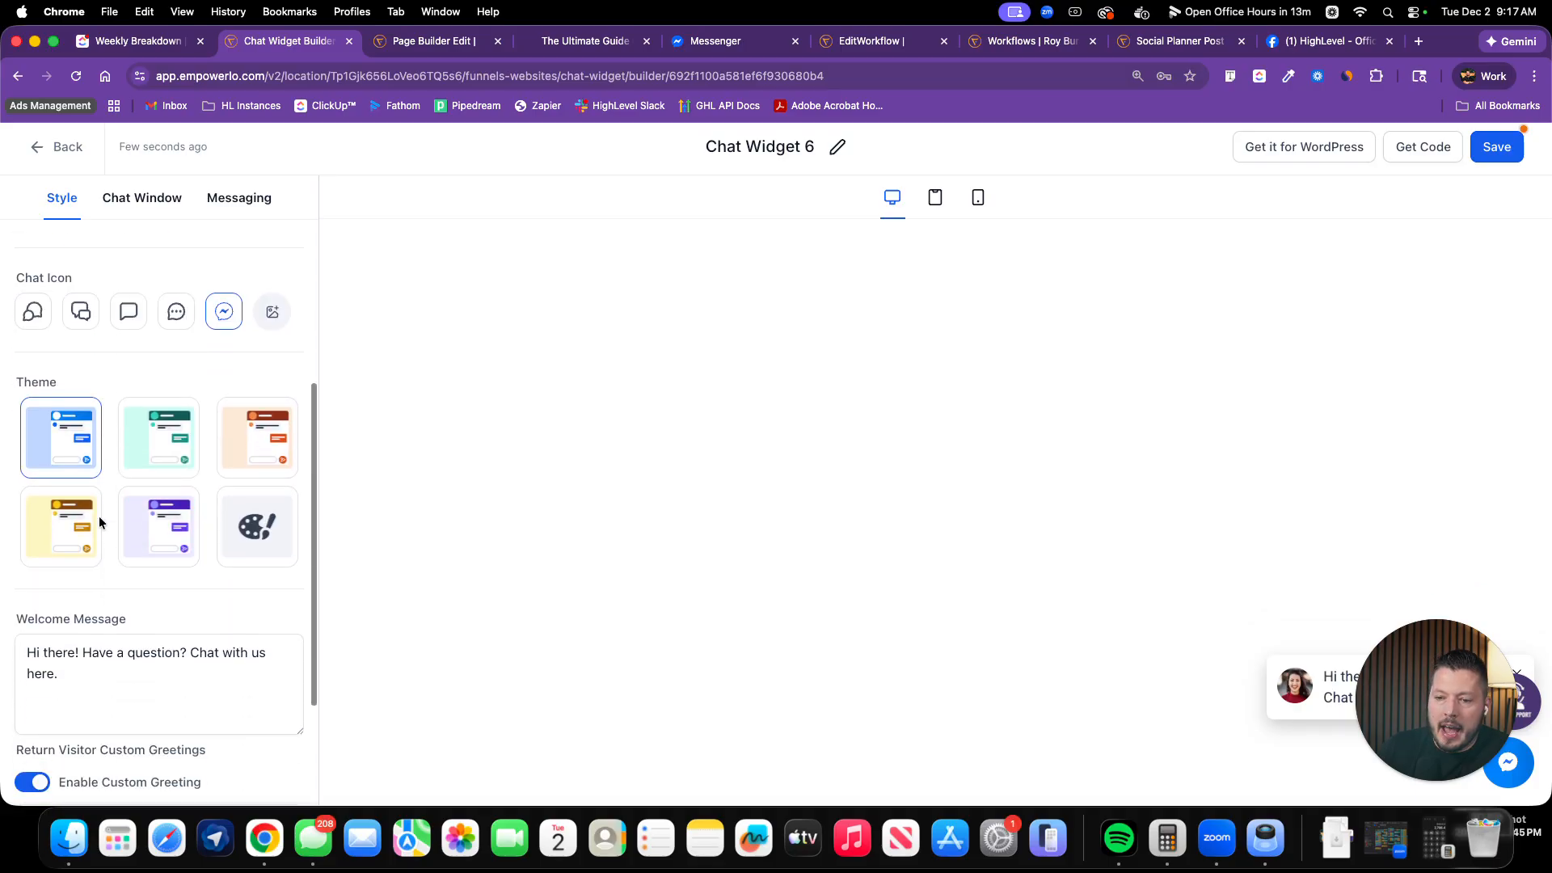
{"action": "scroll", "coordinate": [98, 522], "scroll_direction": "down", "scroll_amount": 3}
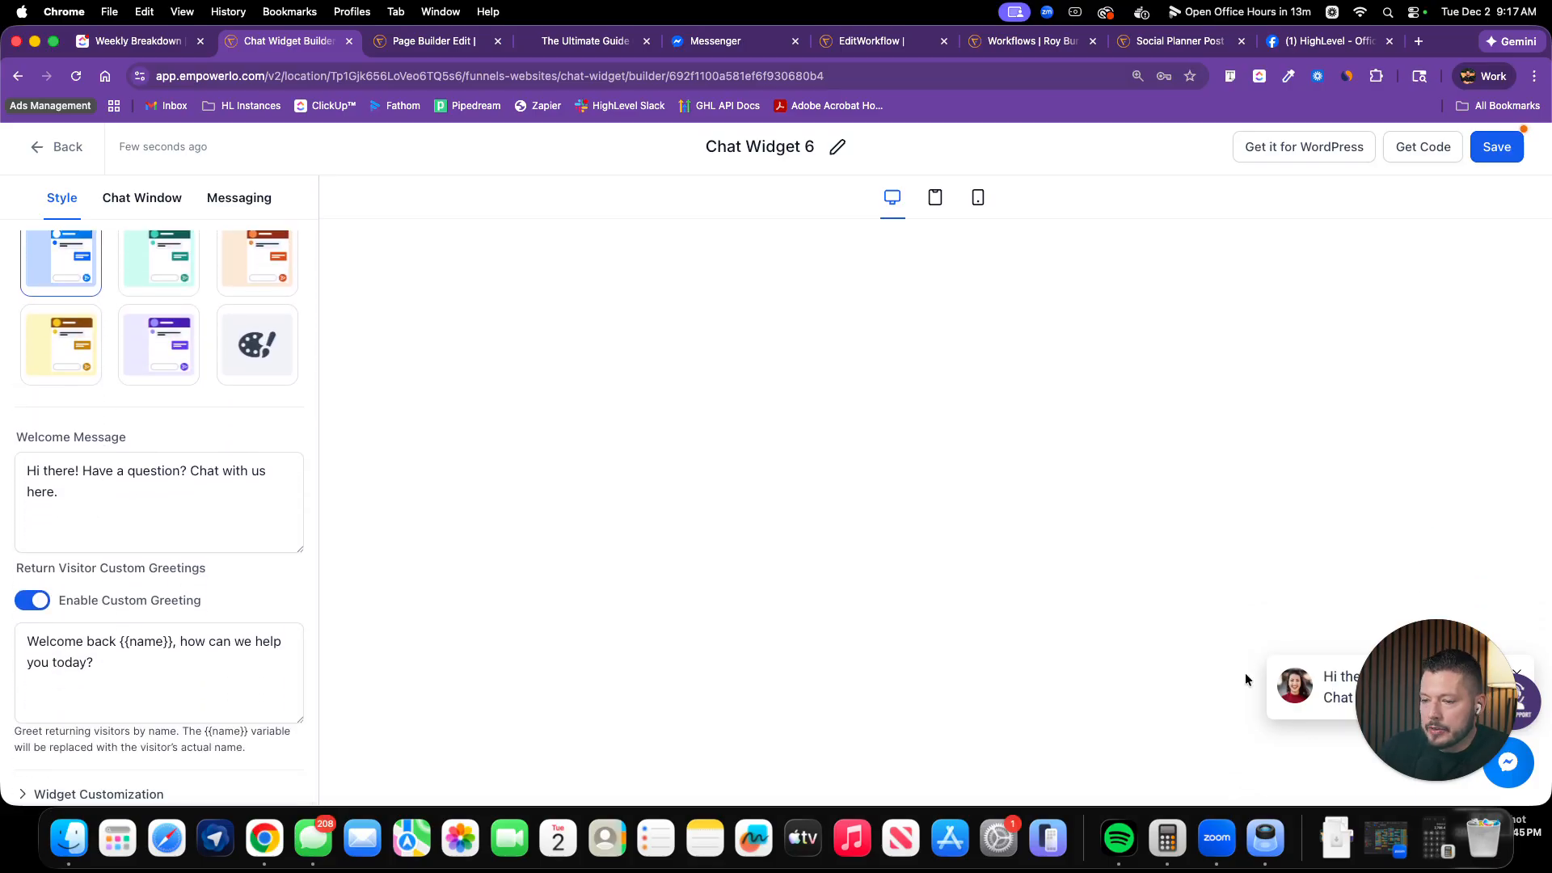
{"action": "left_click", "coordinate": [88, 792]}
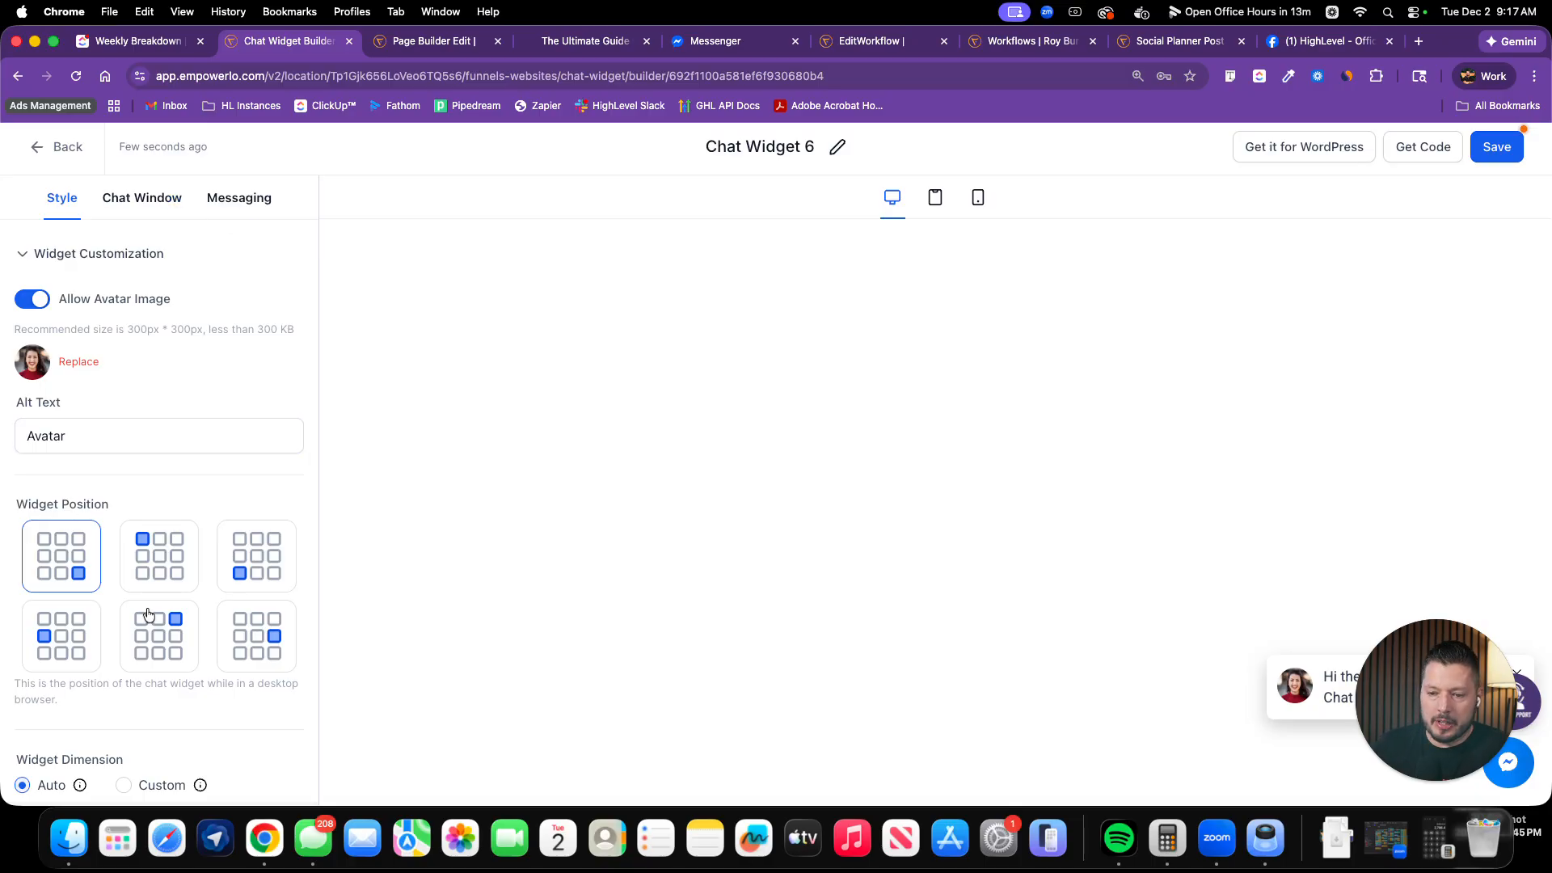
{"action": "scroll", "coordinate": [147, 615], "scroll_direction": "up", "scroll_amount": 3}
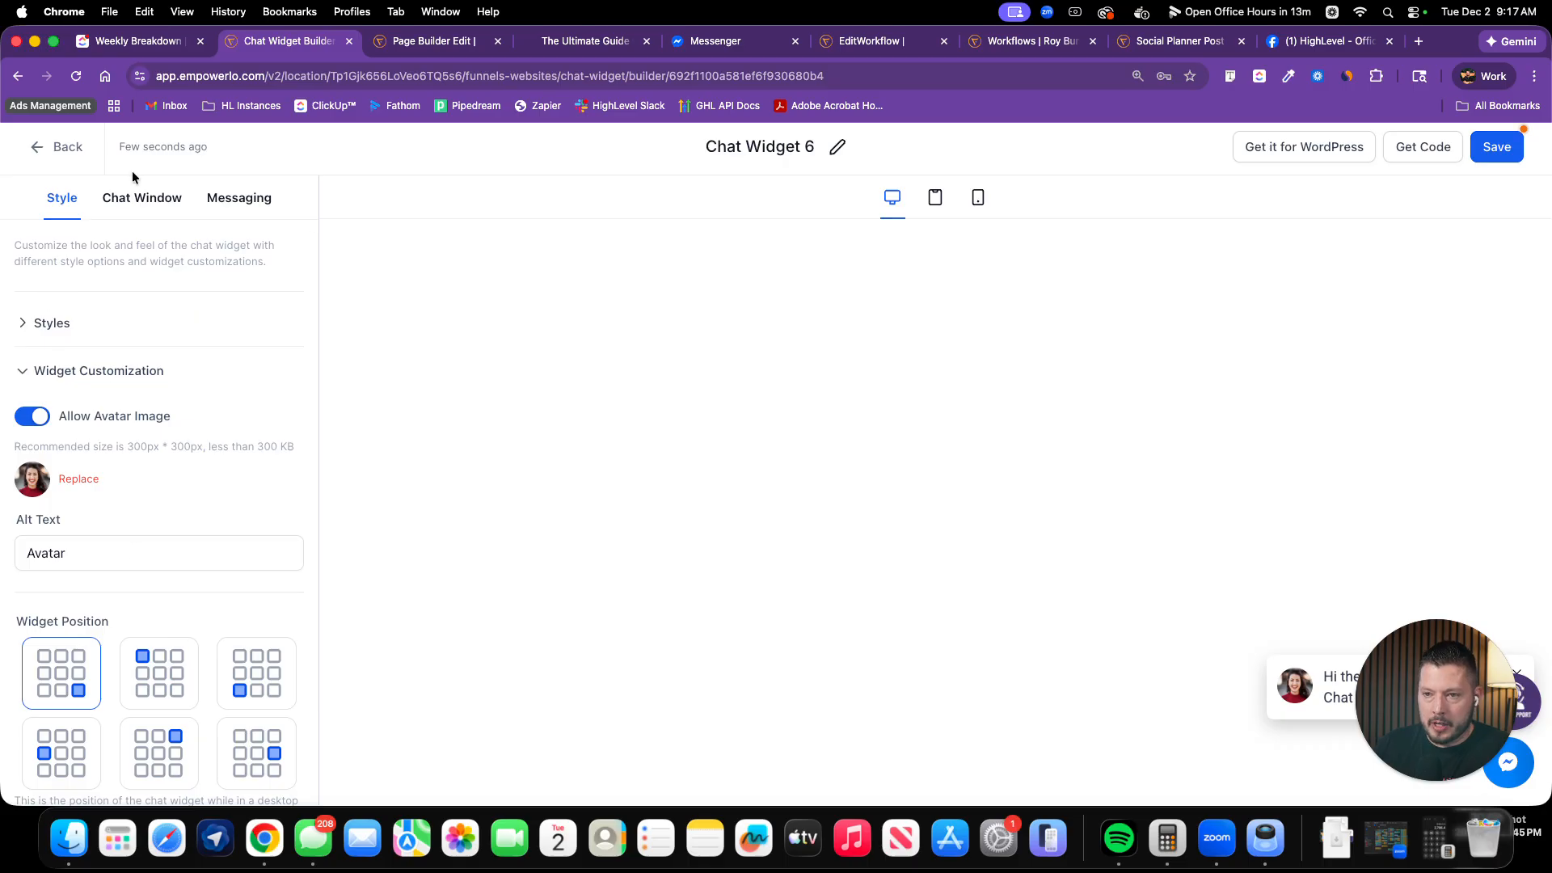
Examine the chat window's title and intro settings, including intro message, contact form options and button text
{"action": "left_click", "coordinate": [160, 199]}
{"action": "left_click", "coordinate": [59, 323]}
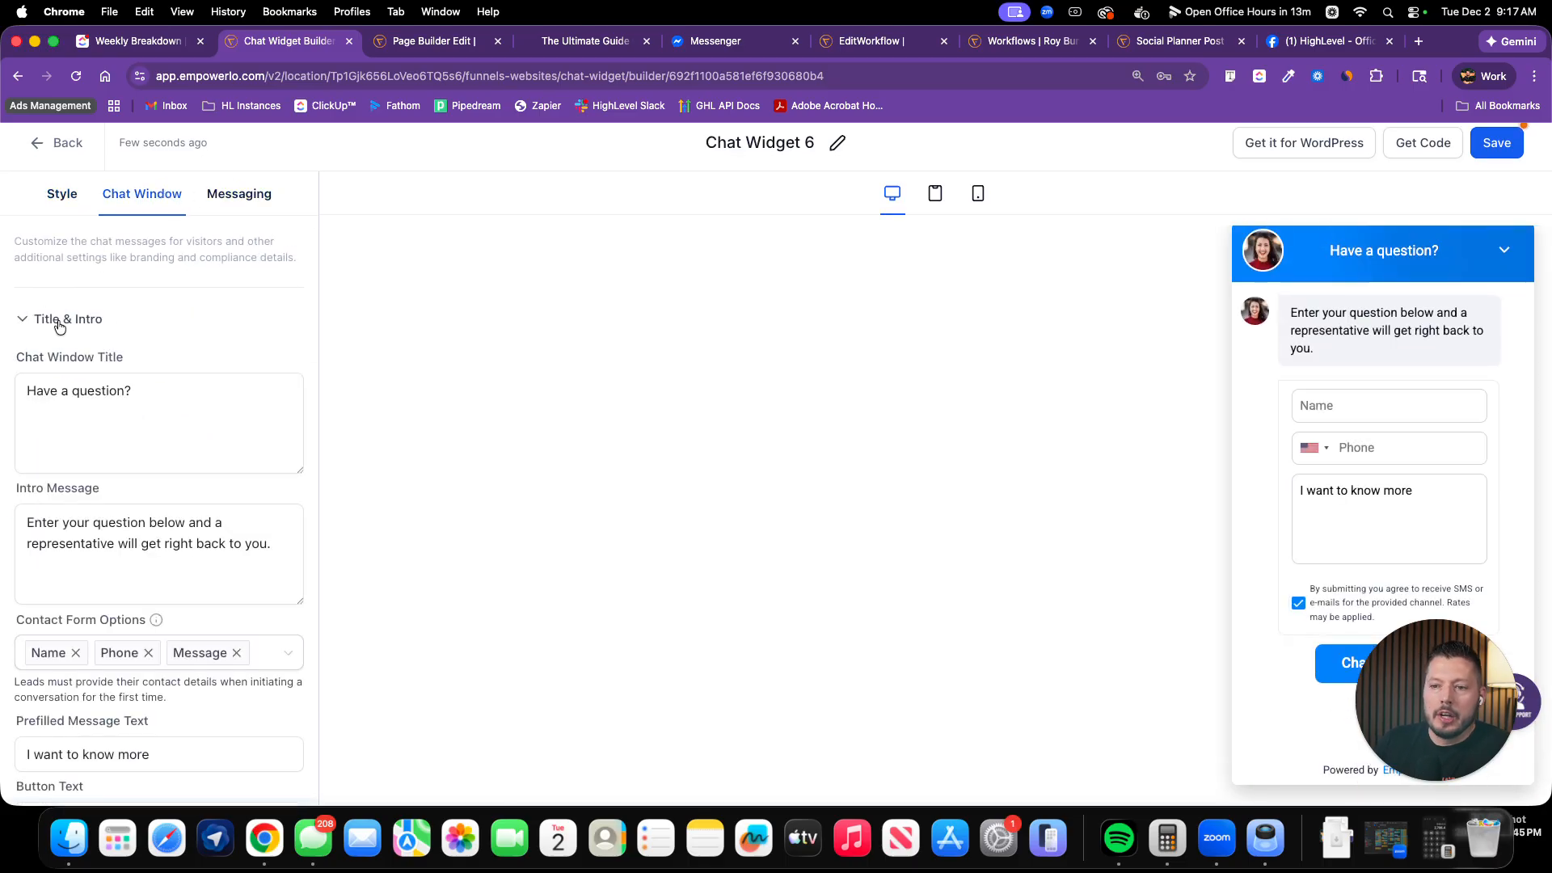
{"action": "left_click", "coordinate": [87, 438]}
{"action": "scroll", "coordinate": [86, 440], "scroll_direction": "down", "scroll_amount": 3}
{"action": "scroll", "coordinate": [64, 436], "scroll_direction": "up", "scroll_amount": 3}
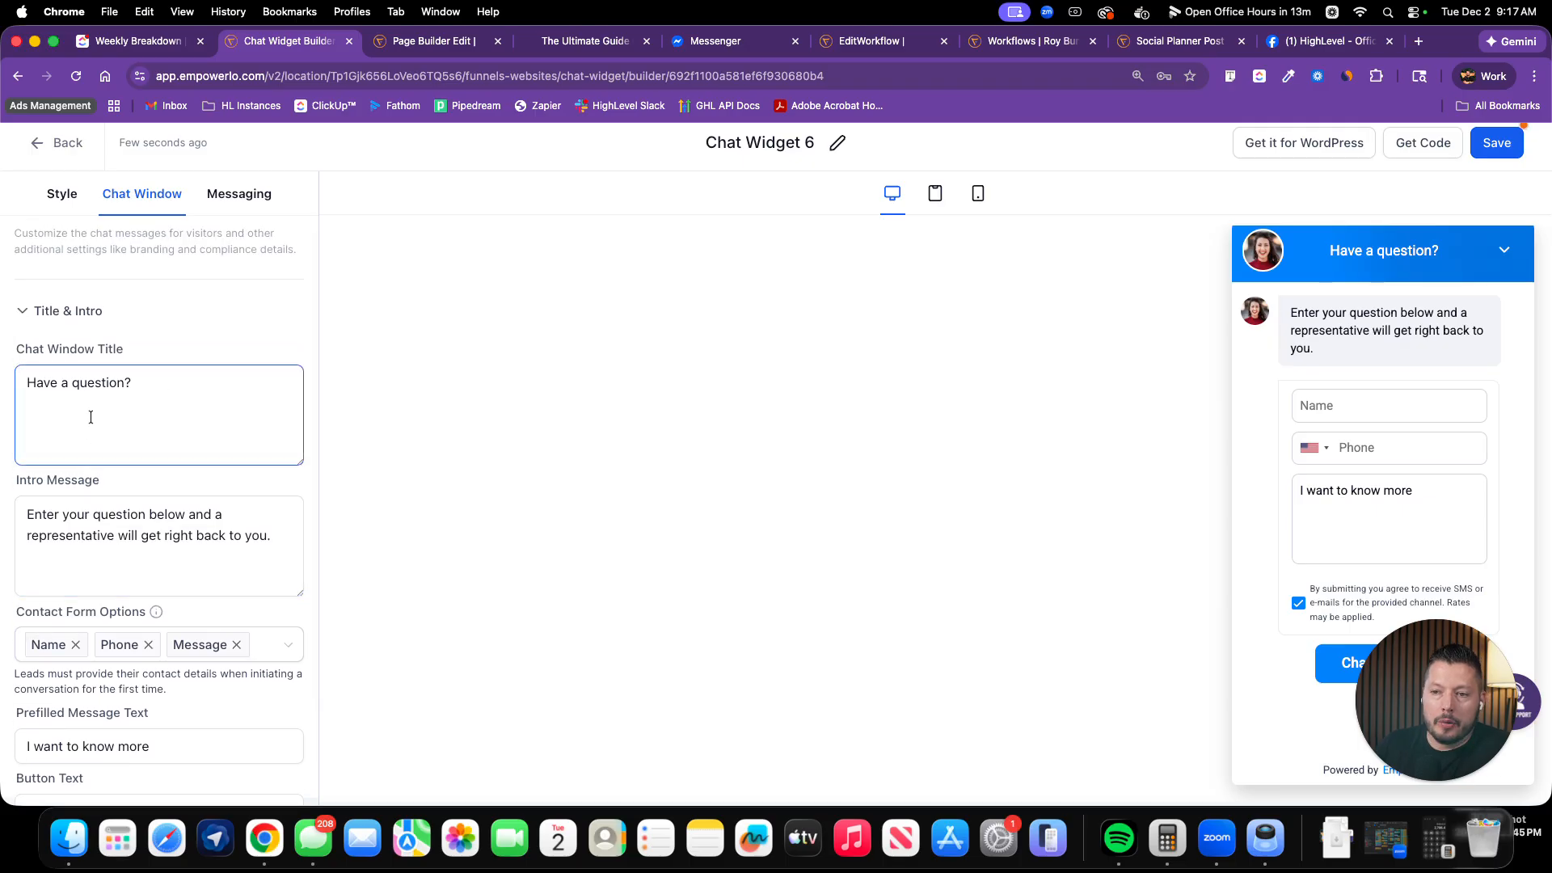
{"action": "scroll", "coordinate": [104, 530], "scroll_direction": "down", "scroll_amount": 3}
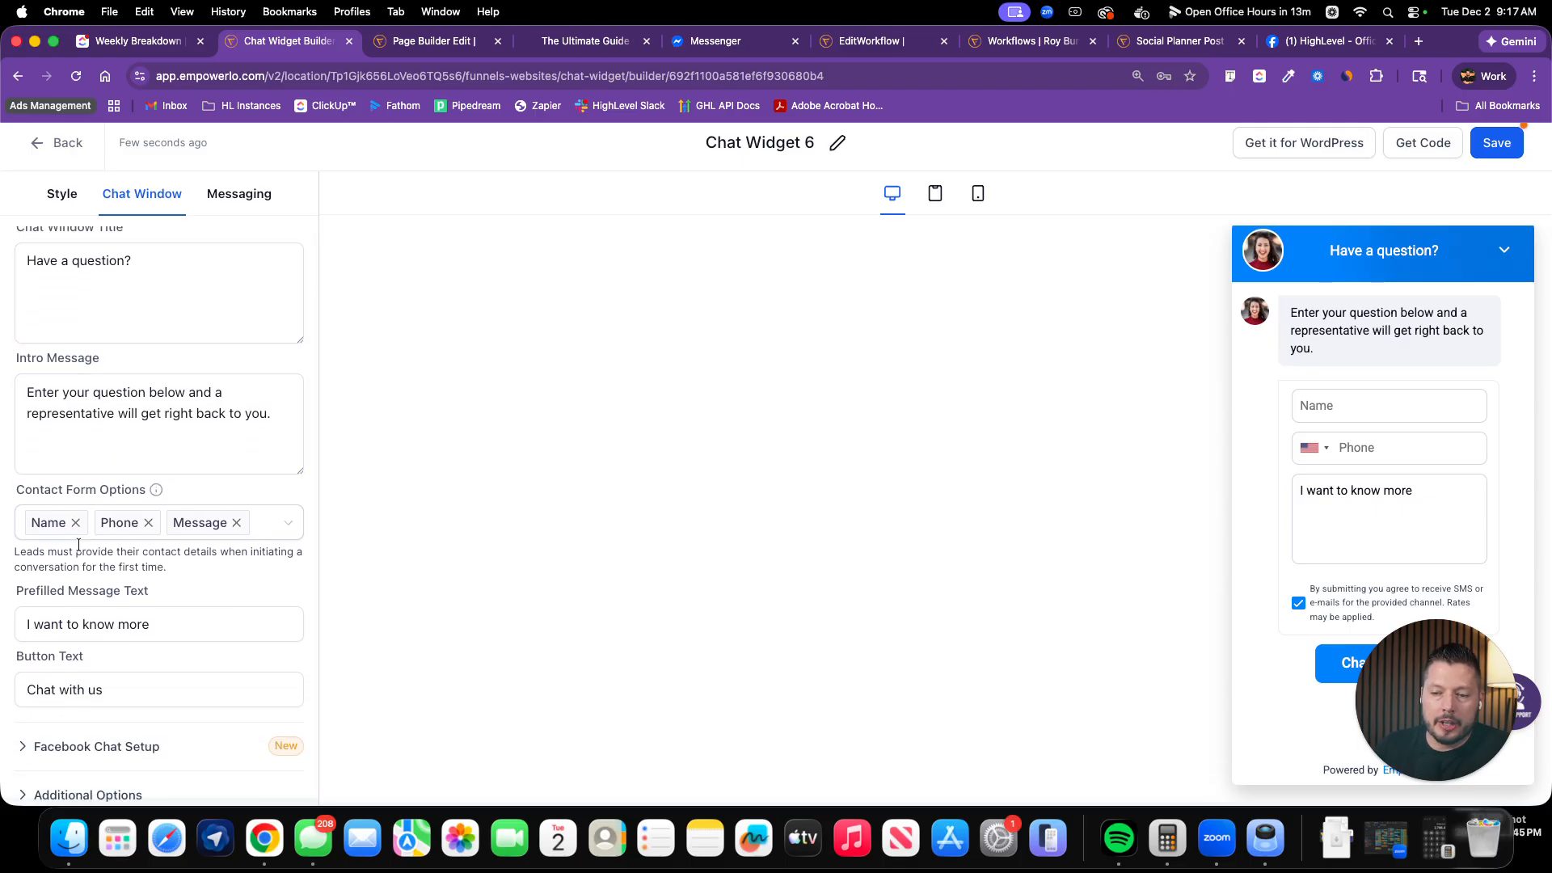
{"action": "left_click", "coordinate": [216, 400]}
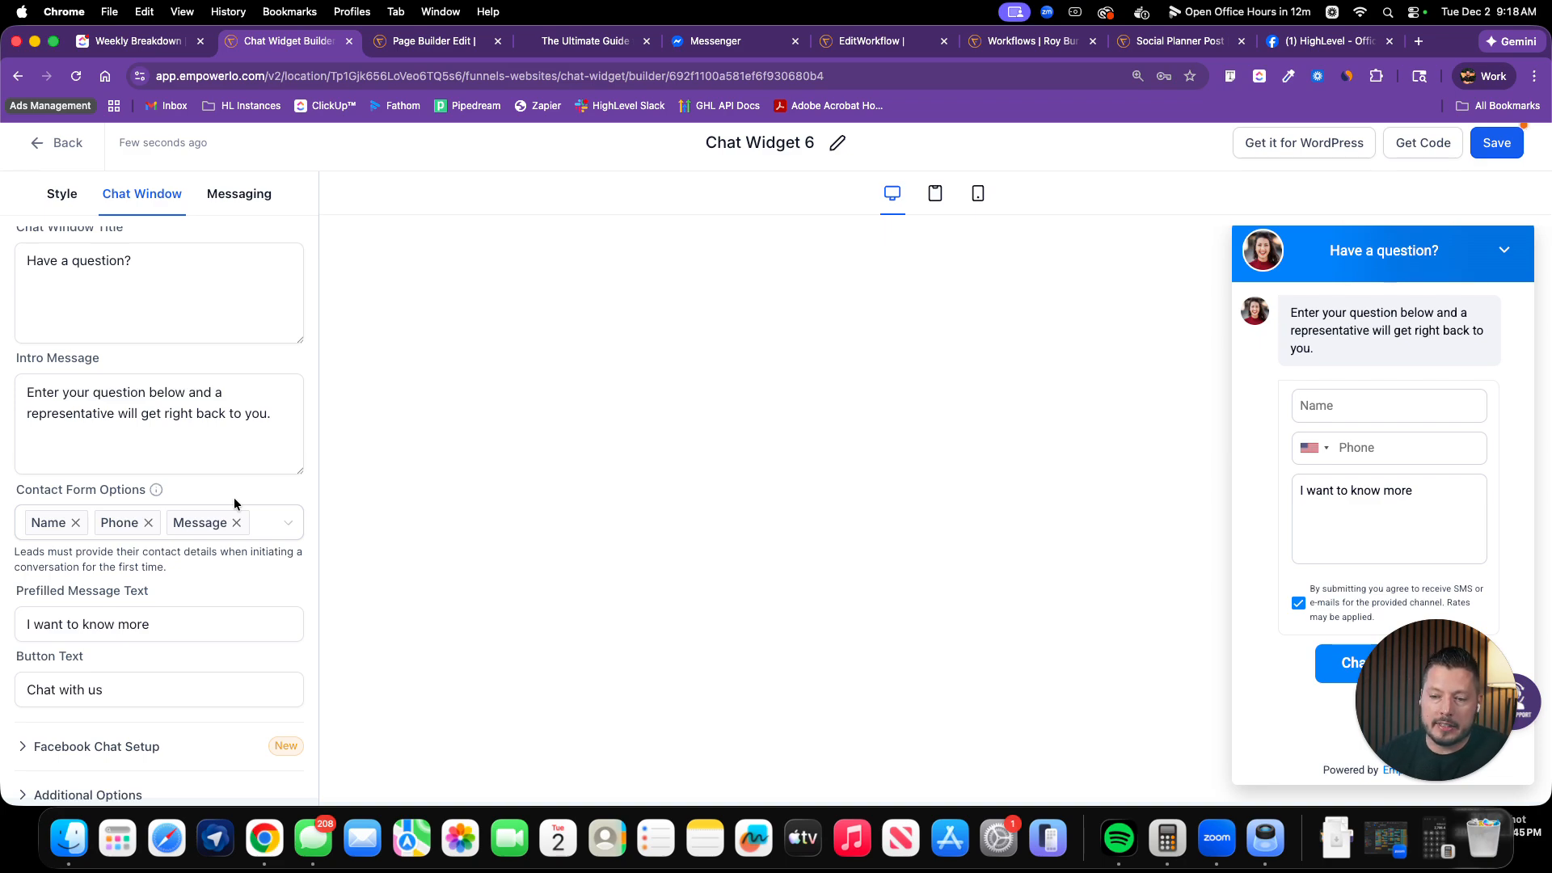
{"action": "scroll", "coordinate": [223, 630], "scroll_direction": "down", "scroll_amount": 1}
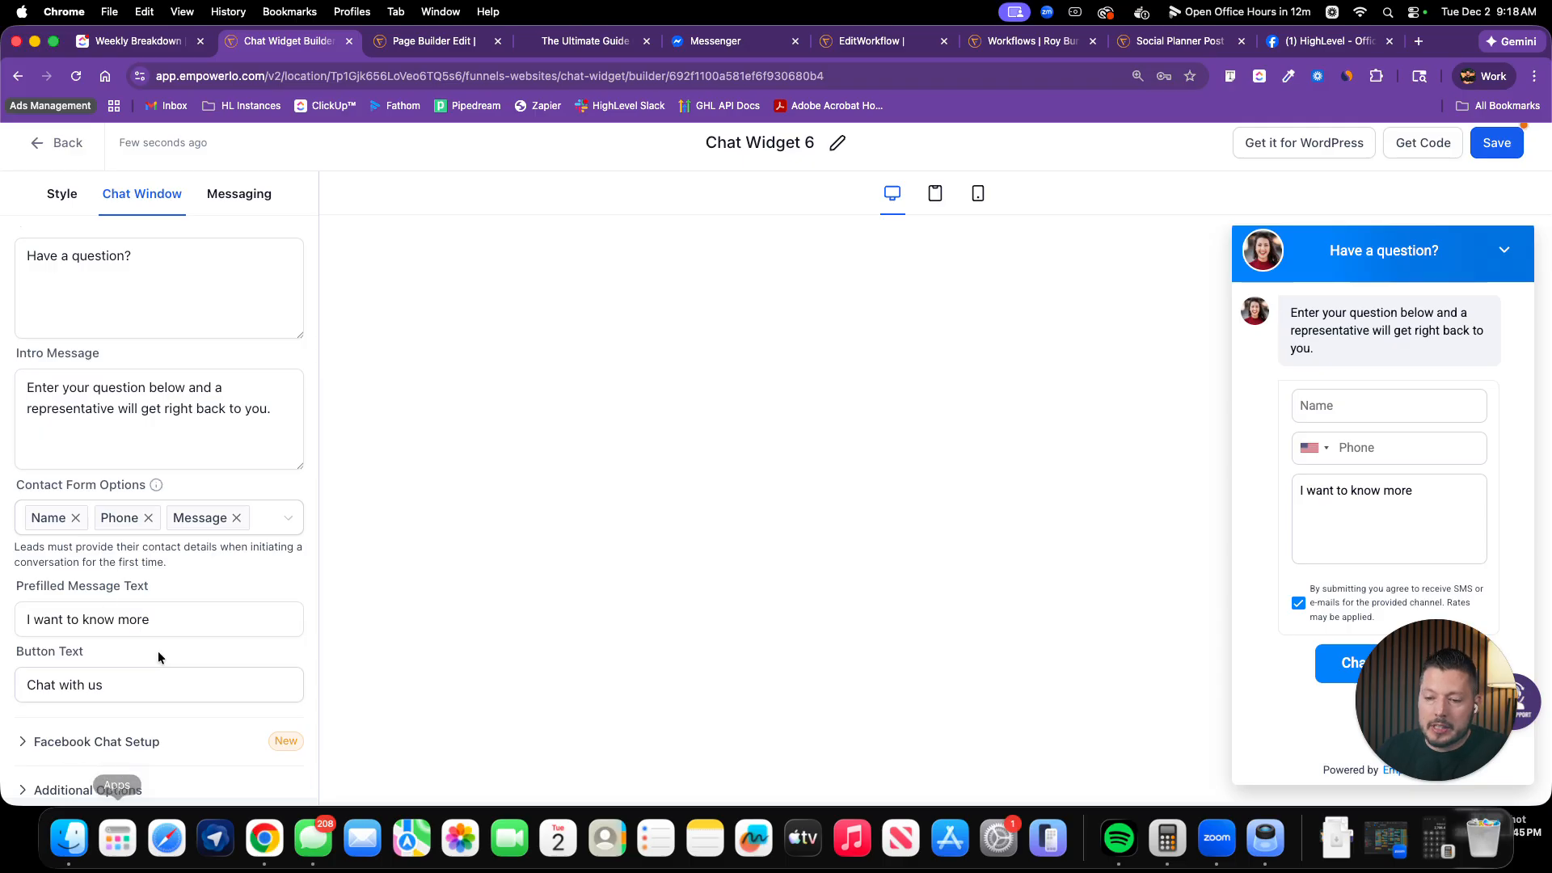
{"action": "scroll", "coordinate": [114, 243], "scroll_direction": "up", "scroll_amount": 3}
{"action": "scroll", "coordinate": [114, 404], "scroll_direction": "down", "scroll_amount": 3}
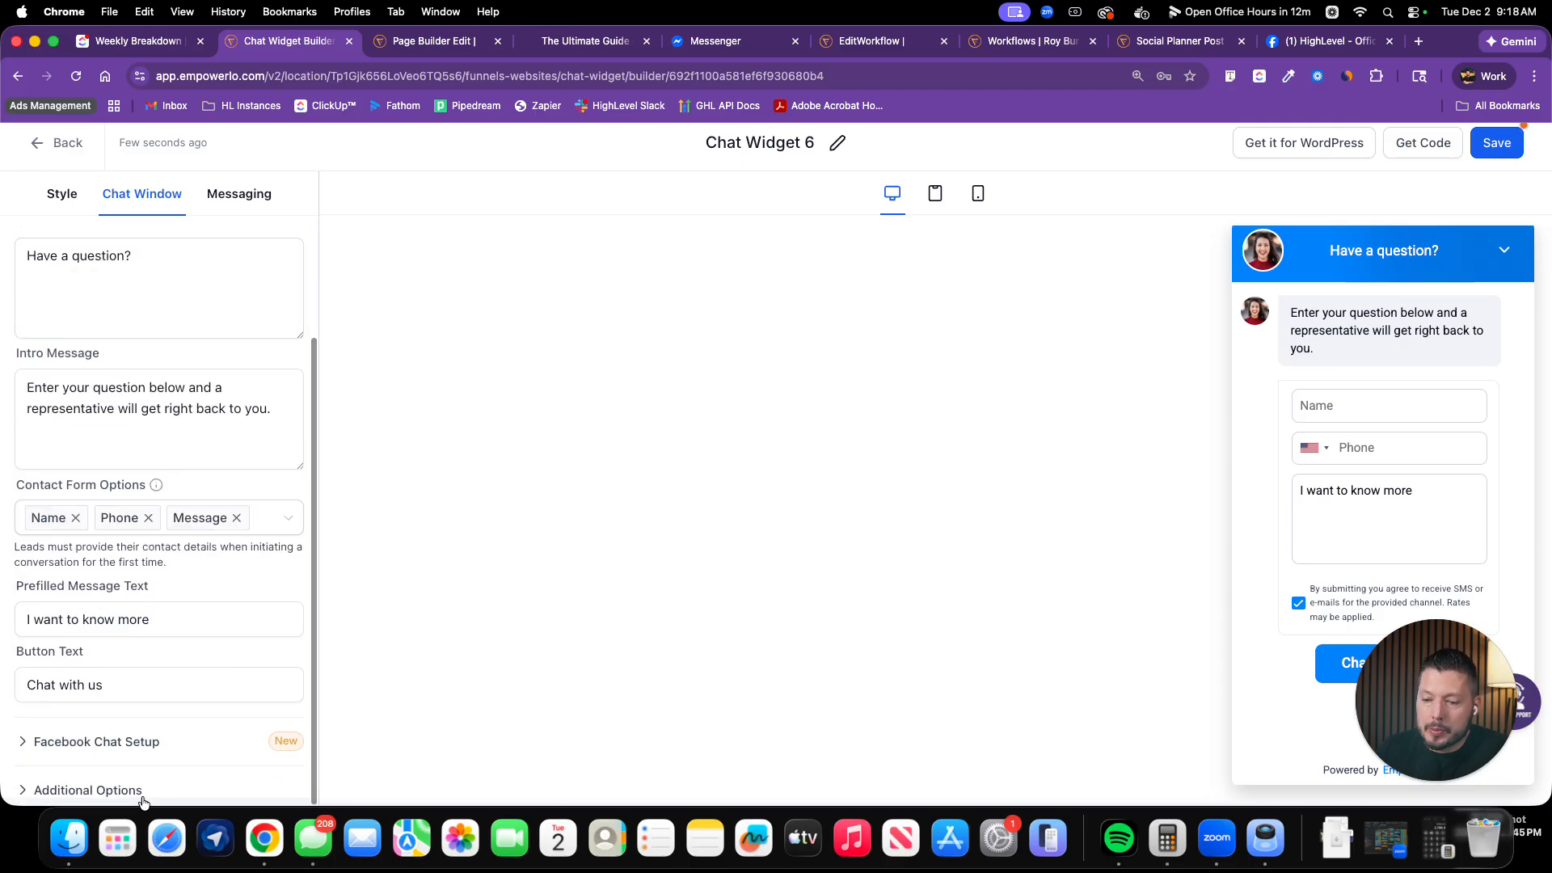
Review the Facebook page chosen for the chat and the agency branding fields in the additional options
{"action": "left_click", "coordinate": [119, 744]}
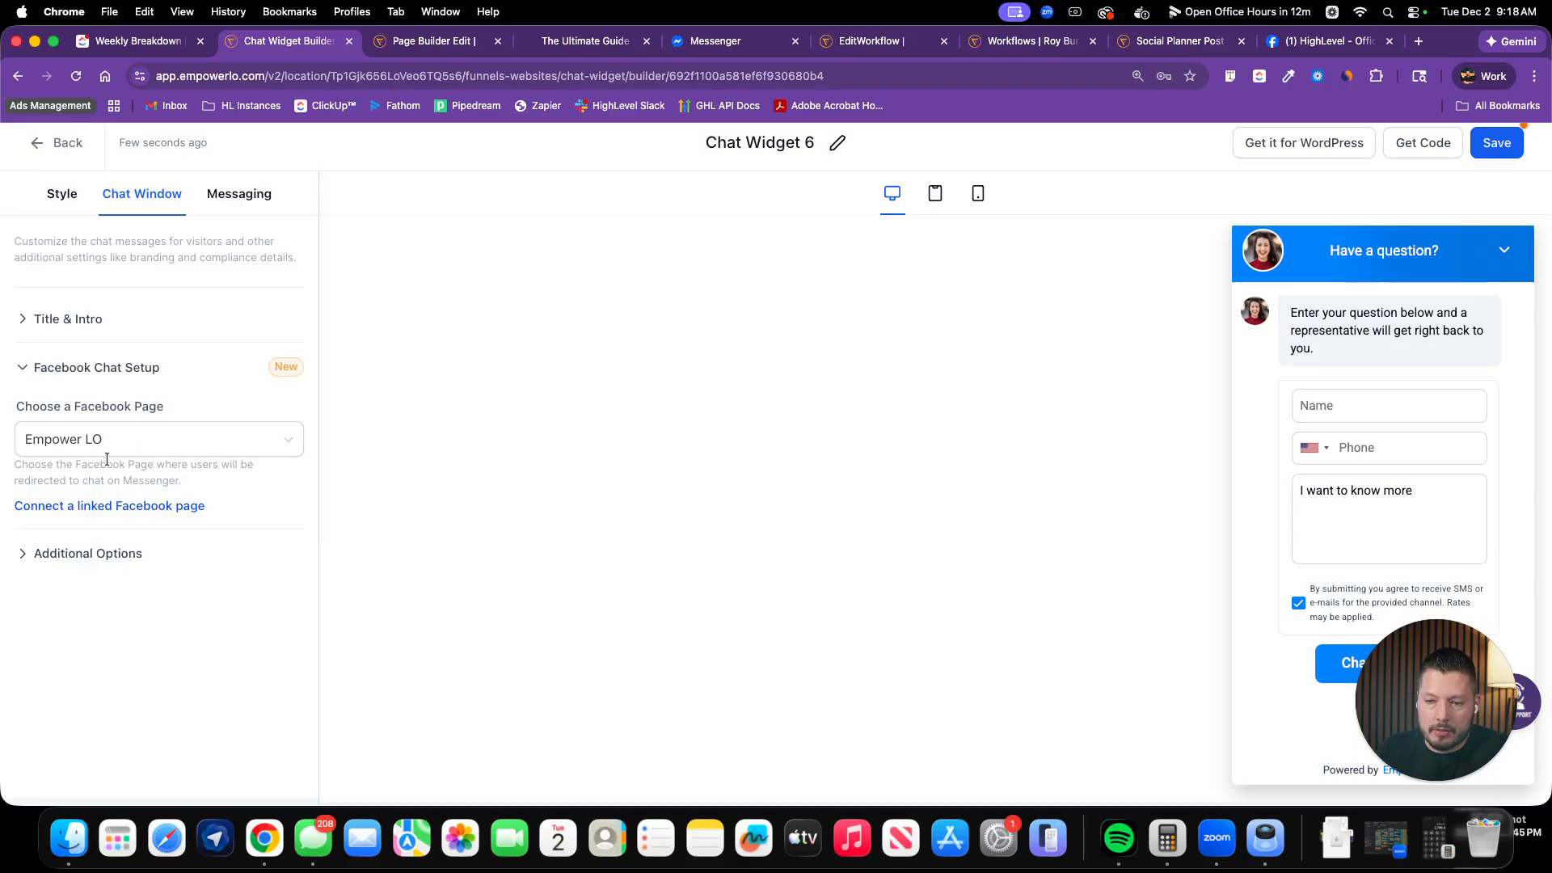
{"action": "left_click", "coordinate": [97, 555]}
{"action": "scroll", "coordinate": [101, 548], "scroll_direction": "down", "scroll_amount": 5}
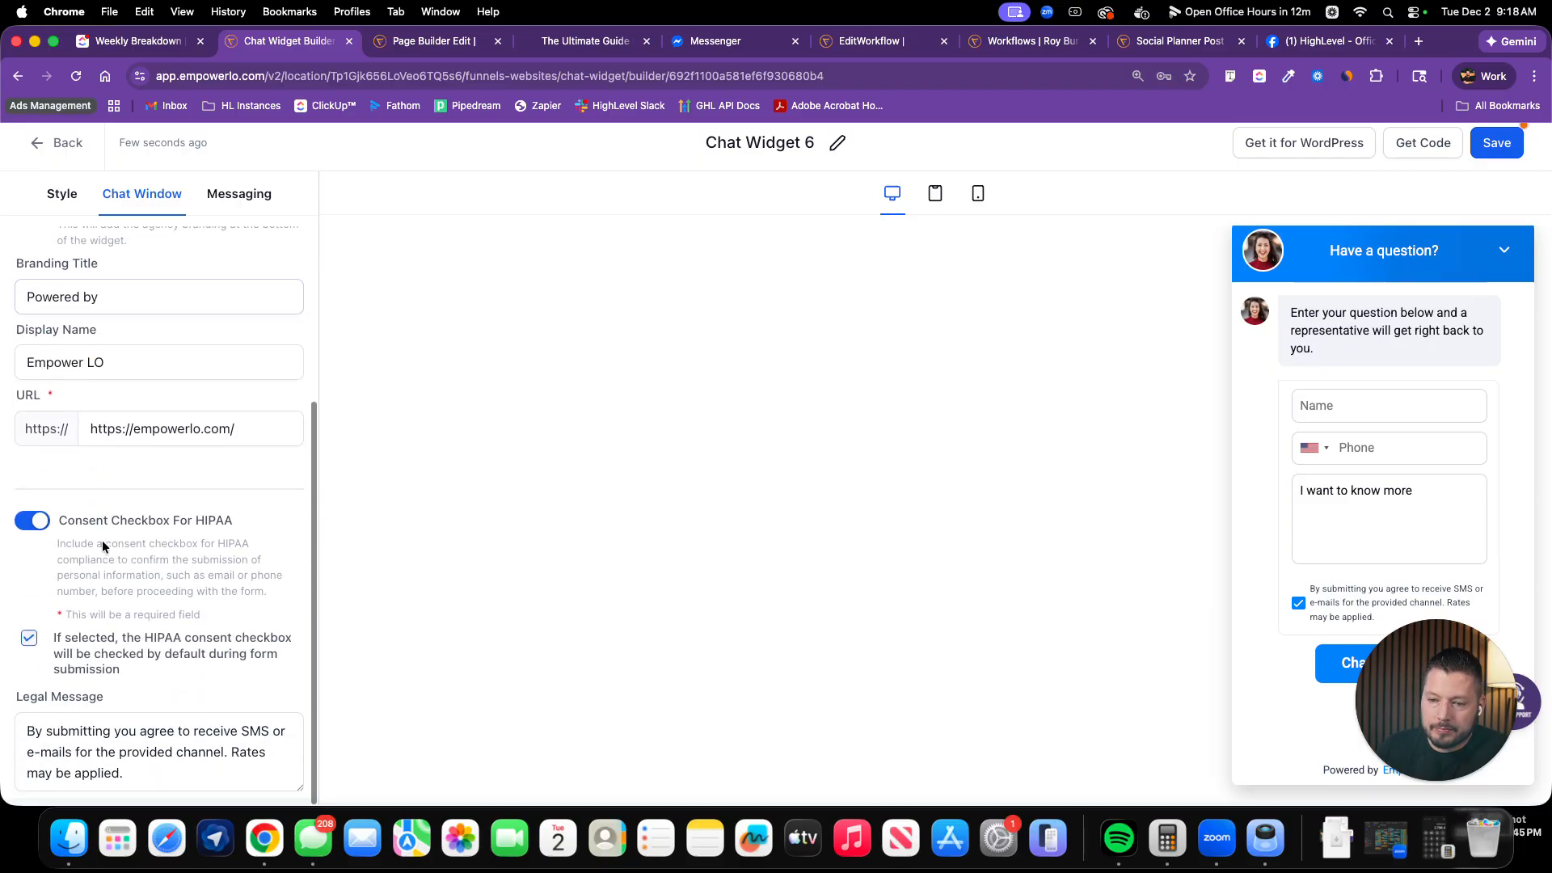
{"action": "scroll", "coordinate": [148, 364], "scroll_direction": "up", "scroll_amount": 2}
{"action": "left_click", "coordinate": [197, 367]}
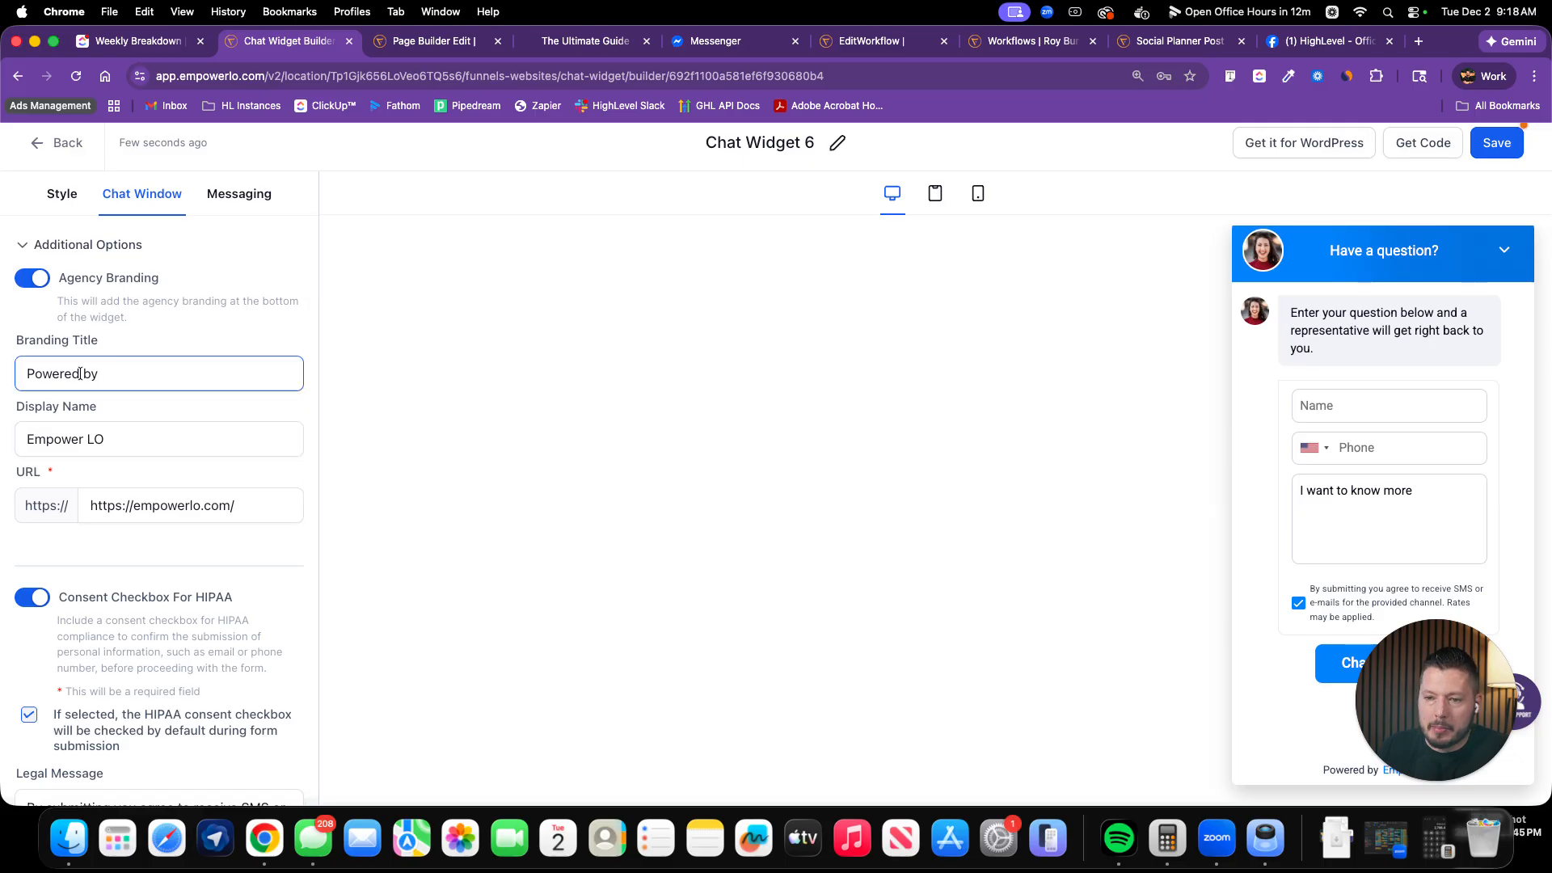
{"action": "left_click_drag", "start_coordinate": [1398, 695], "coordinate": [1391, 504]}
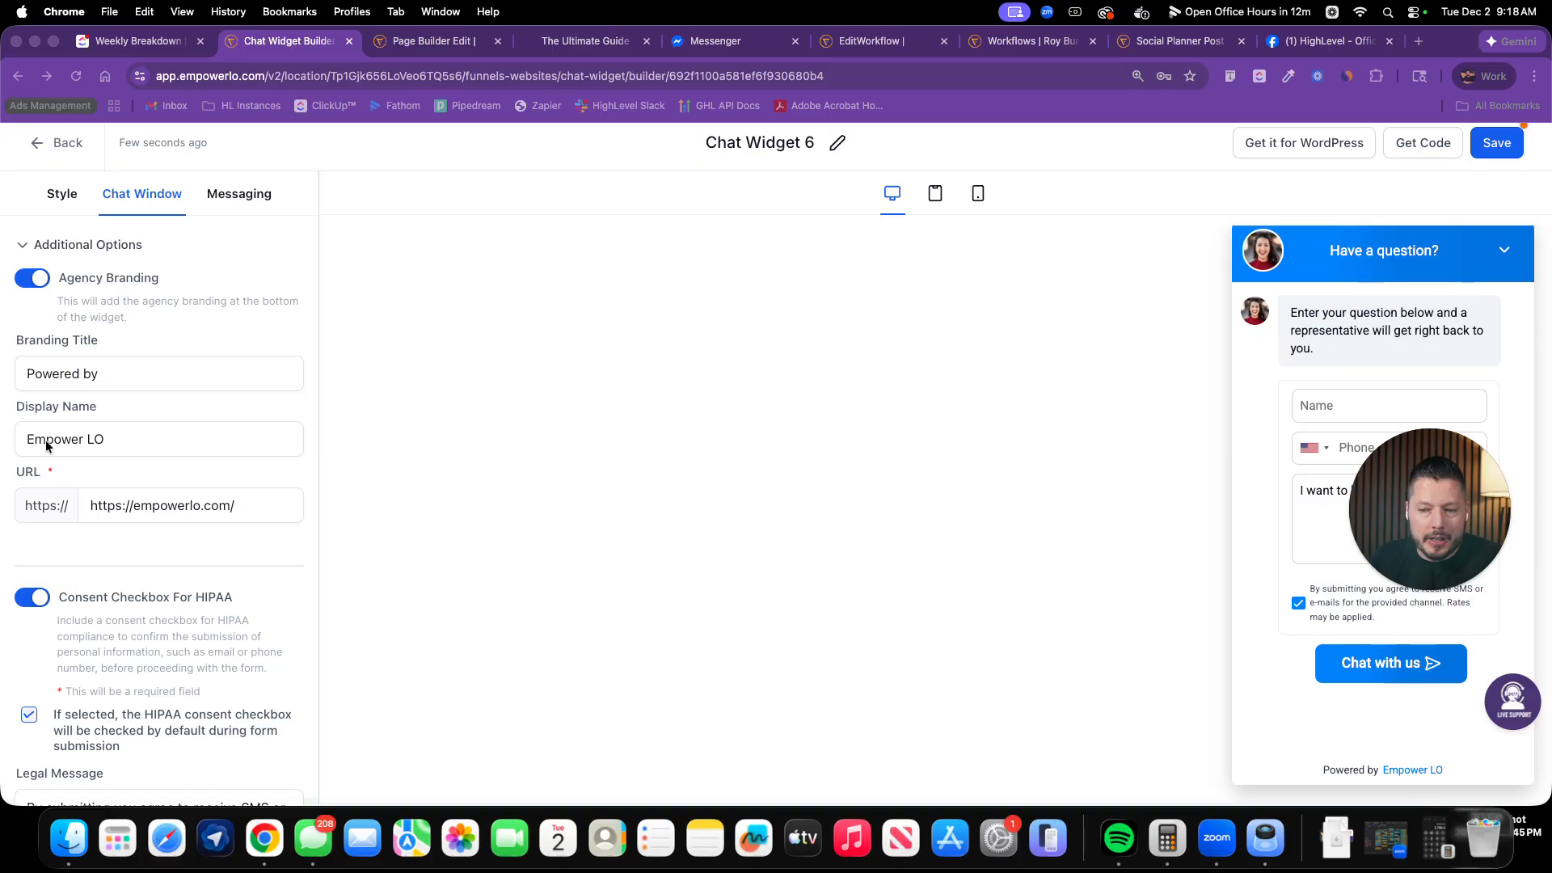
Turn off the HIPAA consent checkbox and clear the option that checks it by default during form submission
{"action": "scroll", "coordinate": [194, 642], "scroll_direction": "down", "scroll_amount": 2}
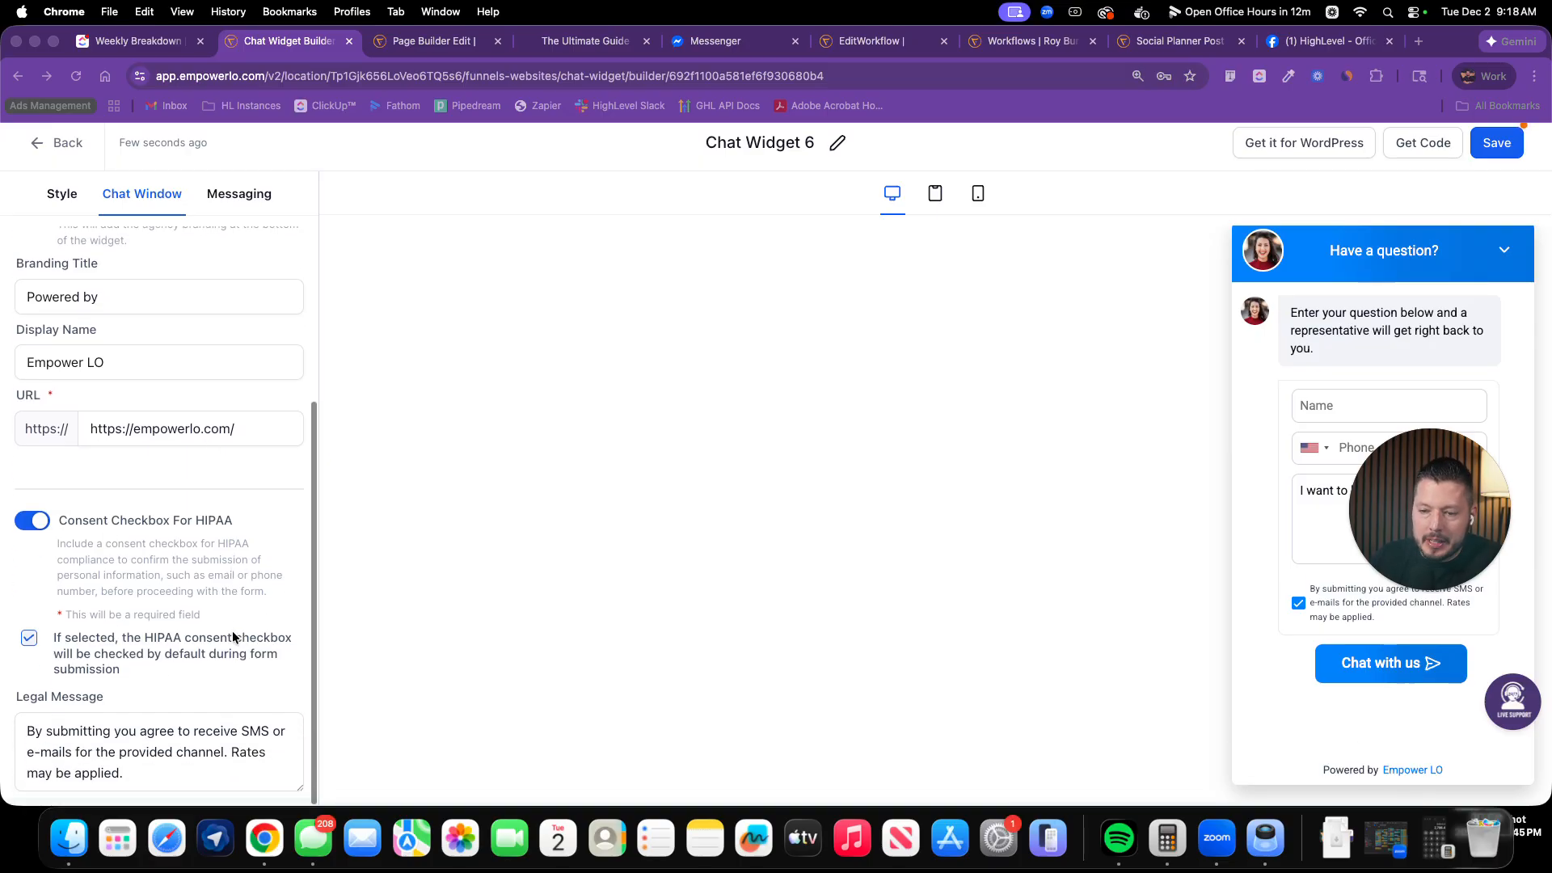
{"action": "left_click", "coordinate": [42, 523]}
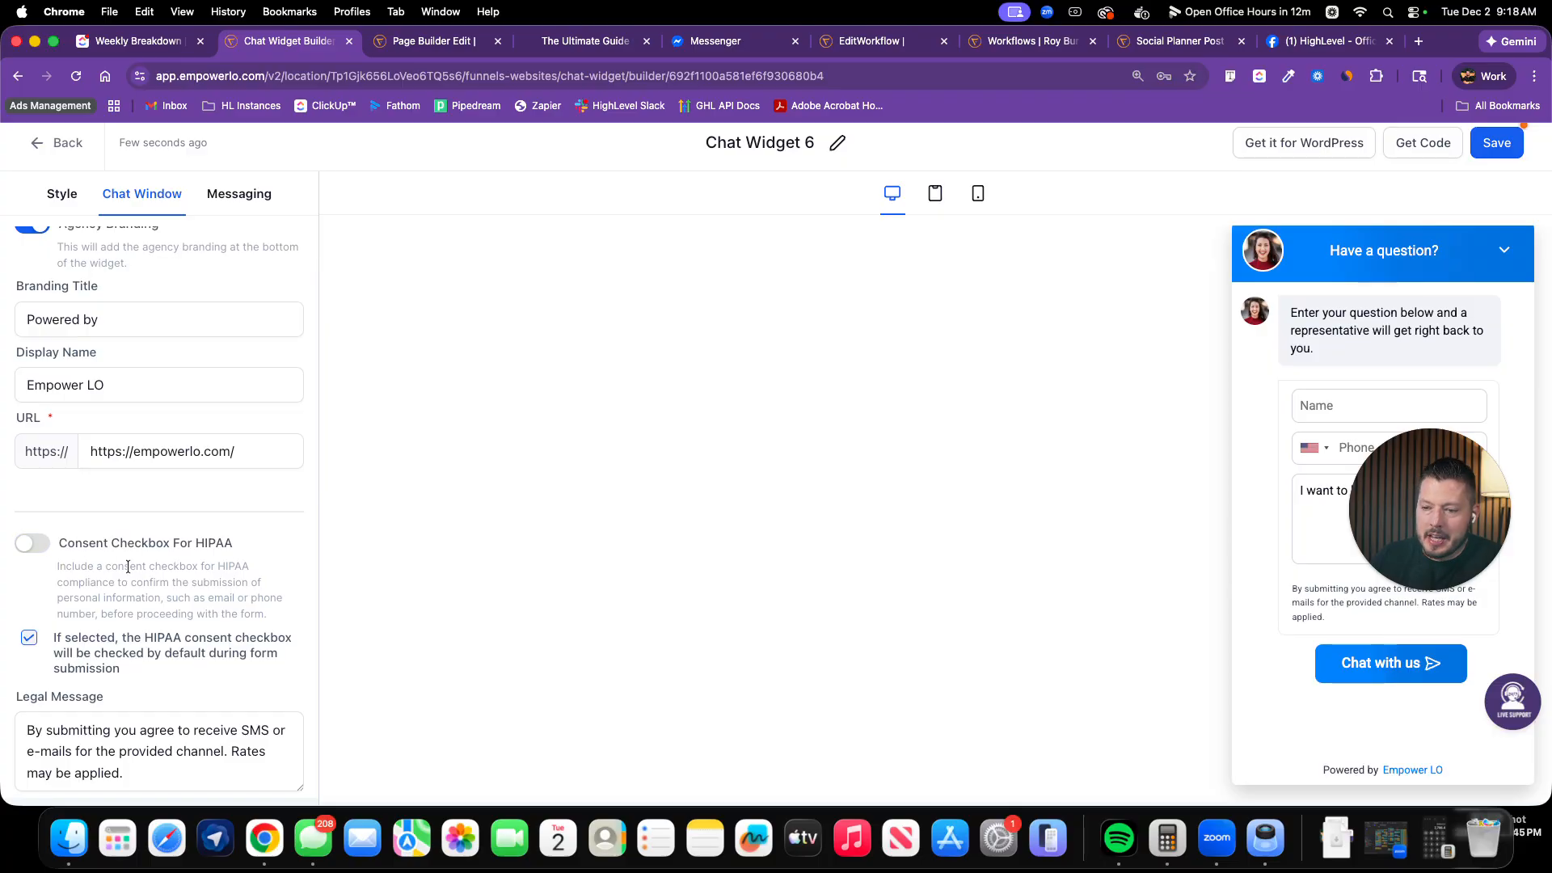
{"action": "double_click", "coordinate": [198, 546]}
{"action": "left_click", "coordinate": [29, 637]}
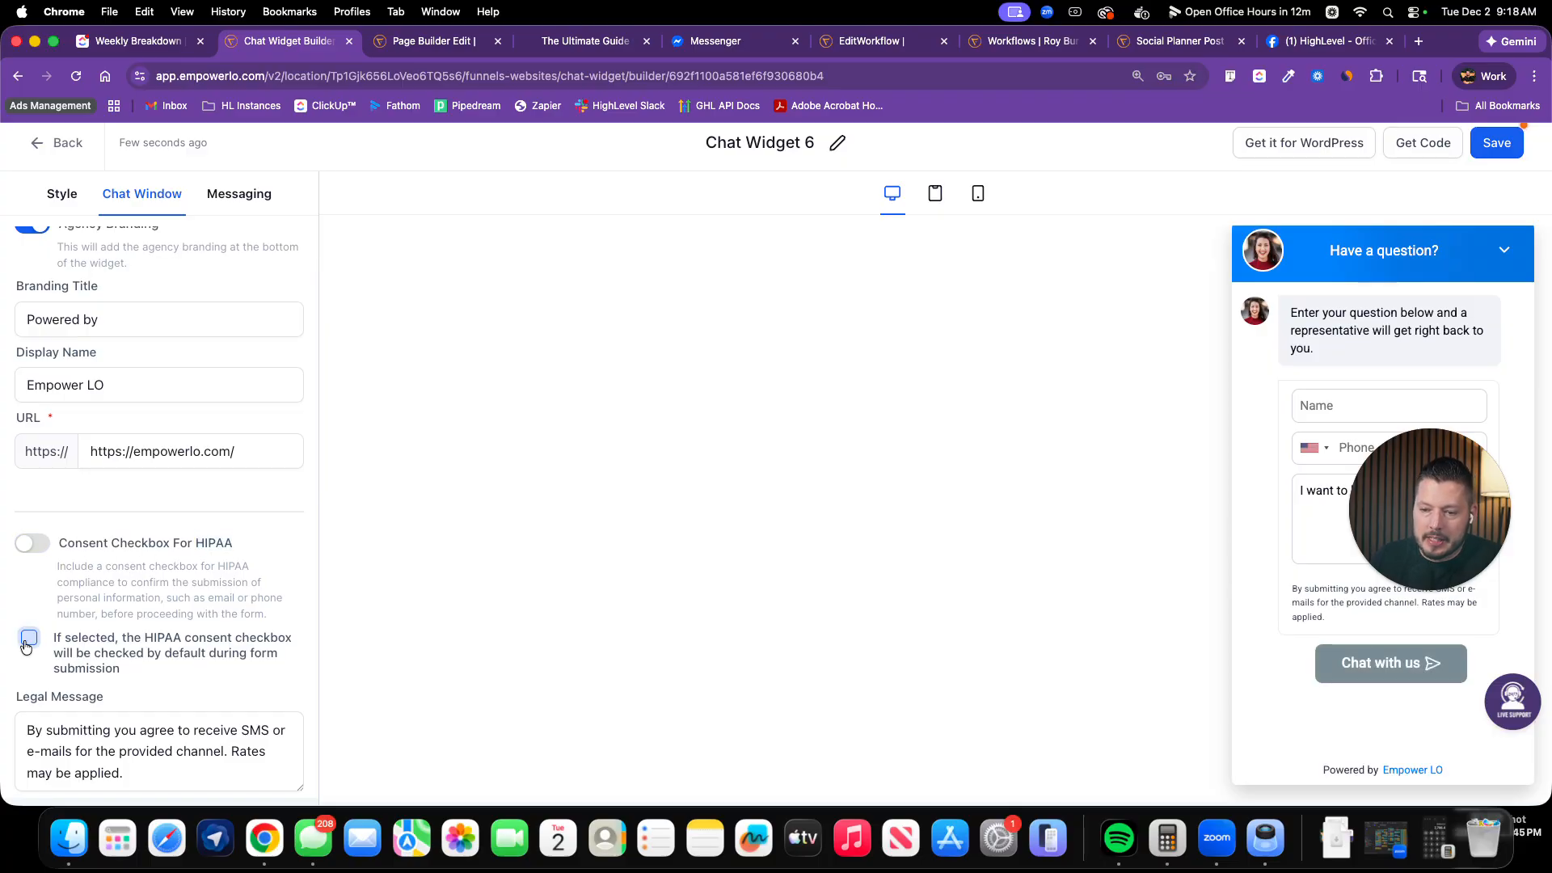
Review the widget's legal message and its messaging settings for acknowledgement and language
{"action": "triple_click", "coordinate": [117, 735]}
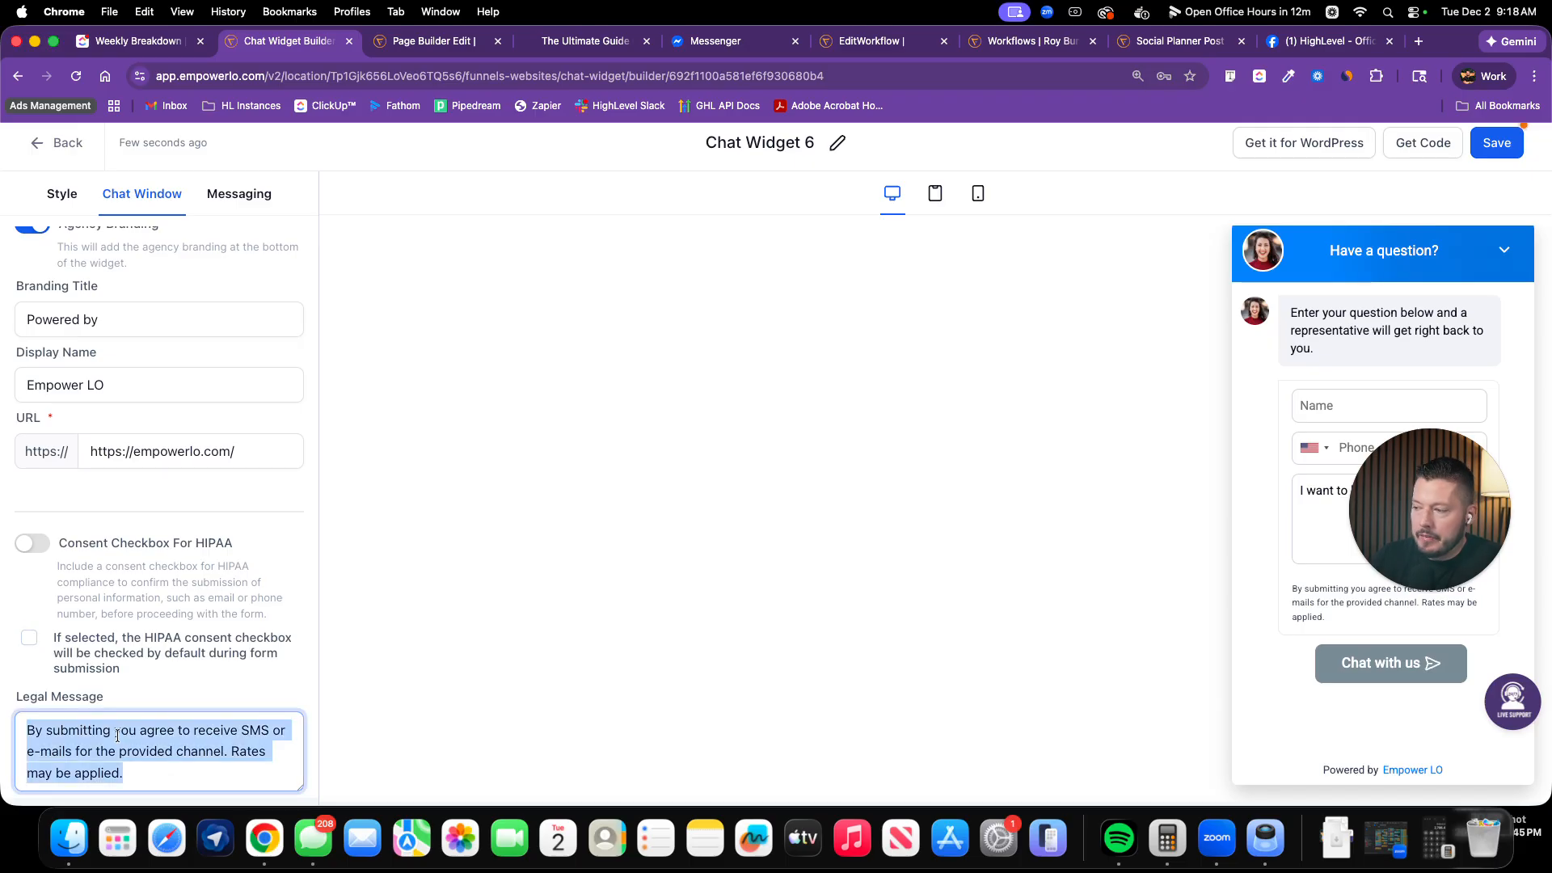
{"action": "scroll", "coordinate": [117, 736], "scroll_direction": "up", "scroll_amount": 3}
{"action": "scroll", "coordinate": [119, 734], "scroll_direction": "down", "scroll_amount": 3}
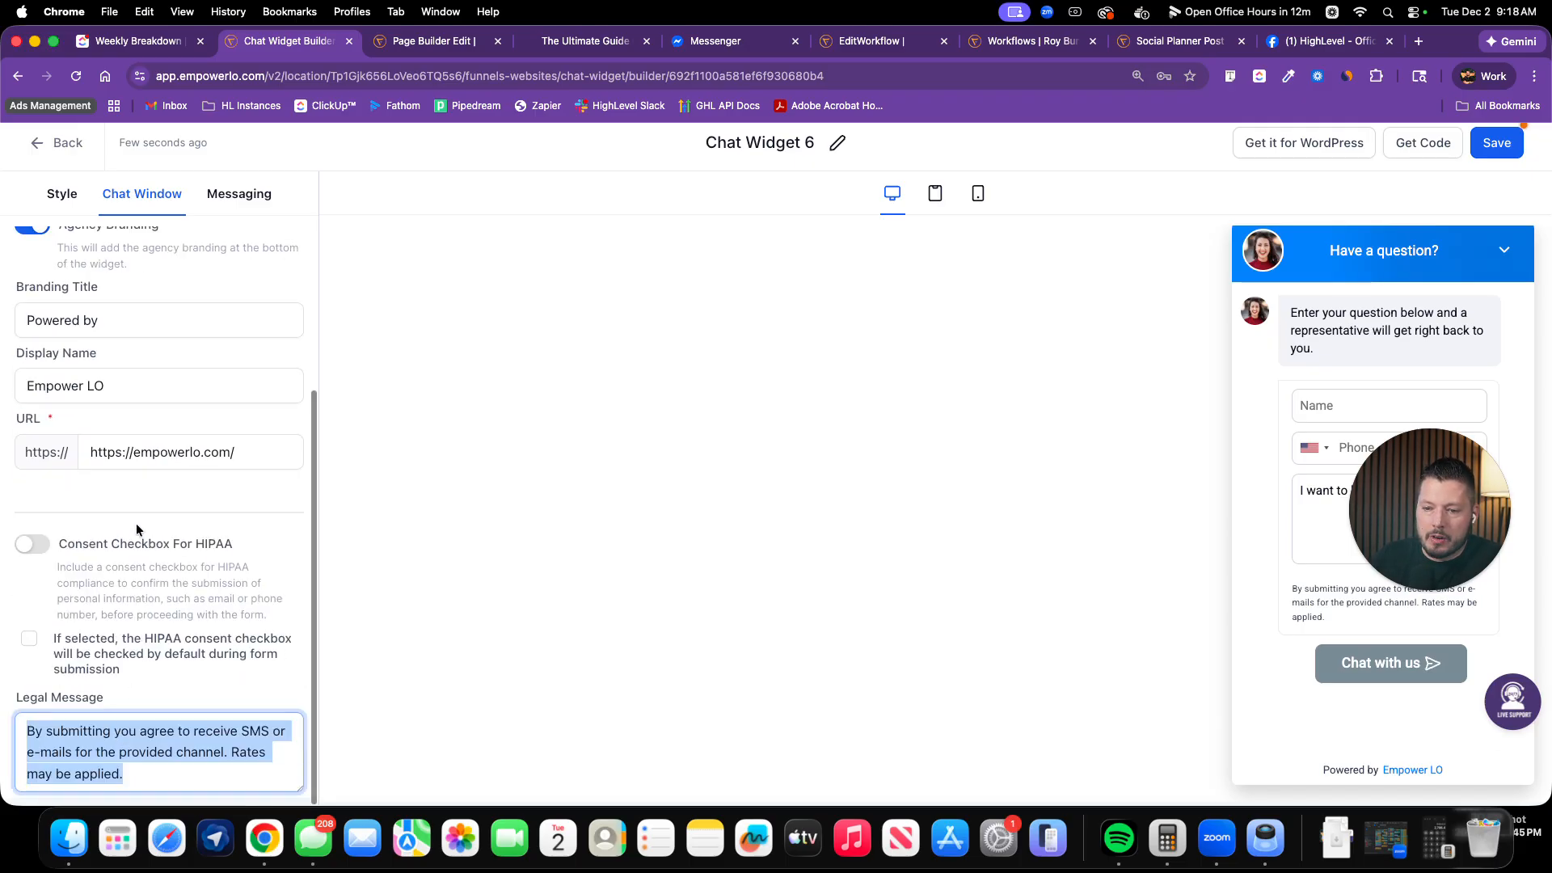
{"action": "scroll", "coordinate": [139, 531], "scroll_direction": "up", "scroll_amount": 3}
{"action": "left_click", "coordinate": [257, 195]}
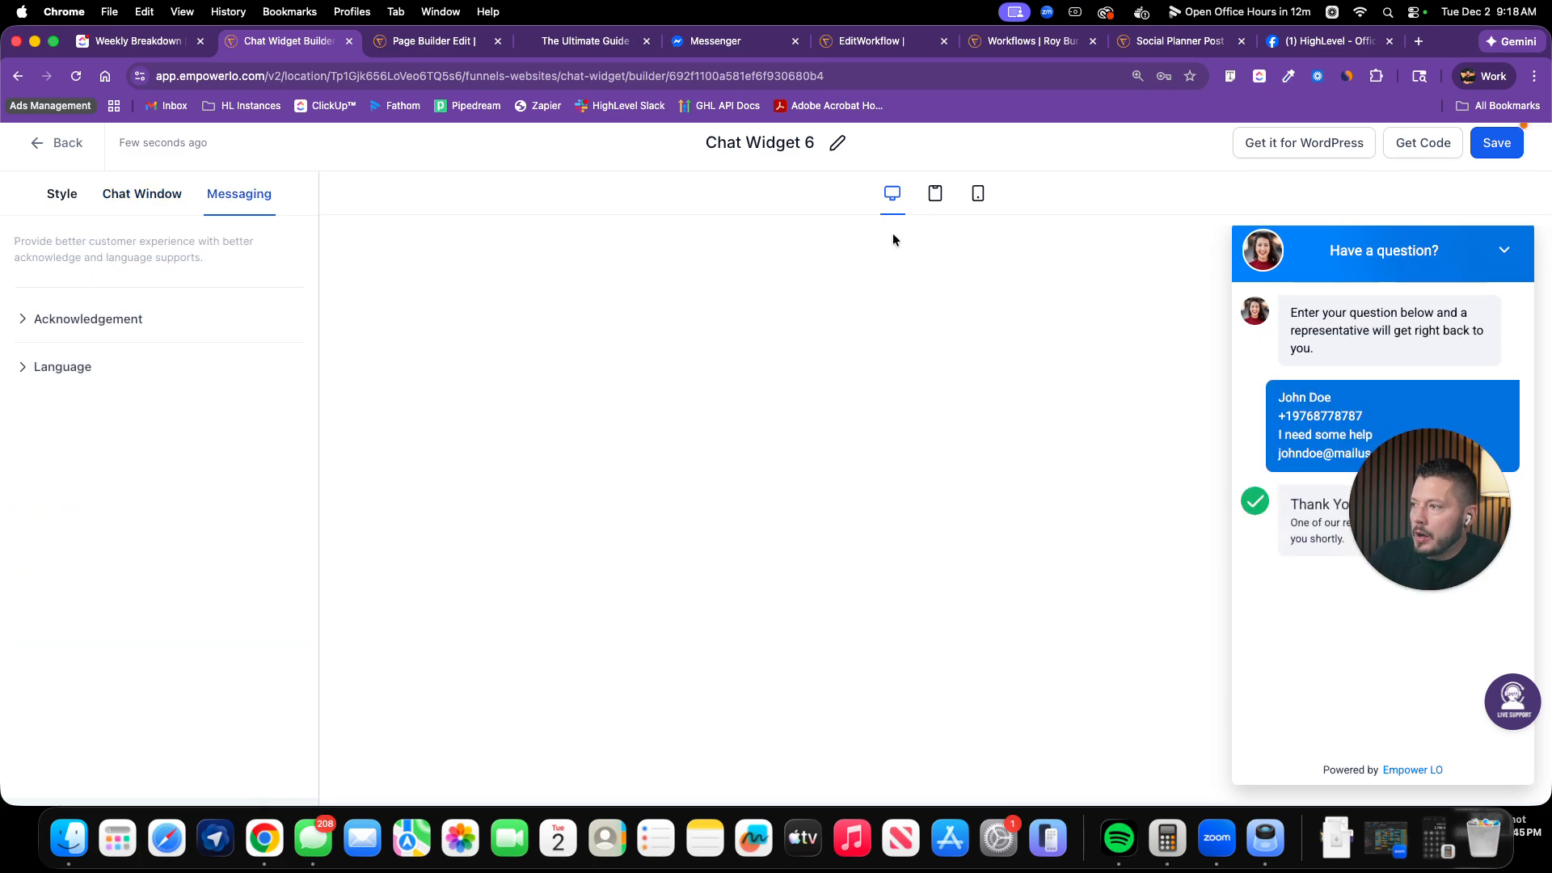
Get the chat widget's embed script and copy it for pasting into a website
{"action": "left_click", "coordinate": [1435, 144]}
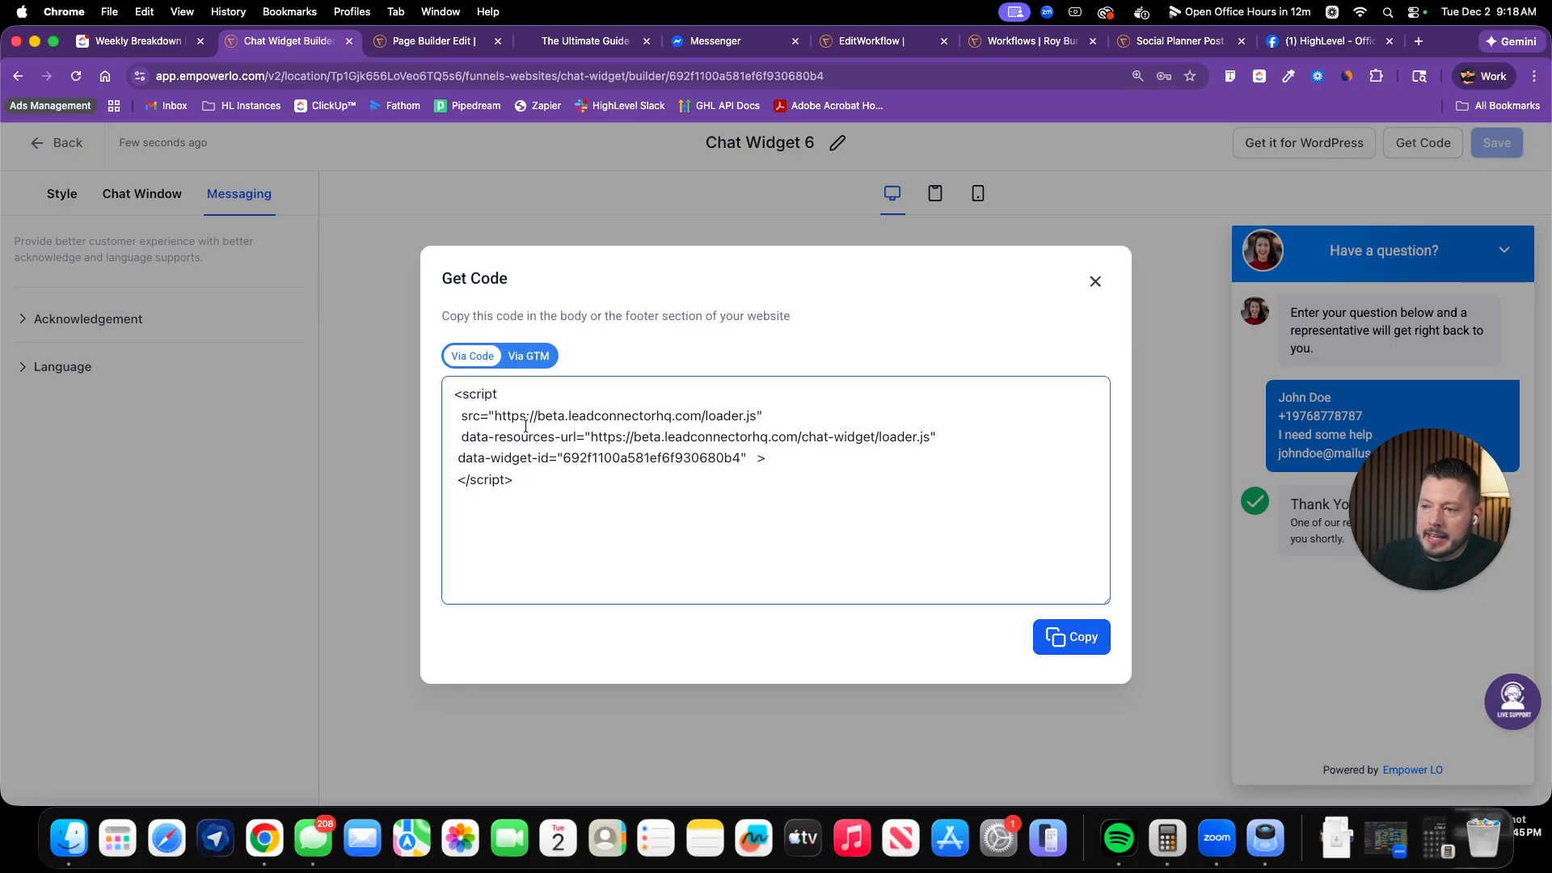
{"action": "triple_click", "coordinate": [609, 439]}
{"action": "left_click", "coordinate": [602, 461]}
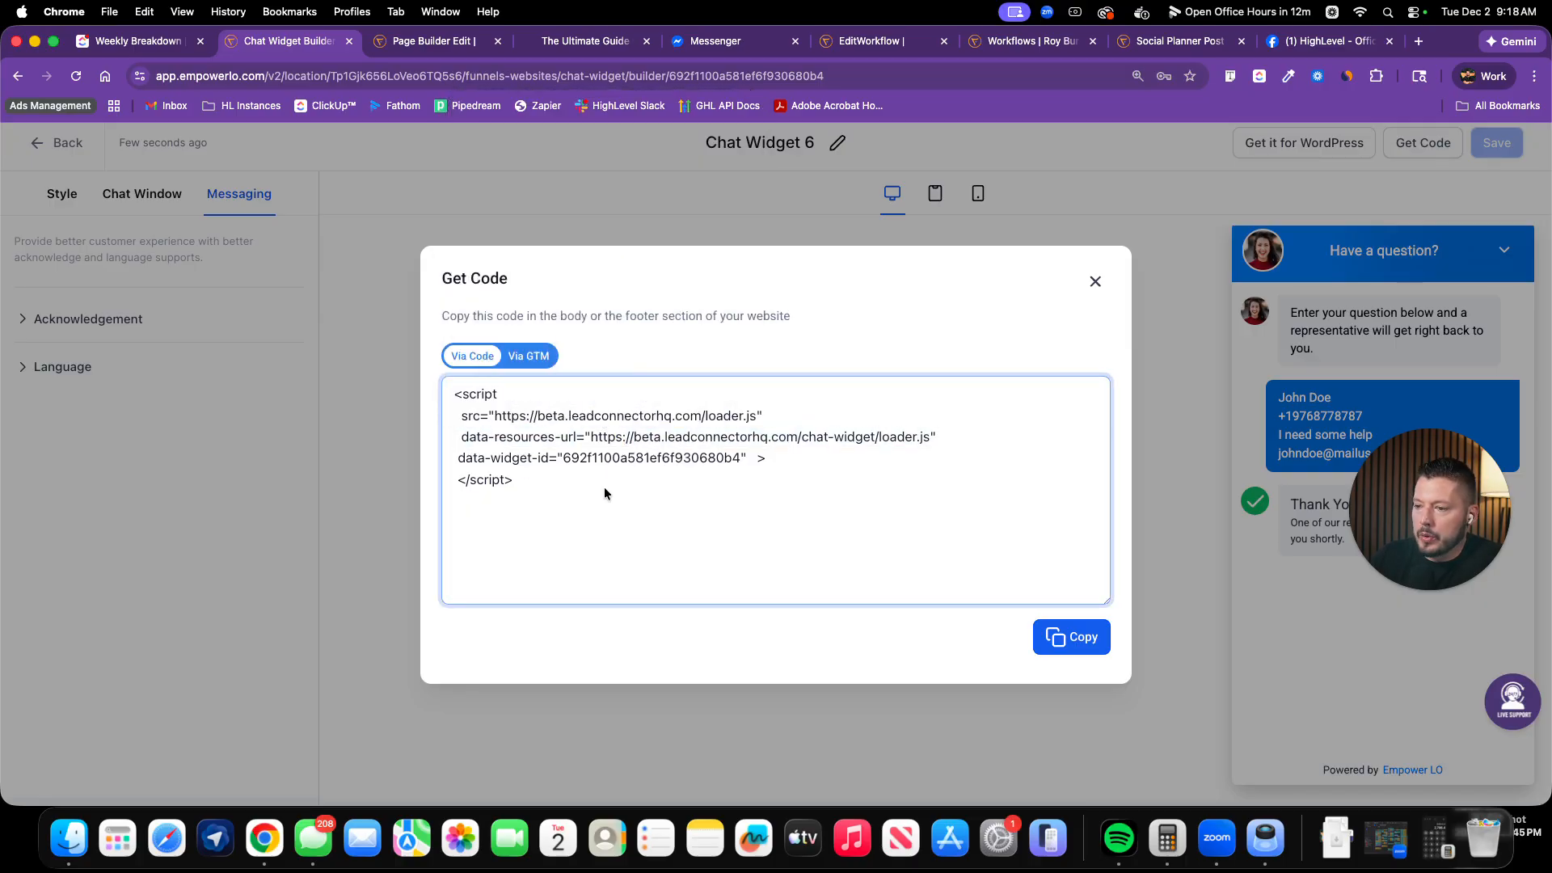
{"action": "left_click", "coordinate": [1097, 638]}
{"action": "left_click", "coordinate": [1094, 283]}
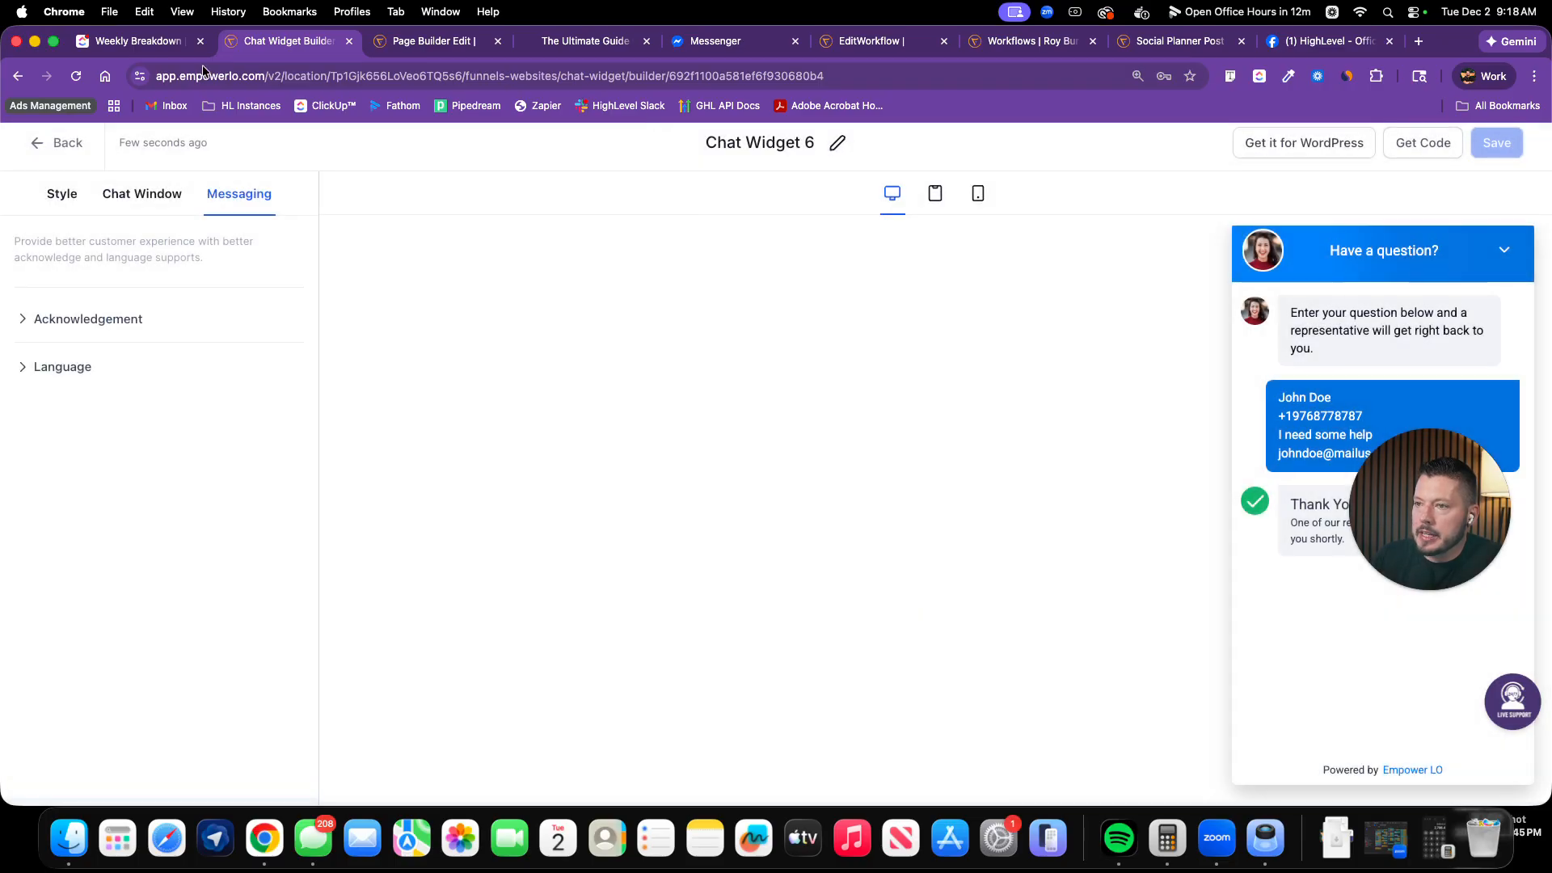
Switch to the page builder for the Ultimate Guide landing page and look it over from header to footer
{"action": "left_click", "coordinate": [433, 42]}
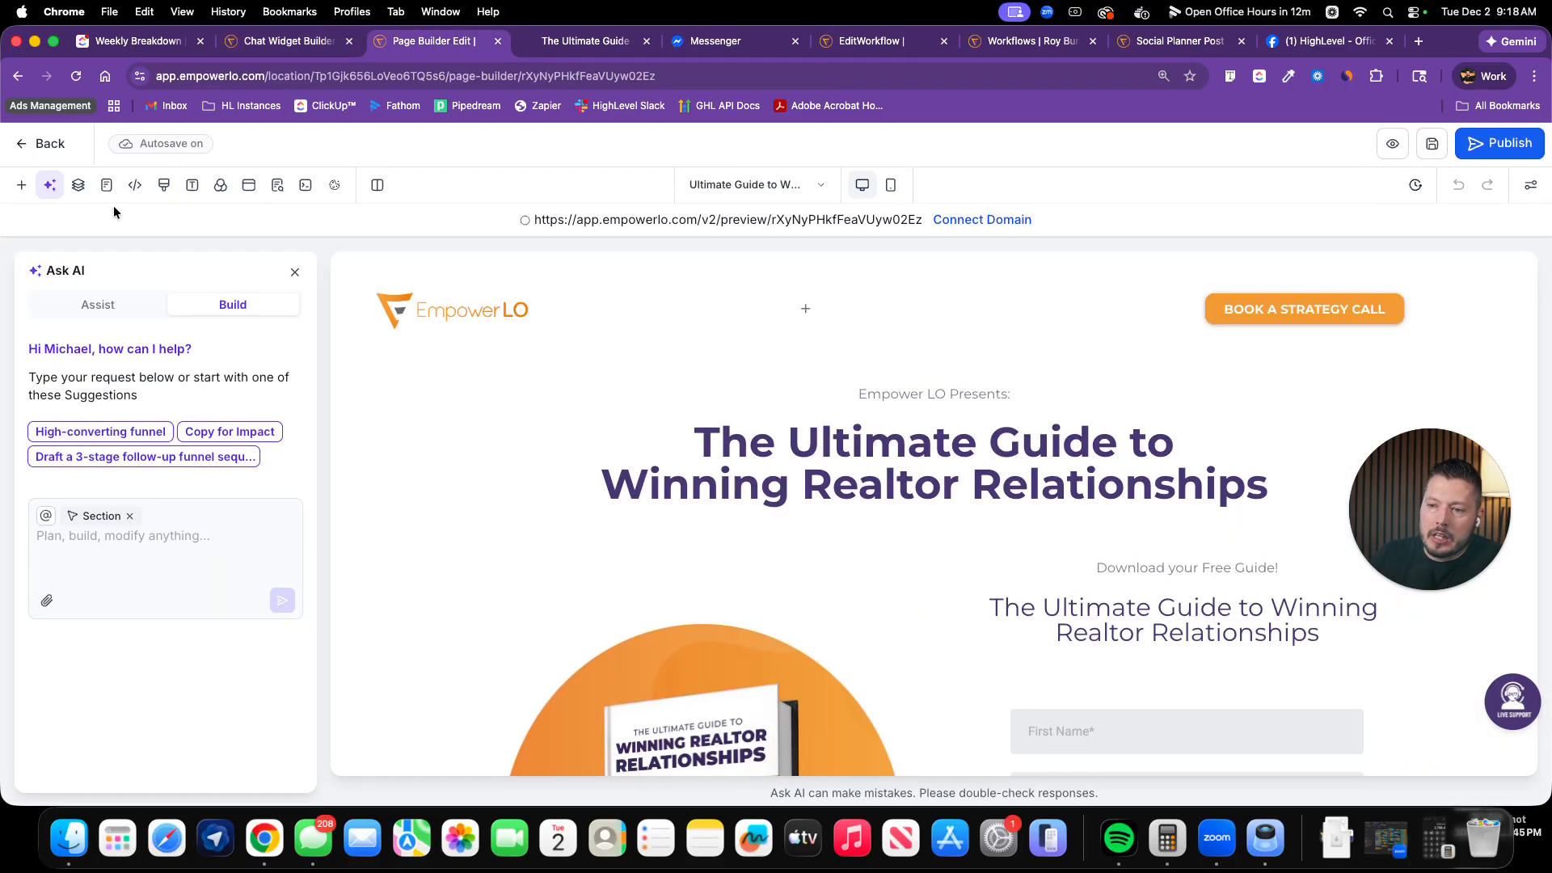
{"action": "scroll", "coordinate": [560, 549], "scroll_direction": "down", "scroll_amount": 15}
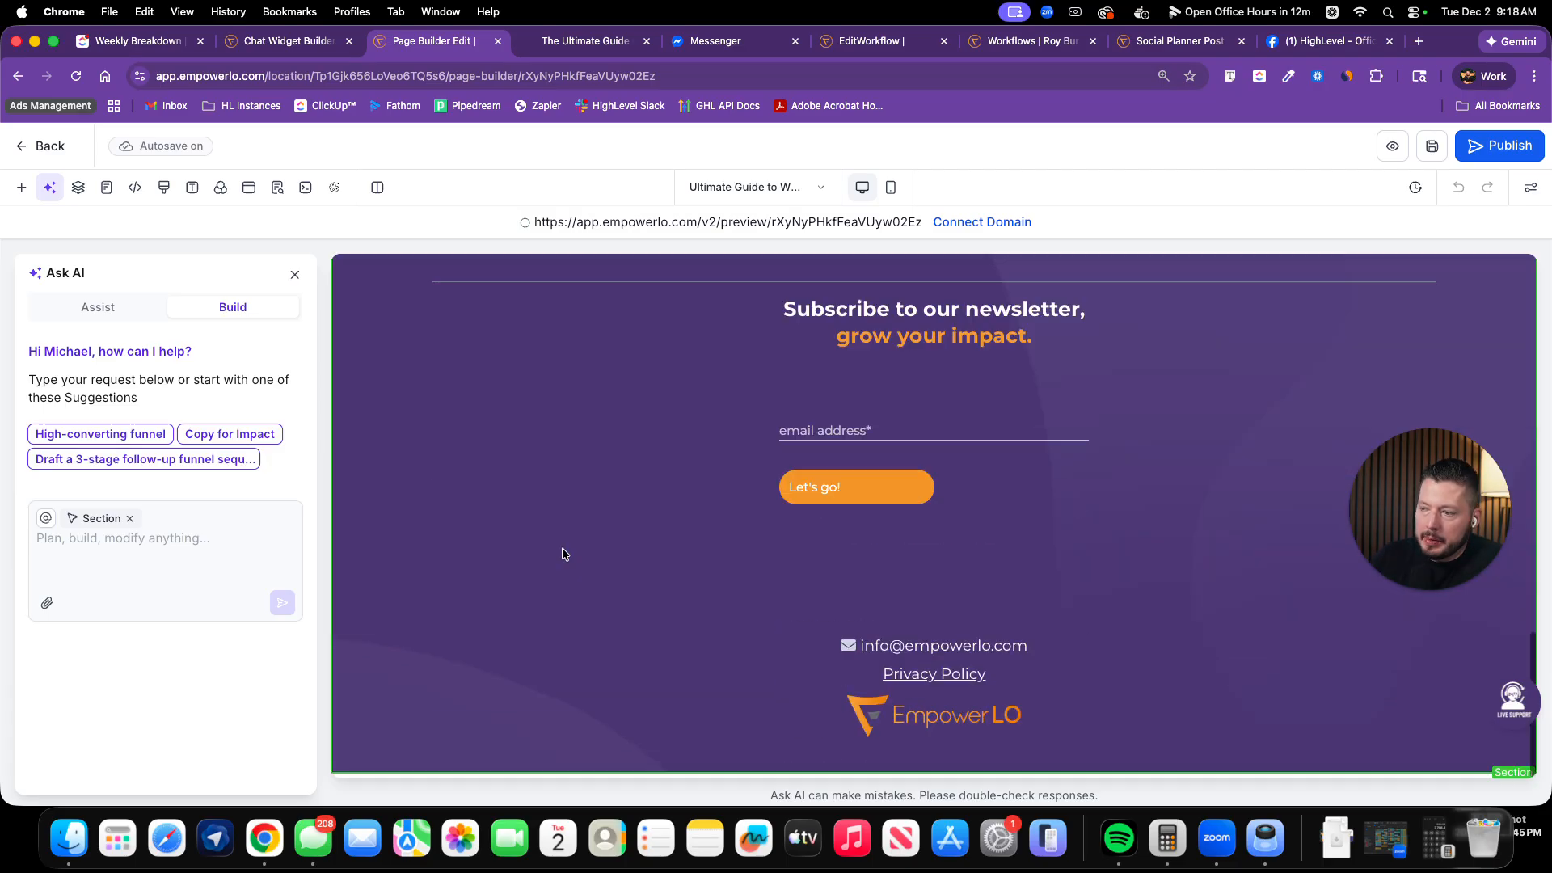
{"action": "scroll", "coordinate": [562, 550], "scroll_direction": "up", "scroll_amount": 15}
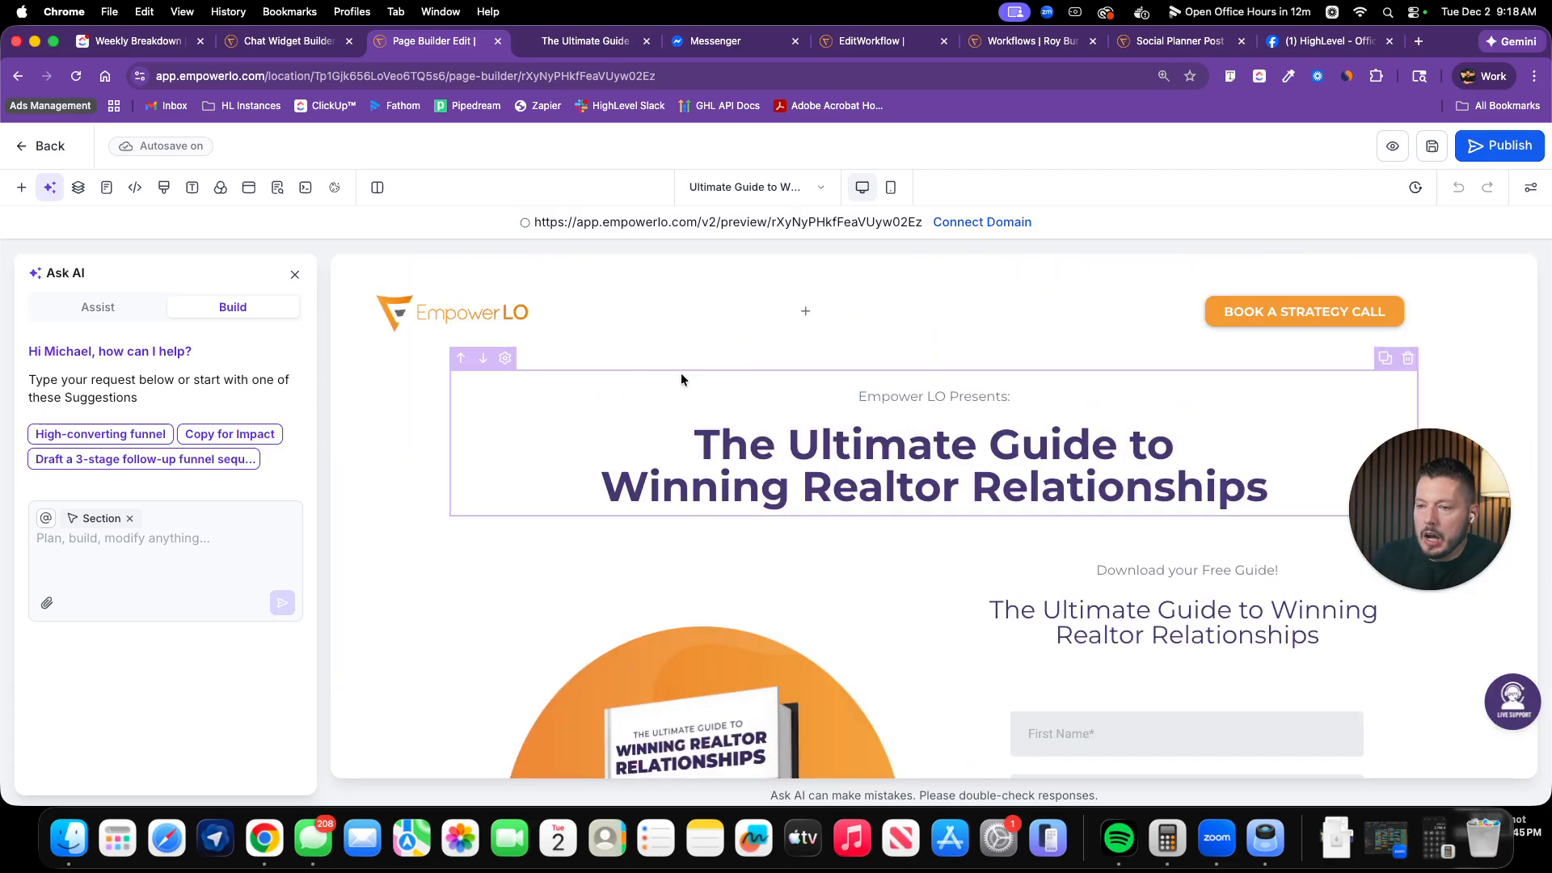
{"action": "scroll", "coordinate": [593, 549], "scroll_direction": "down", "scroll_amount": 15}
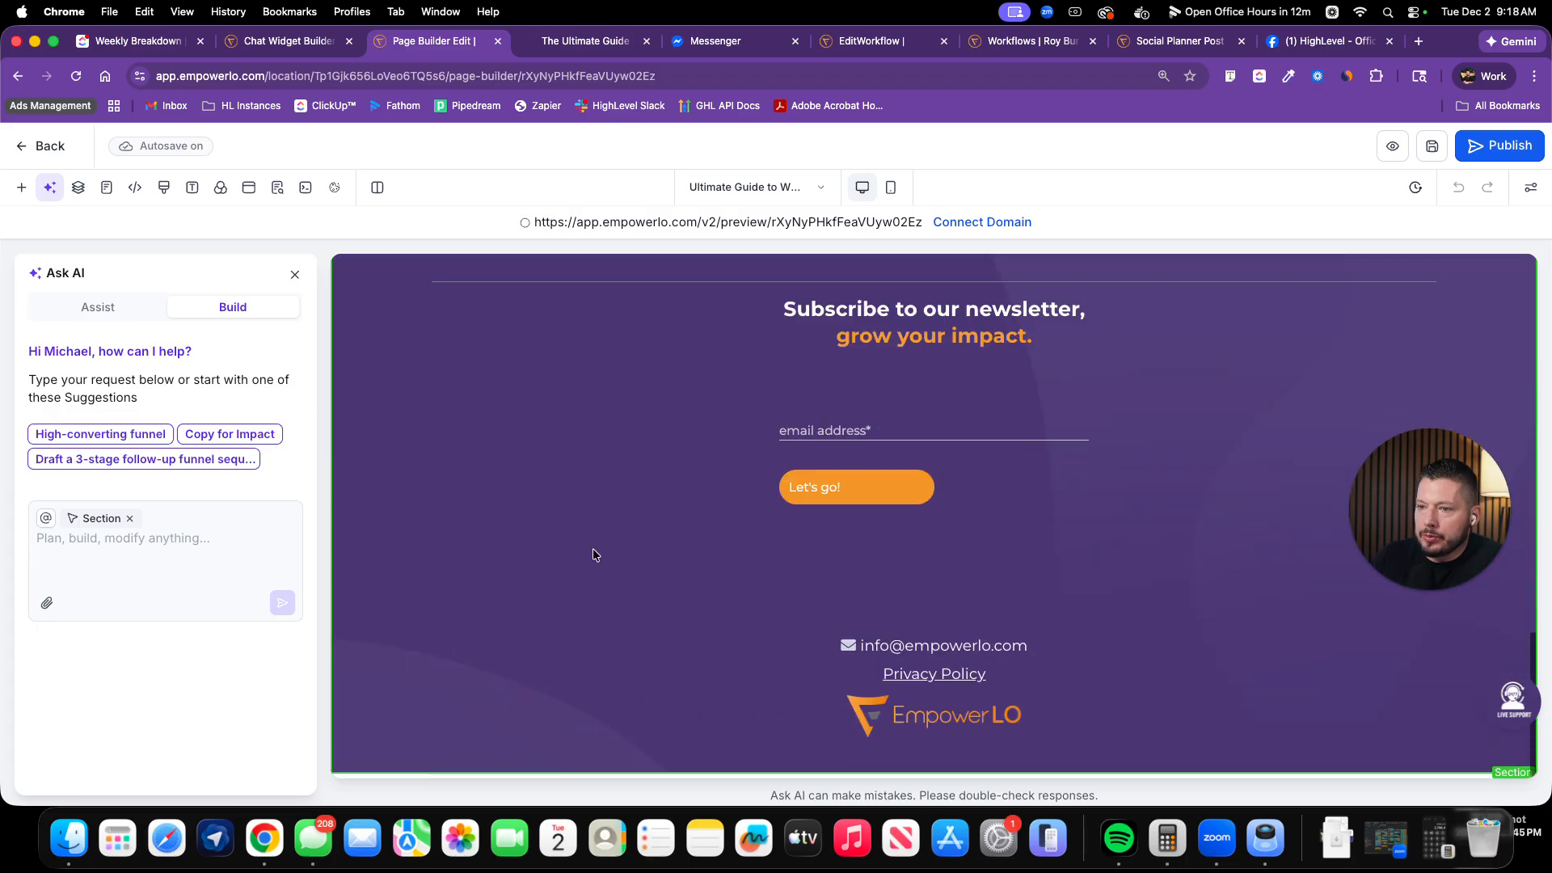
{"action": "scroll", "coordinate": [593, 555], "scroll_direction": "up", "scroll_amount": 15}
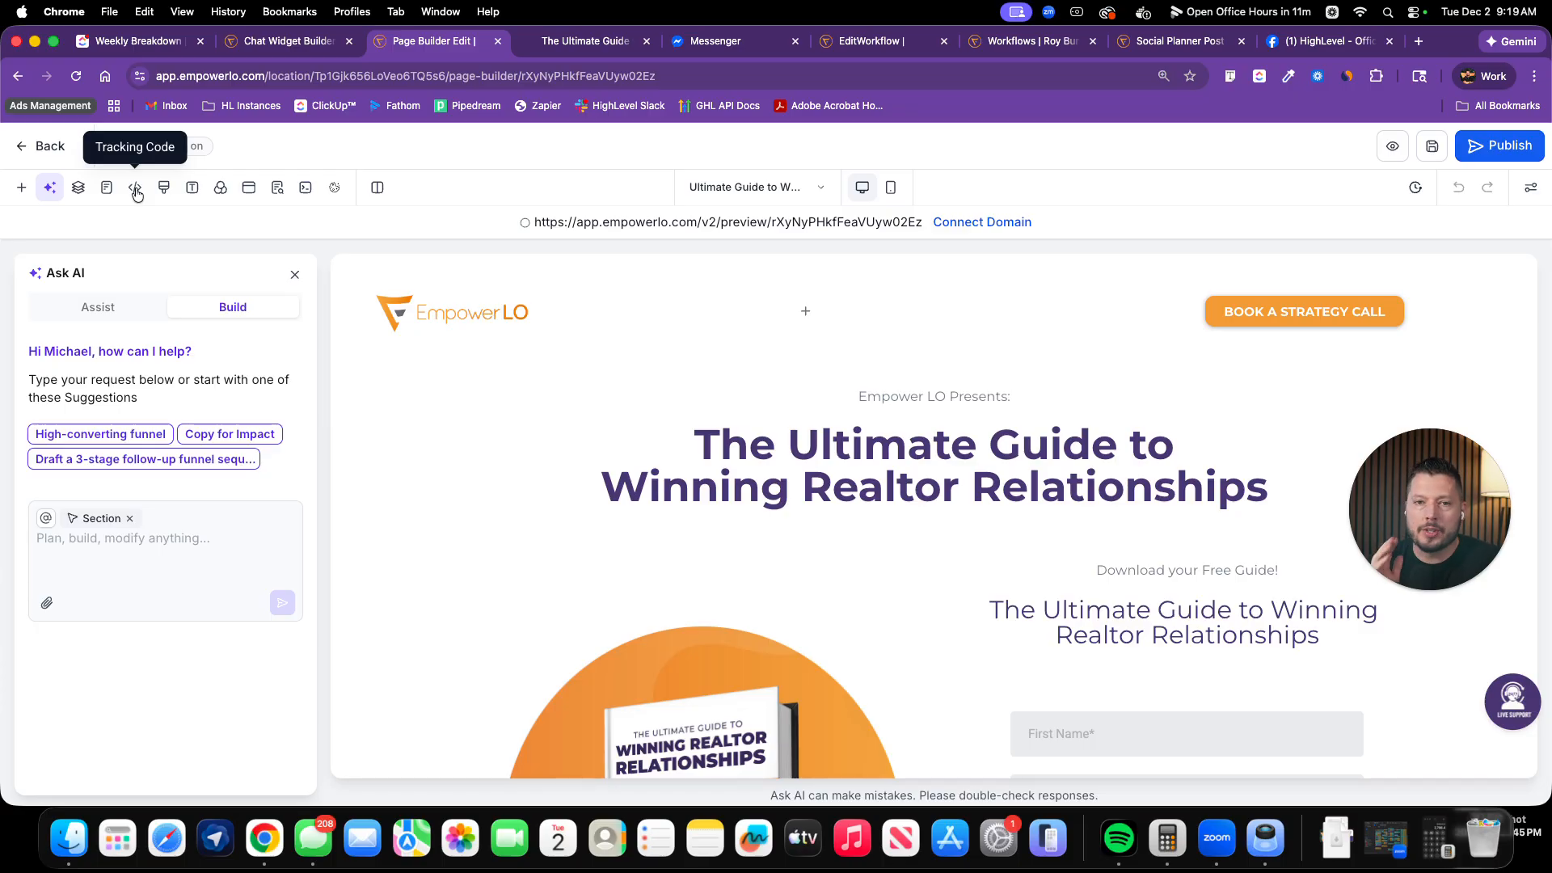
Inspect the landing page's footer tracking code, highlight the chat widget script there, and leave it without saving
{"action": "left_click", "coordinate": [135, 189]}
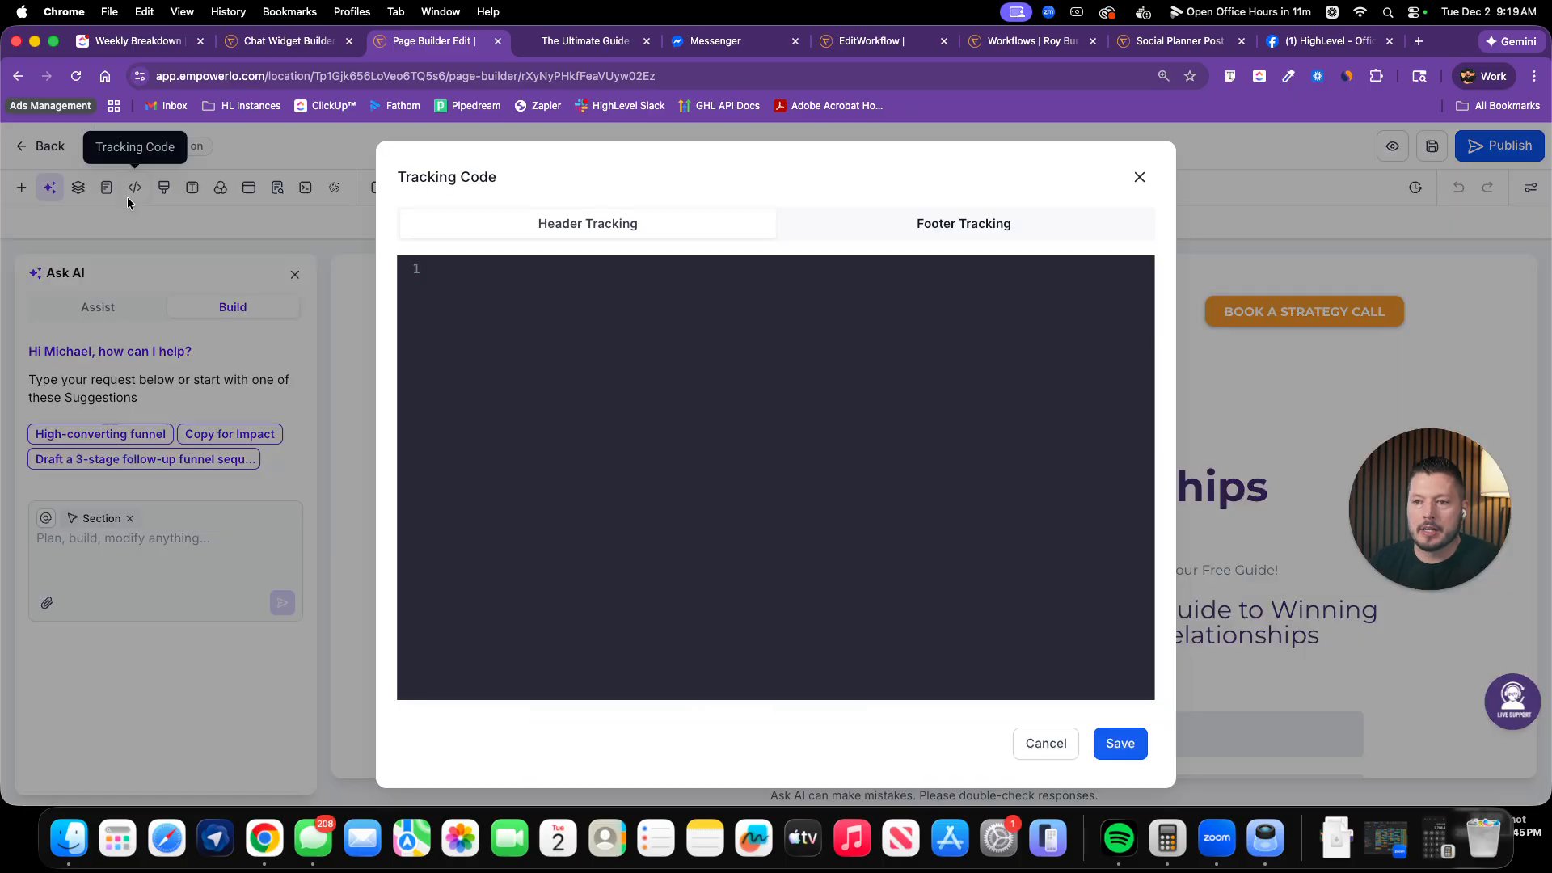
{"action": "left_click", "coordinate": [958, 215]}
{"action": "left_click_drag", "start_coordinate": [667, 397], "coordinate": [397, 219]}
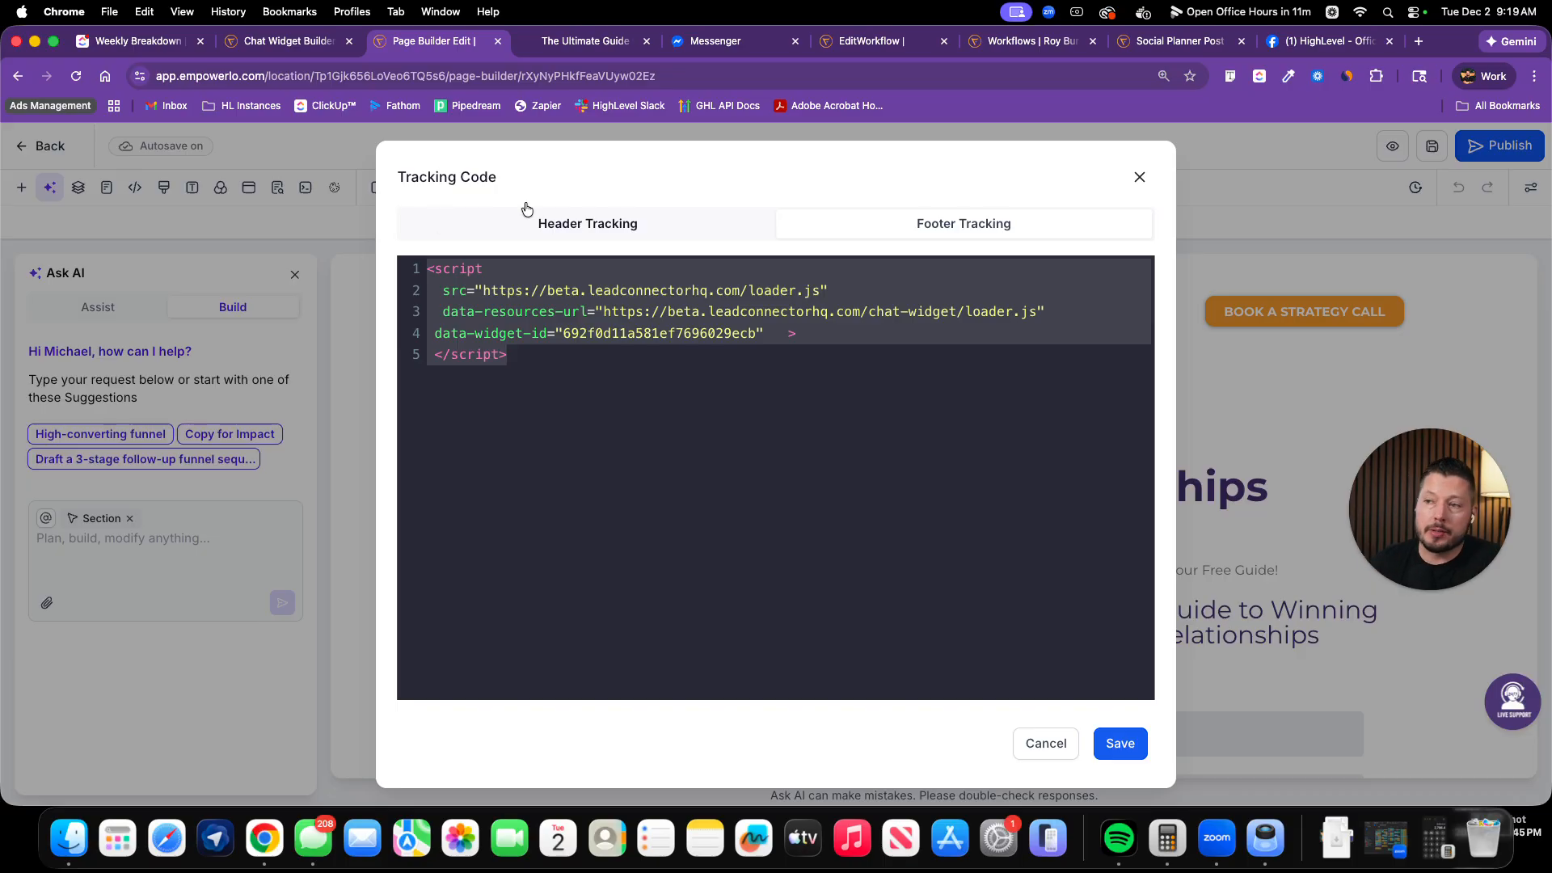
{"action": "left_click", "coordinate": [1025, 751]}
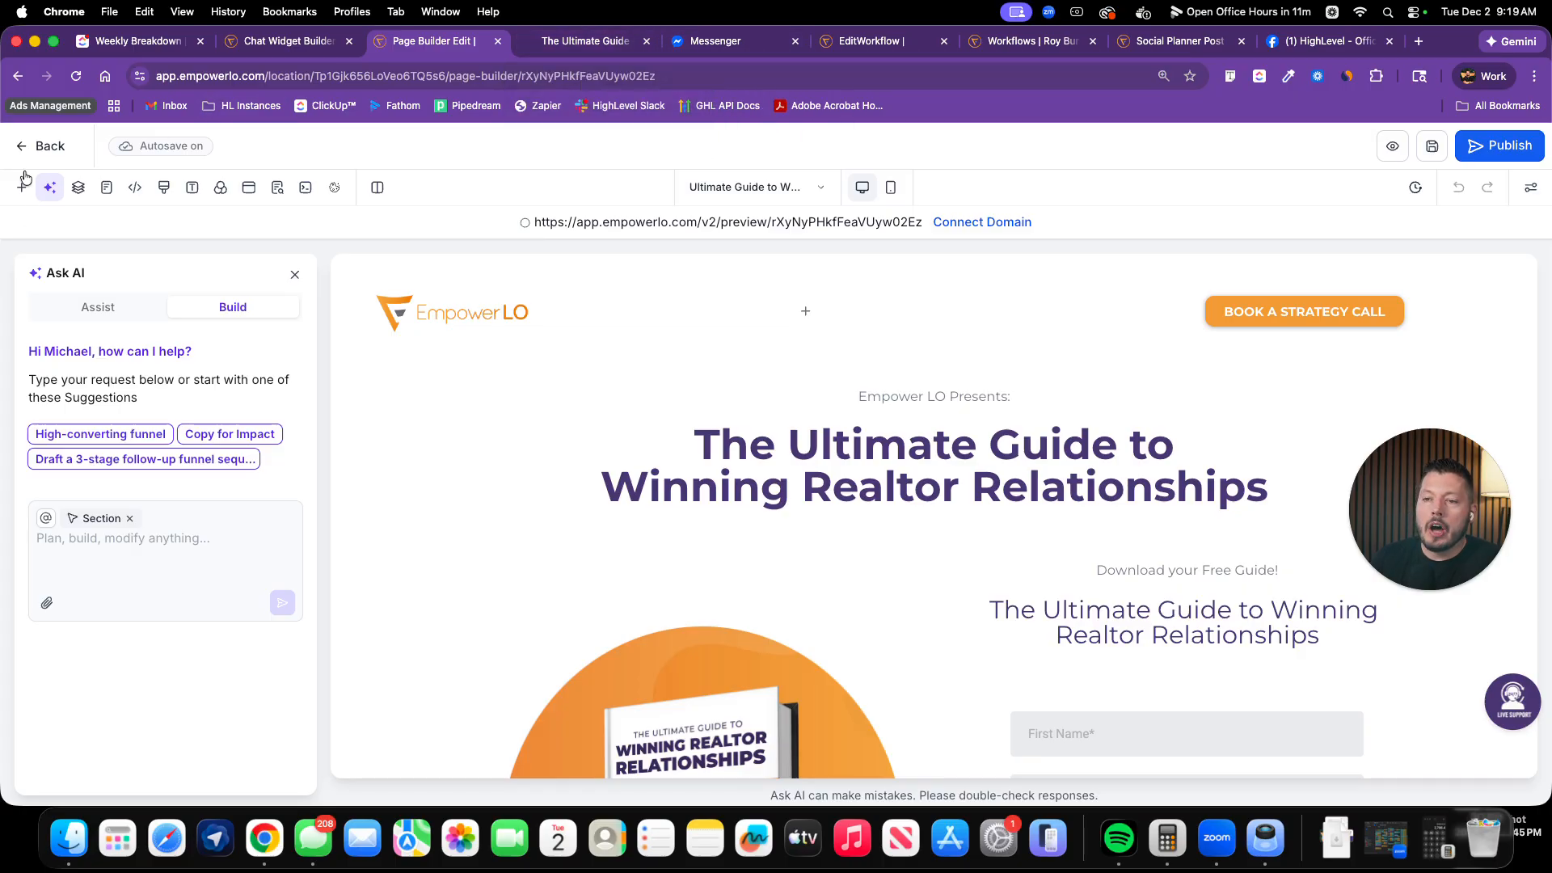
Return to the chat widget list and open the all-in-one Chat Widget 5 for editing
{"action": "left_click", "coordinate": [296, 45]}
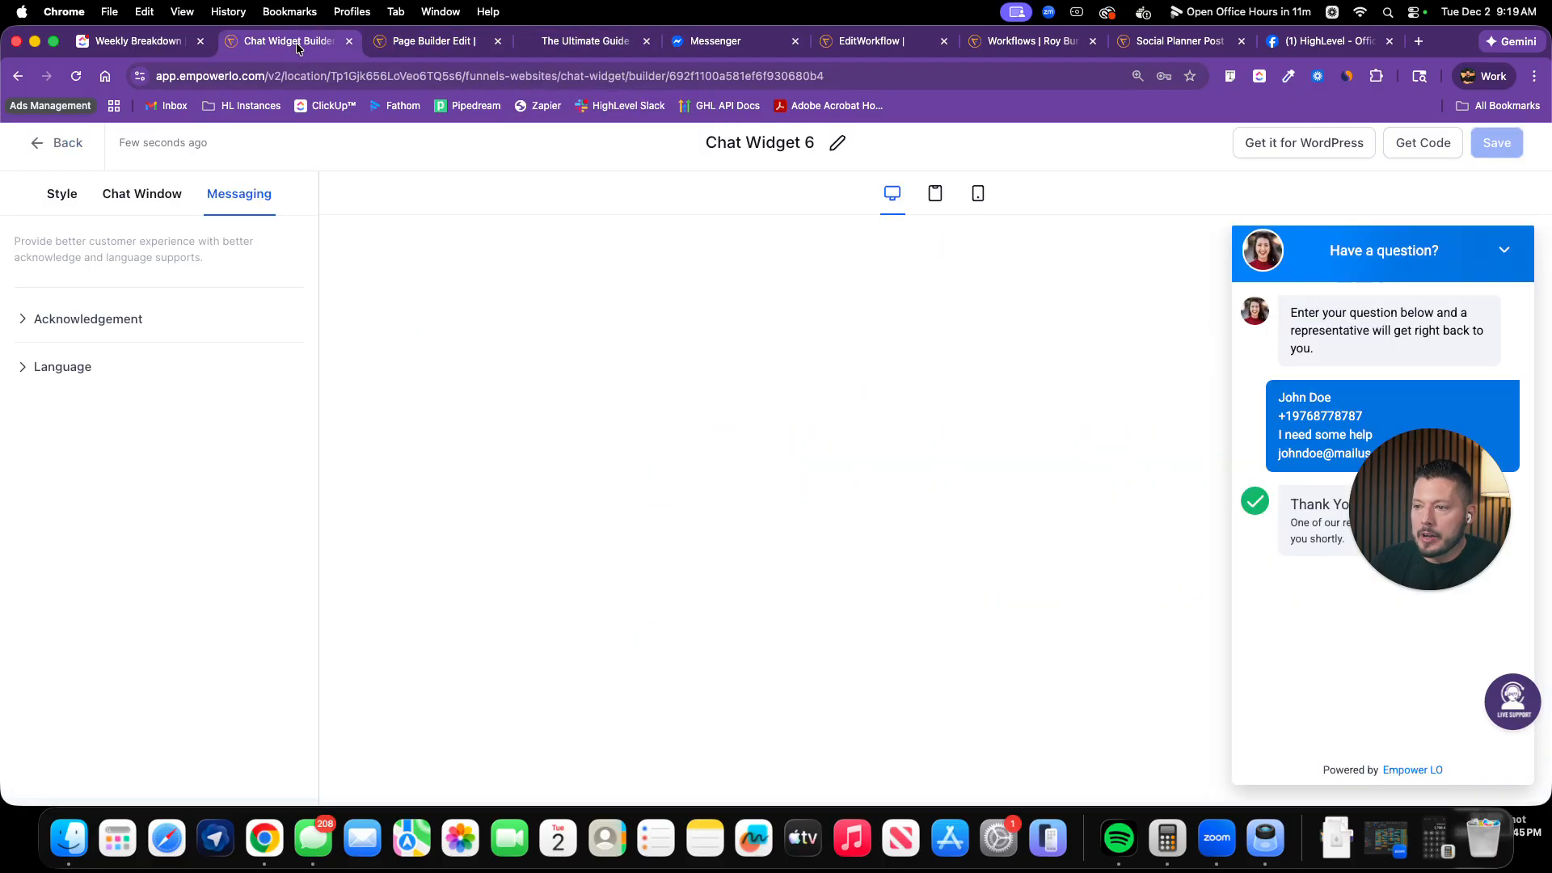
{"action": "left_click", "coordinate": [54, 149]}
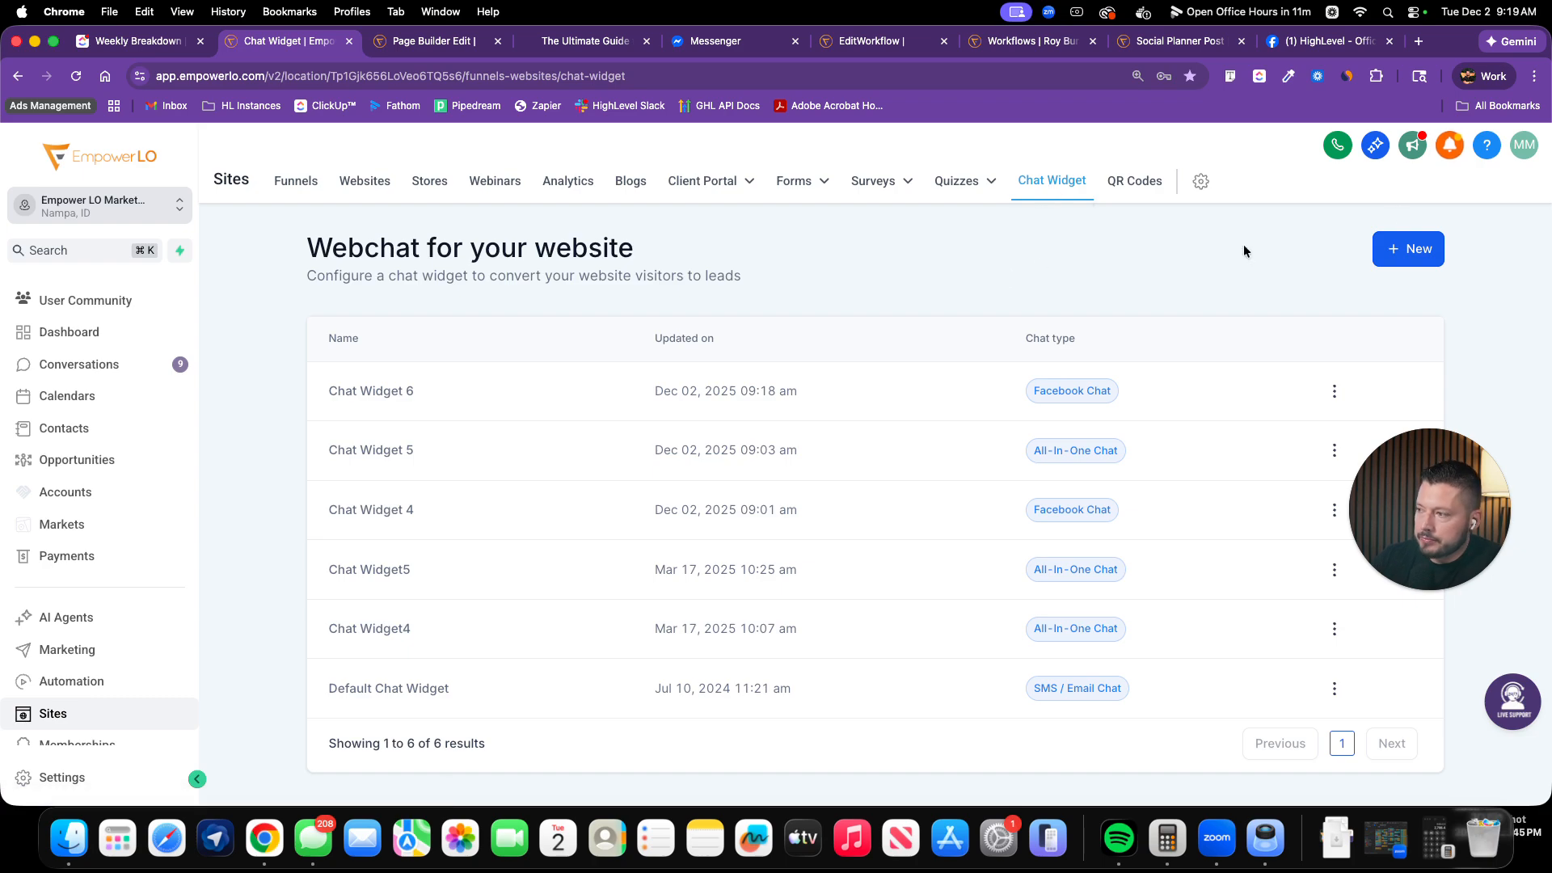
{"action": "left_click", "coordinate": [1334, 450]}
{"action": "left_click", "coordinate": [1316, 352]}
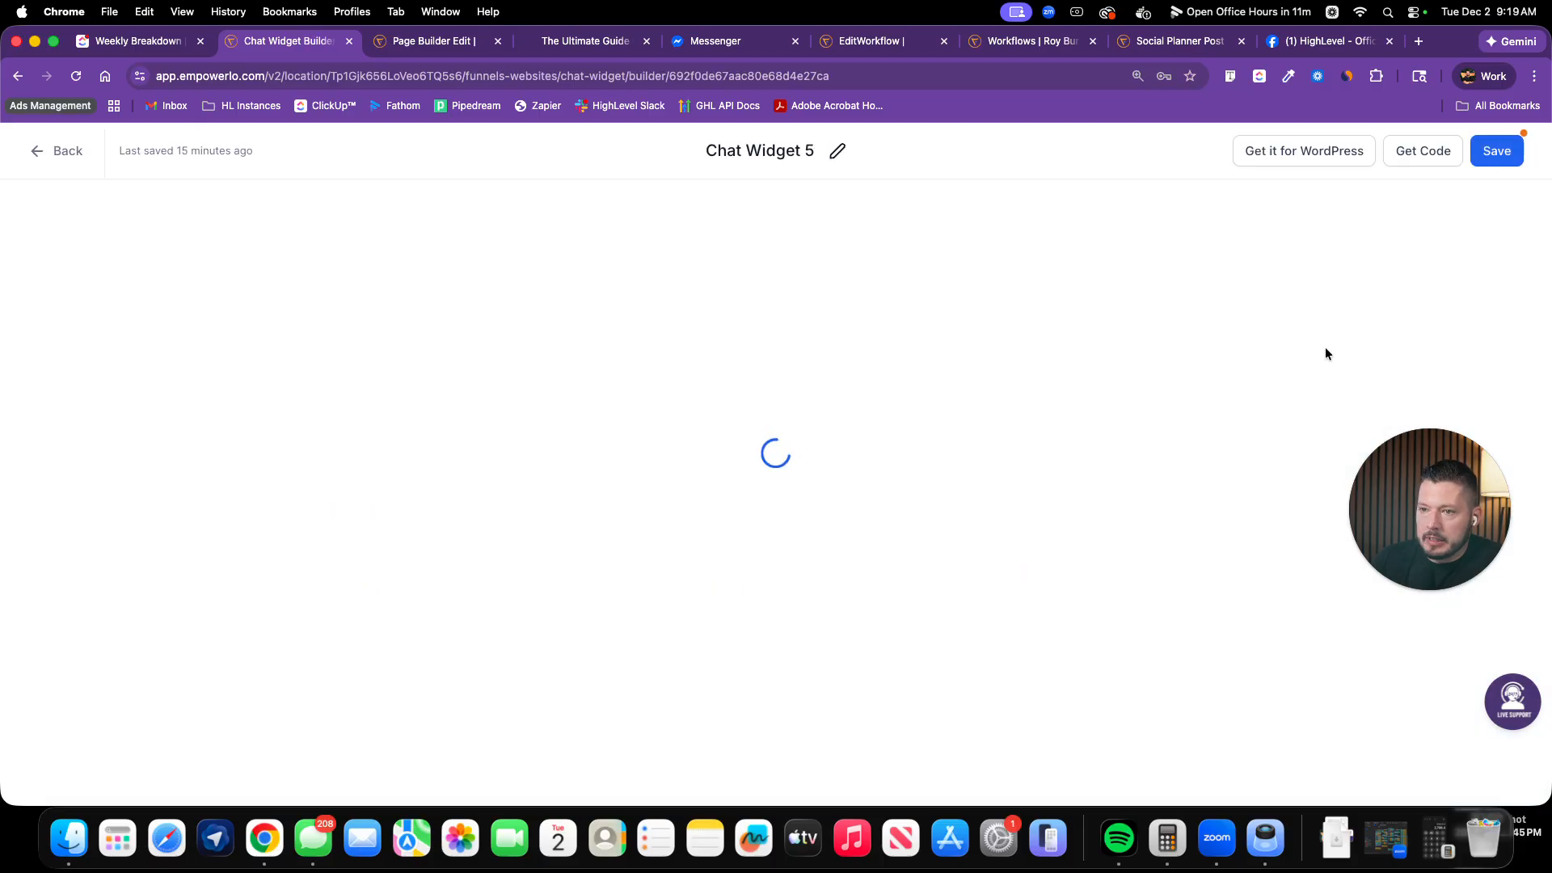
Leave Chat Widget 5 without saving and look over the chat types offered for a new widget
{"action": "left_click", "coordinate": [67, 147]}
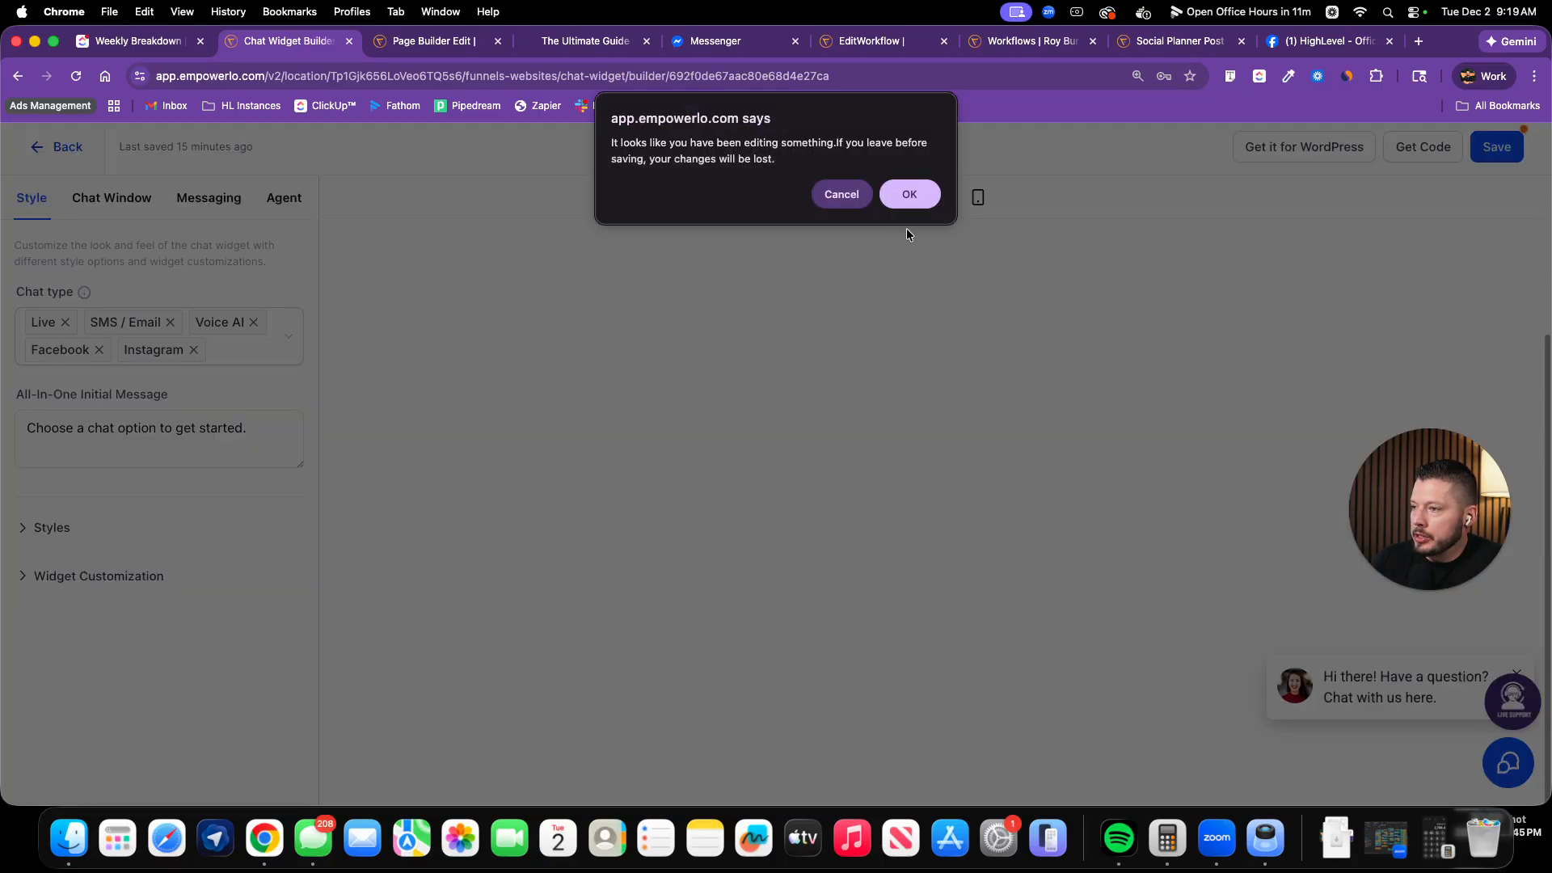
{"action": "left_click", "coordinate": [909, 194]}
{"action": "left_click", "coordinate": [1400, 248]}
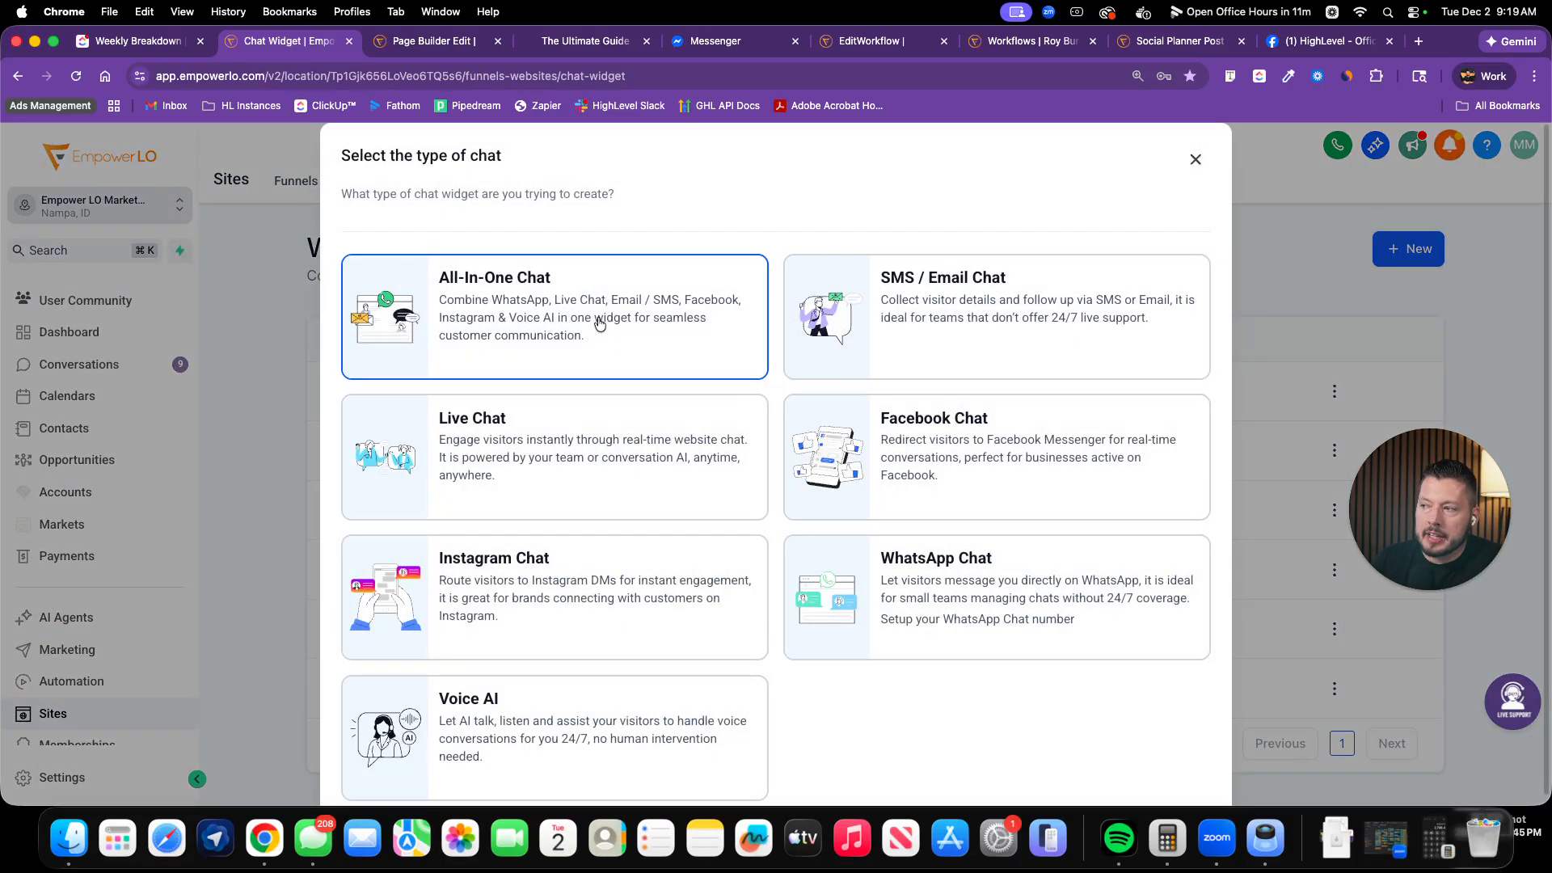
{"action": "left_click", "coordinate": [1194, 160]}
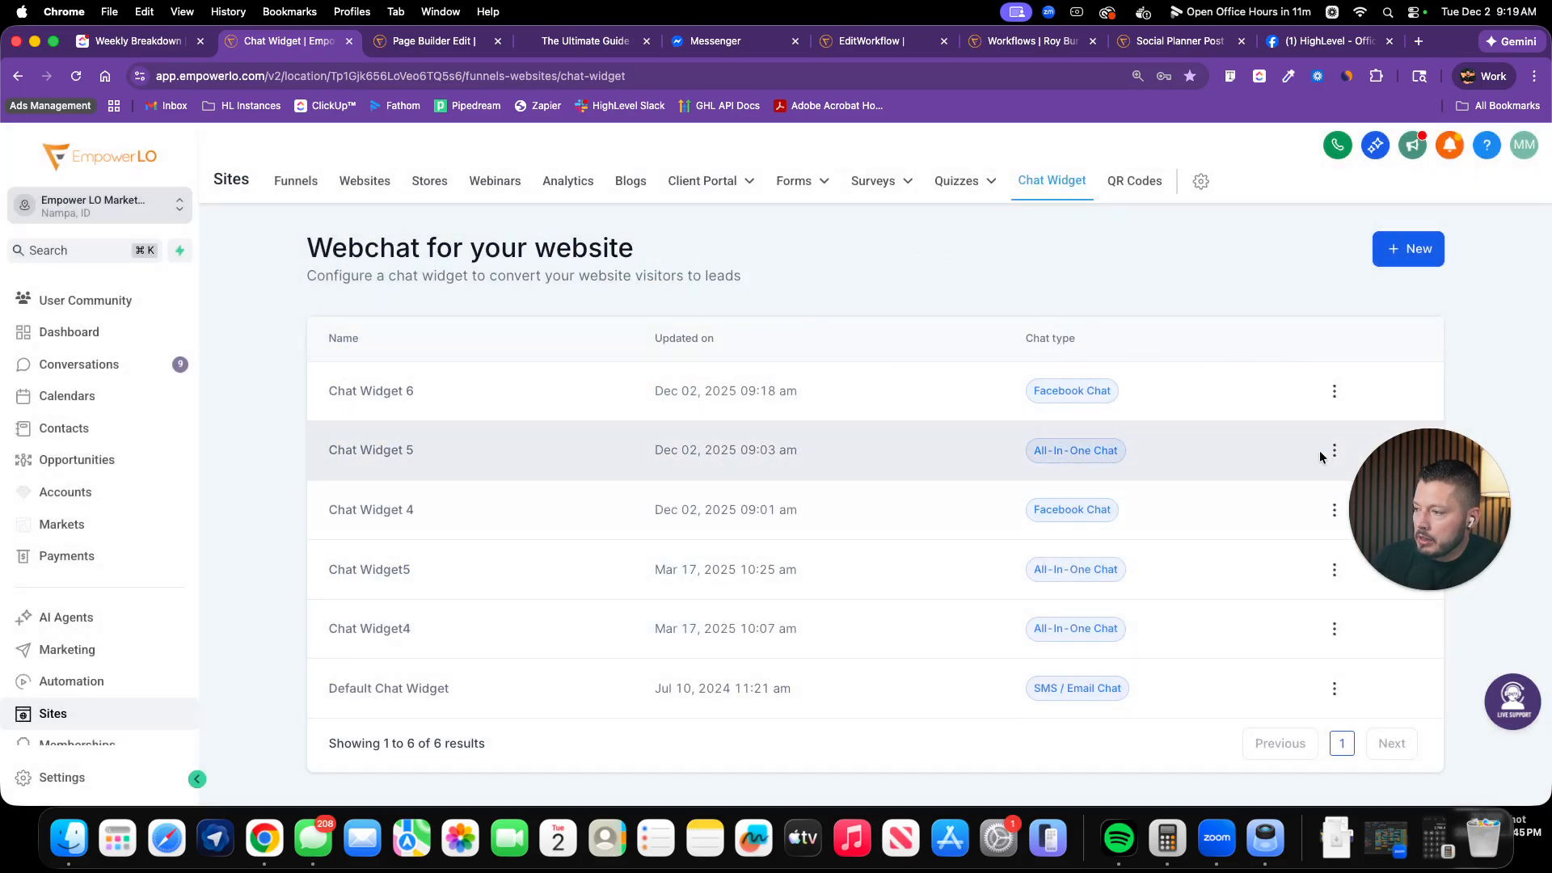
Reopen Chat Widget 5 for editing and expand its preview to examine the chat options offered to visitors
{"action": "left_click", "coordinate": [1333, 450]}
{"action": "left_click", "coordinate": [1318, 347]}
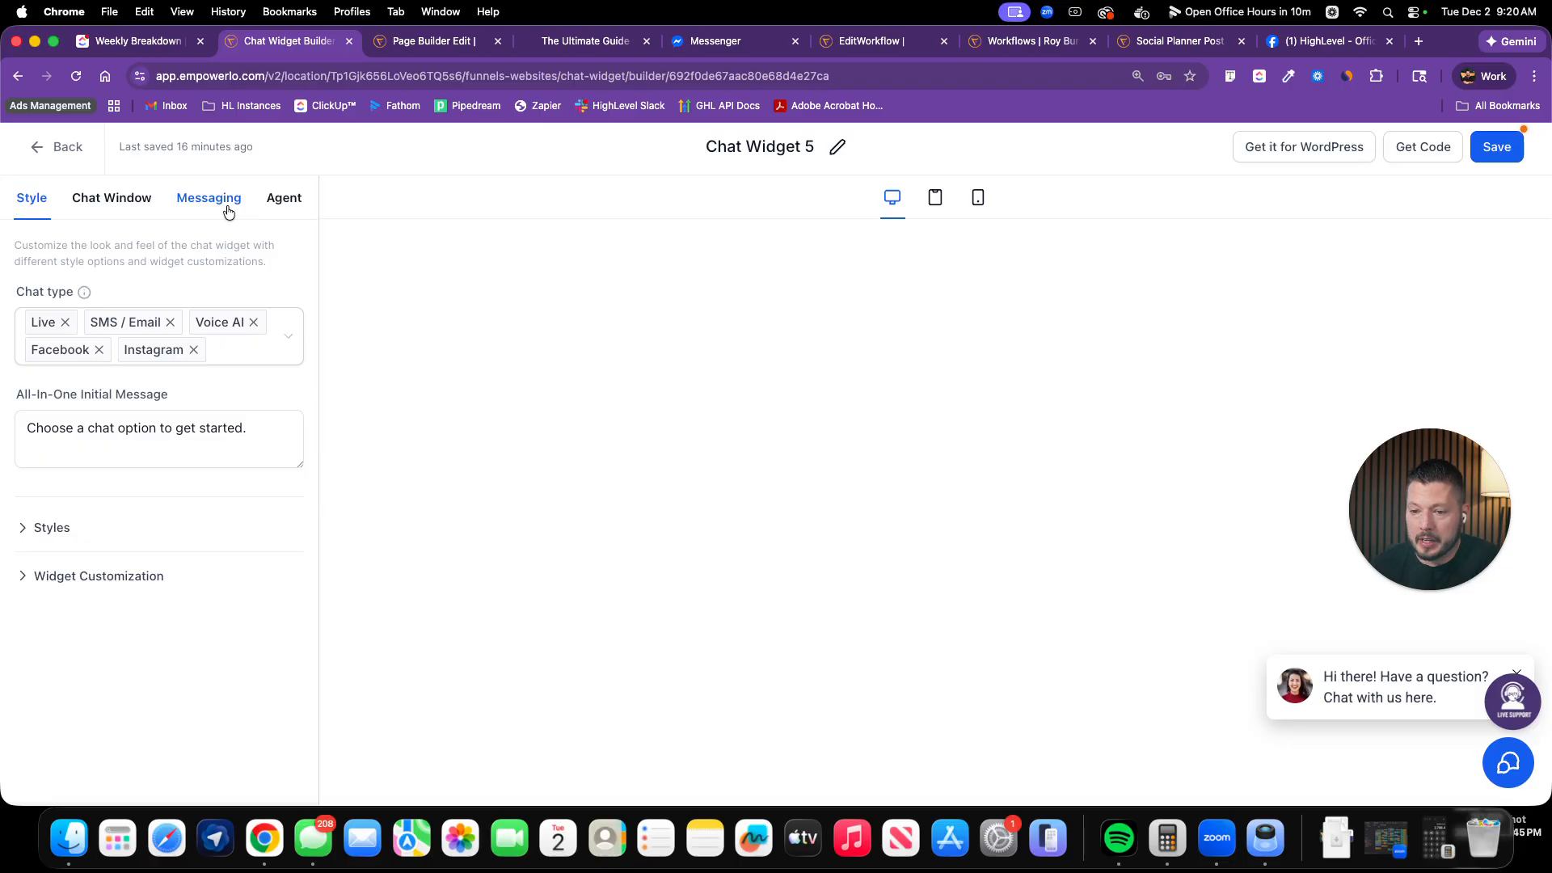
{"action": "left_click", "coordinate": [1512, 745]}
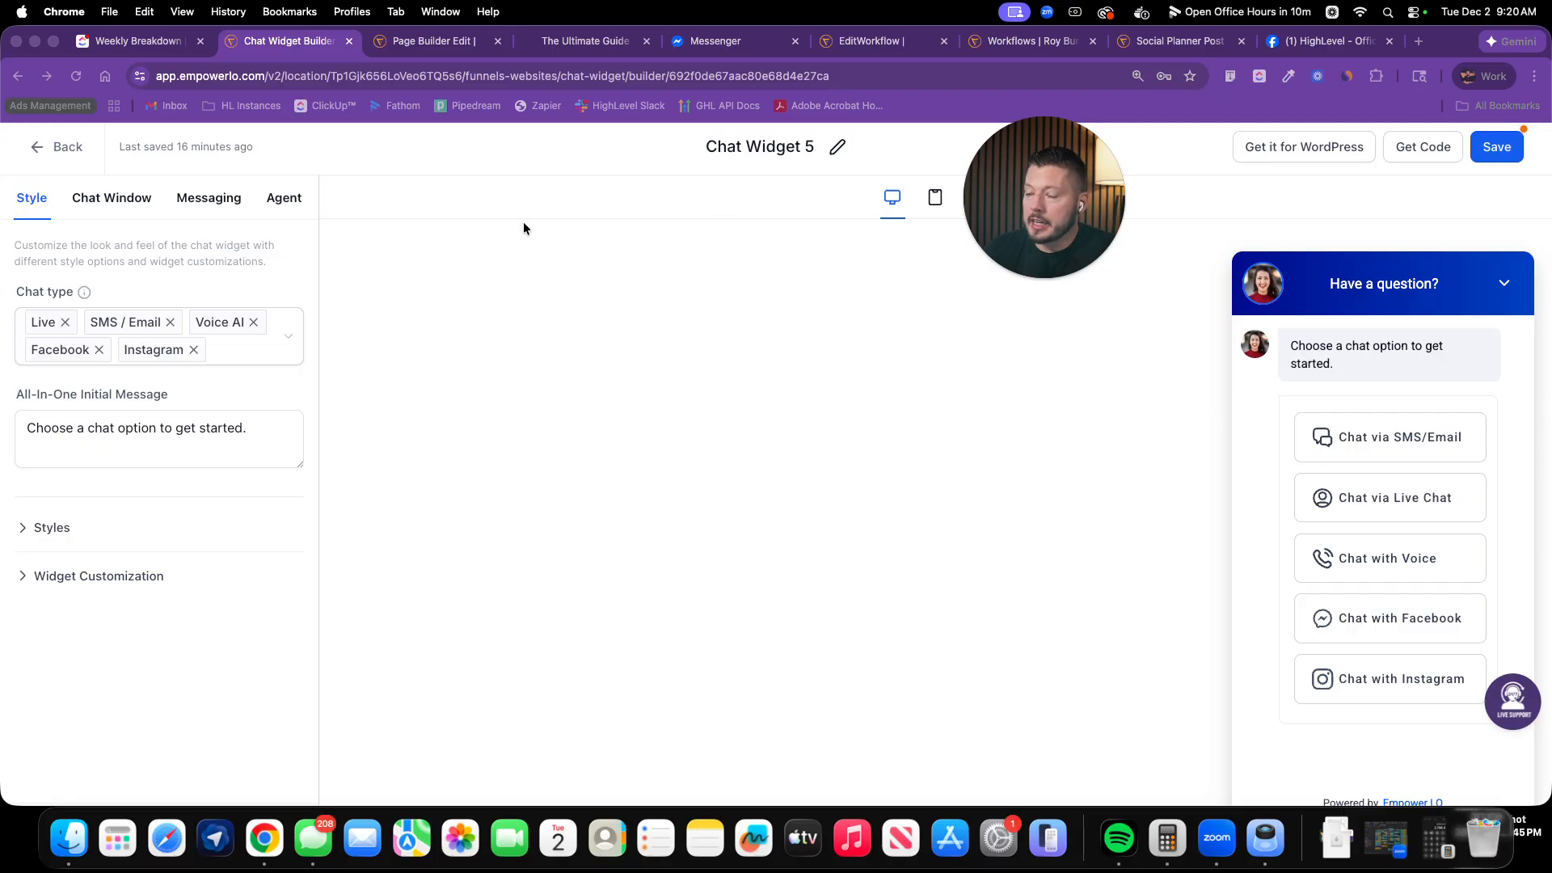
Review the all-in-one widget's chat window settings for Facebook setup, Instagram setup and additional options
{"action": "left_click", "coordinate": [111, 197]}
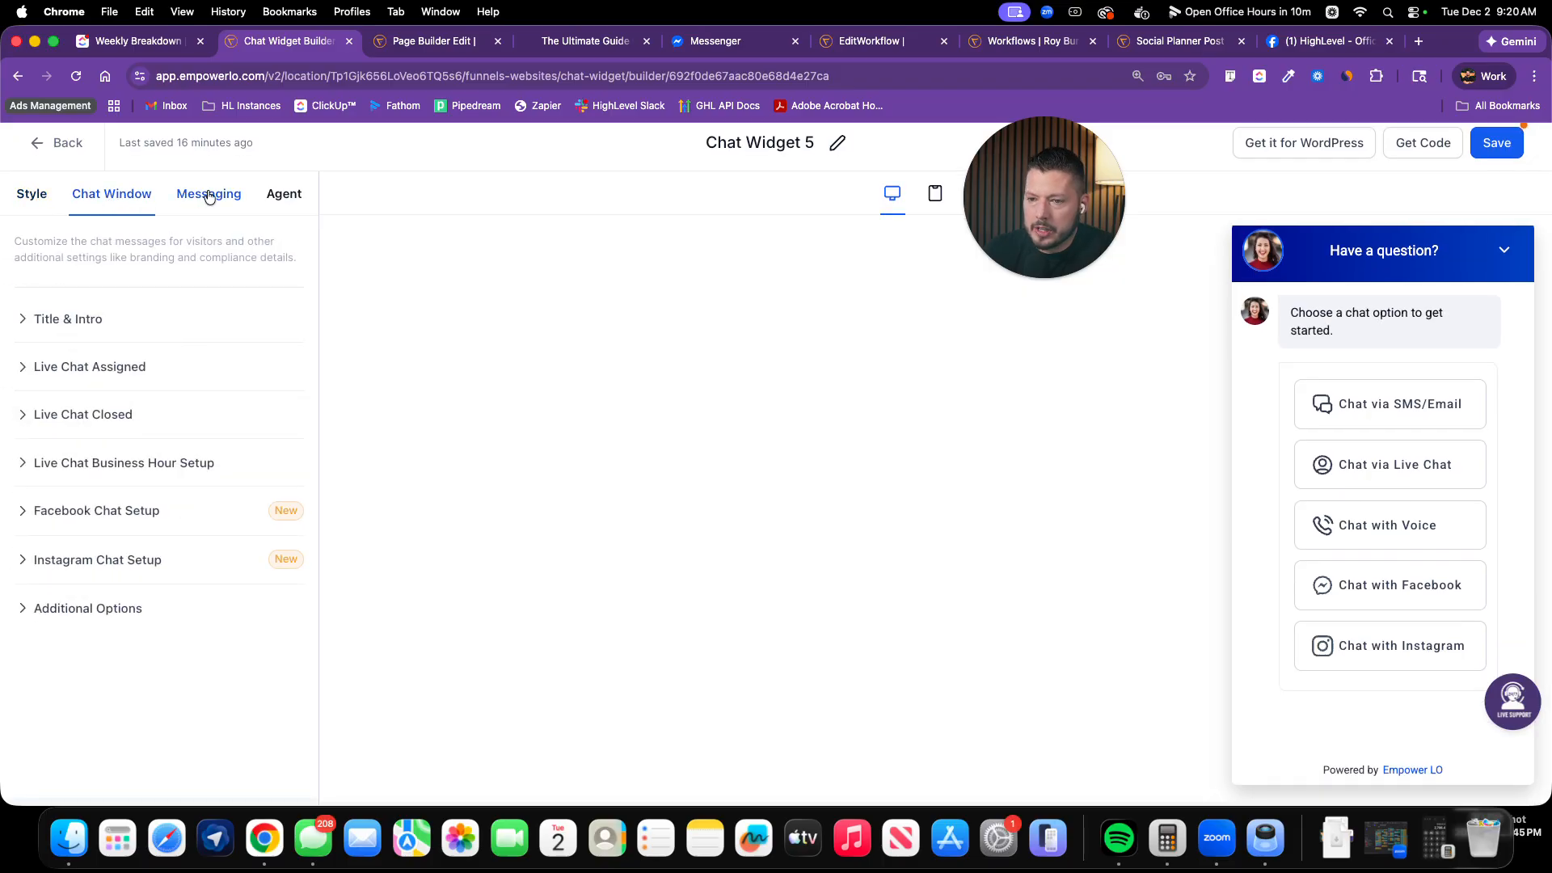
{"action": "left_click", "coordinate": [114, 511]}
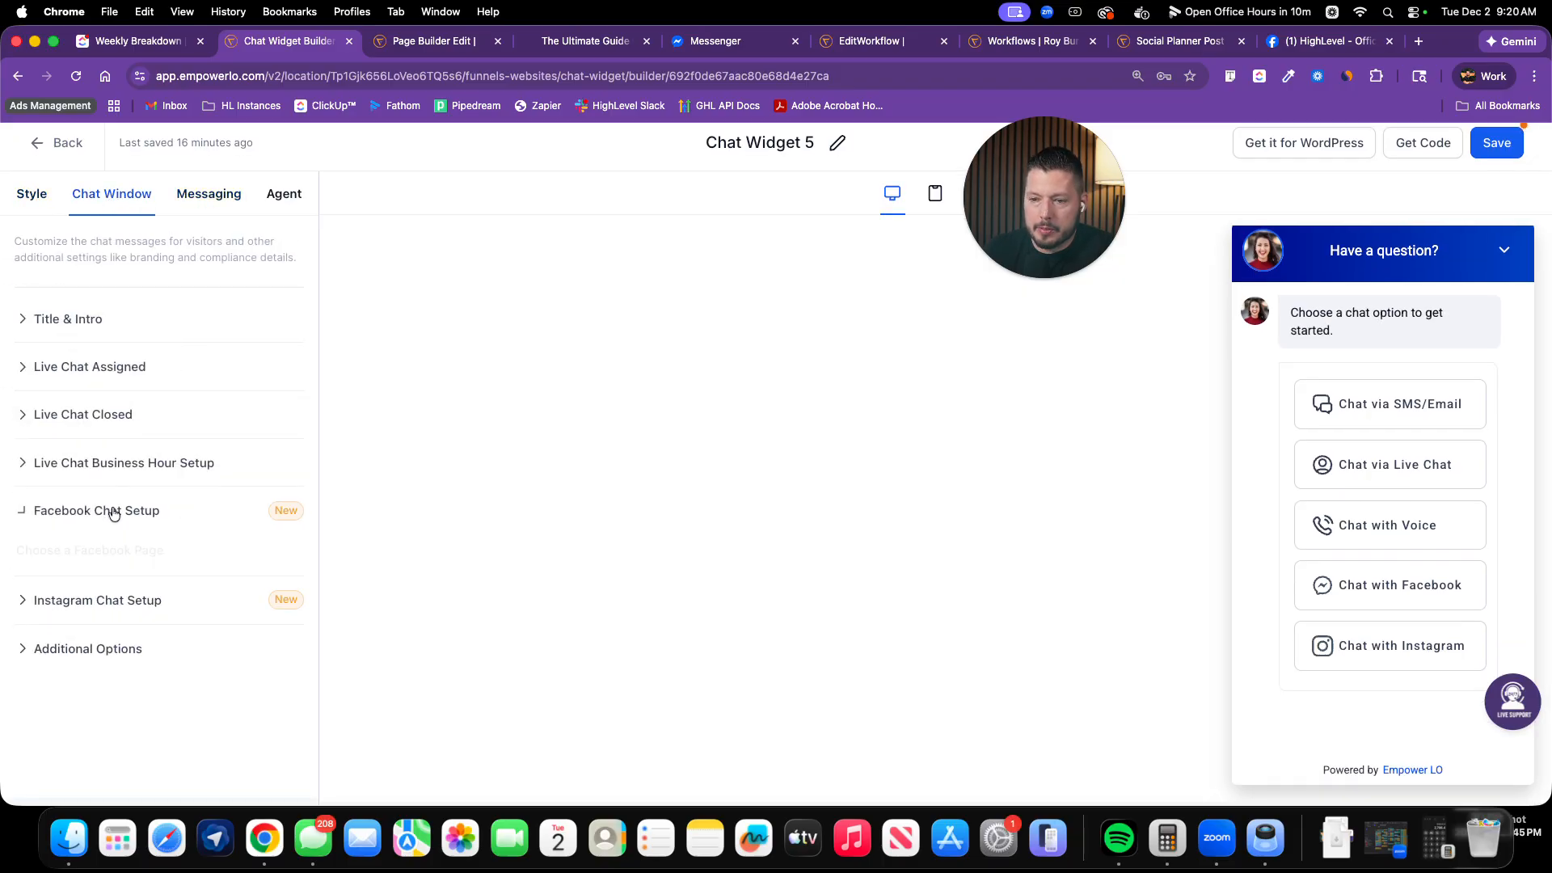
{"action": "left_click", "coordinate": [116, 705]}
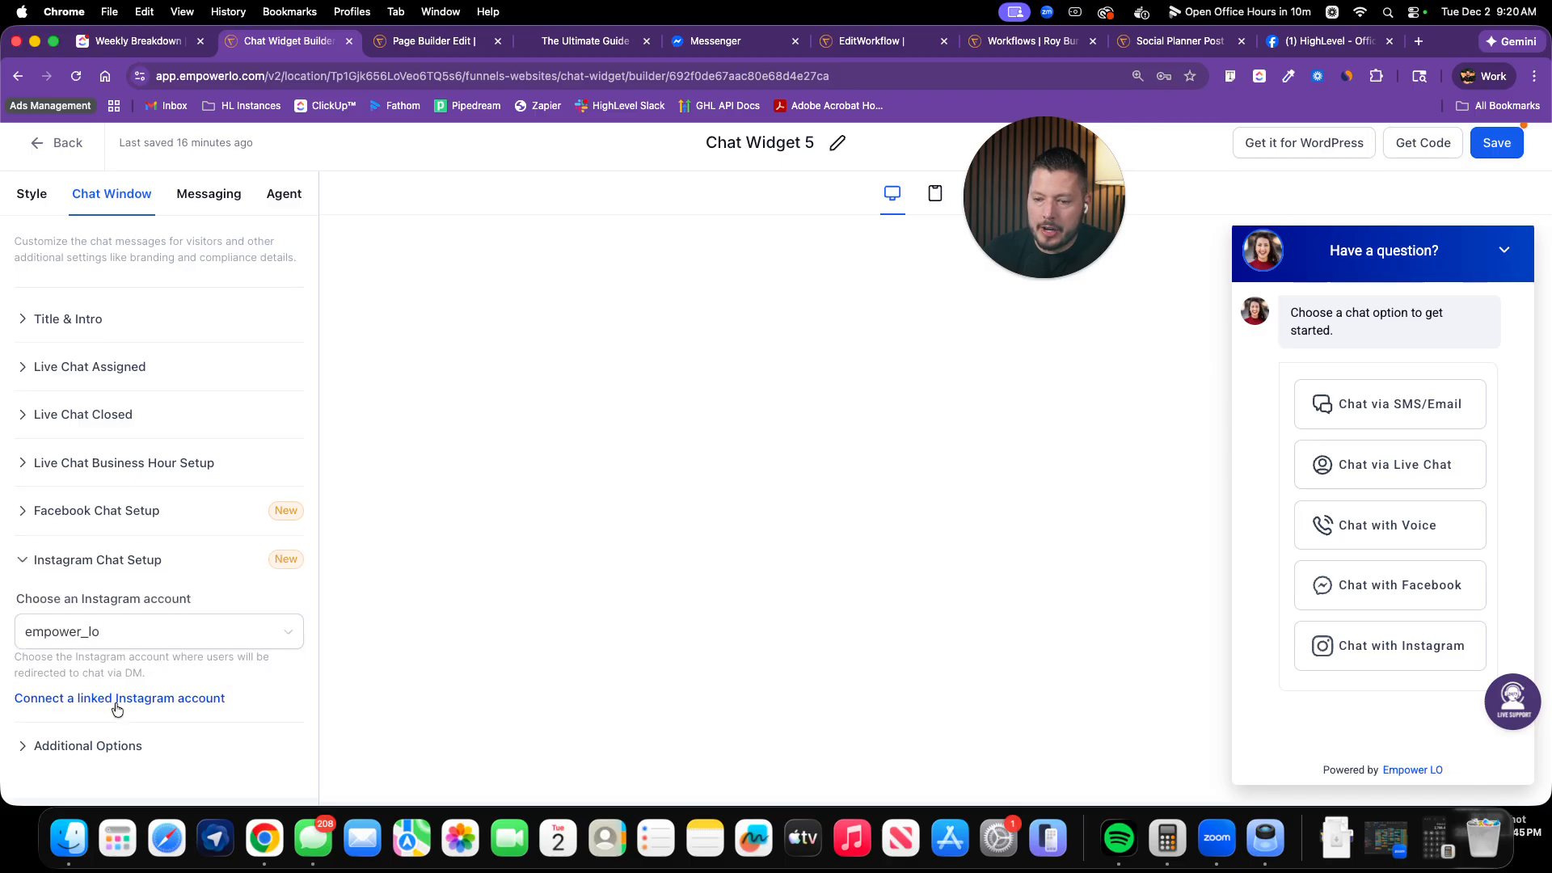
{"action": "left_click", "coordinate": [108, 745]}
{"action": "scroll", "coordinate": [111, 709], "scroll_direction": "down", "scroll_amount": 3}
{"action": "scroll", "coordinate": [111, 709], "scroll_direction": "up", "scroll_amount": 5}
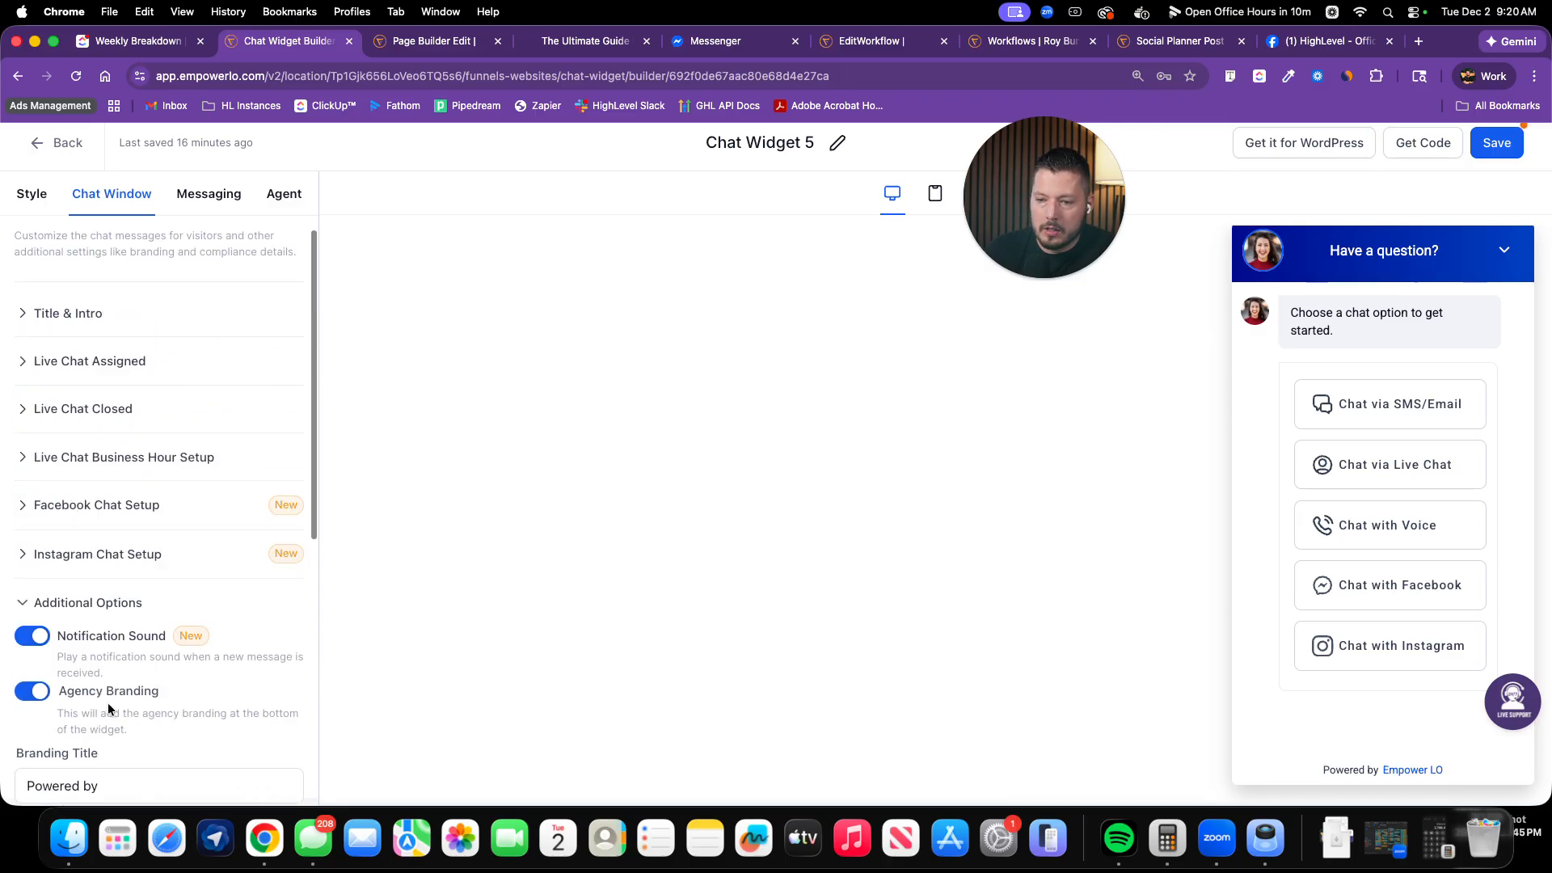
Review the widget's messaging settings, including Live Chat Acknowledgement, and glance again at its agent and chat window sections
{"action": "left_click", "coordinate": [208, 194]}
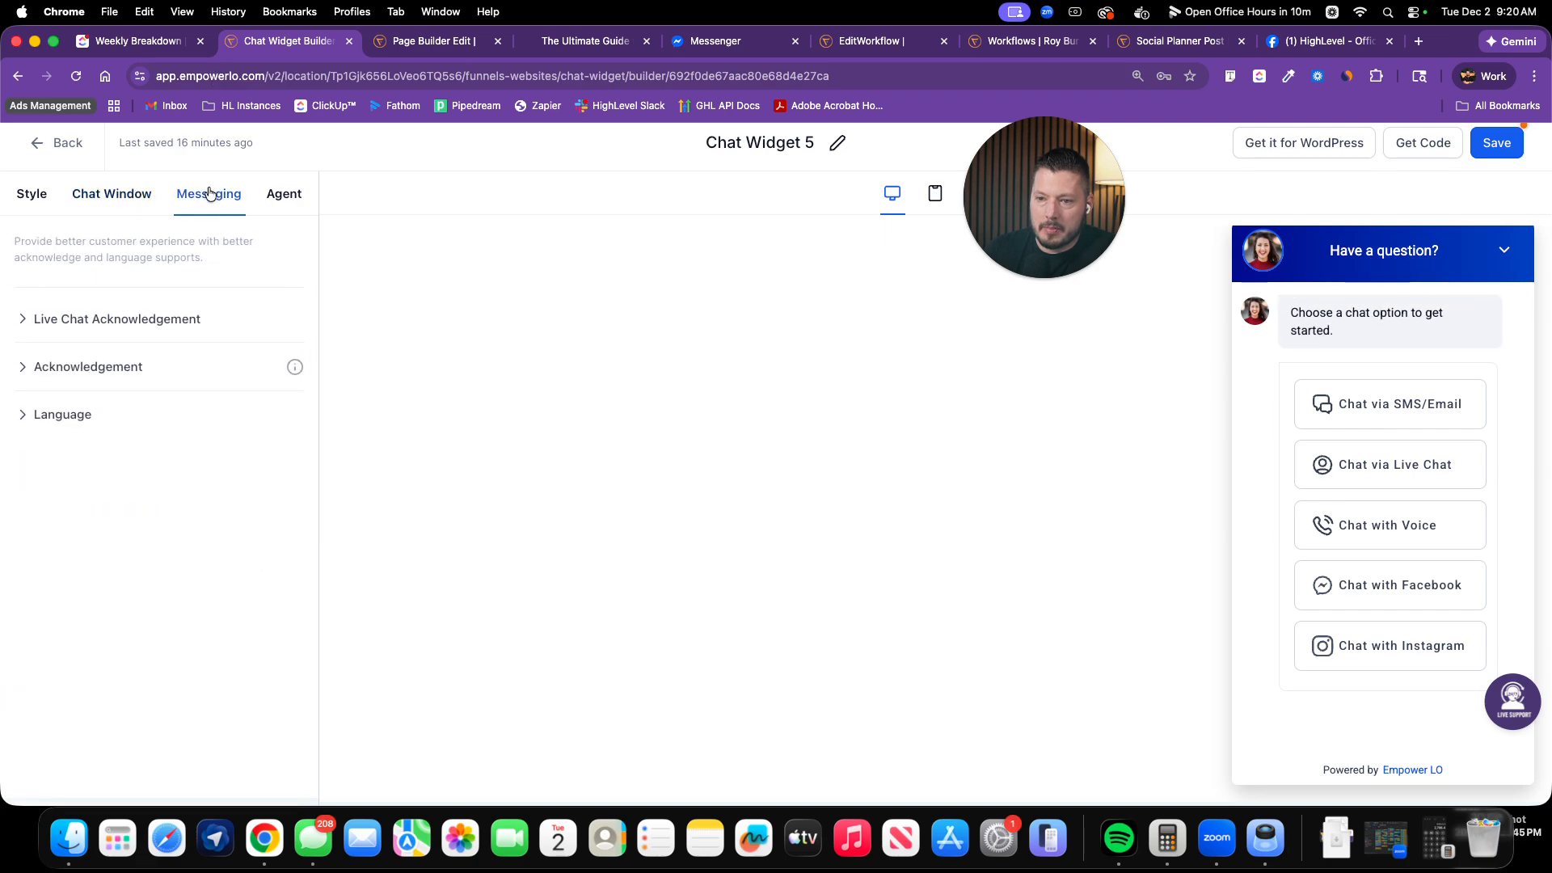
{"action": "left_click", "coordinate": [98, 320]}
{"action": "left_click", "coordinate": [98, 320]}
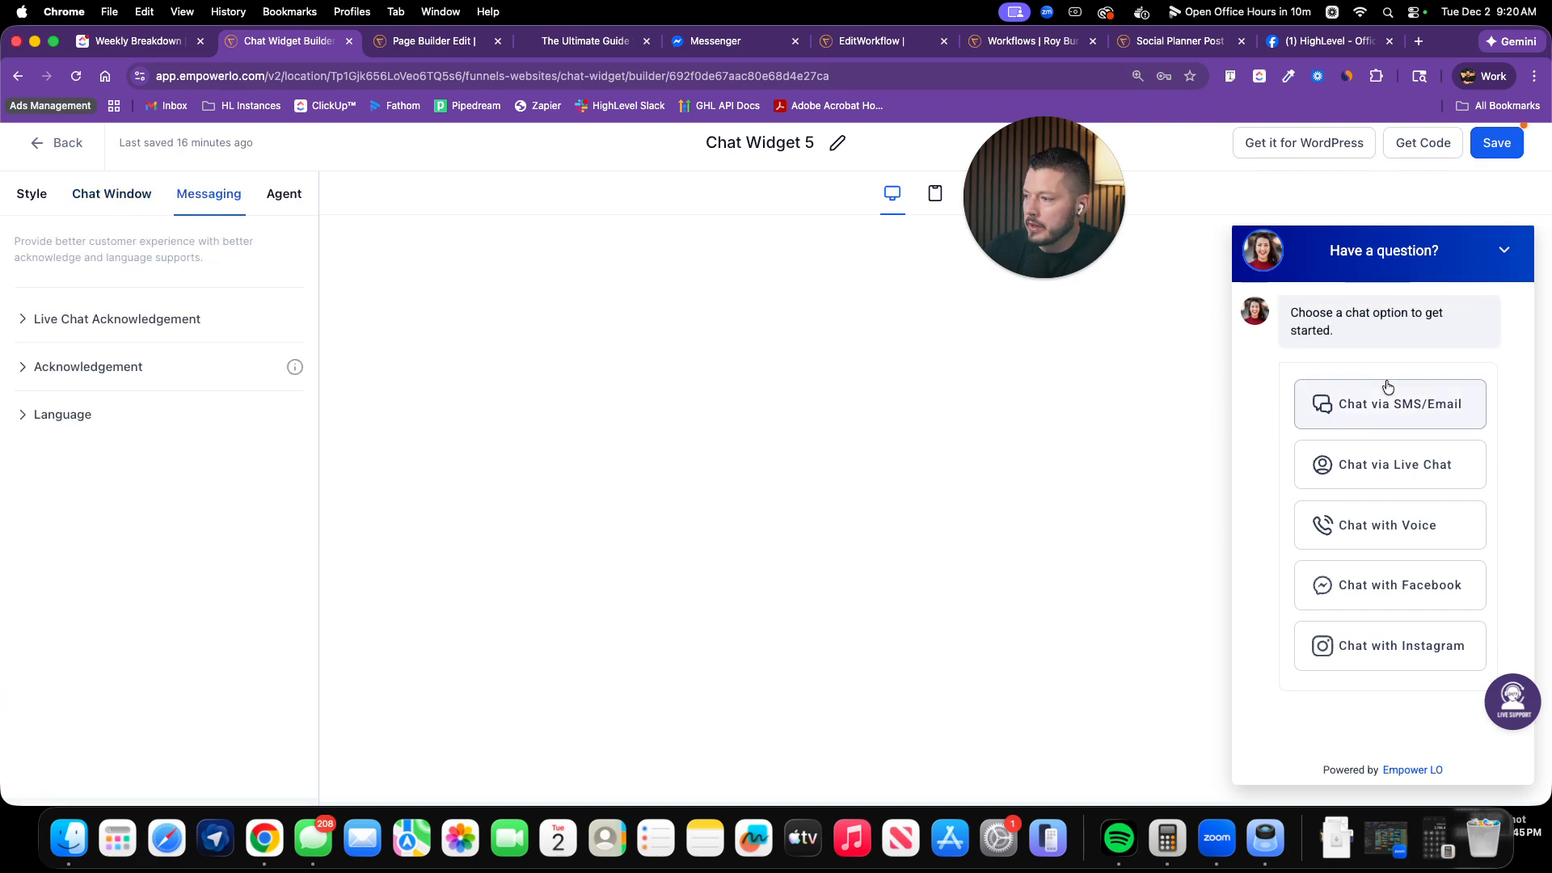
{"action": "left_click", "coordinate": [288, 201]}
{"action": "left_click", "coordinate": [236, 197]}
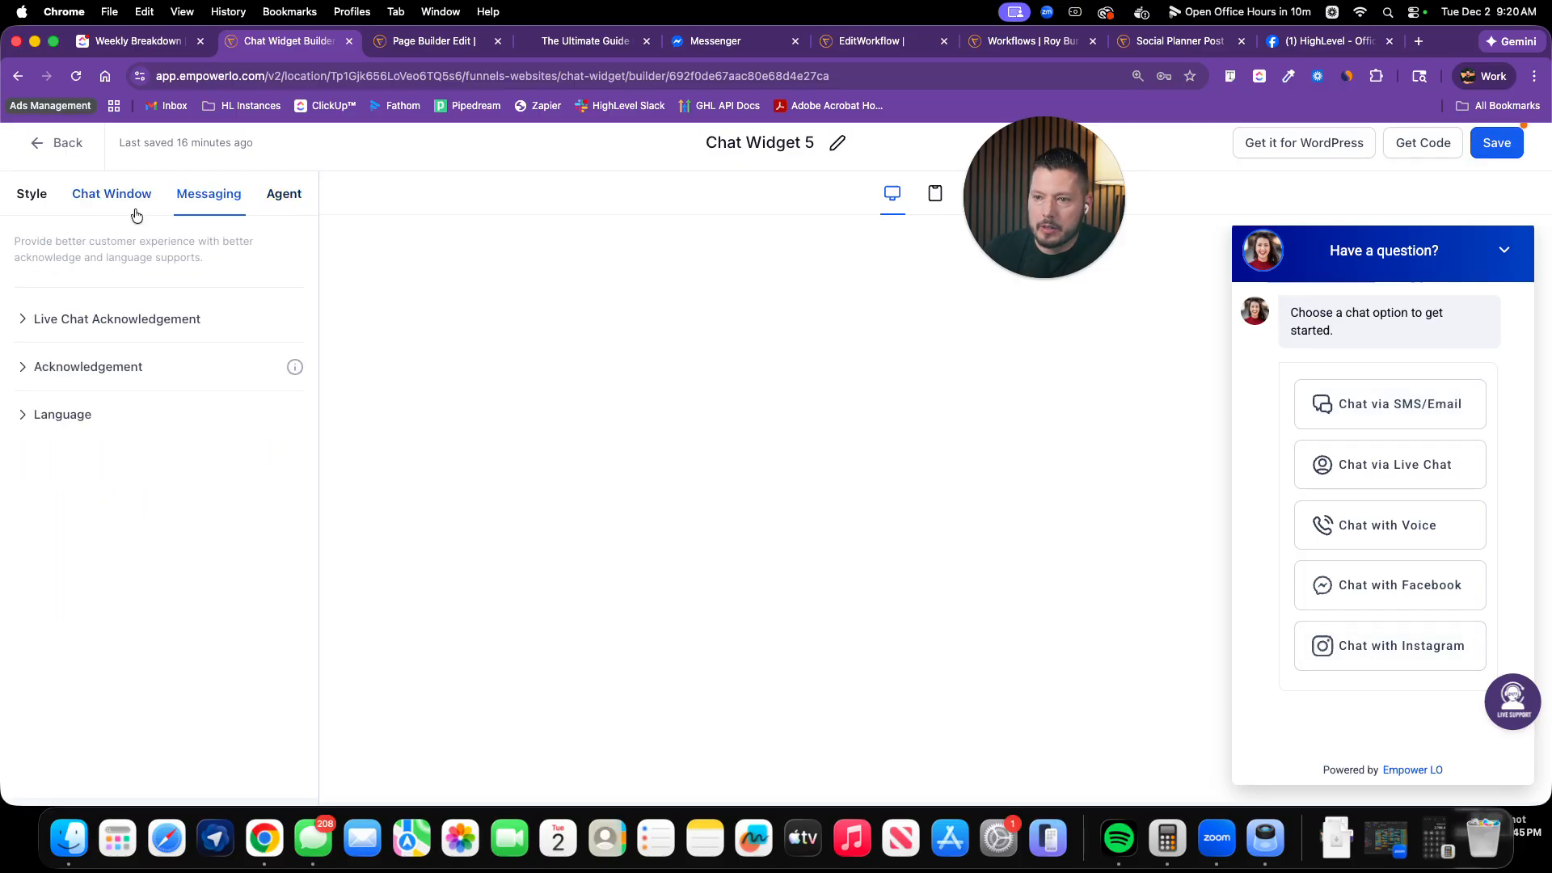
{"action": "left_click", "coordinate": [113, 194]}
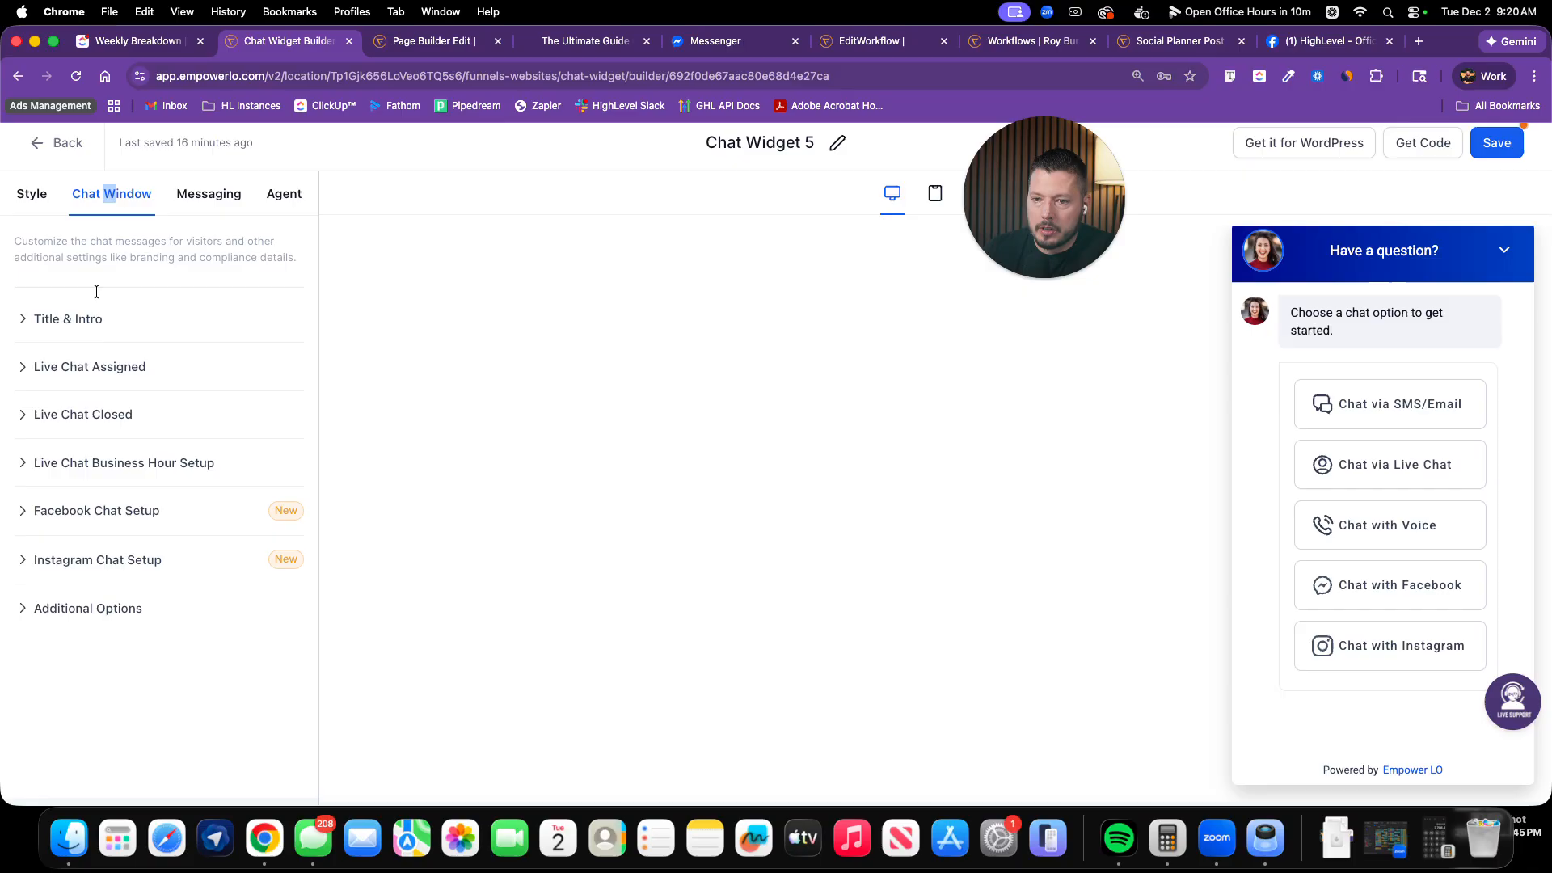
{"action": "left_click", "coordinate": [67, 615]}
Review the widget's customization options, colour styles, welcome message and return visitor greeting
{"action": "left_click", "coordinate": [32, 194]}
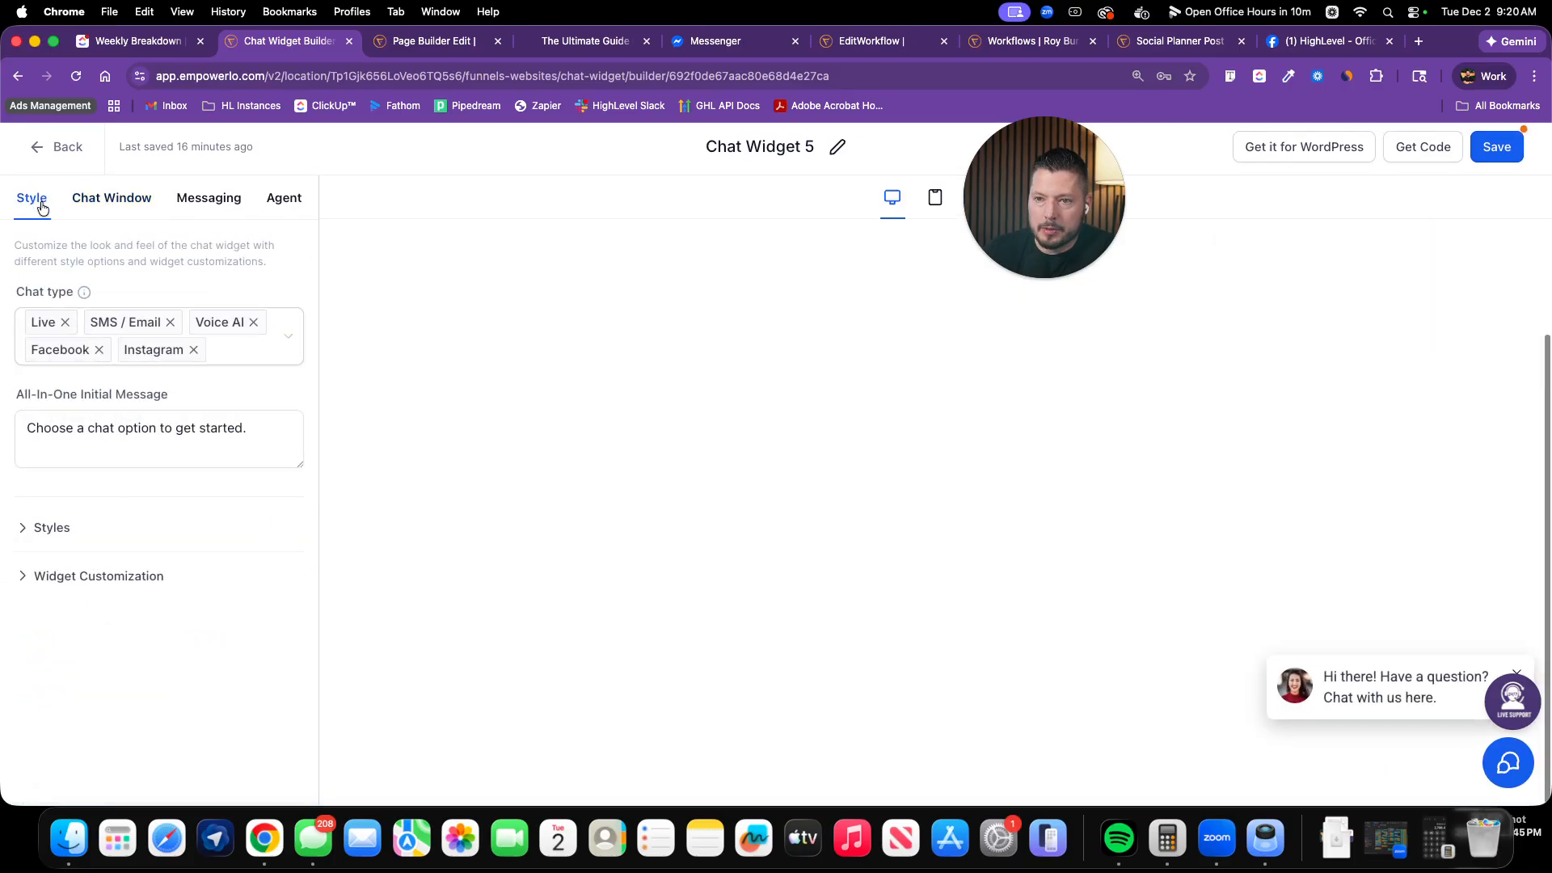
{"action": "left_click", "coordinate": [83, 586]}
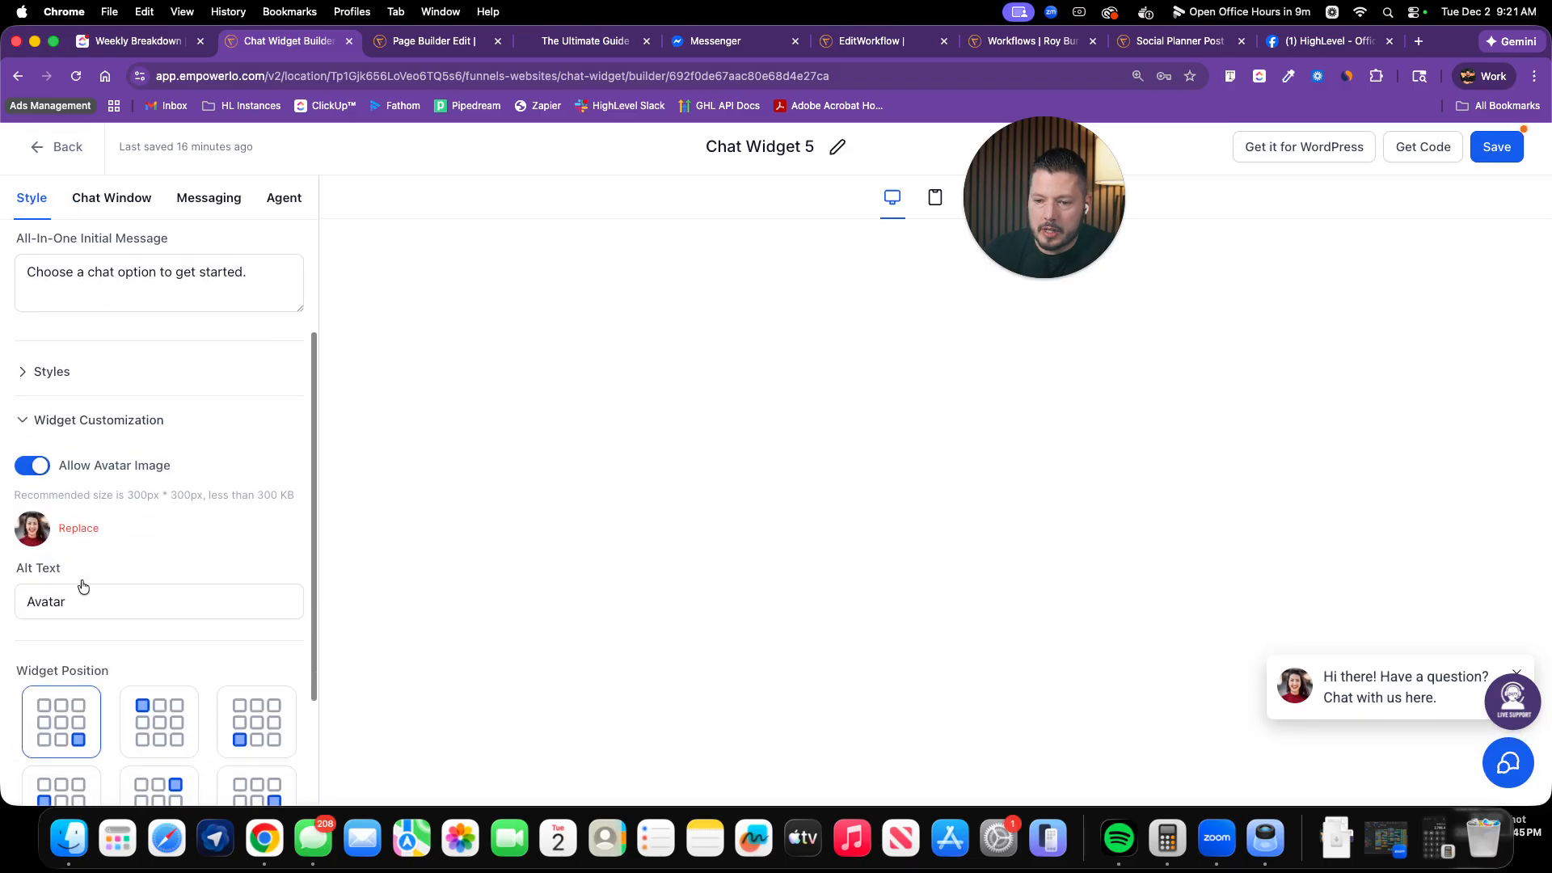
{"action": "scroll", "coordinate": [55, 583], "scroll_direction": "up", "scroll_amount": 5}
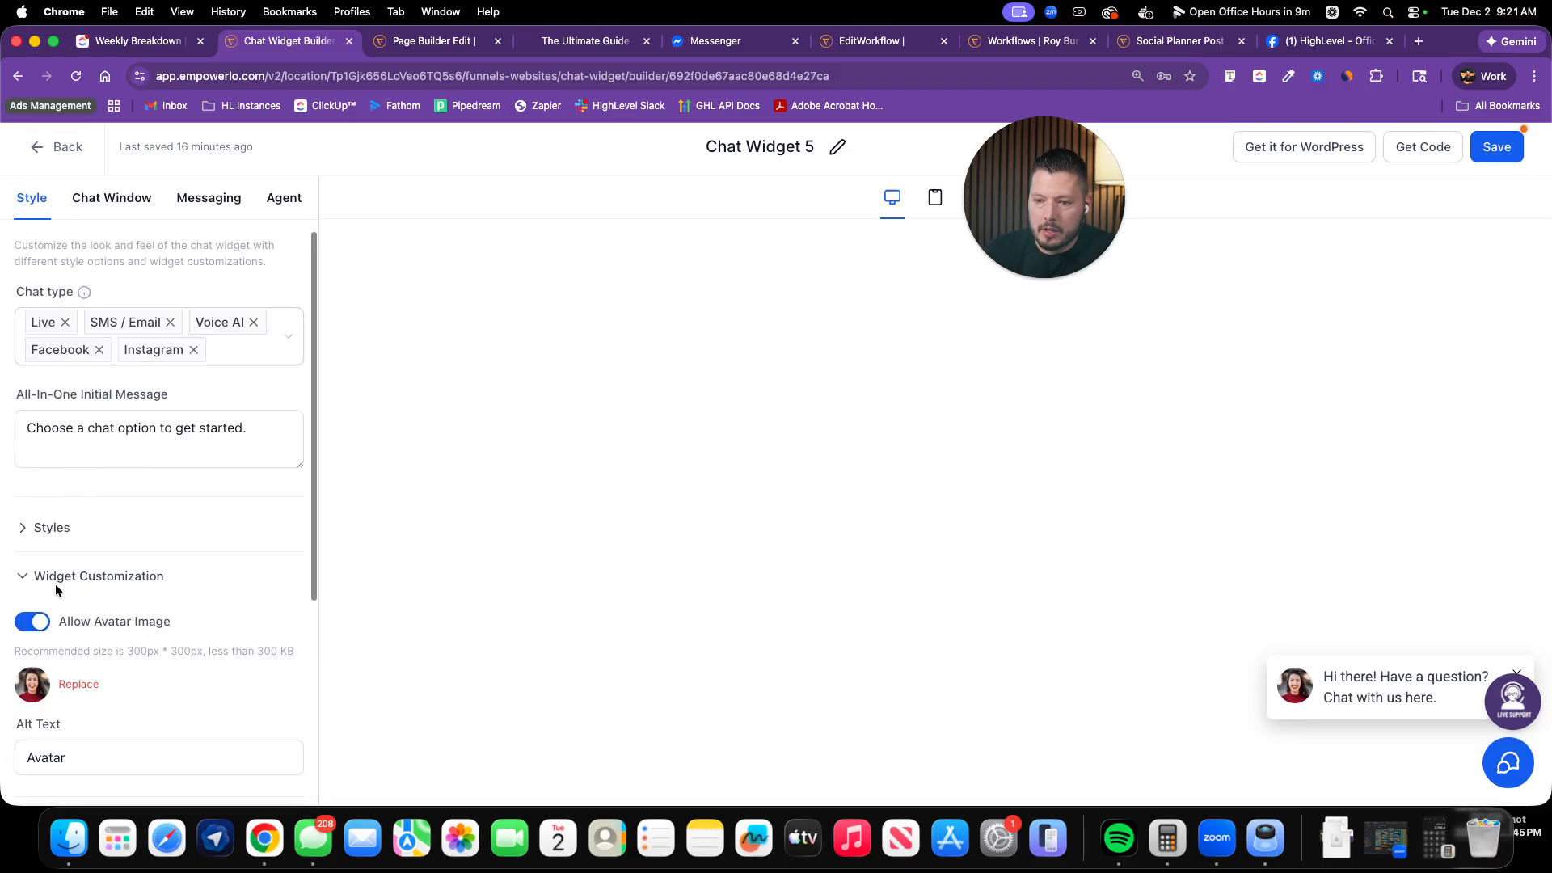
{"action": "left_click", "coordinate": [39, 526]}
{"action": "scroll", "coordinate": [97, 614], "scroll_direction": "down", "scroll_amount": 5}
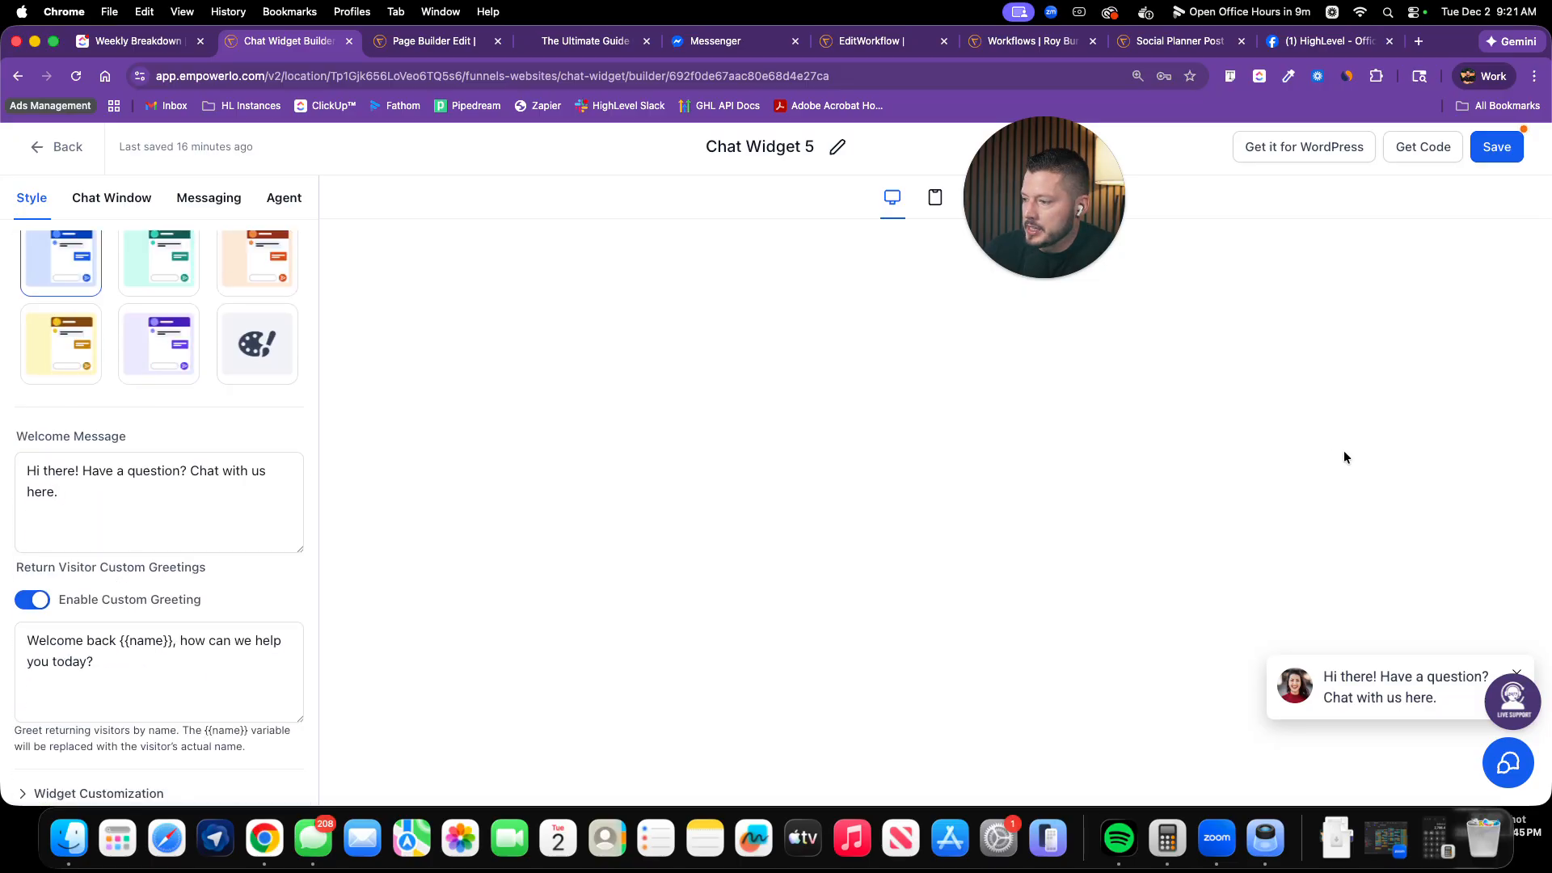
Expand the widget preview again and look over its SMS/Email, Live Chat, Voice, Facebook and Instagram choices
{"action": "left_click", "coordinate": [1518, 781]}
{"action": "right_click", "coordinate": [1396, 396]}
{"action": "left_click", "coordinate": [1396, 349]}
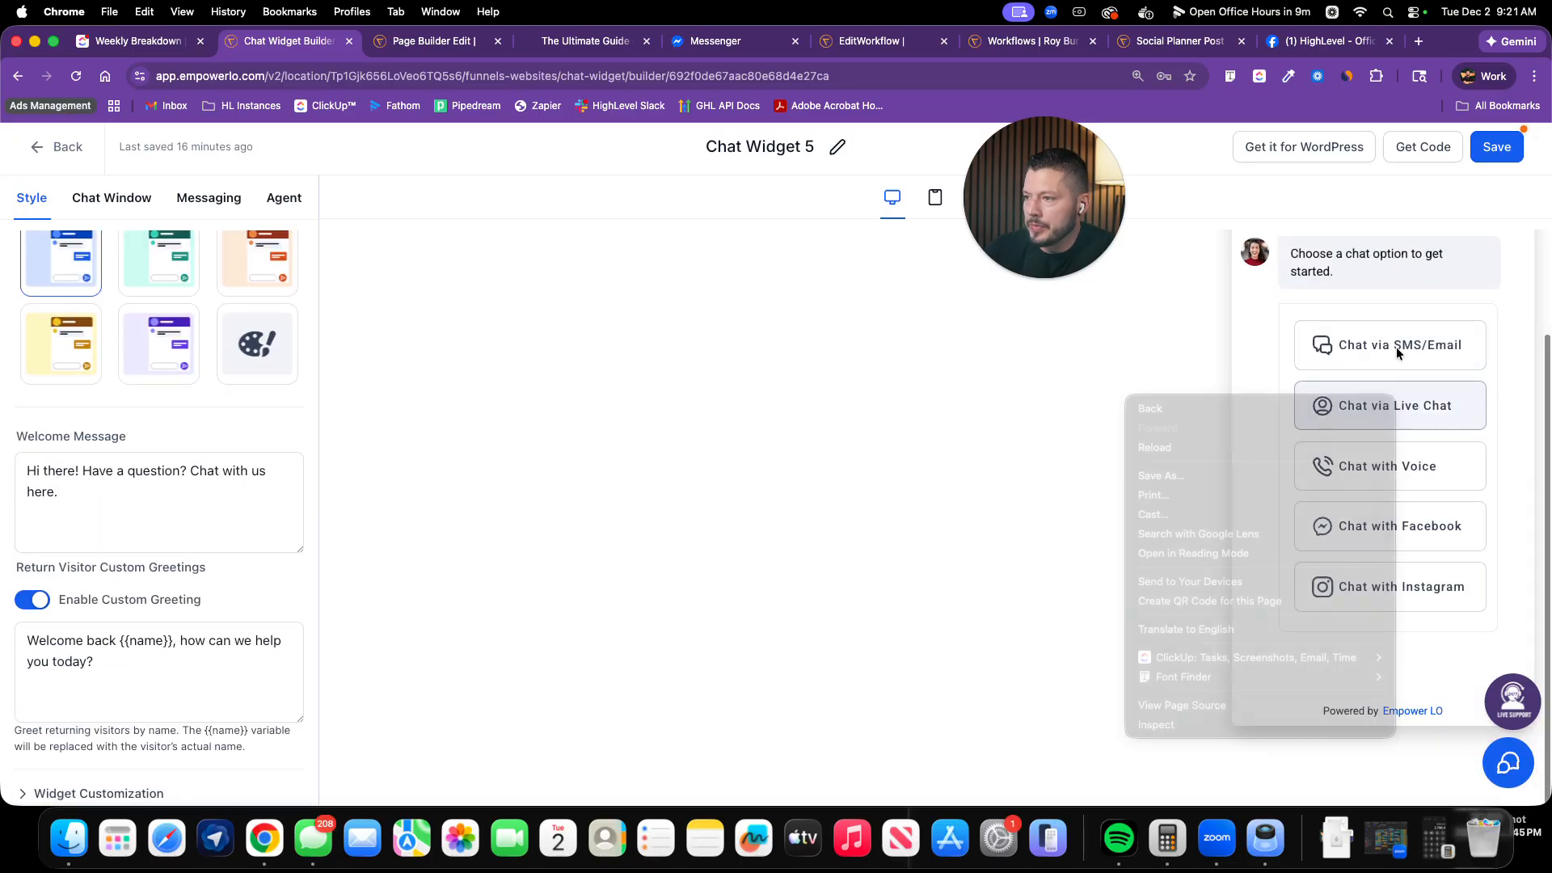
{"action": "scroll", "coordinate": [1375, 363], "scroll_direction": "up", "scroll_amount": 3}
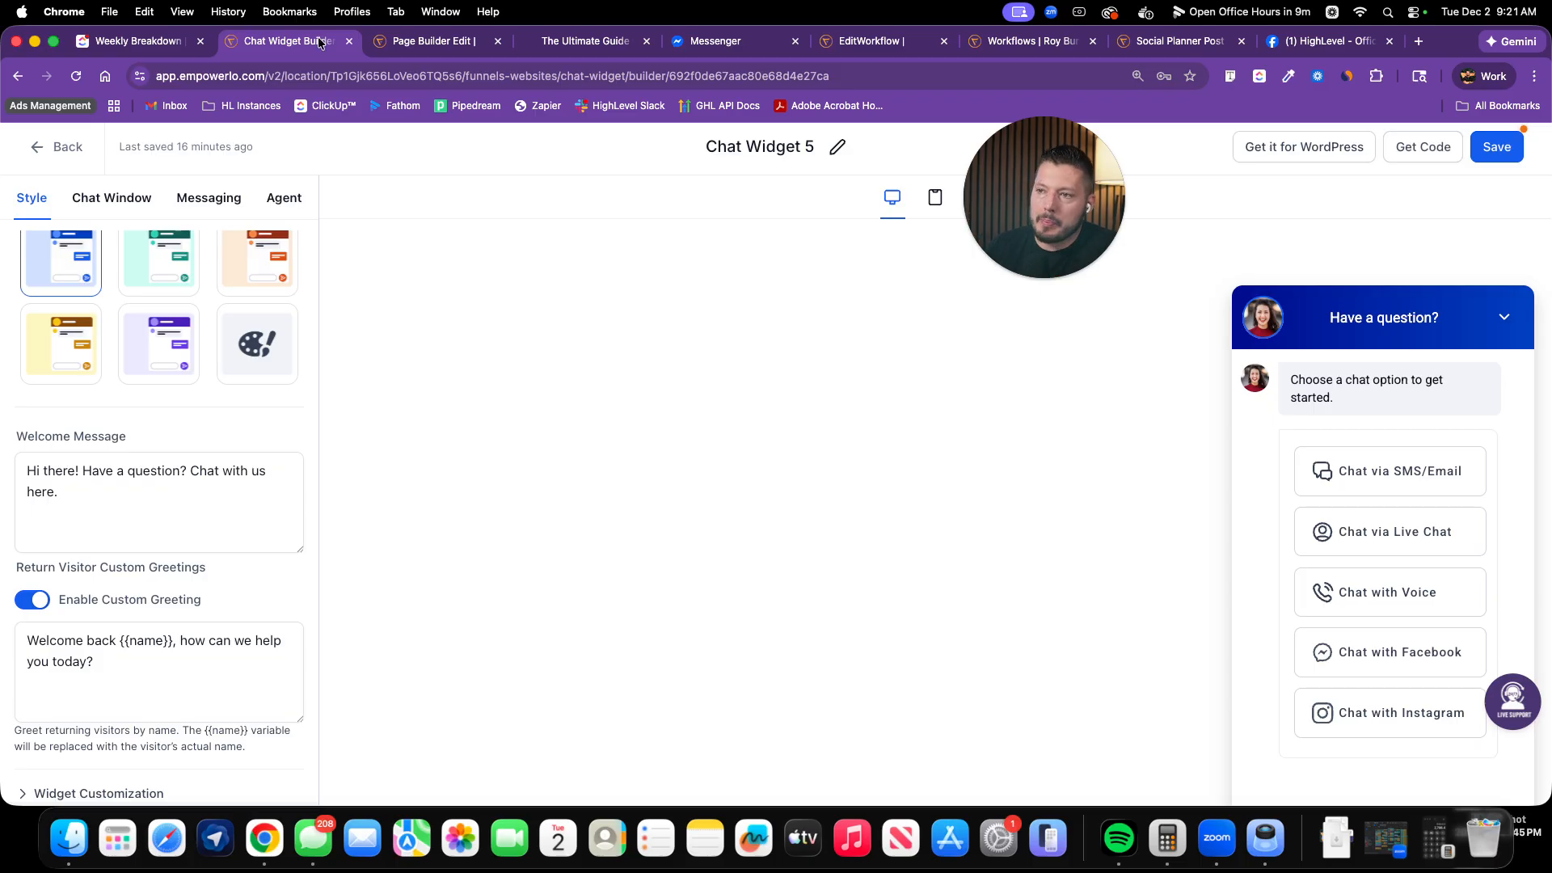
Switch to the landing page's builder, check the script in its tracking code, and close the code editor
{"action": "left_click", "coordinate": [445, 36]}
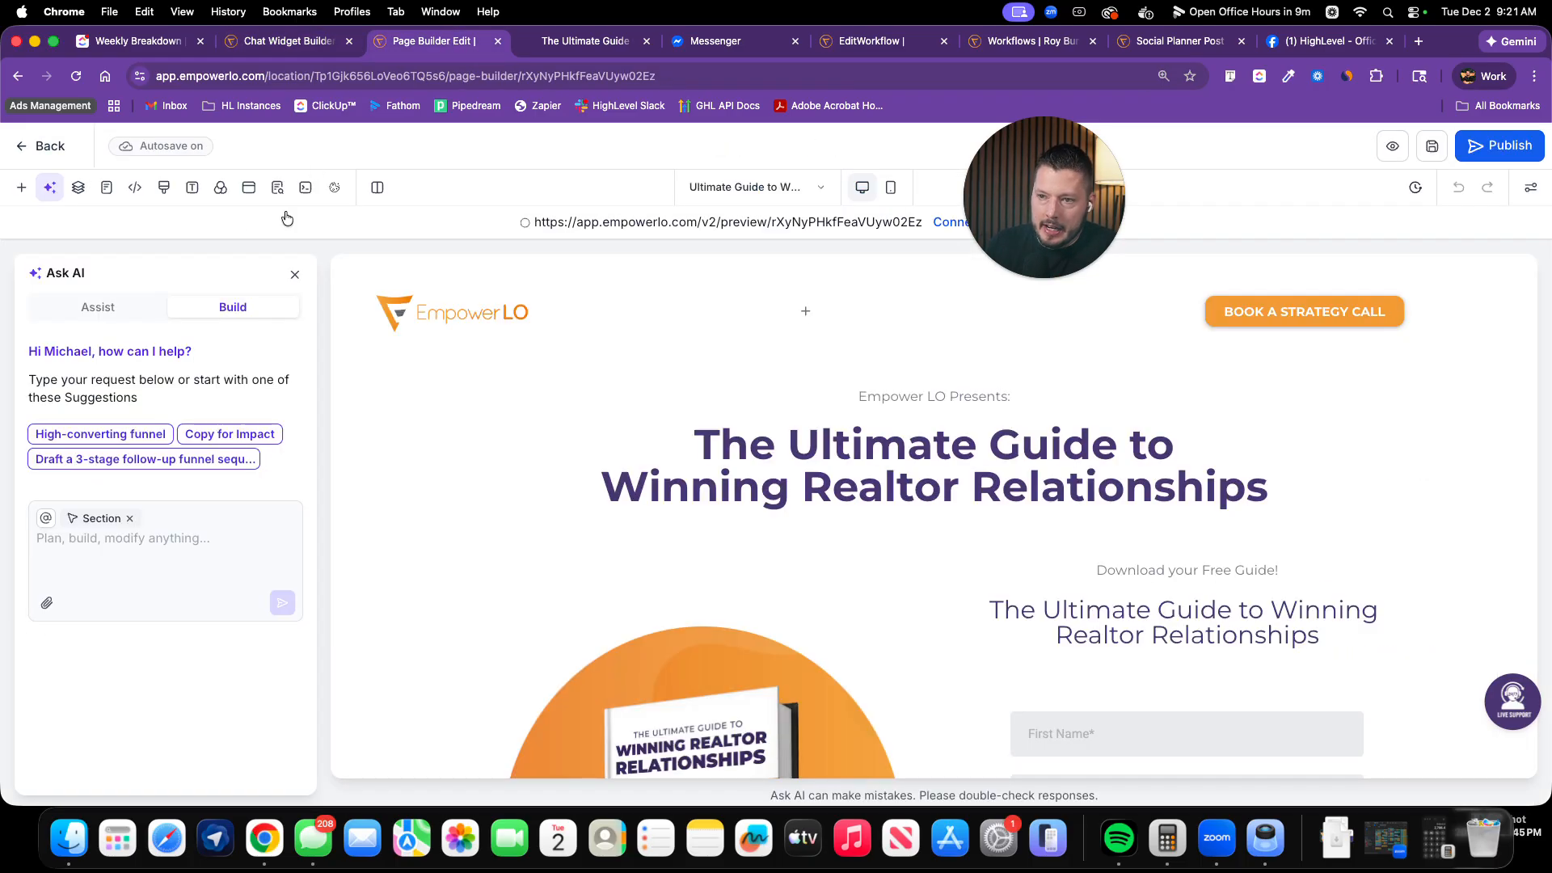
{"action": "left_click", "coordinate": [135, 187]}
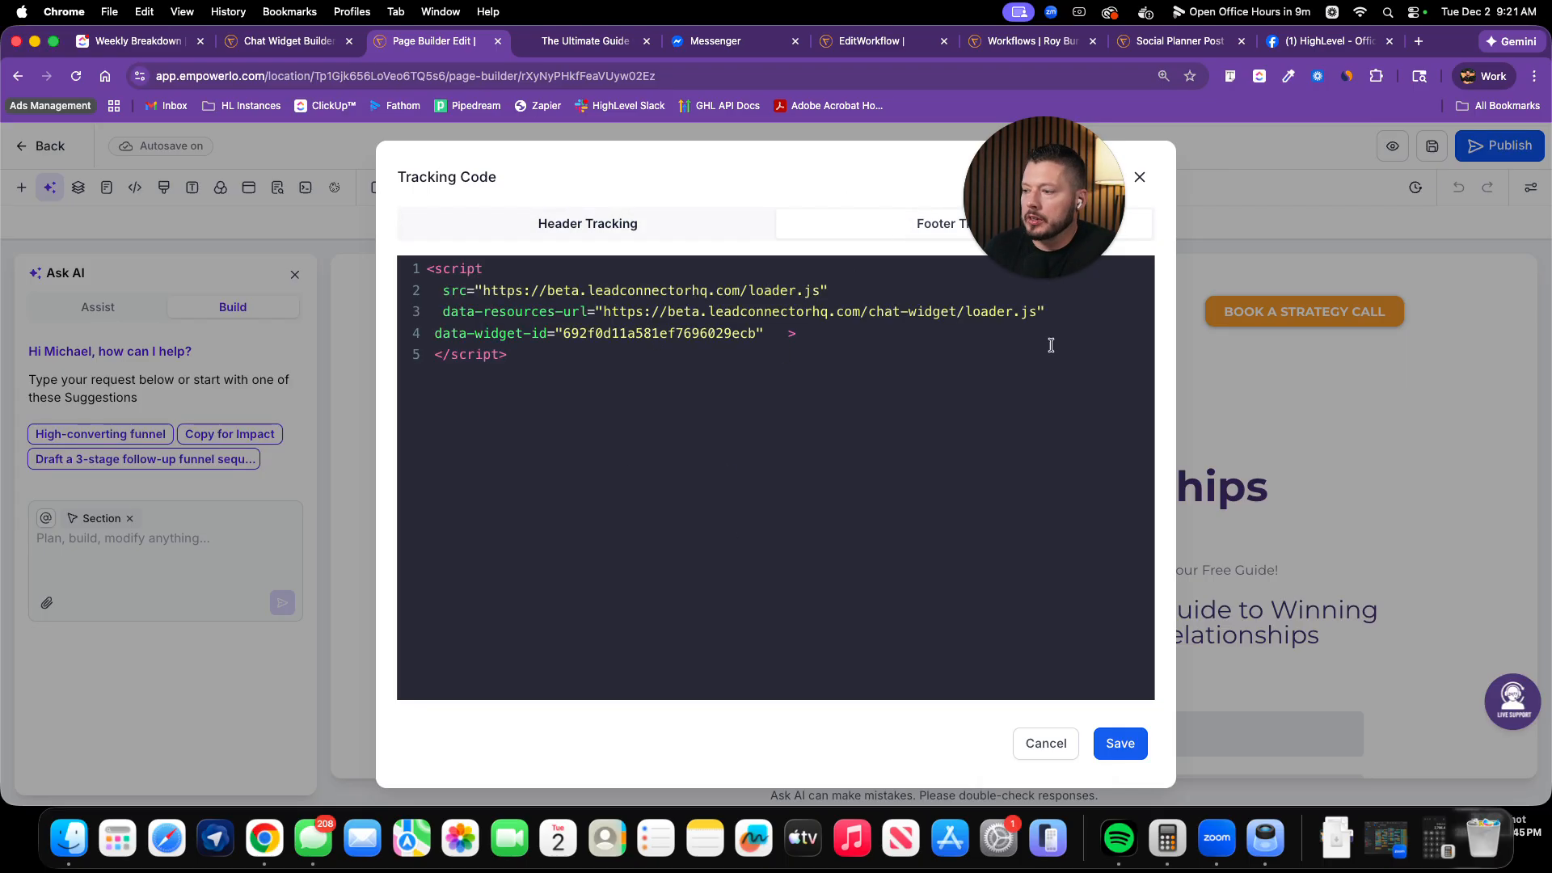
{"action": "left_click", "coordinate": [1138, 175]}
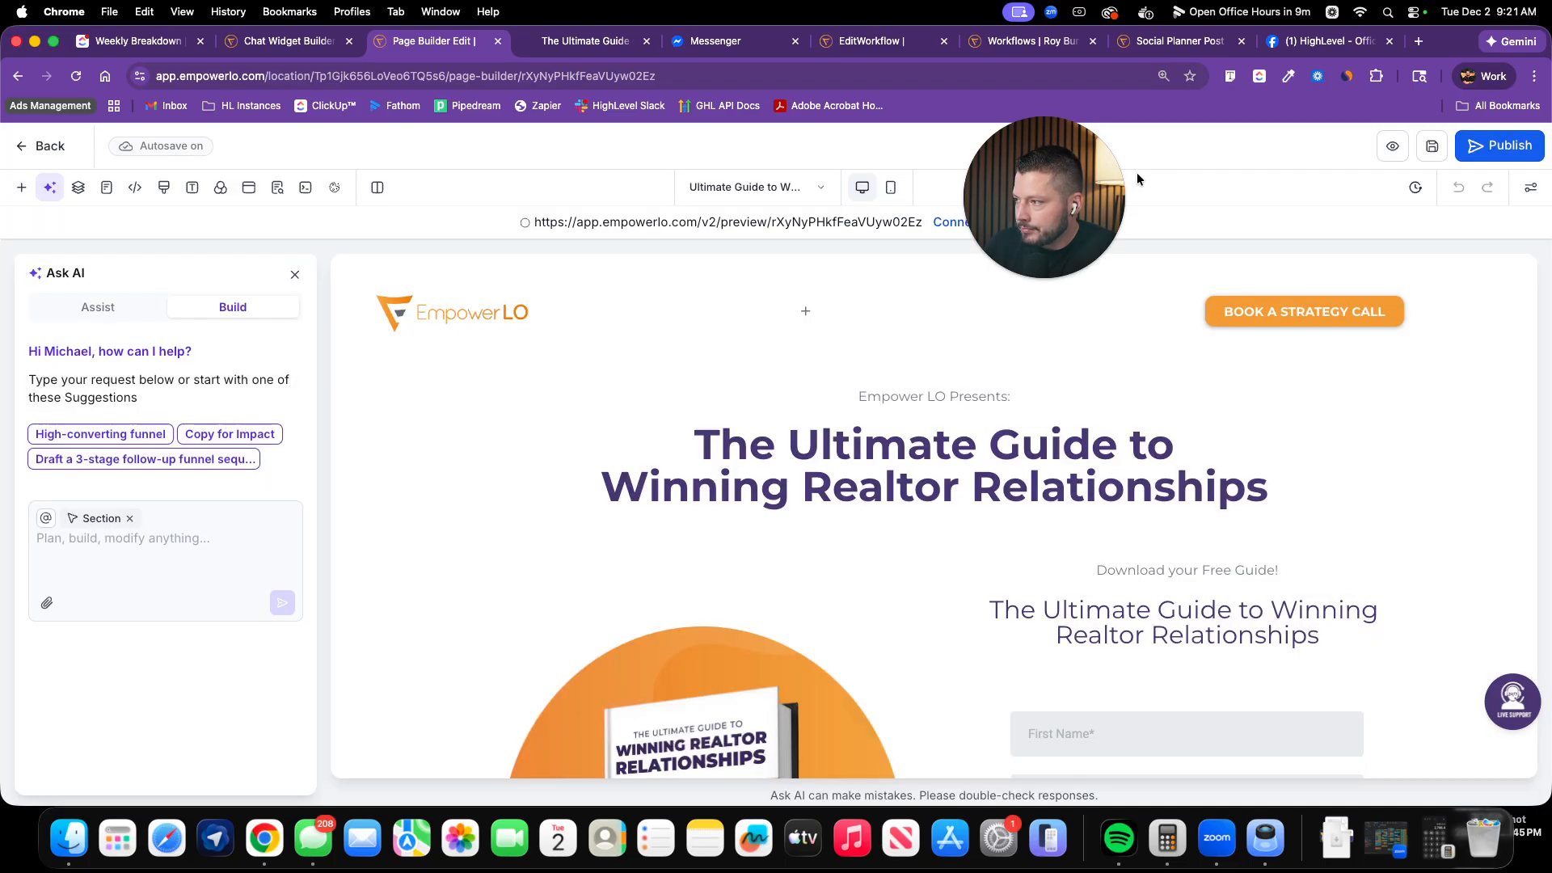
Leave the page builder and open the settings of the Empower LO mortgage marketing website
{"action": "left_click", "coordinate": [47, 146]}
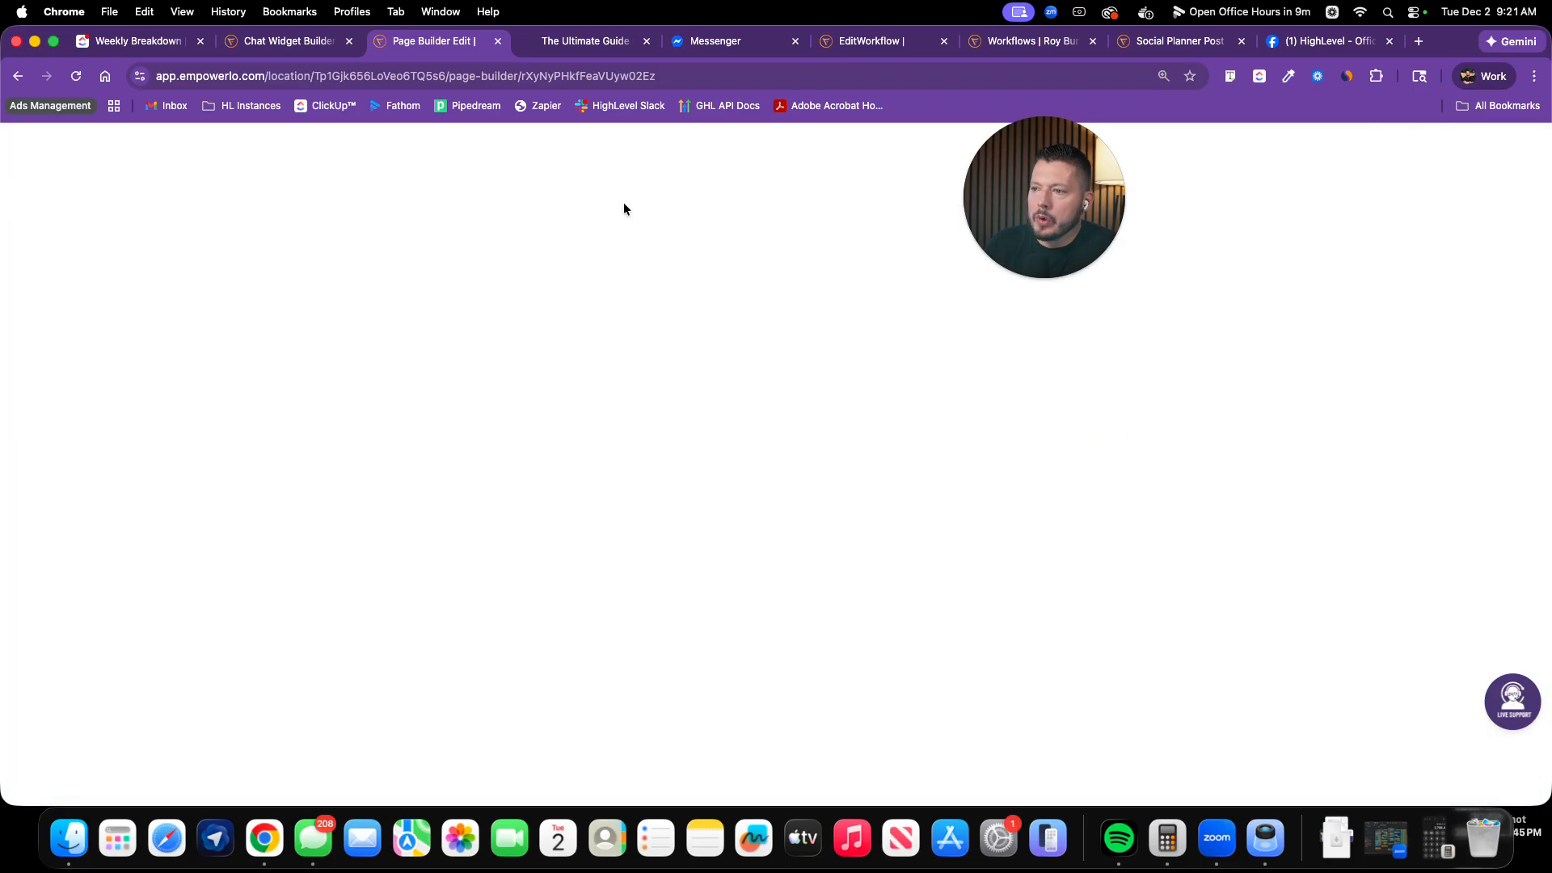
{"action": "left_click", "coordinate": [369, 177]}
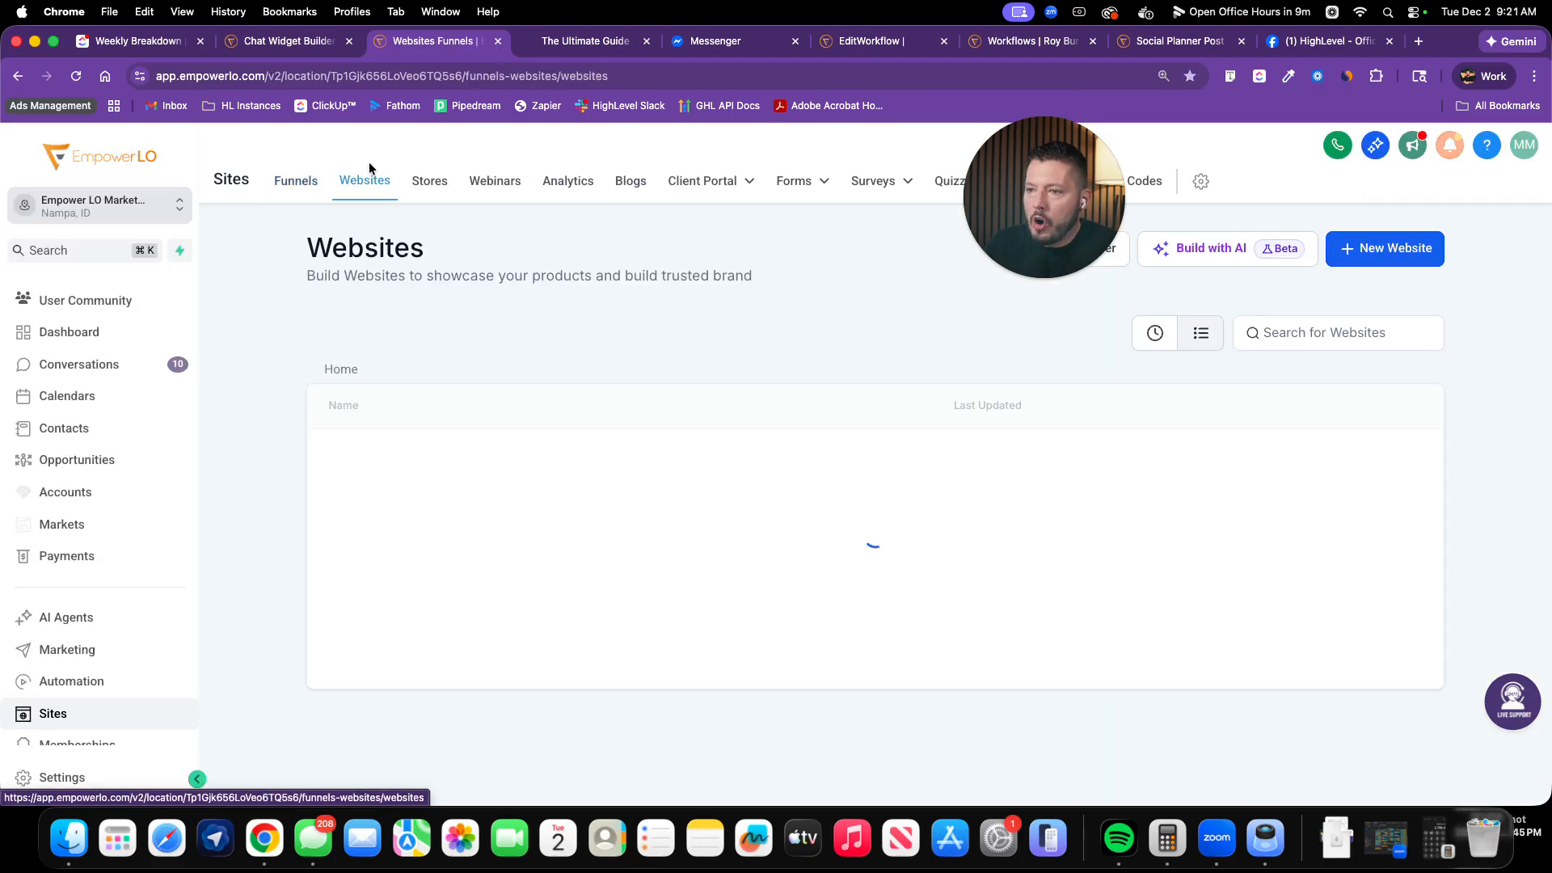
{"action": "left_click", "coordinate": [484, 458]}
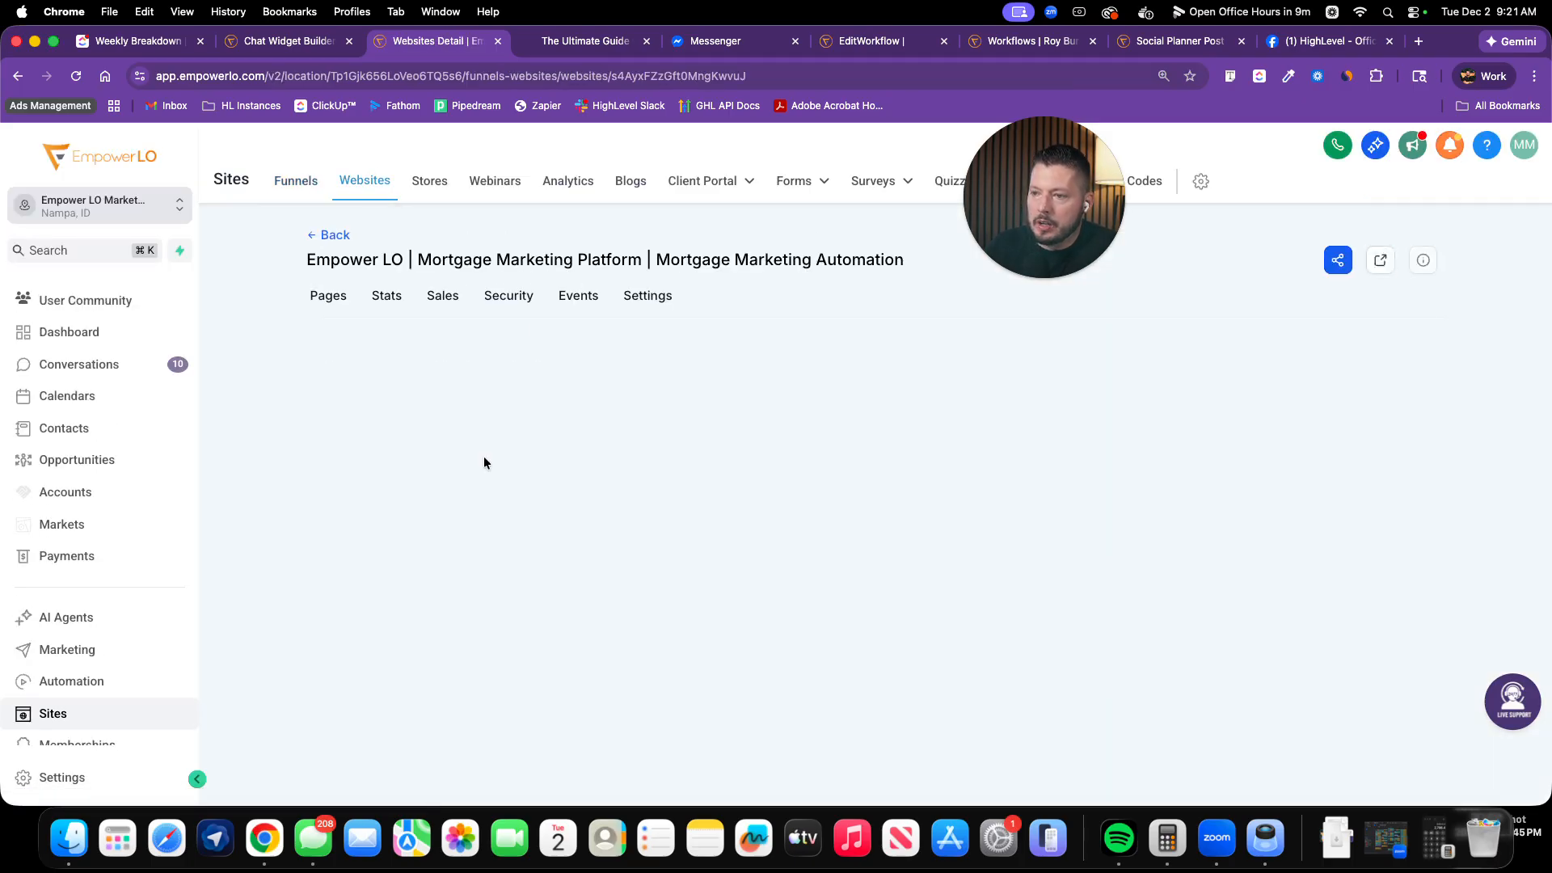
{"action": "left_click", "coordinate": [648, 298]}
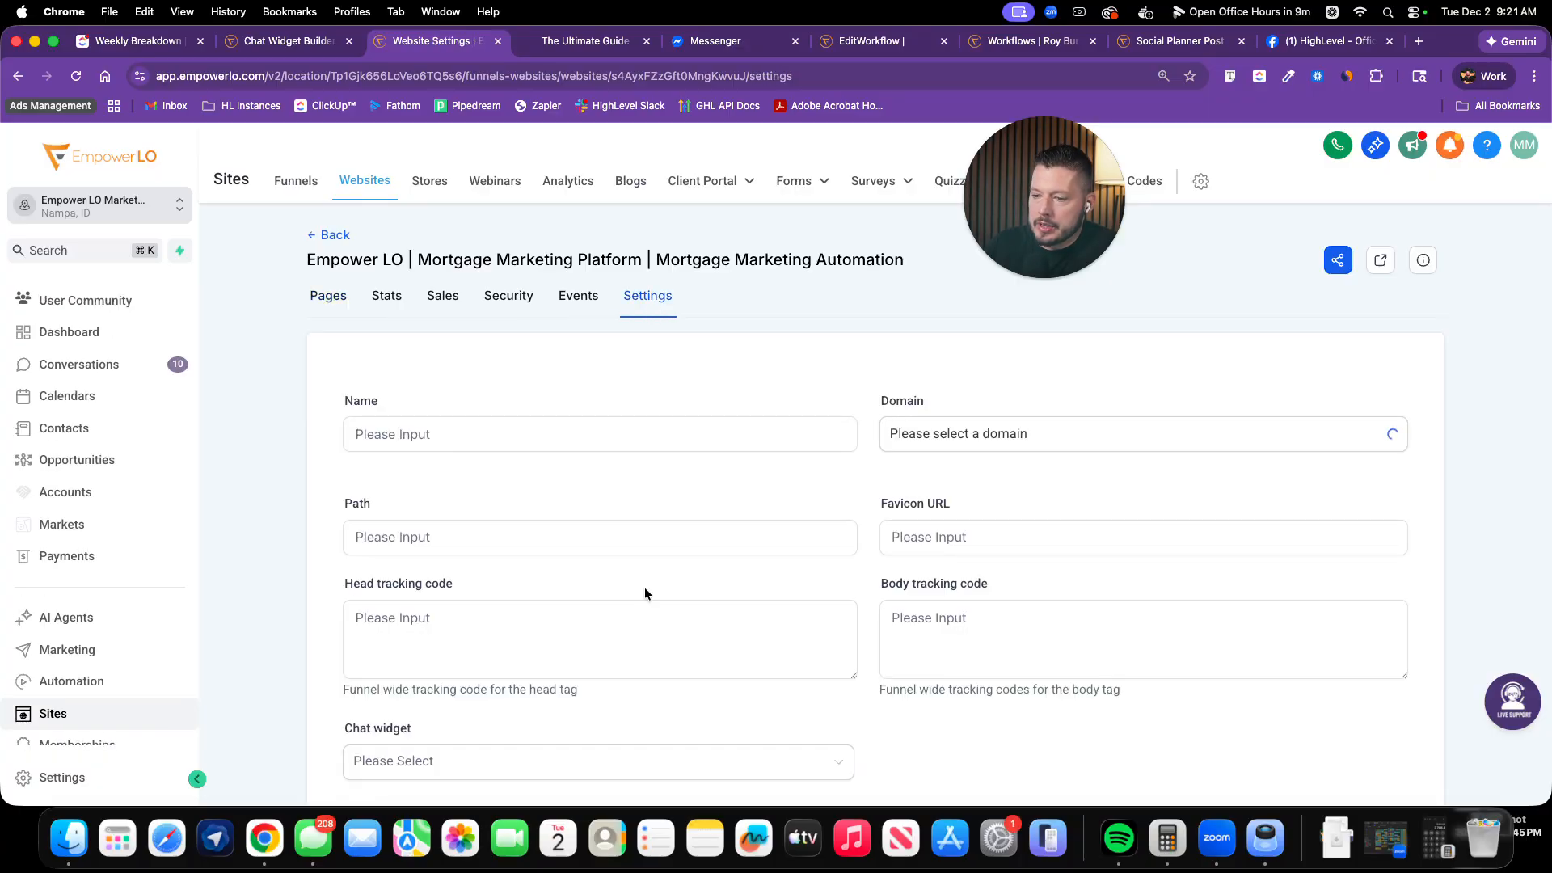
Examine the website-wide head and body tracking codes and the chat widget setting, placing the cursor in the body tracking code
{"action": "scroll", "coordinate": [645, 594], "scroll_direction": "down", "scroll_amount": 4}
{"action": "scroll", "coordinate": [929, 353], "scroll_direction": "down", "scroll_amount": 2}
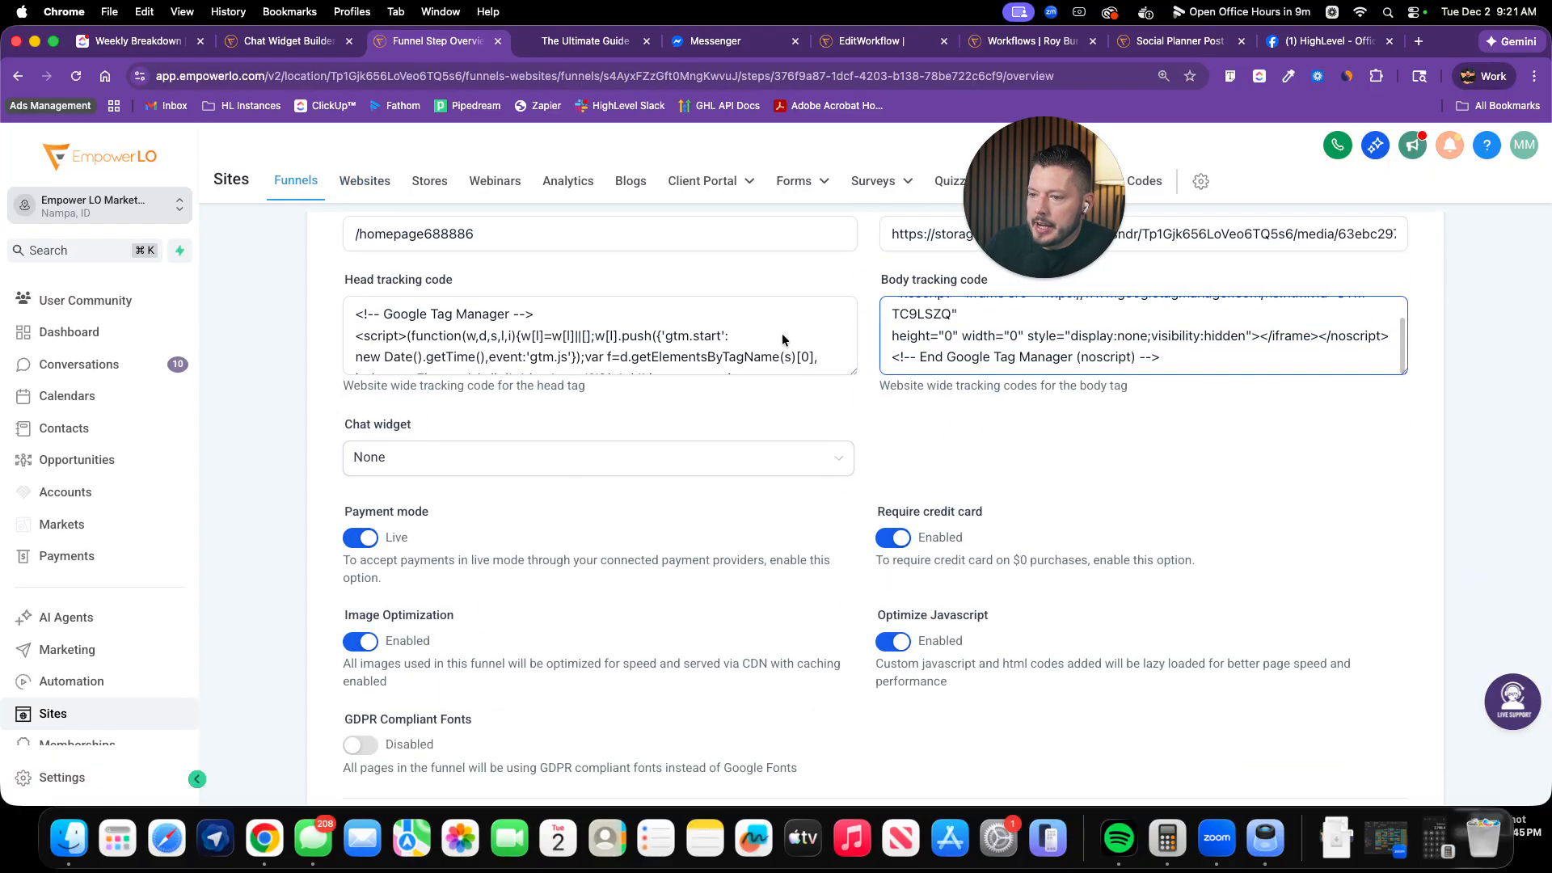
{"action": "scroll", "coordinate": [783, 340], "scroll_direction": "down", "scroll_amount": 3}
{"action": "scroll", "coordinate": [972, 302], "scroll_direction": "down", "scroll_amount": 3}
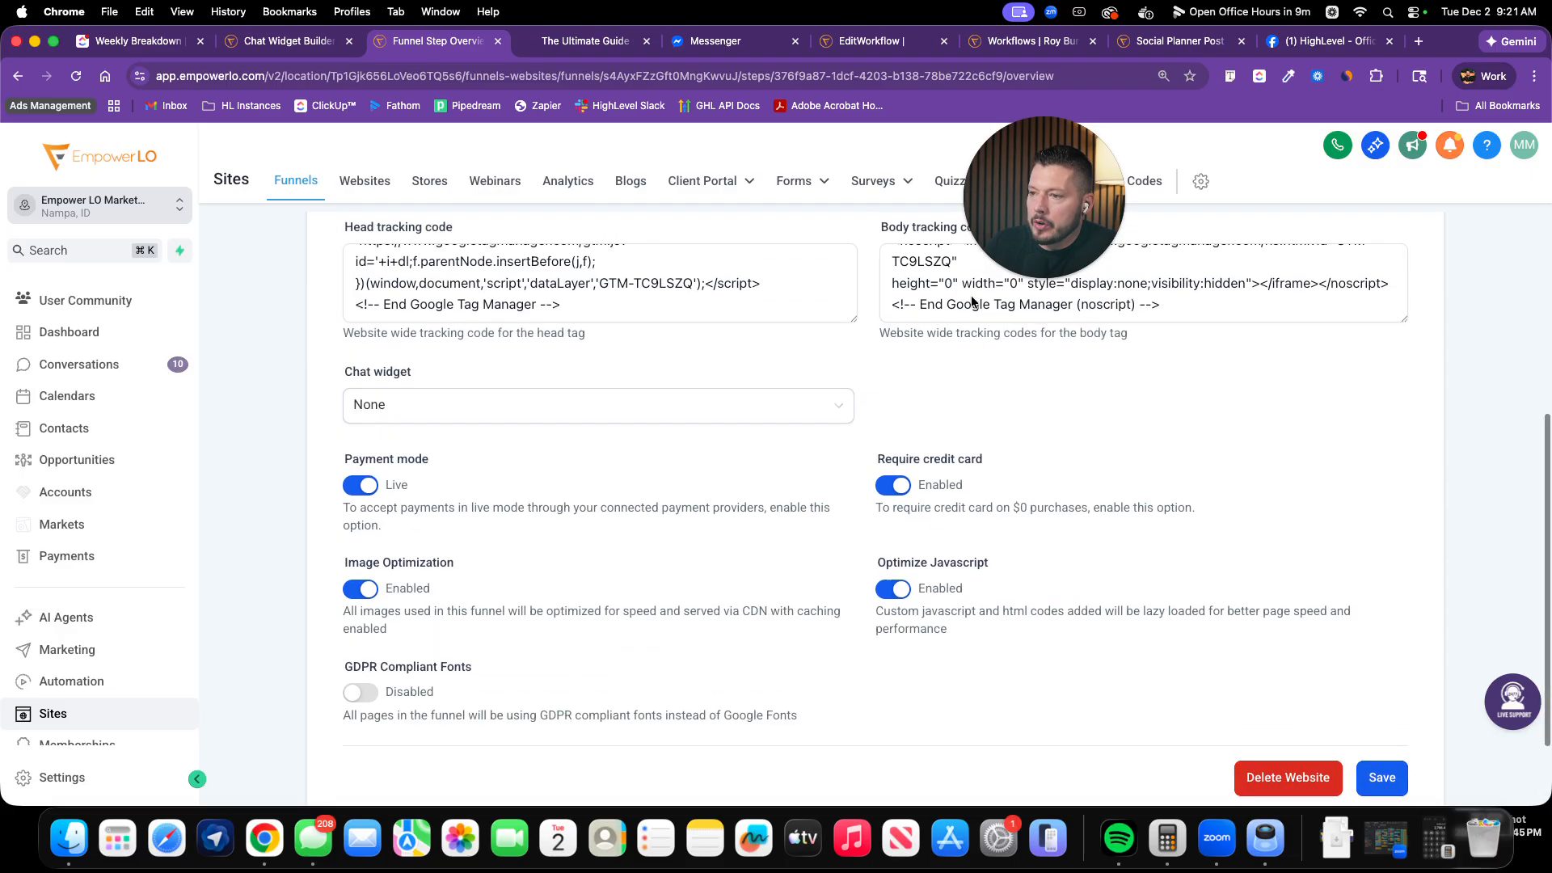
{"action": "scroll", "coordinate": [972, 302], "scroll_direction": "up", "scroll_amount": 5}
{"action": "left_click", "coordinate": [1085, 644]}
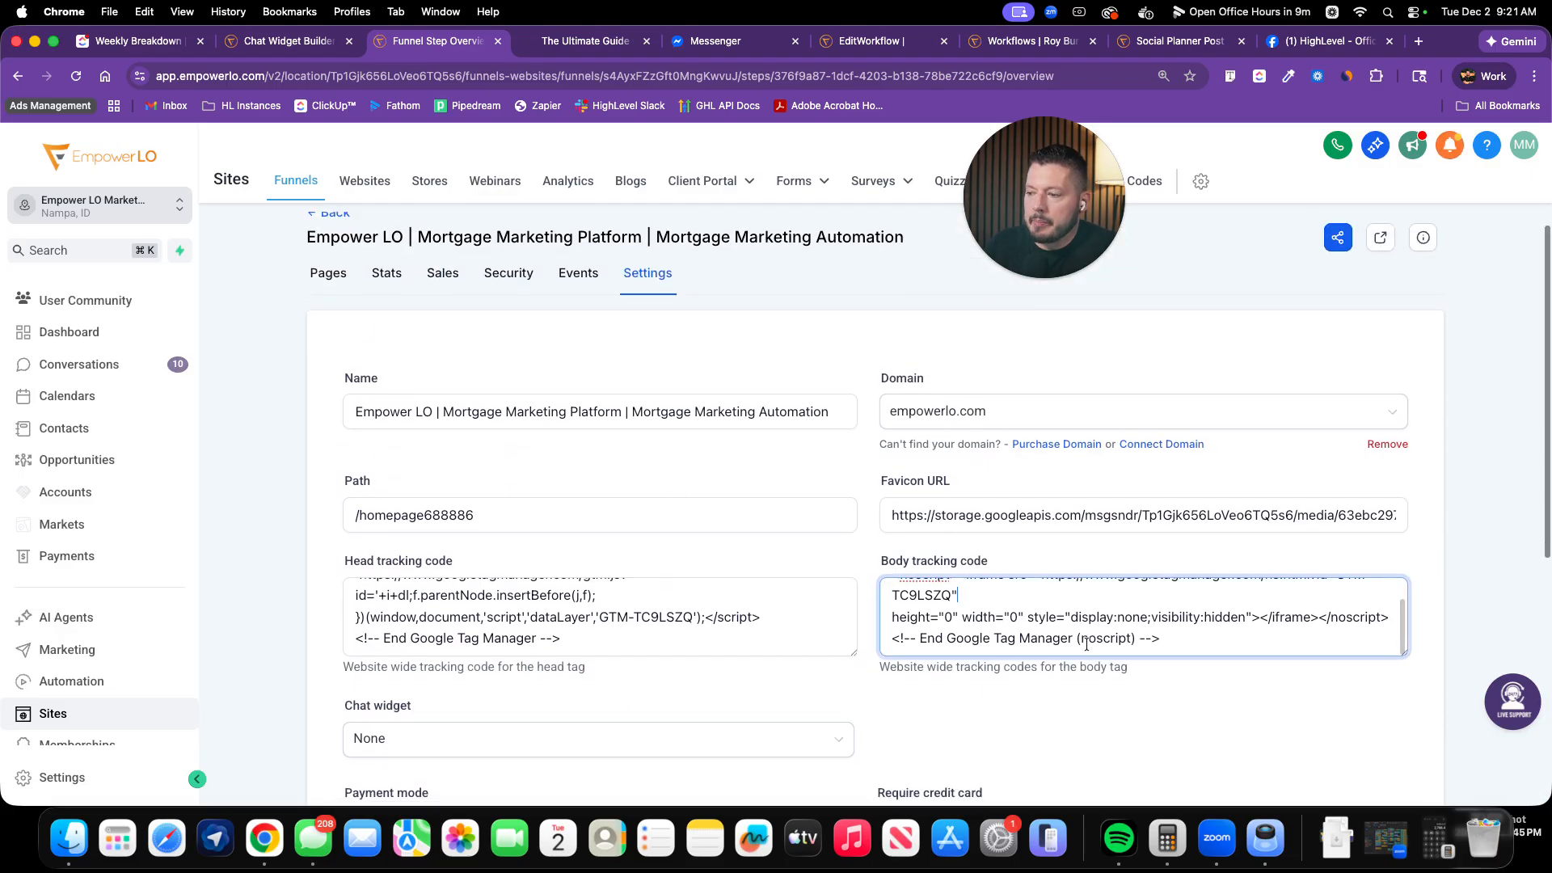
Look over the website-wide head and body tracking codes once more and return to the websites list
{"action": "scroll", "coordinate": [1085, 644], "scroll_direction": "down", "scroll_amount": 2}
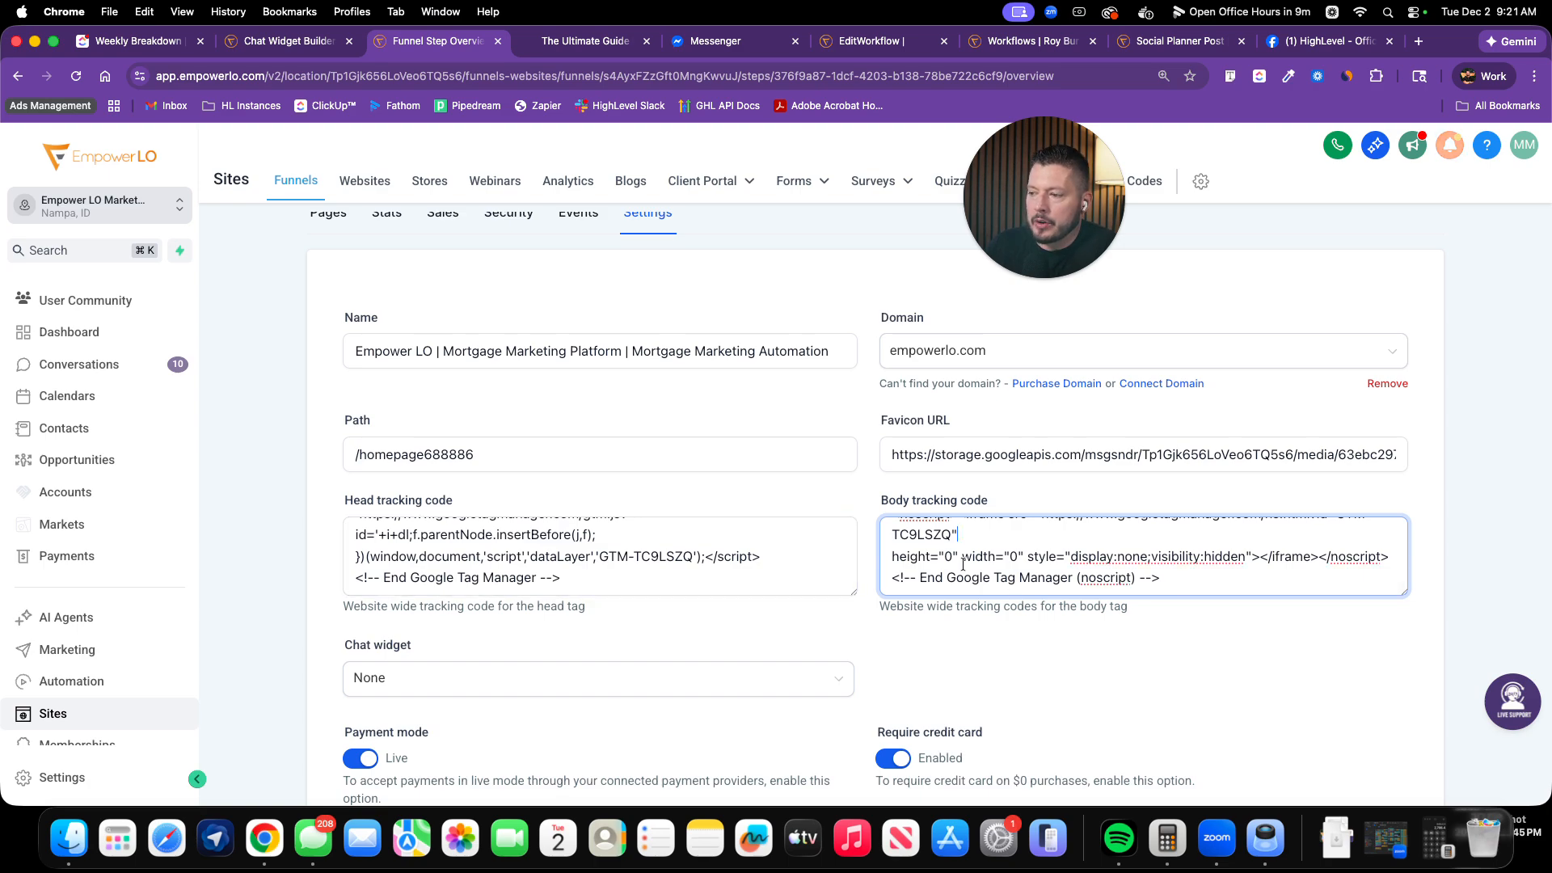
{"action": "scroll", "coordinate": [943, 592], "scroll_direction": "up", "scroll_amount": 1}
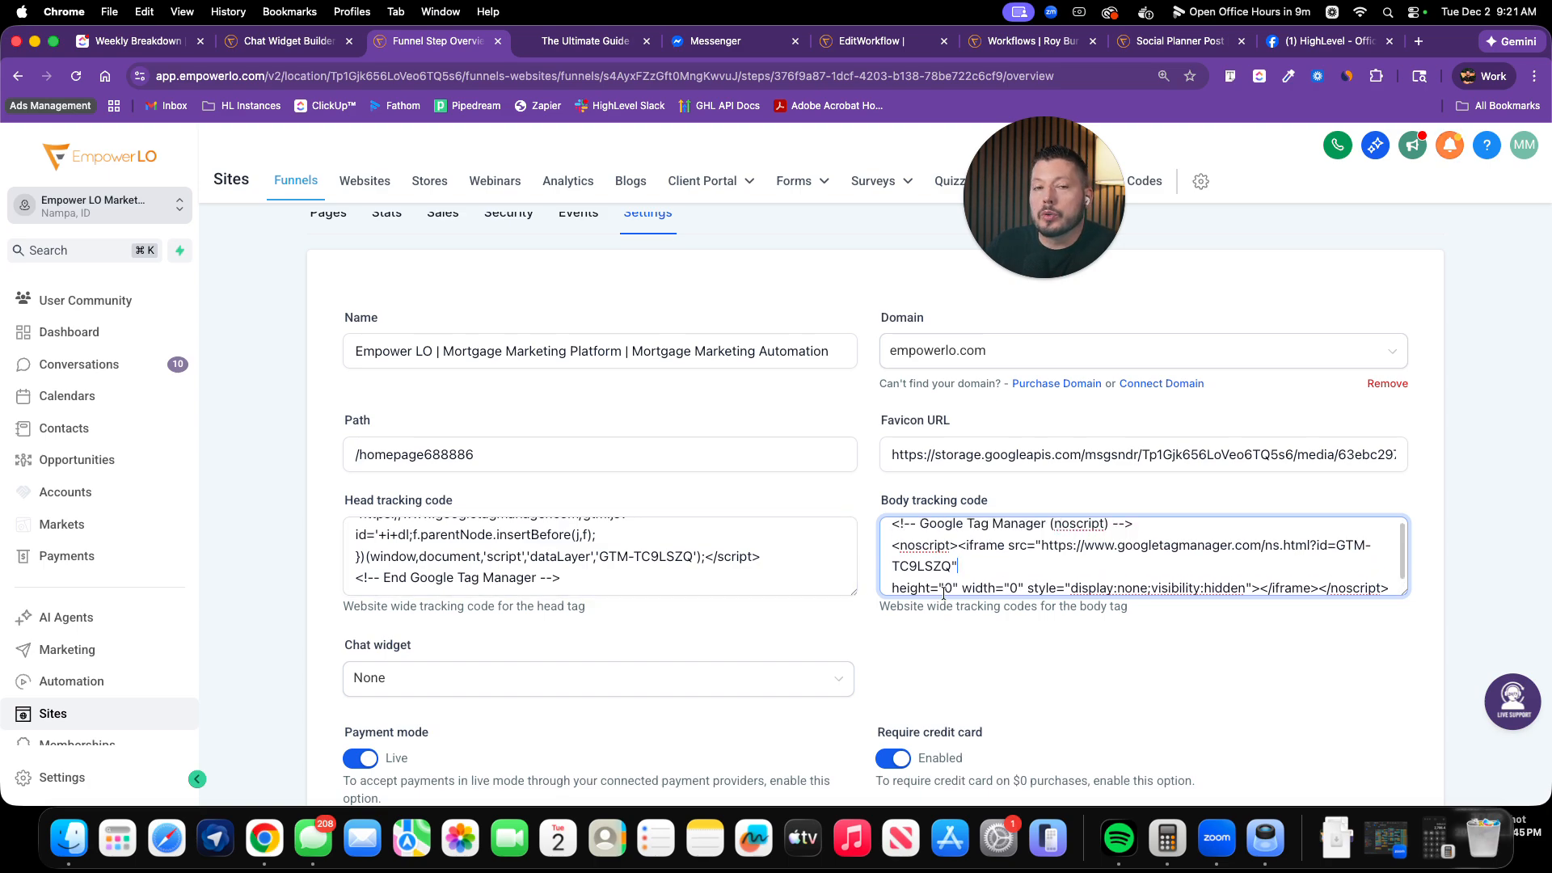
{"action": "scroll", "coordinate": [943, 592], "scroll_direction": "up", "scroll_amount": 1}
{"action": "scroll", "coordinate": [360, 243], "scroll_direction": "up", "scroll_amount": 3}
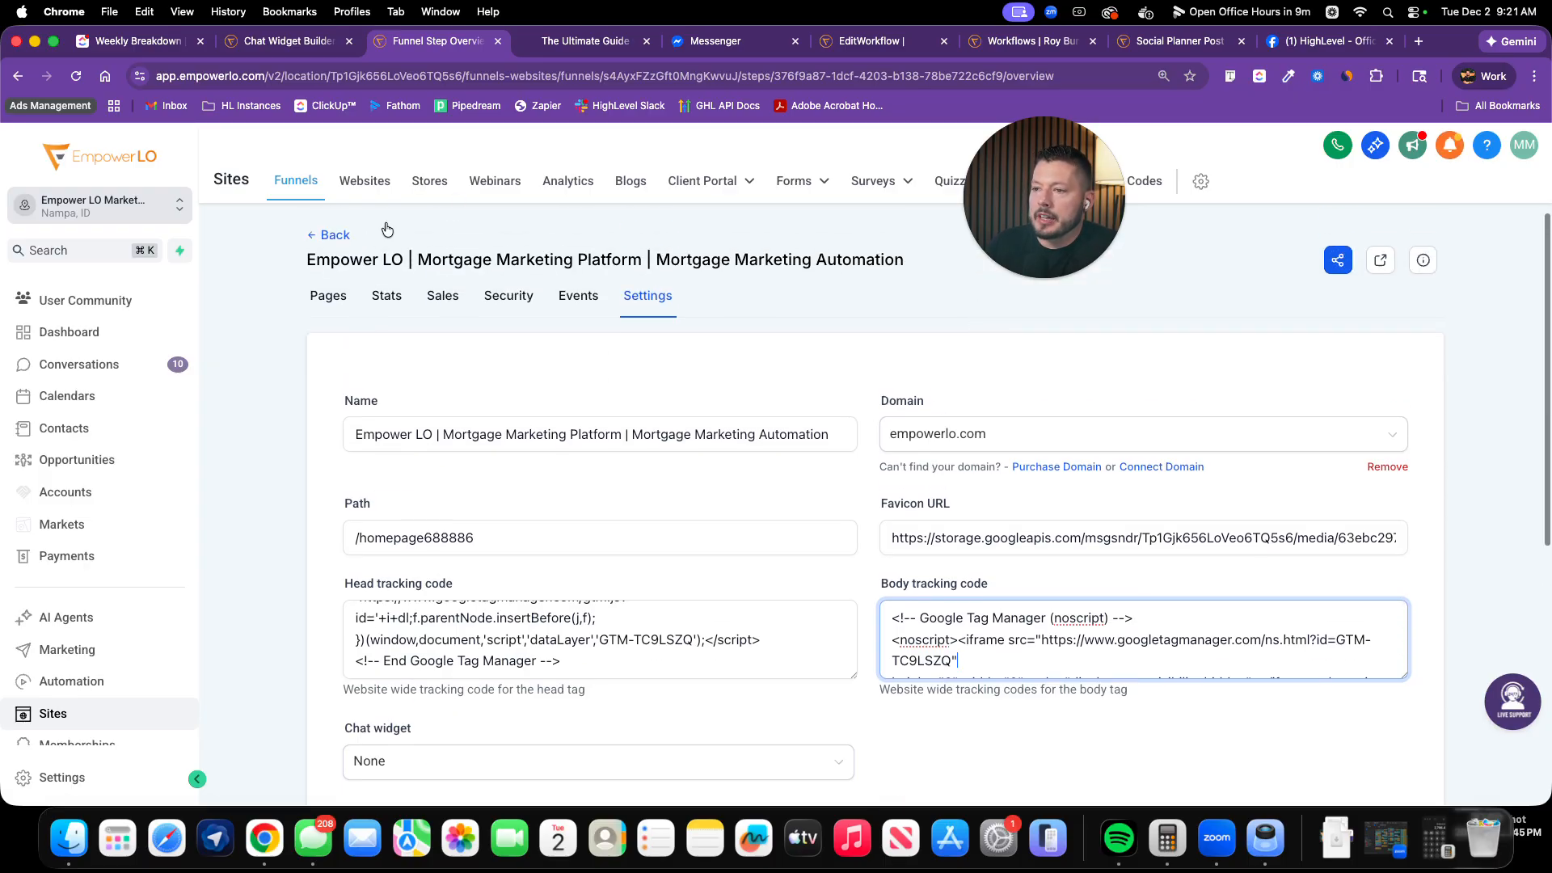
{"action": "left_click", "coordinate": [339, 232]}
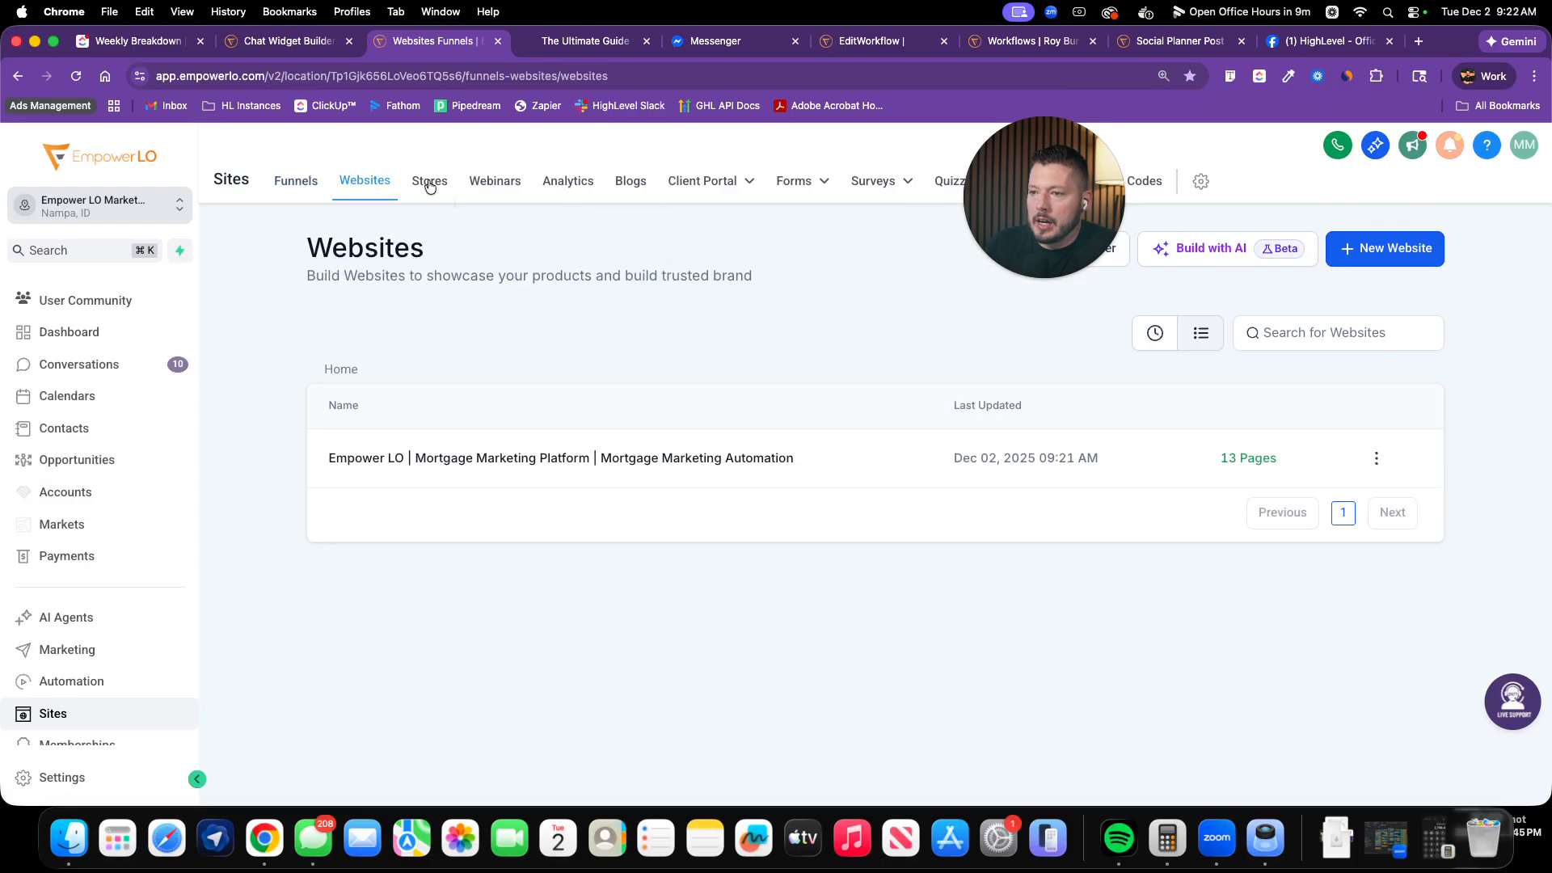
Open Chat Widget 6 from the chat widget list for editing and display its embed code
{"action": "left_click_drag", "start_coordinate": [1029, 174], "coordinate": [1363, 651]}
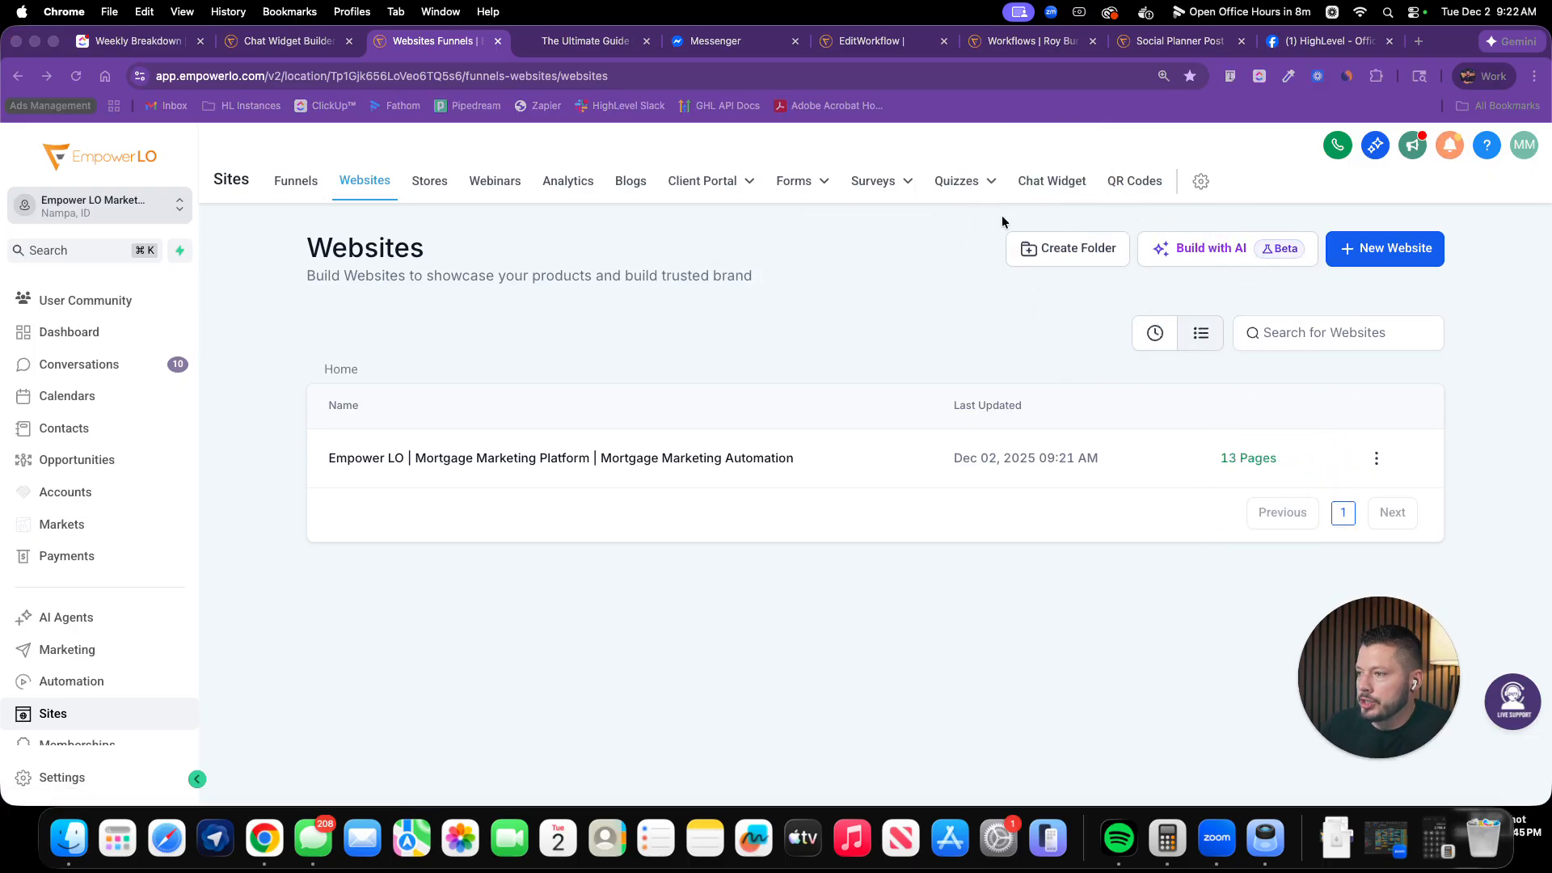
{"action": "left_click", "coordinate": [1044, 181]}
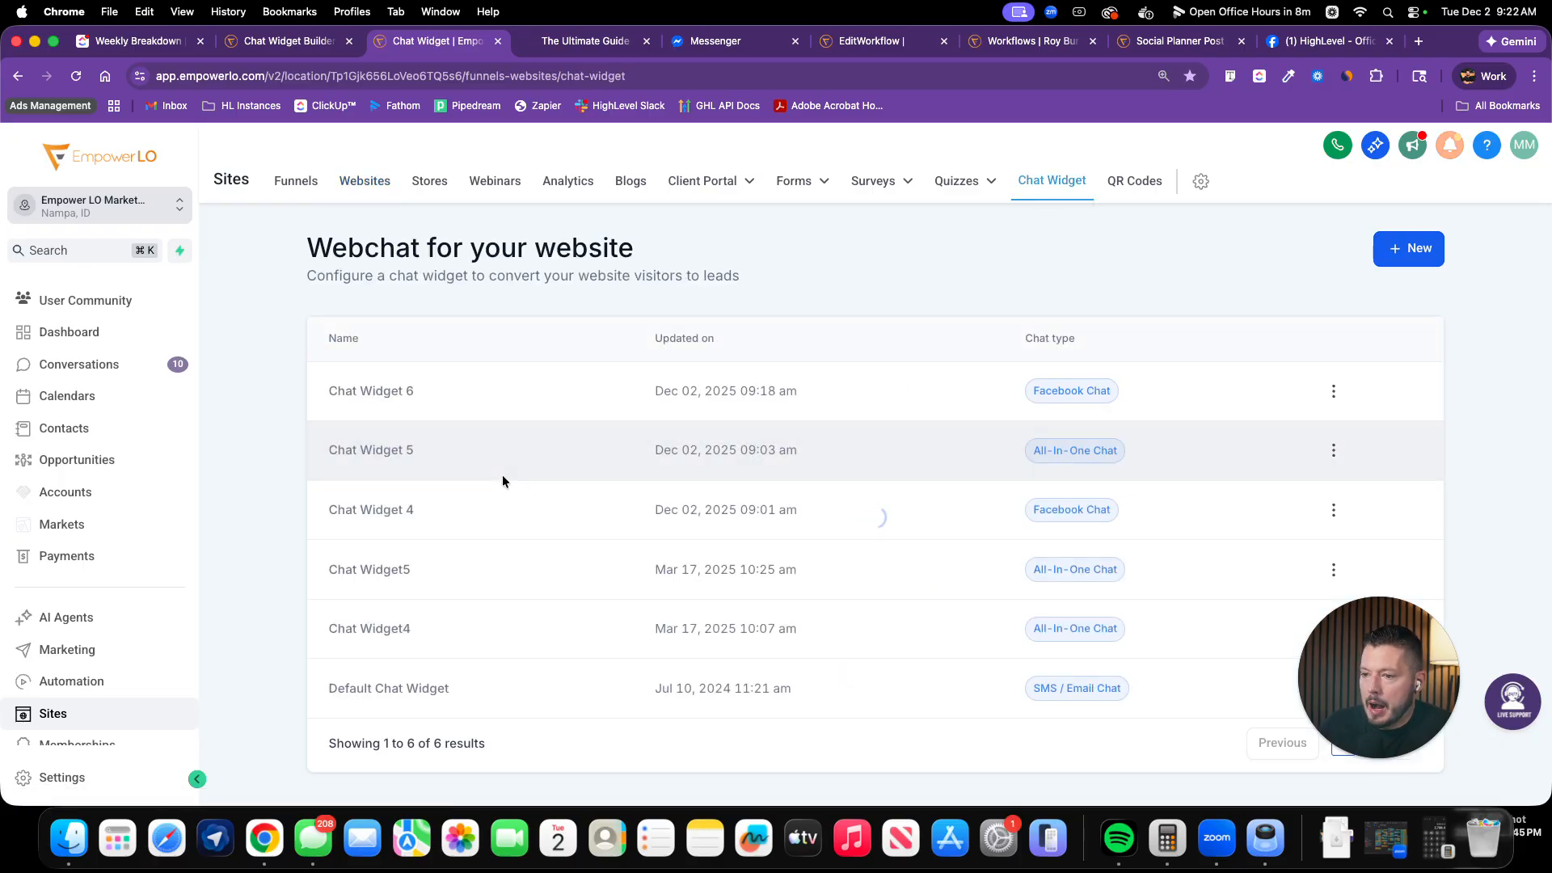
{"action": "left_click", "coordinate": [1334, 392]}
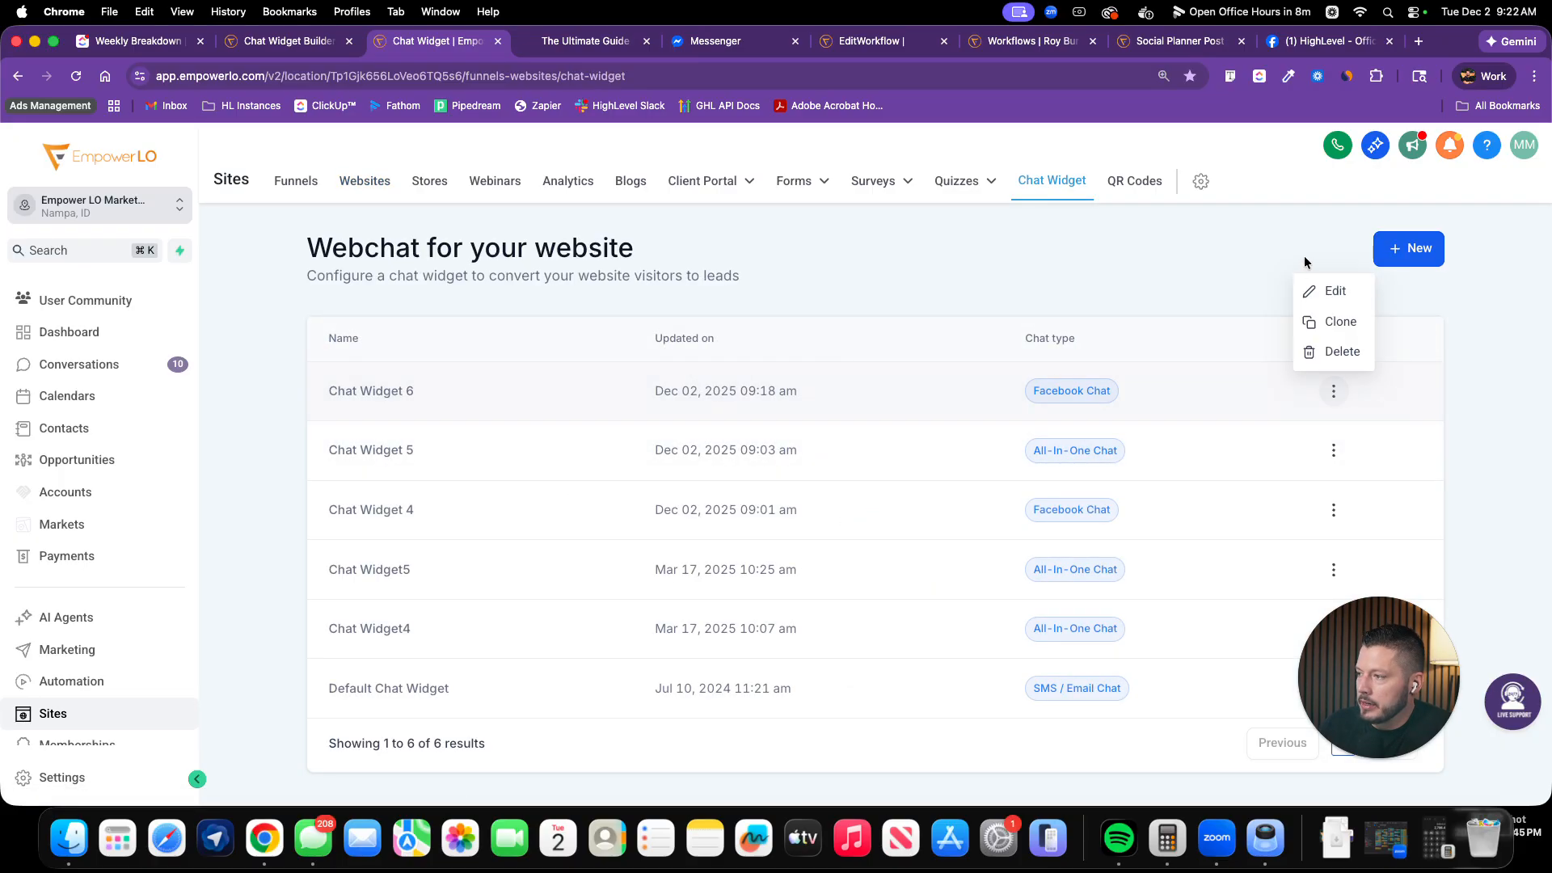
{"action": "left_click", "coordinate": [1323, 292]}
{"action": "left_click", "coordinate": [1432, 153]}
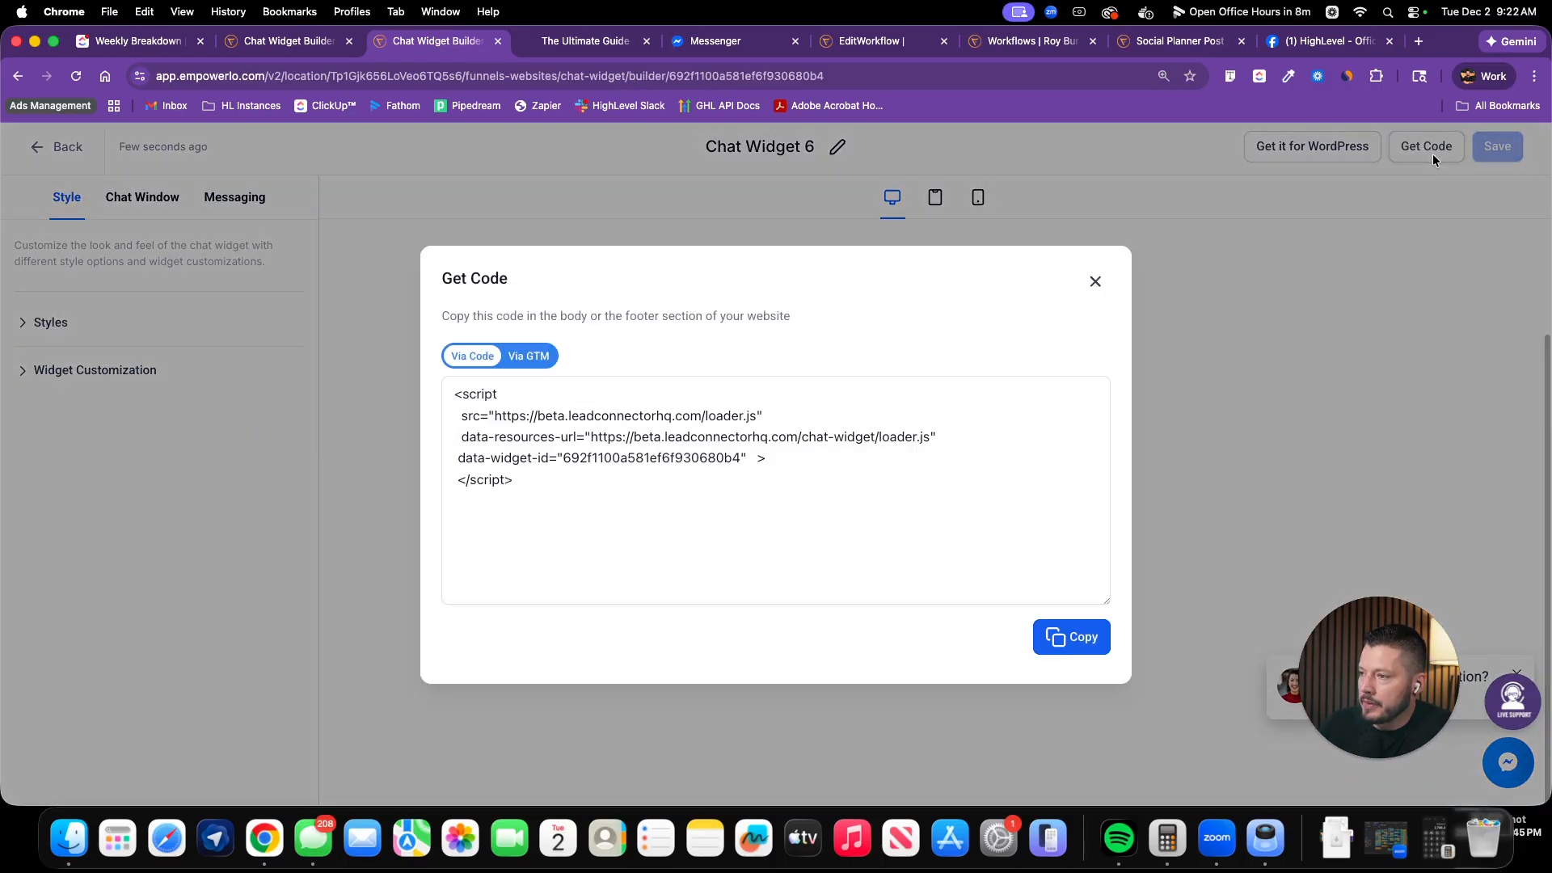
Compare the Via Code and Via GTM embed codes, highlight the placement instruction, and return to the chat widget list
{"action": "left_click", "coordinate": [504, 356]}
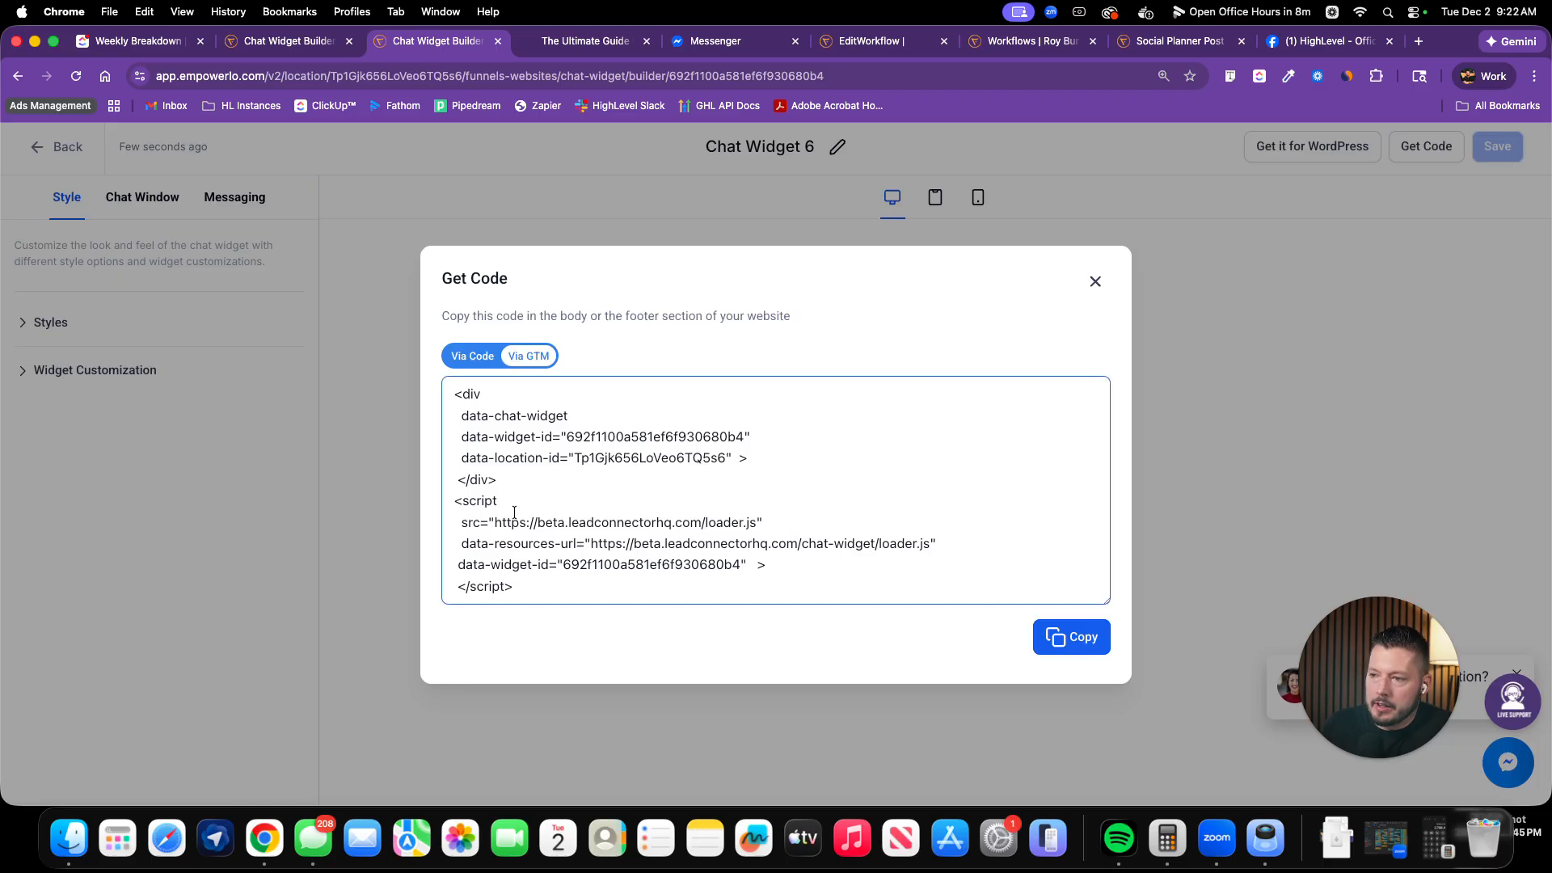
{"action": "left_click", "coordinate": [467, 361]}
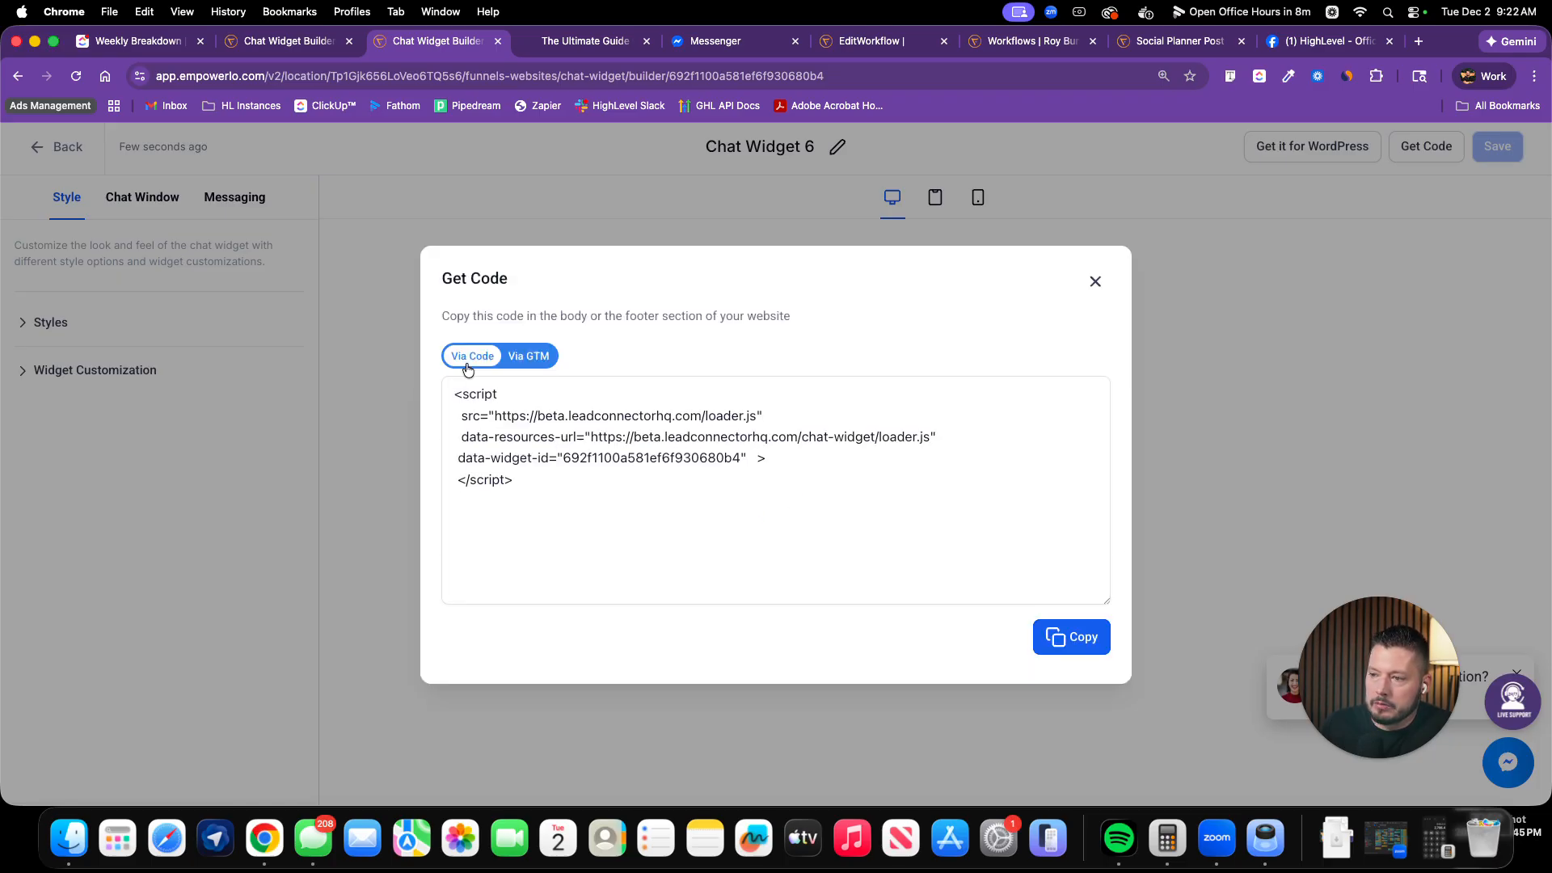
{"action": "left_click", "coordinate": [536, 366]}
{"action": "triple_click", "coordinate": [457, 321]}
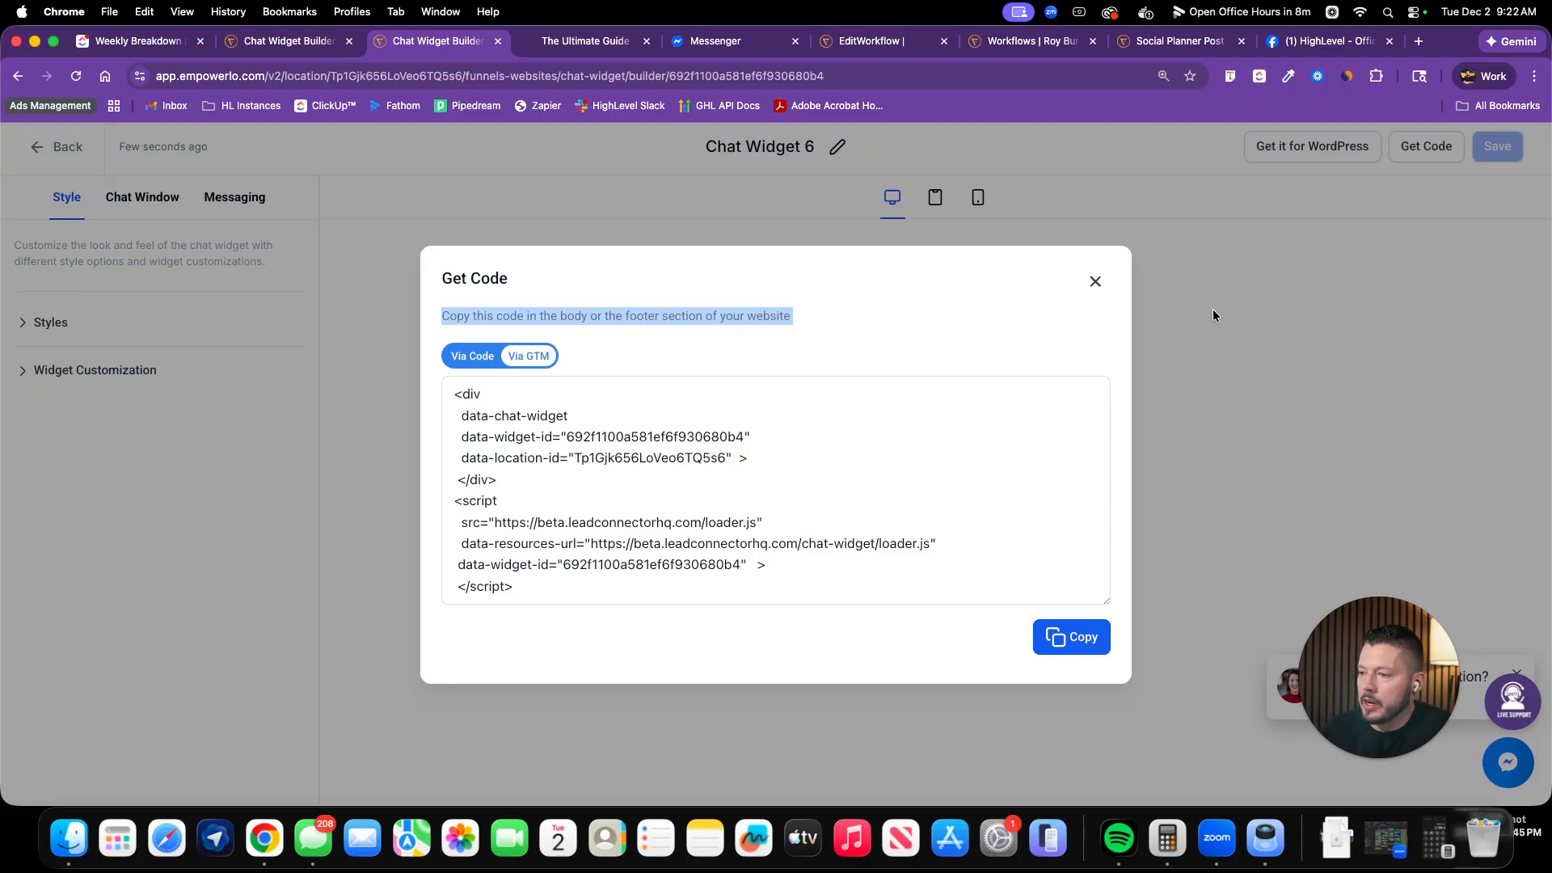
{"action": "left_click", "coordinate": [1097, 283]}
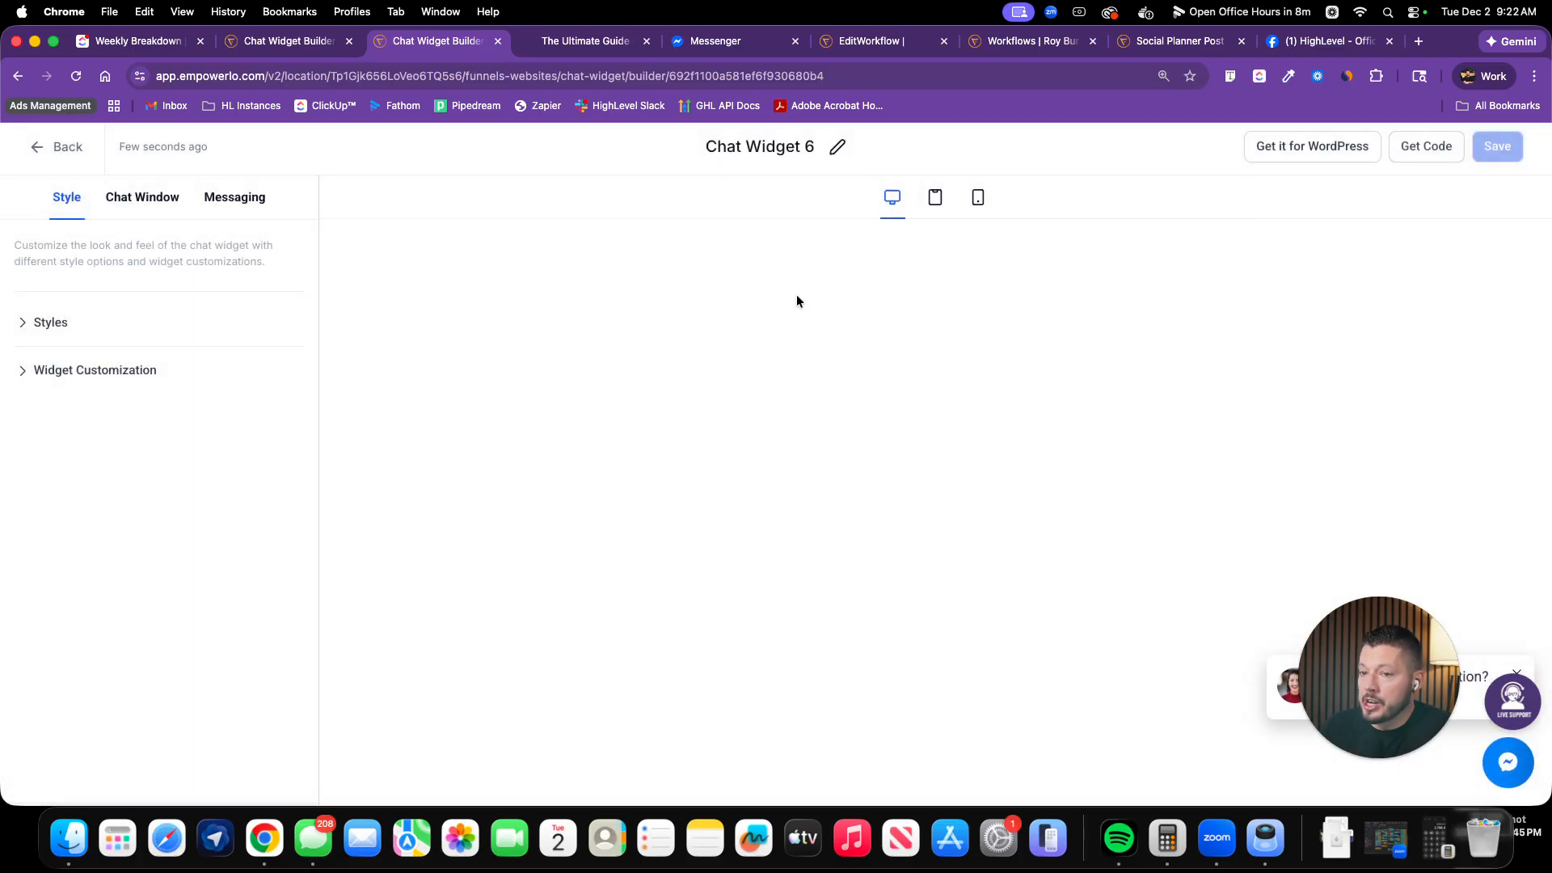
{"action": "left_click", "coordinate": [67, 149]}
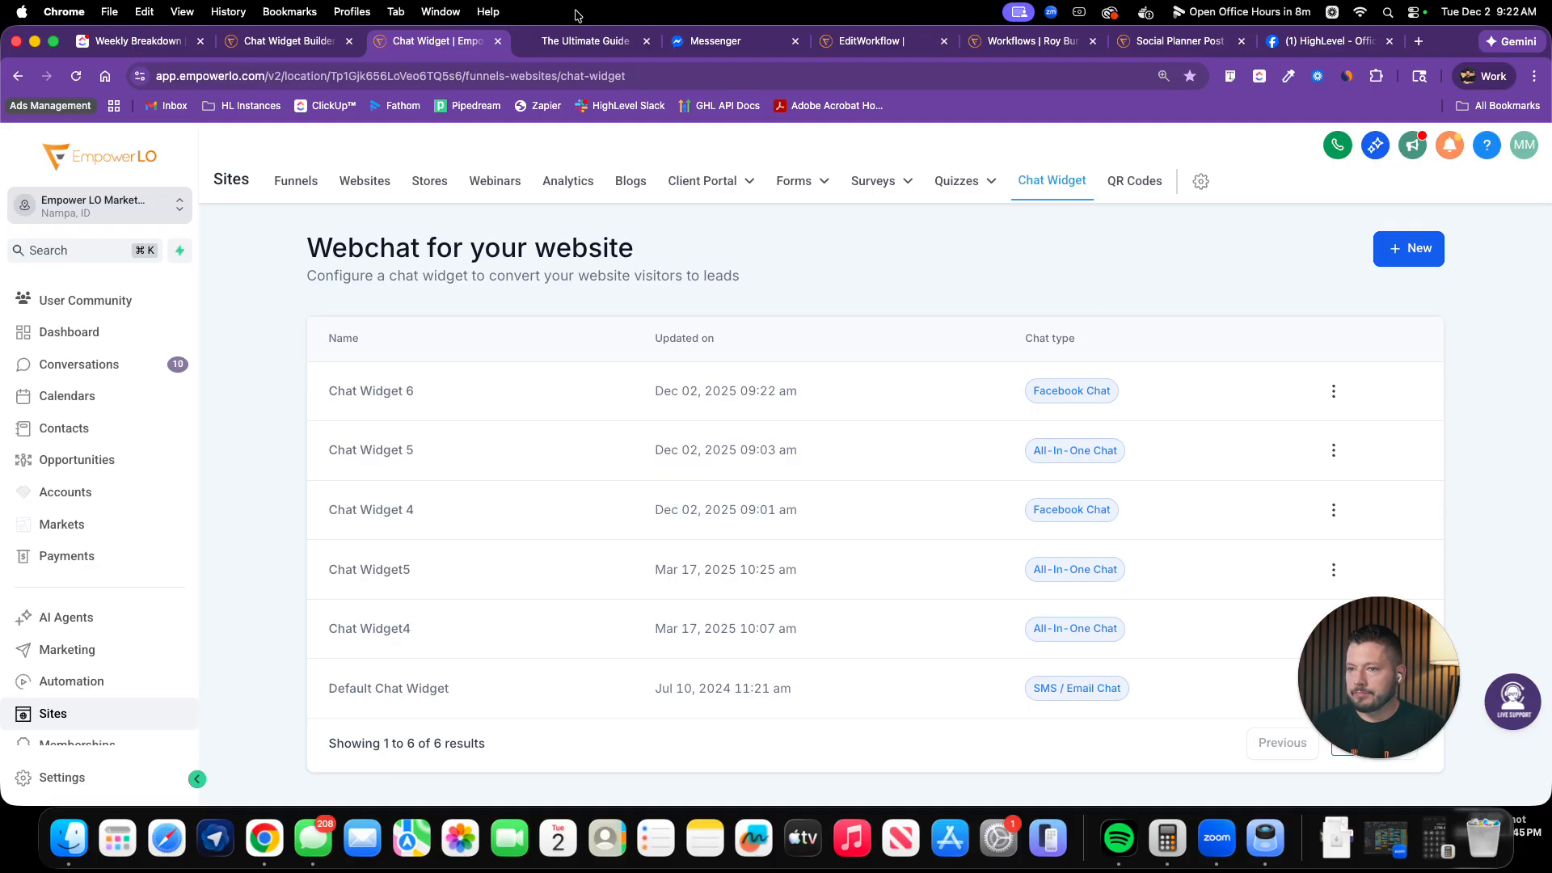
Check the Cover in Breakdown tasks in ClickUp and switch to the Alternate Page Assignment - Texas workflow
{"action": "left_click", "coordinate": [162, 46]}
{"action": "scroll", "coordinate": [922, 611], "scroll_direction": "down", "scroll_amount": 1}
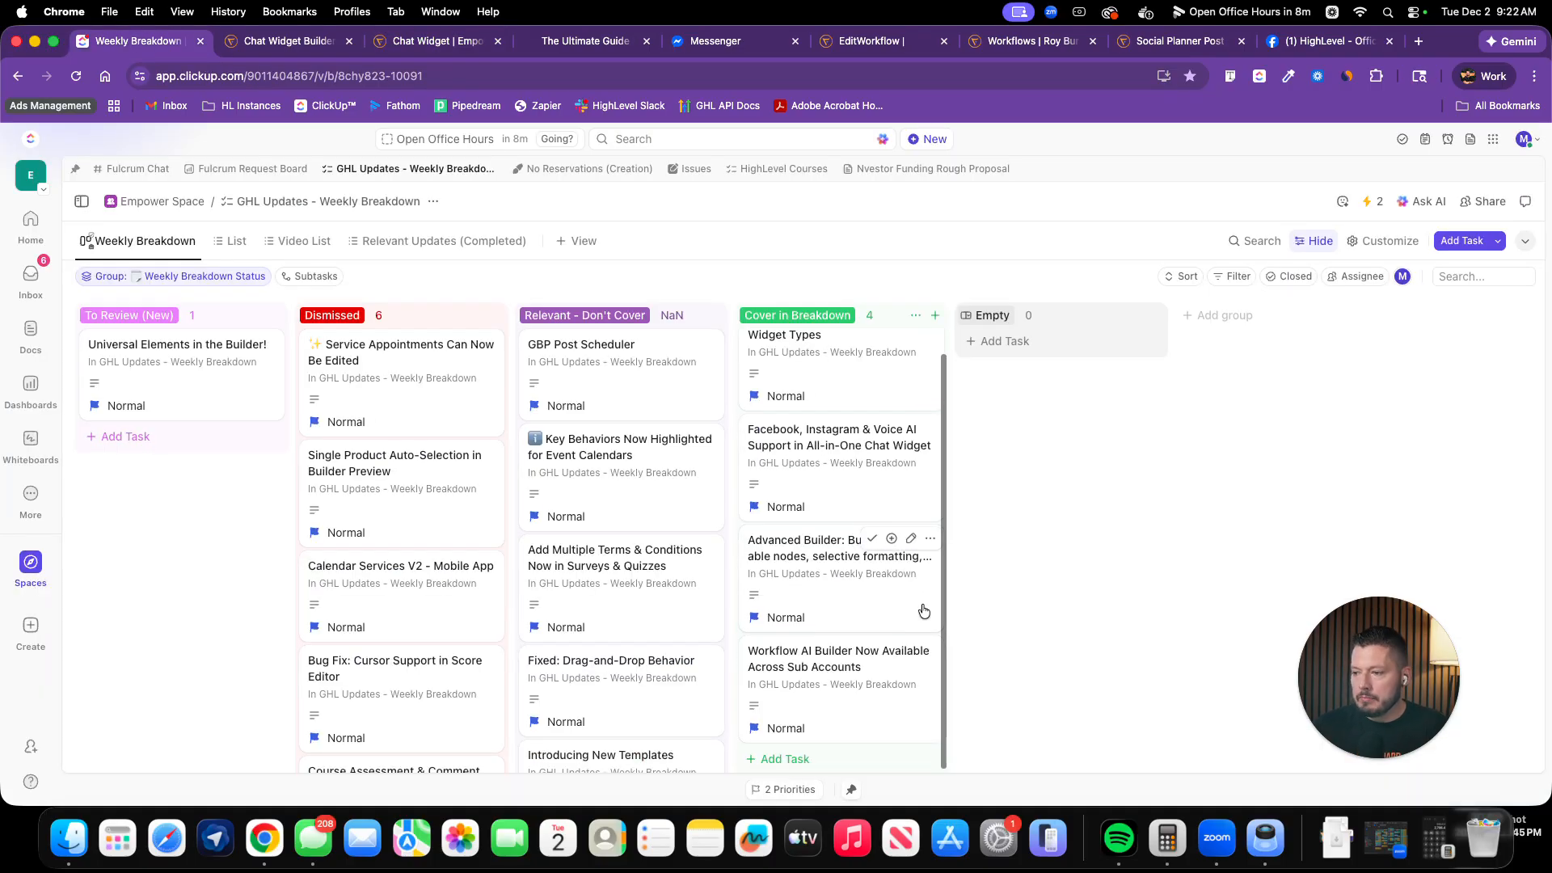
{"action": "left_click", "coordinate": [858, 45]}
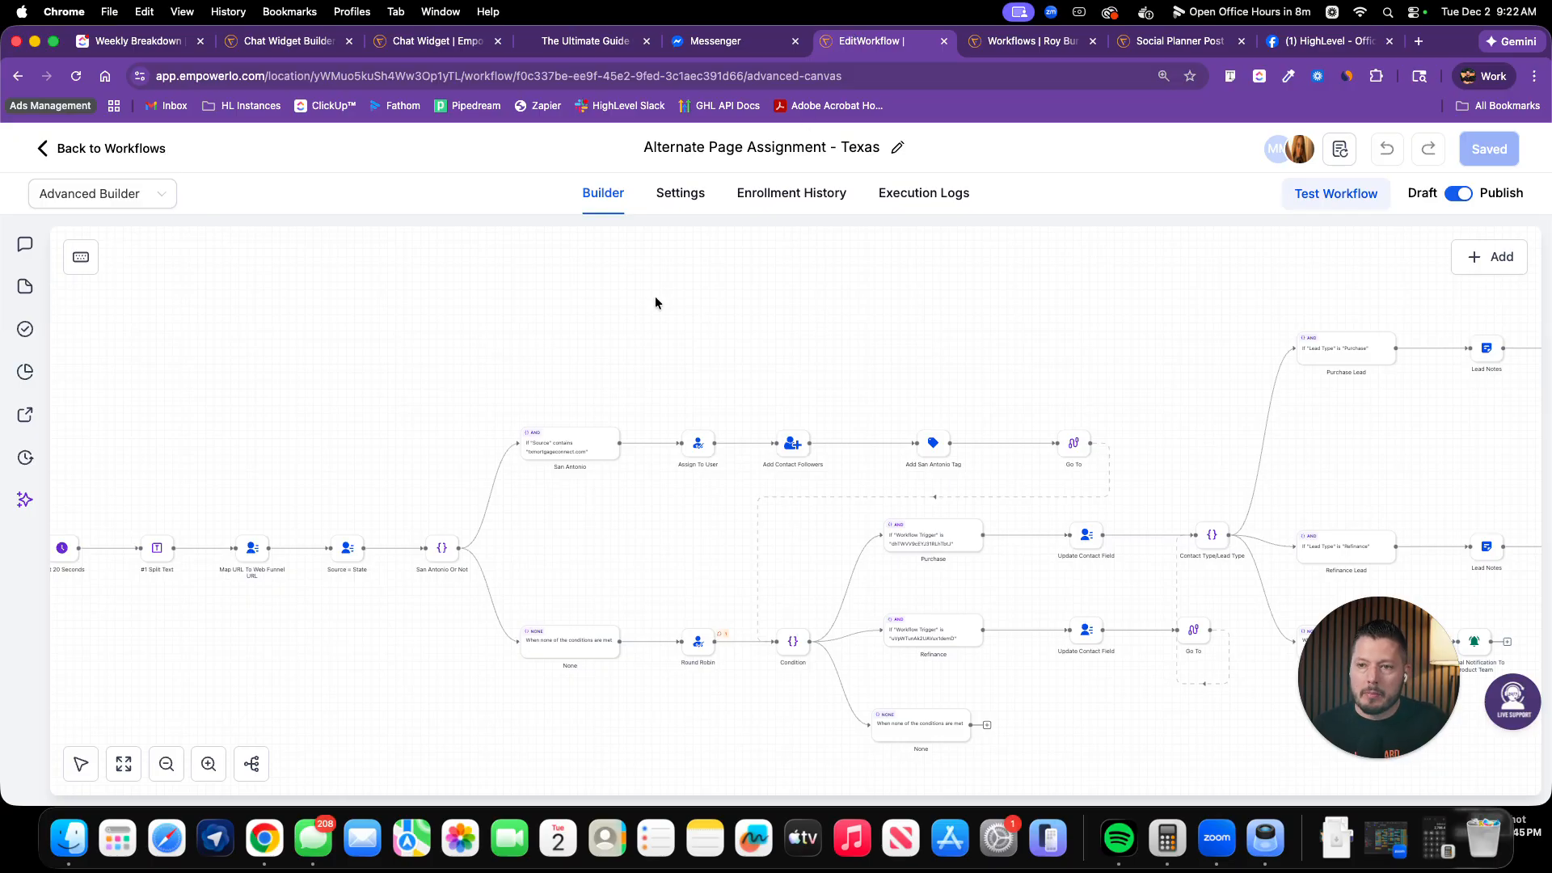
Review the available builder modes and look over the workflow's overall layout in the Advanced Builder
{"action": "left_click", "coordinate": [158, 192]}
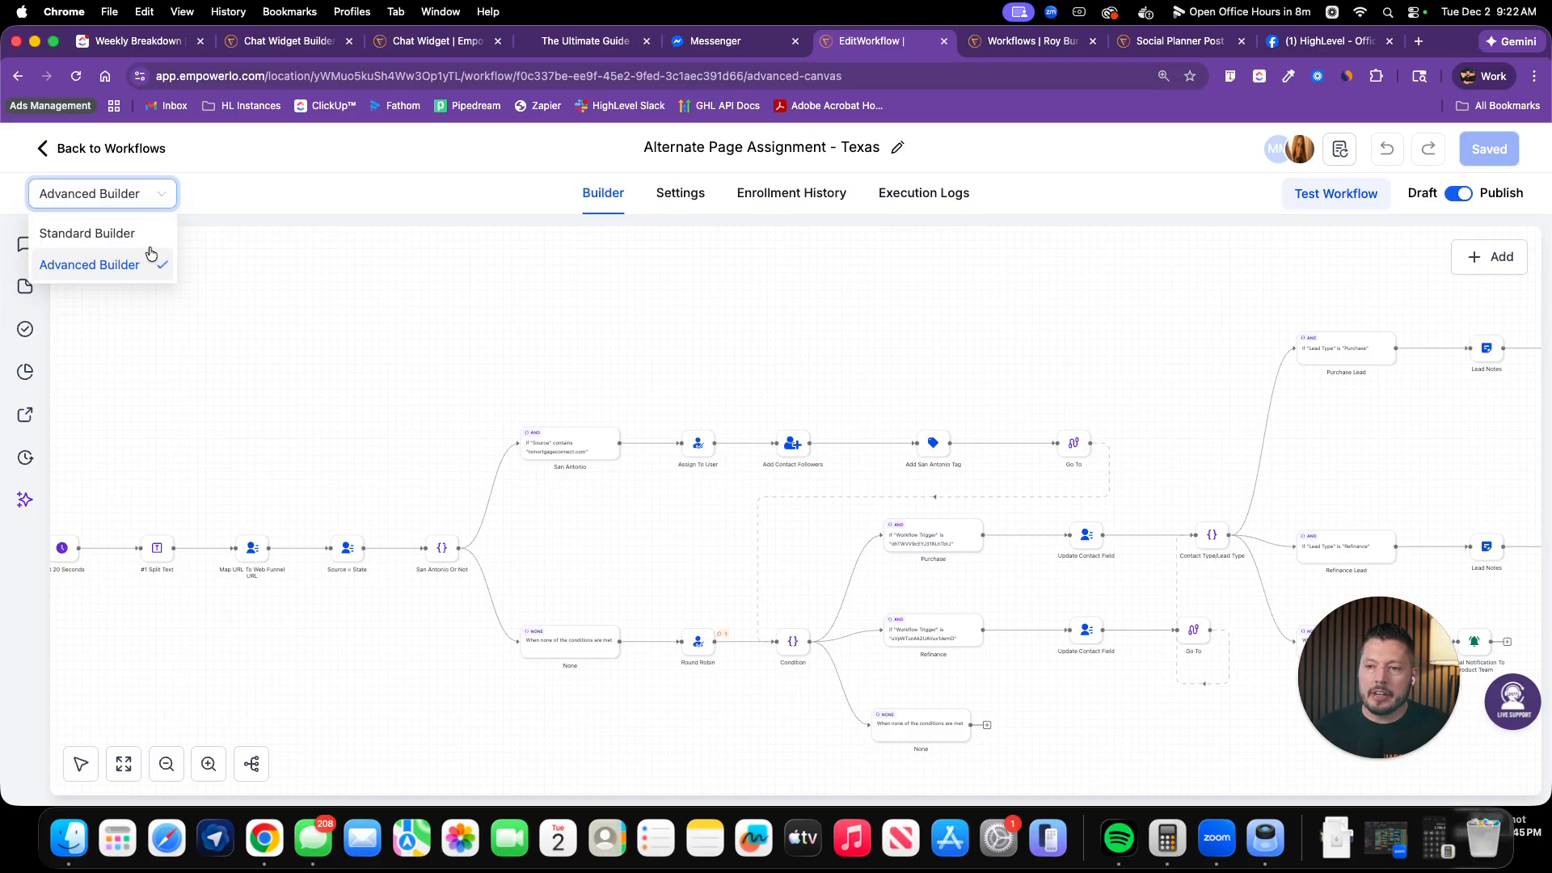
{"action": "left_click", "coordinate": [239, 197]}
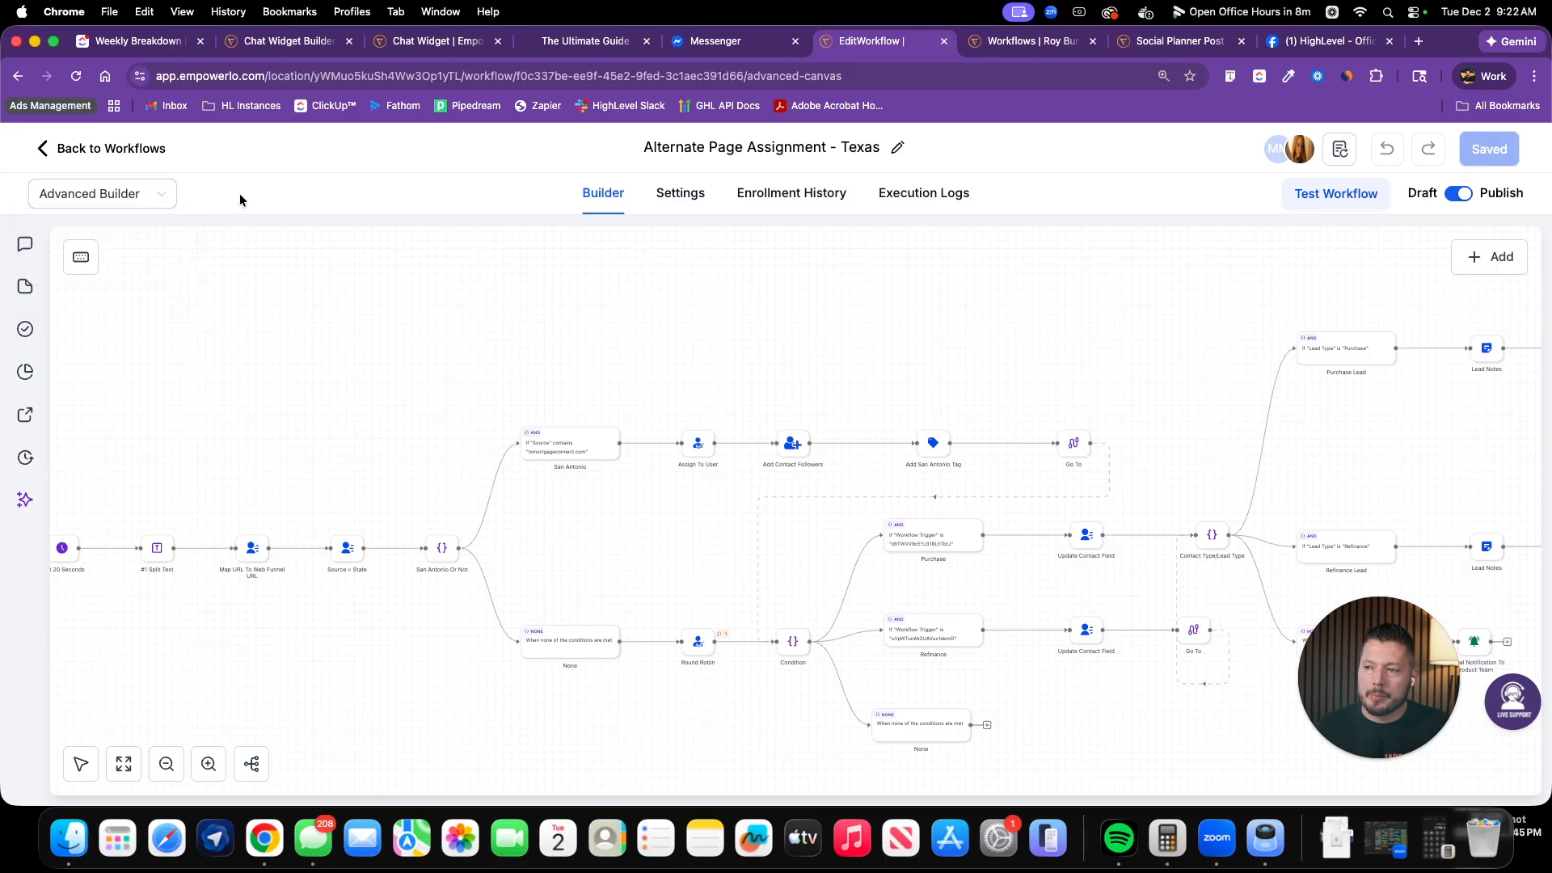
{"action": "left_click", "coordinate": [161, 202]}
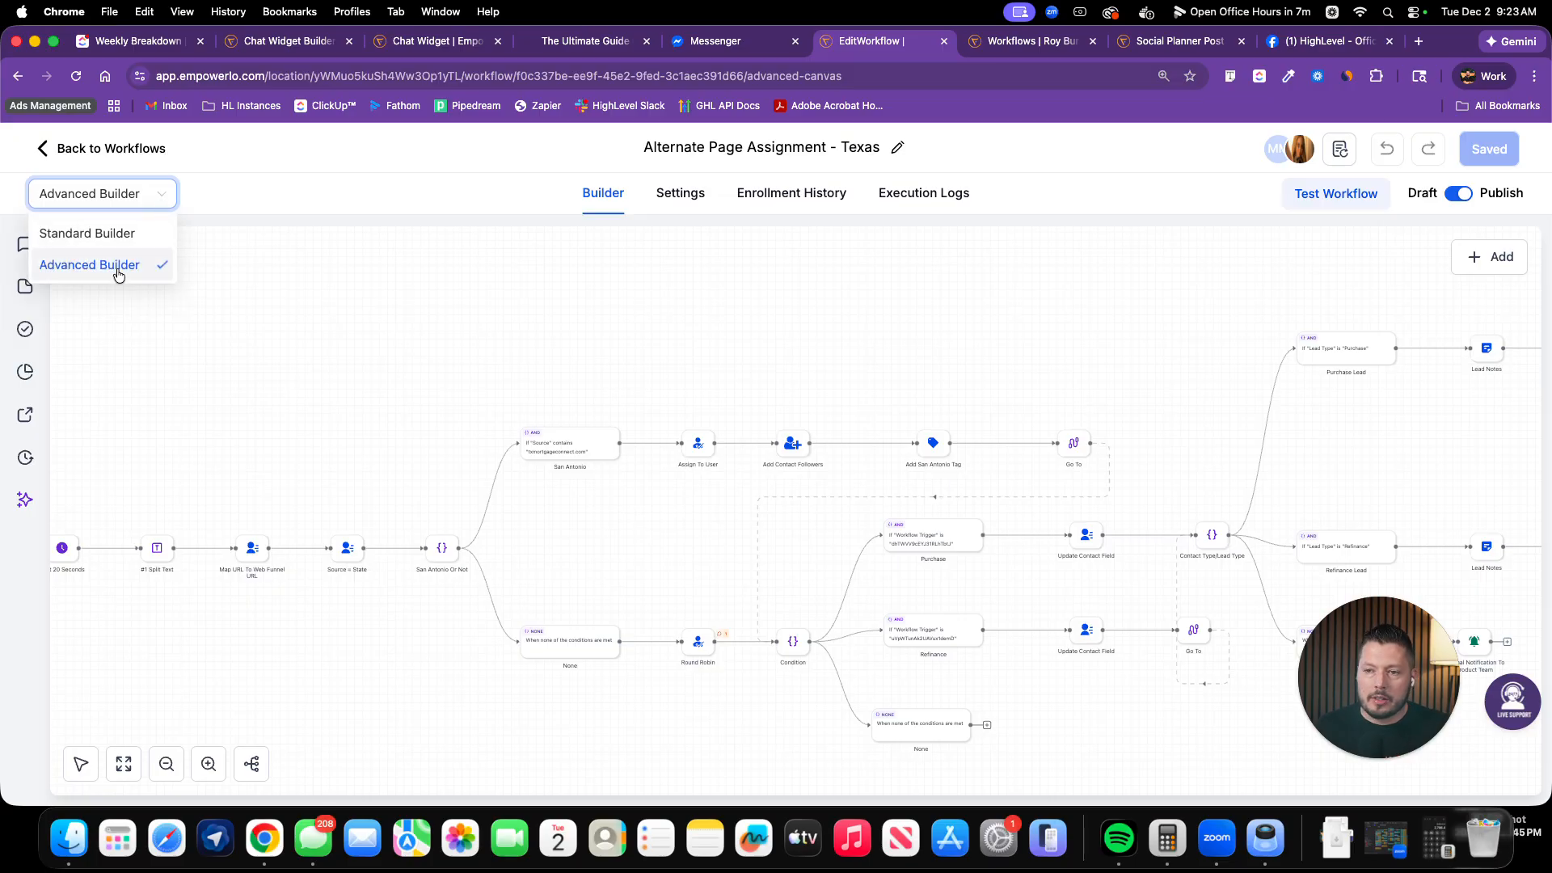
{"action": "left_click", "coordinate": [288, 260]}
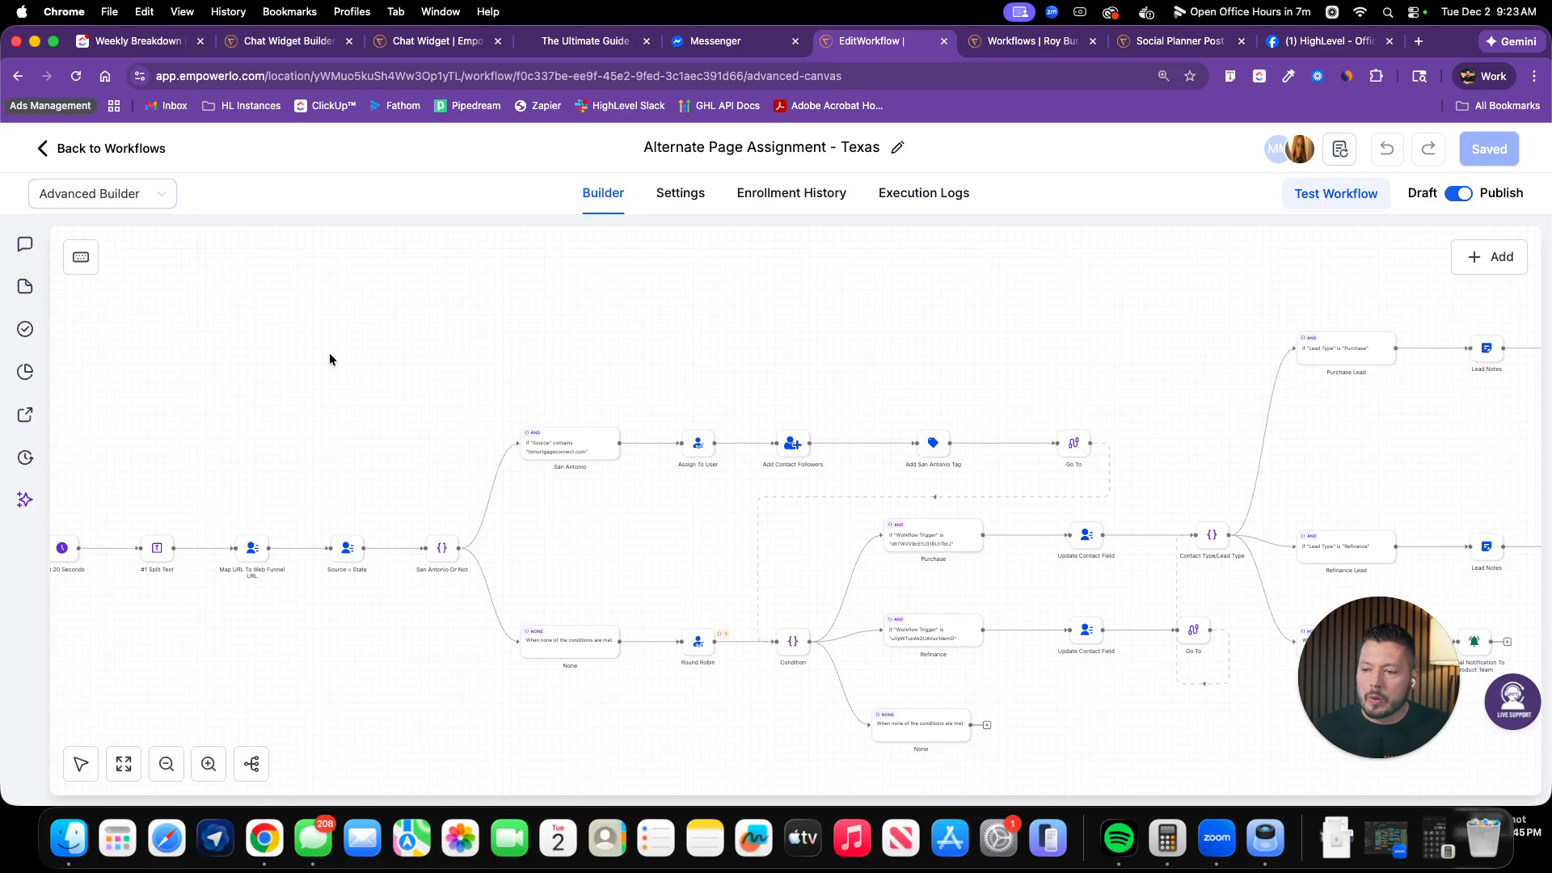
{"action": "scroll", "coordinate": [346, 405], "scroll_direction": "down", "scroll_amount": 3}
{"action": "scroll", "coordinate": [347, 408], "scroll_direction": "right", "scroll_amount": 2}
{"action": "scroll", "coordinate": [348, 405], "scroll_direction": "down", "scroll_amount": 3}
{"action": "scroll", "coordinate": [369, 405], "scroll_direction": "up", "scroll_amount": 2}
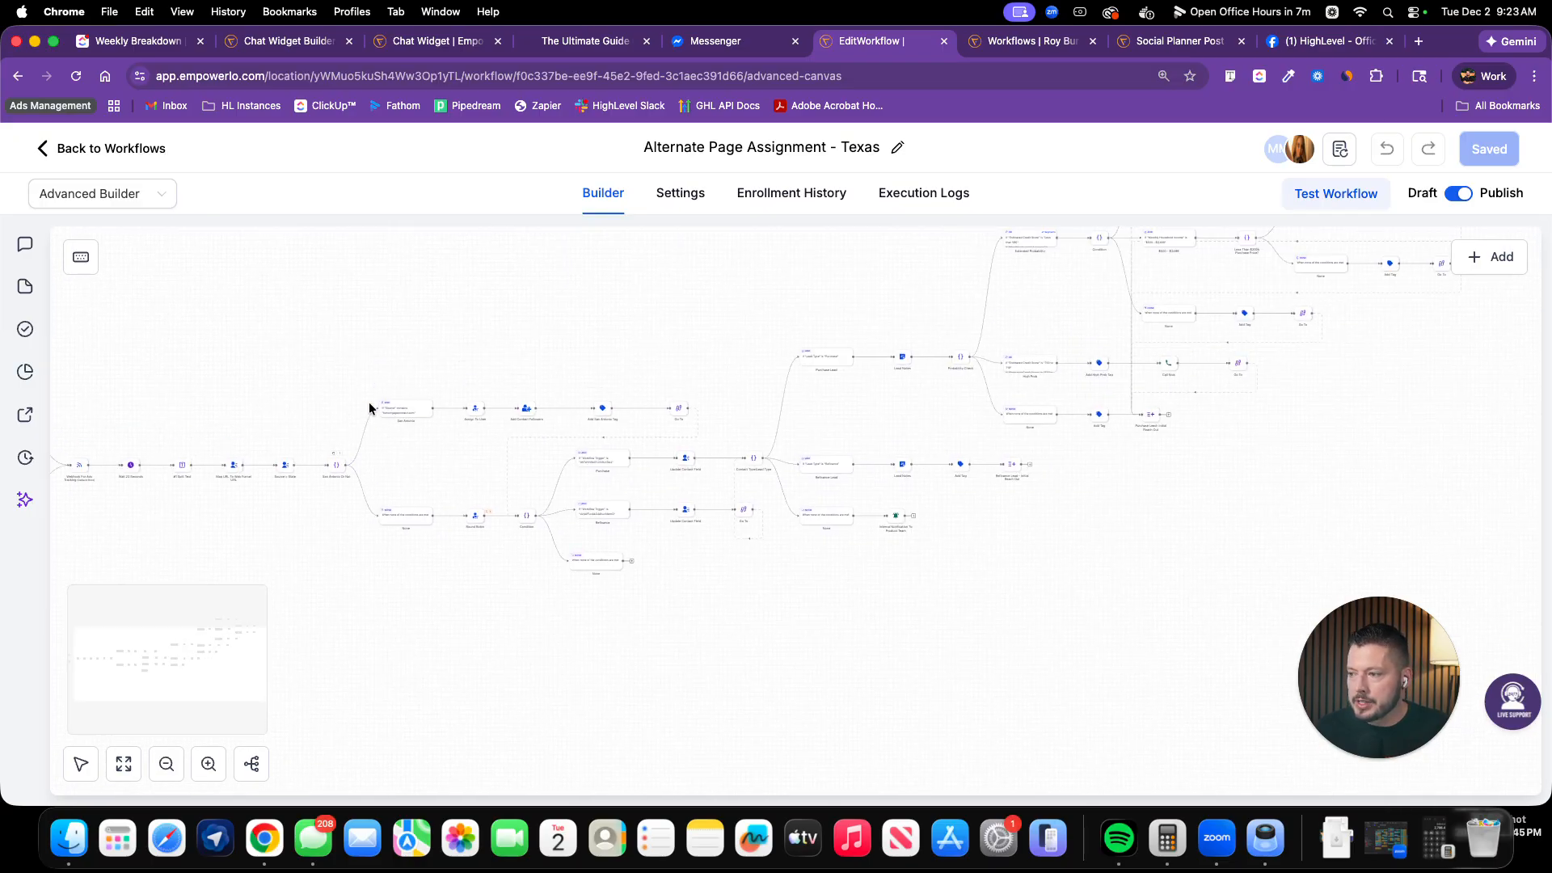
Switch the workflow to the Standard Builder and examine its vertical branch layout, from an overview to individual steps
{"action": "left_click", "coordinate": [140, 203]}
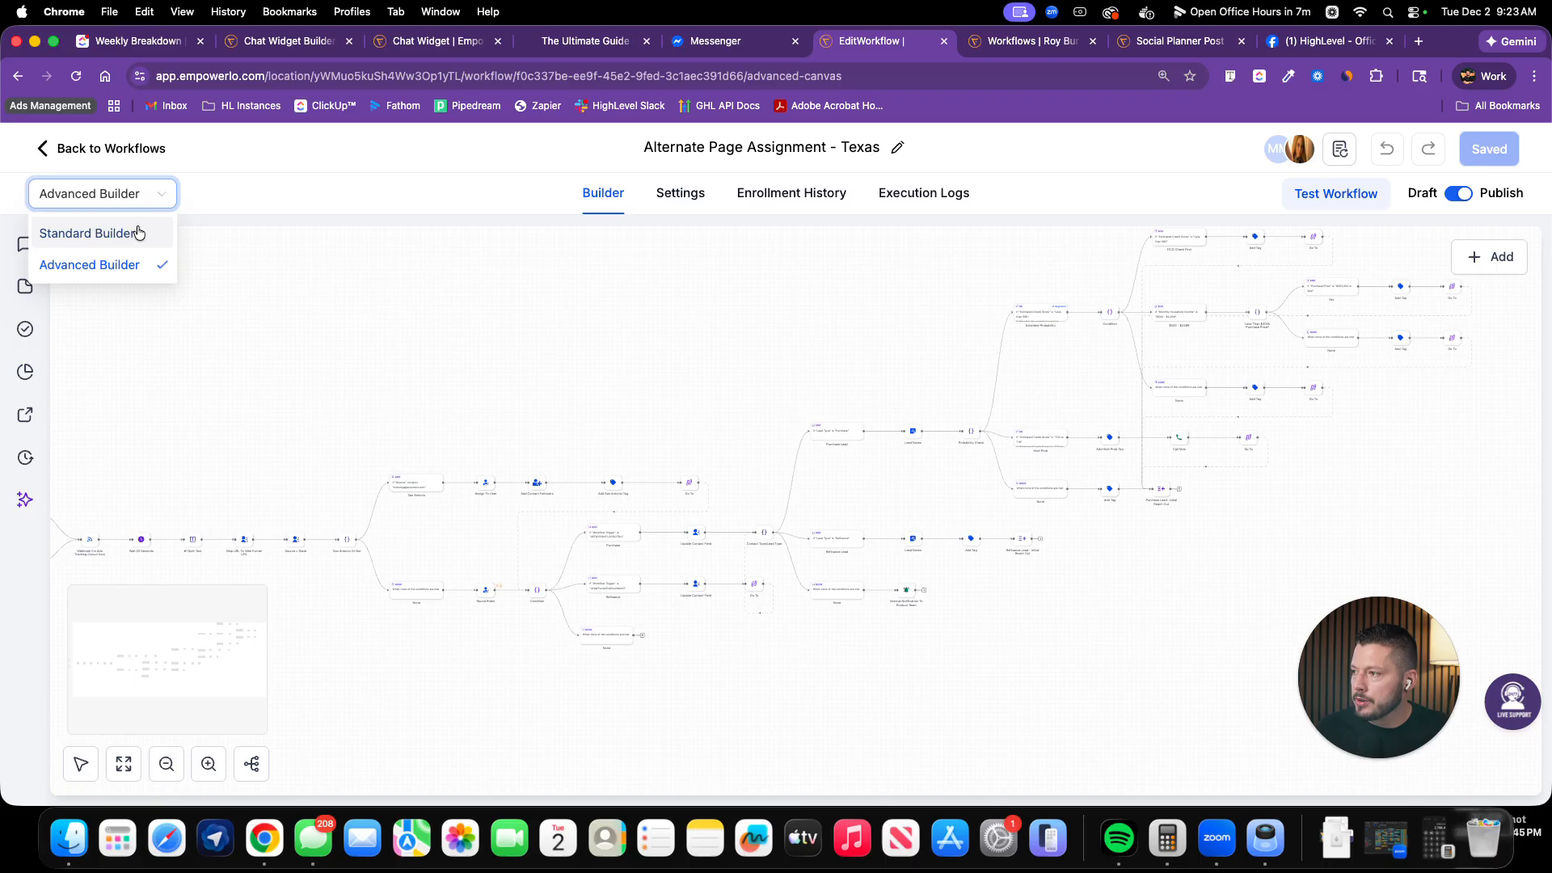
{"action": "left_click", "coordinate": [132, 232]}
{"action": "scroll", "coordinate": [676, 433], "scroll_direction": "down", "scroll_amount": 10}
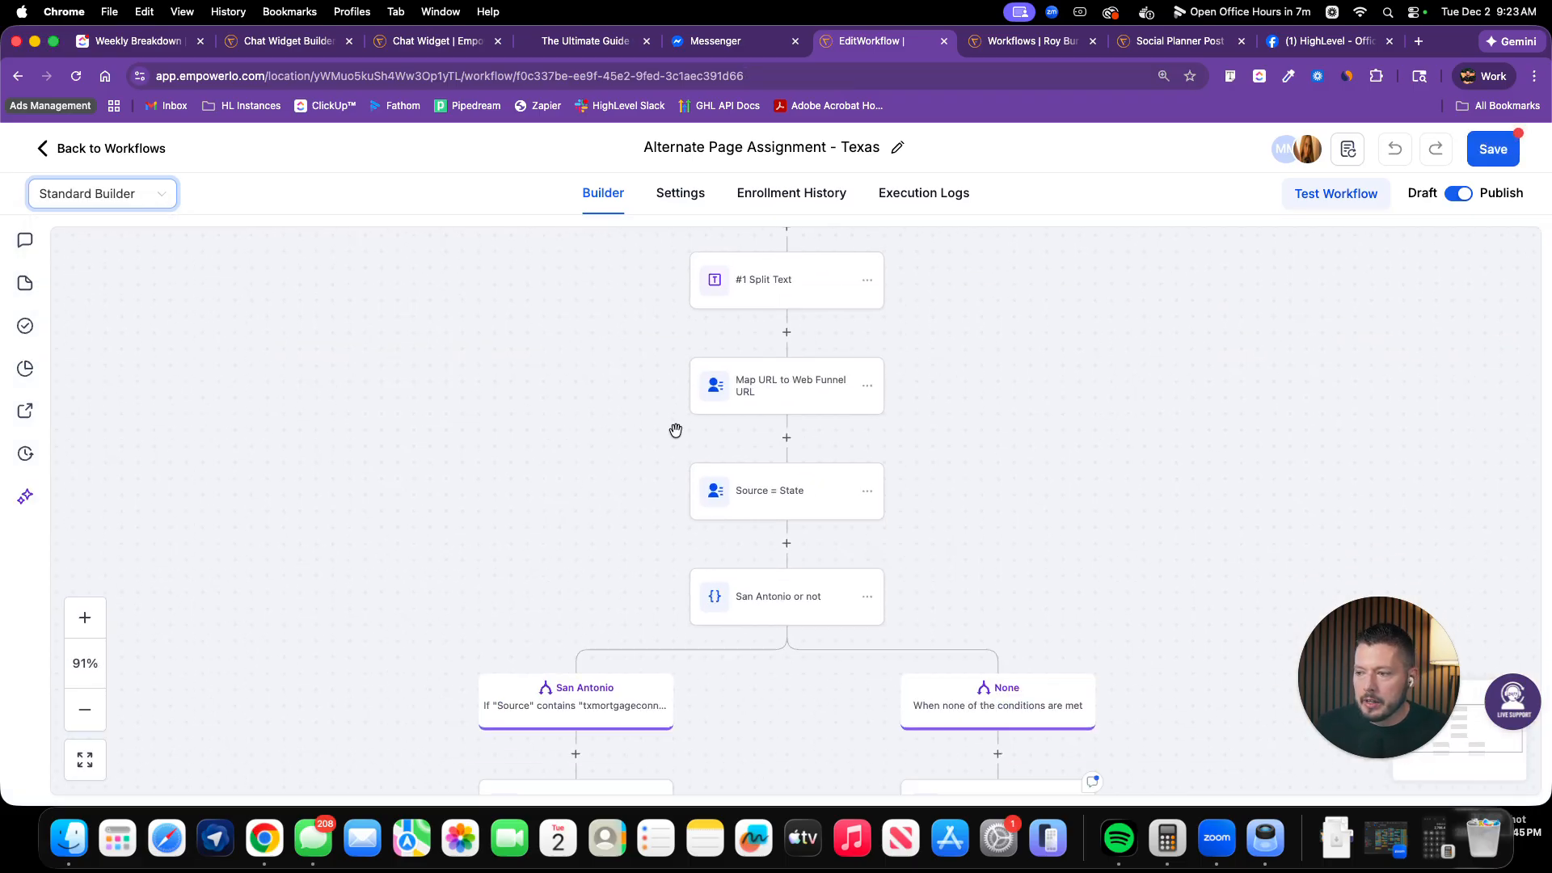
{"action": "scroll", "coordinate": [677, 437], "scroll_direction": "down", "scroll_amount": 5}
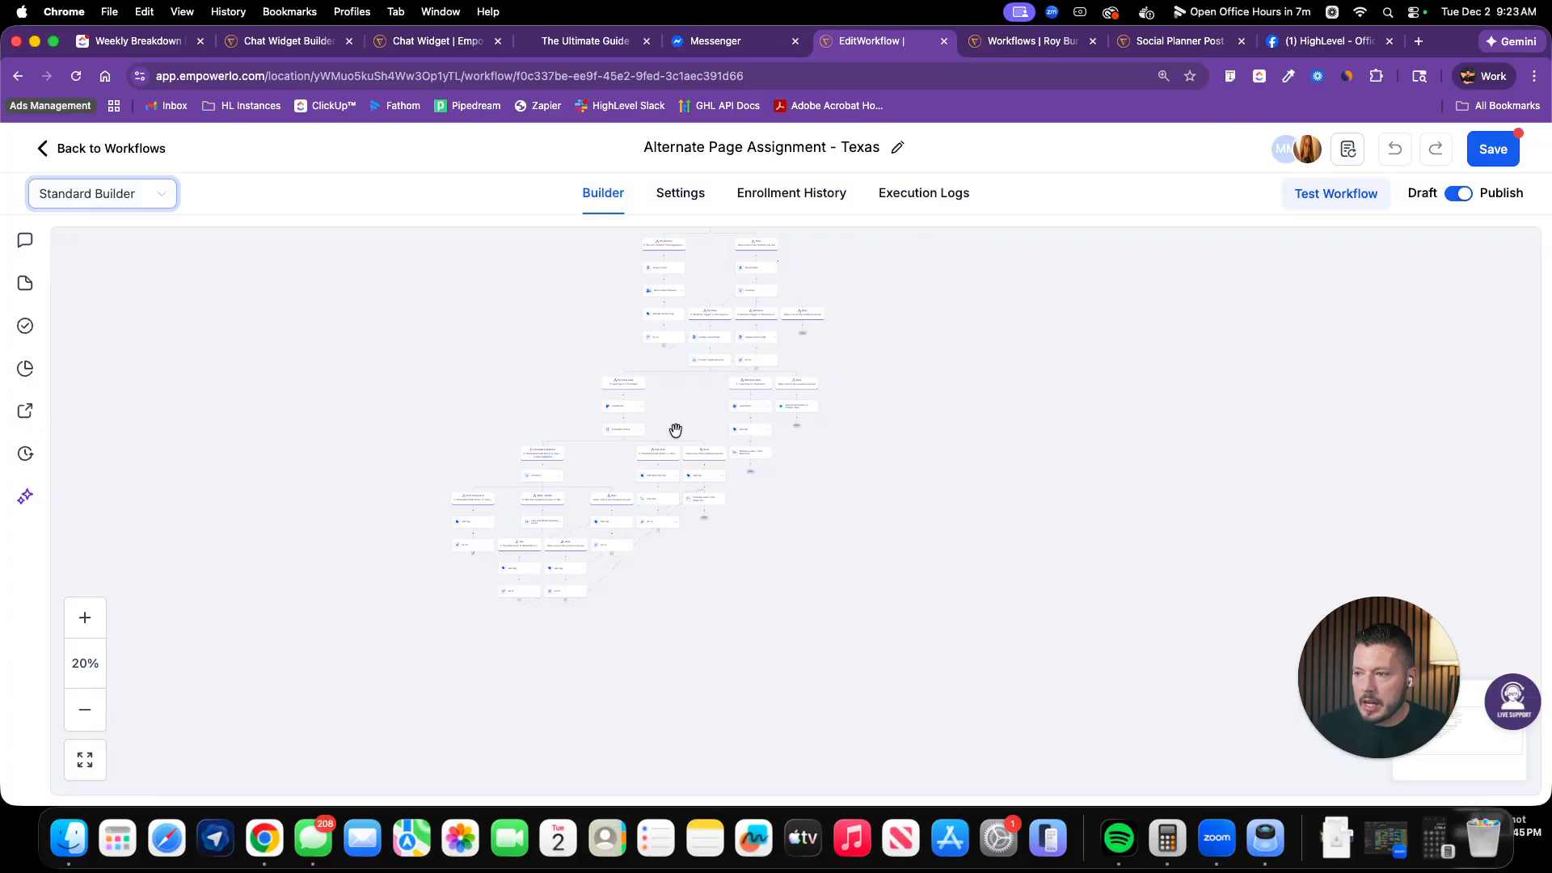
{"action": "scroll", "coordinate": [676, 430], "scroll_direction": "up", "scroll_amount": 5}
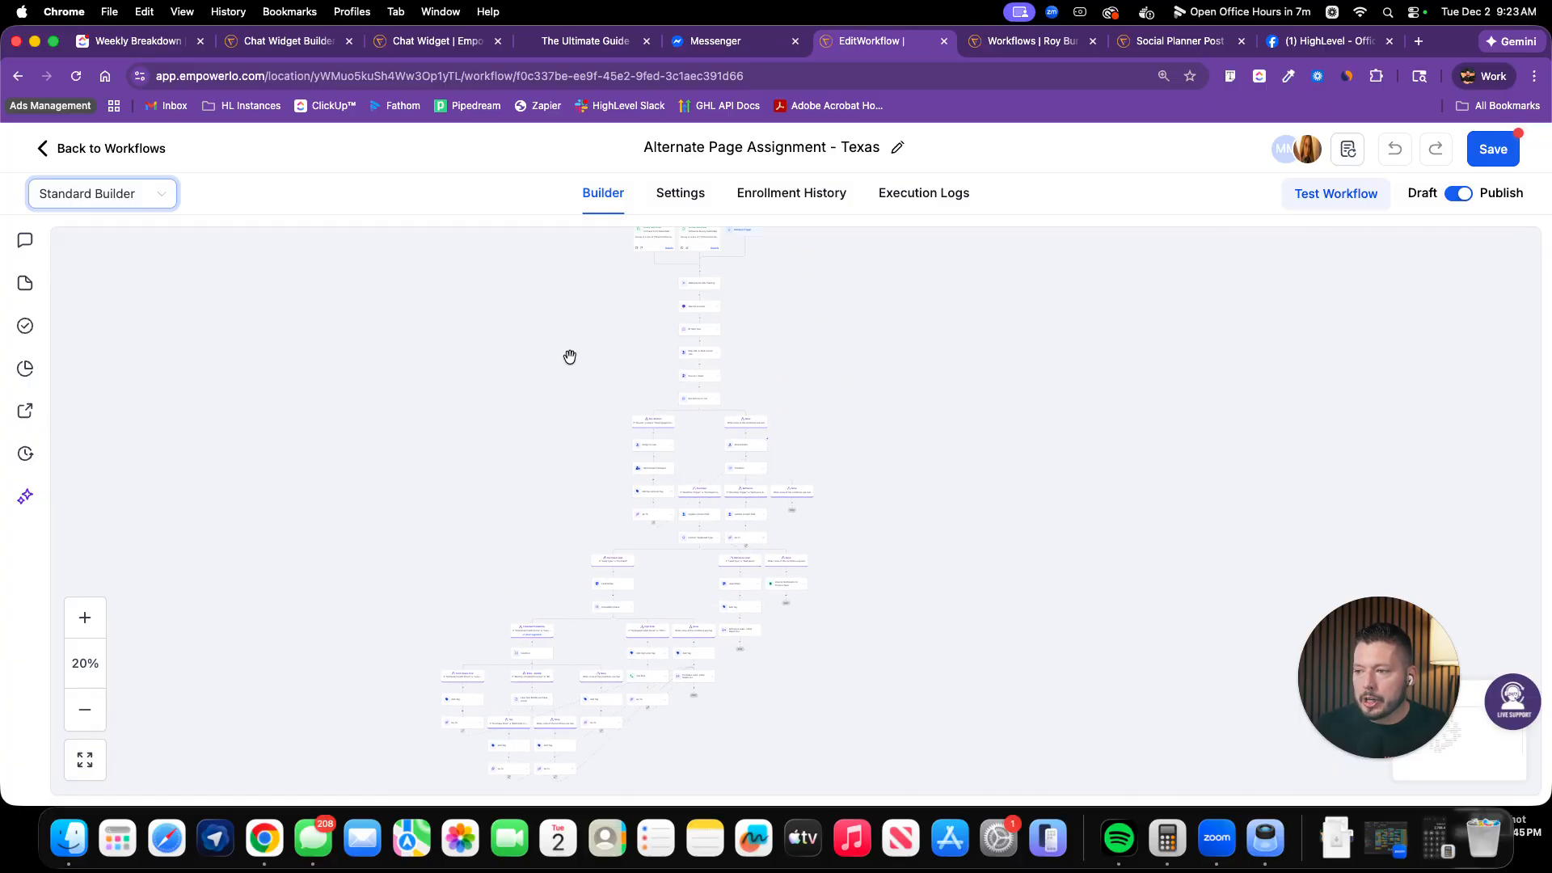
{"action": "scroll", "coordinate": [630, 459], "scroll_direction": "down", "scroll_amount": 2}
{"action": "left_click", "coordinate": [143, 194]}
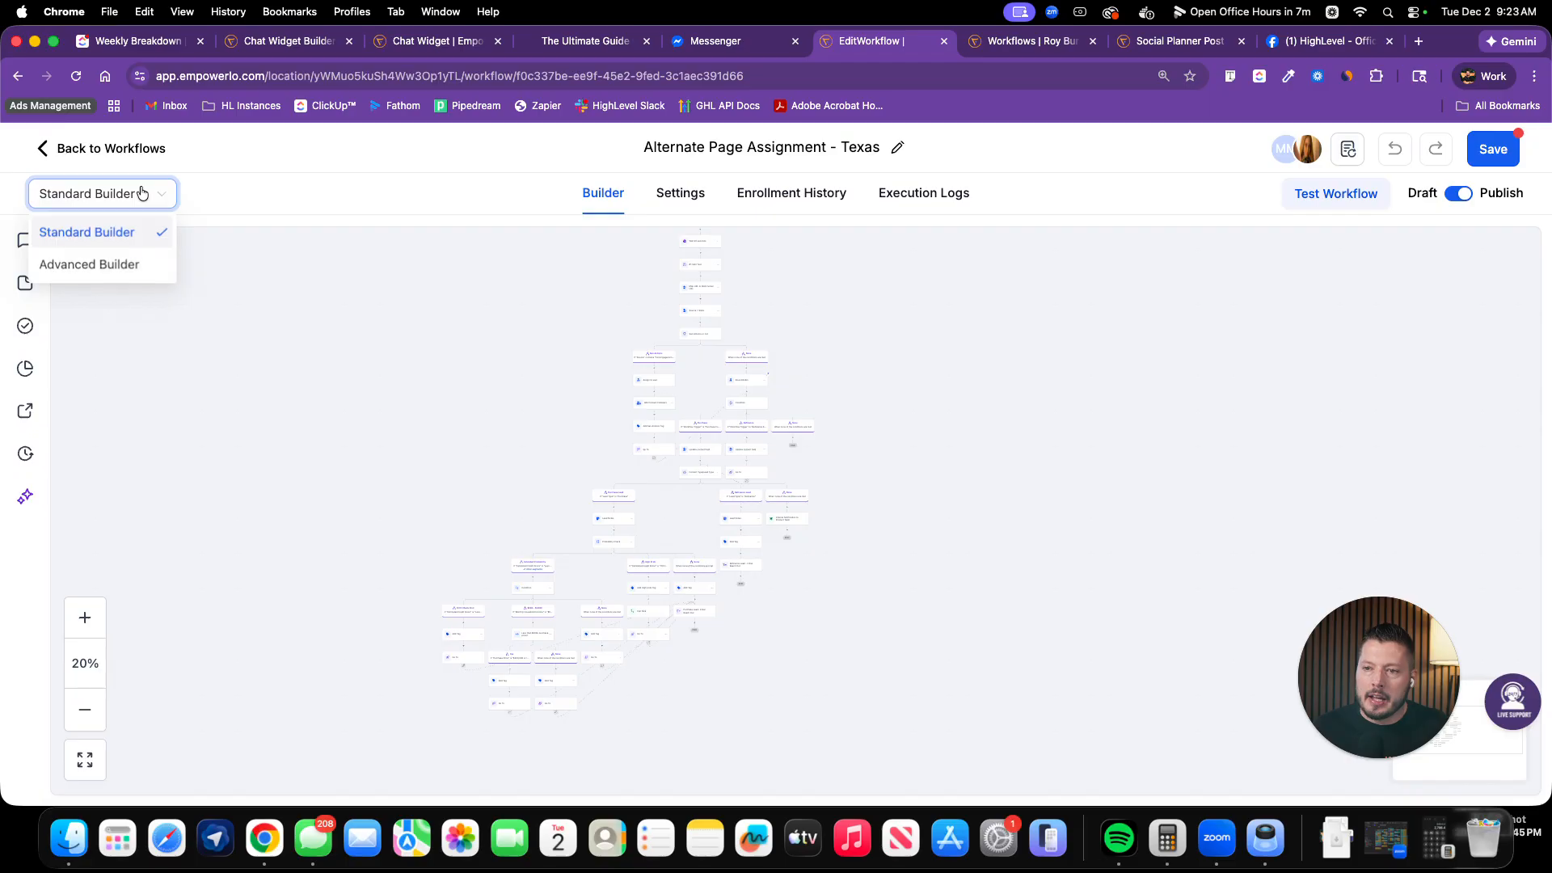
{"action": "left_click", "coordinate": [536, 353]}
{"action": "scroll", "coordinate": [715, 382], "scroll_direction": "up", "scroll_amount": 5}
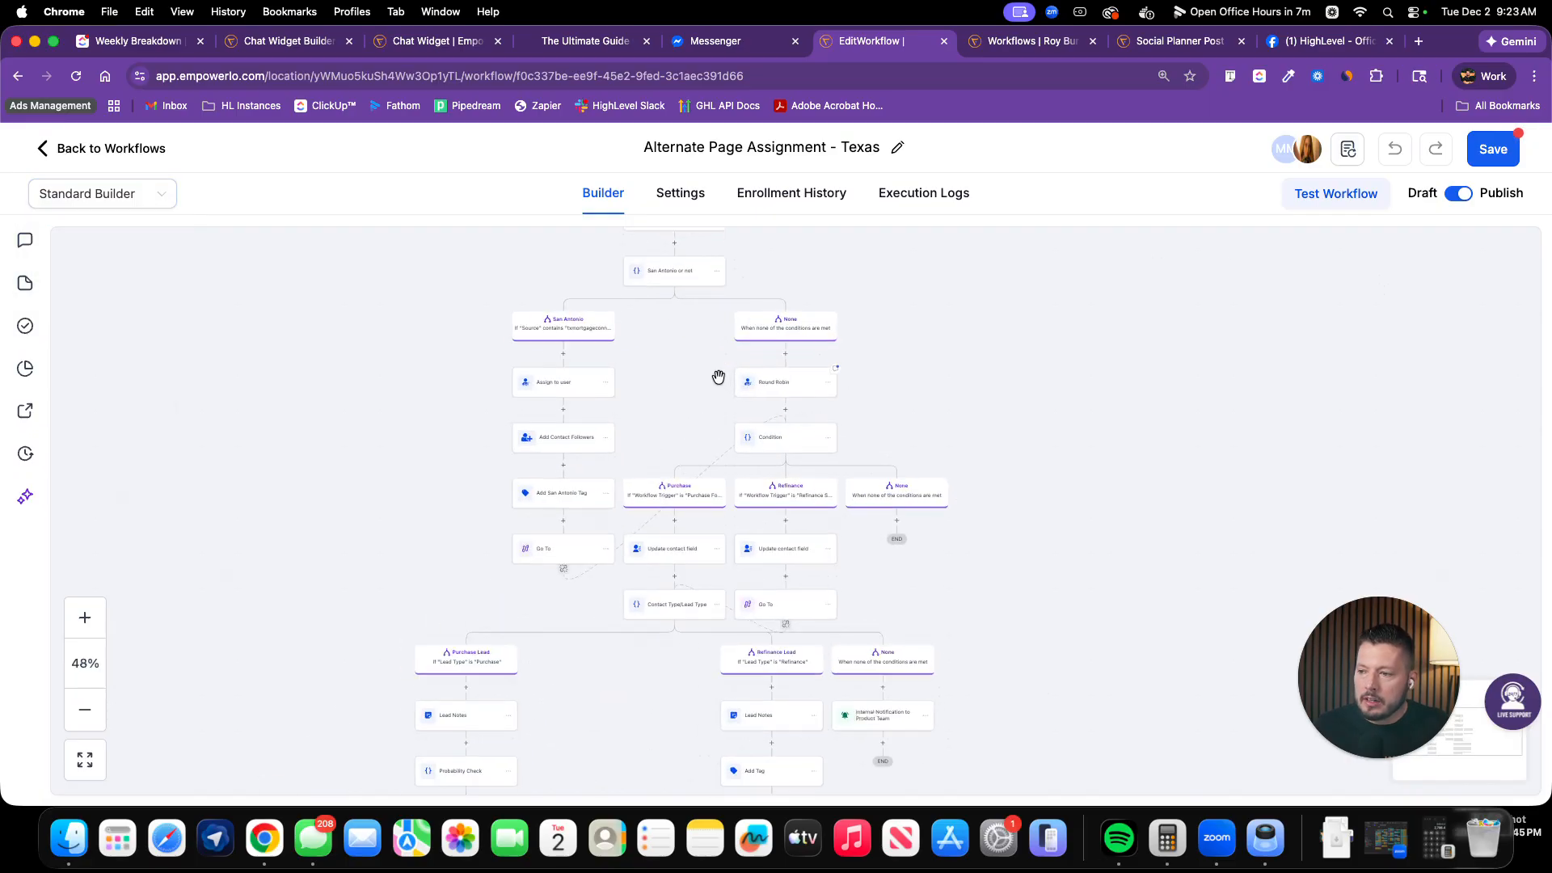
{"action": "scroll", "coordinate": [718, 375], "scroll_direction": "down", "scroll_amount": 3}
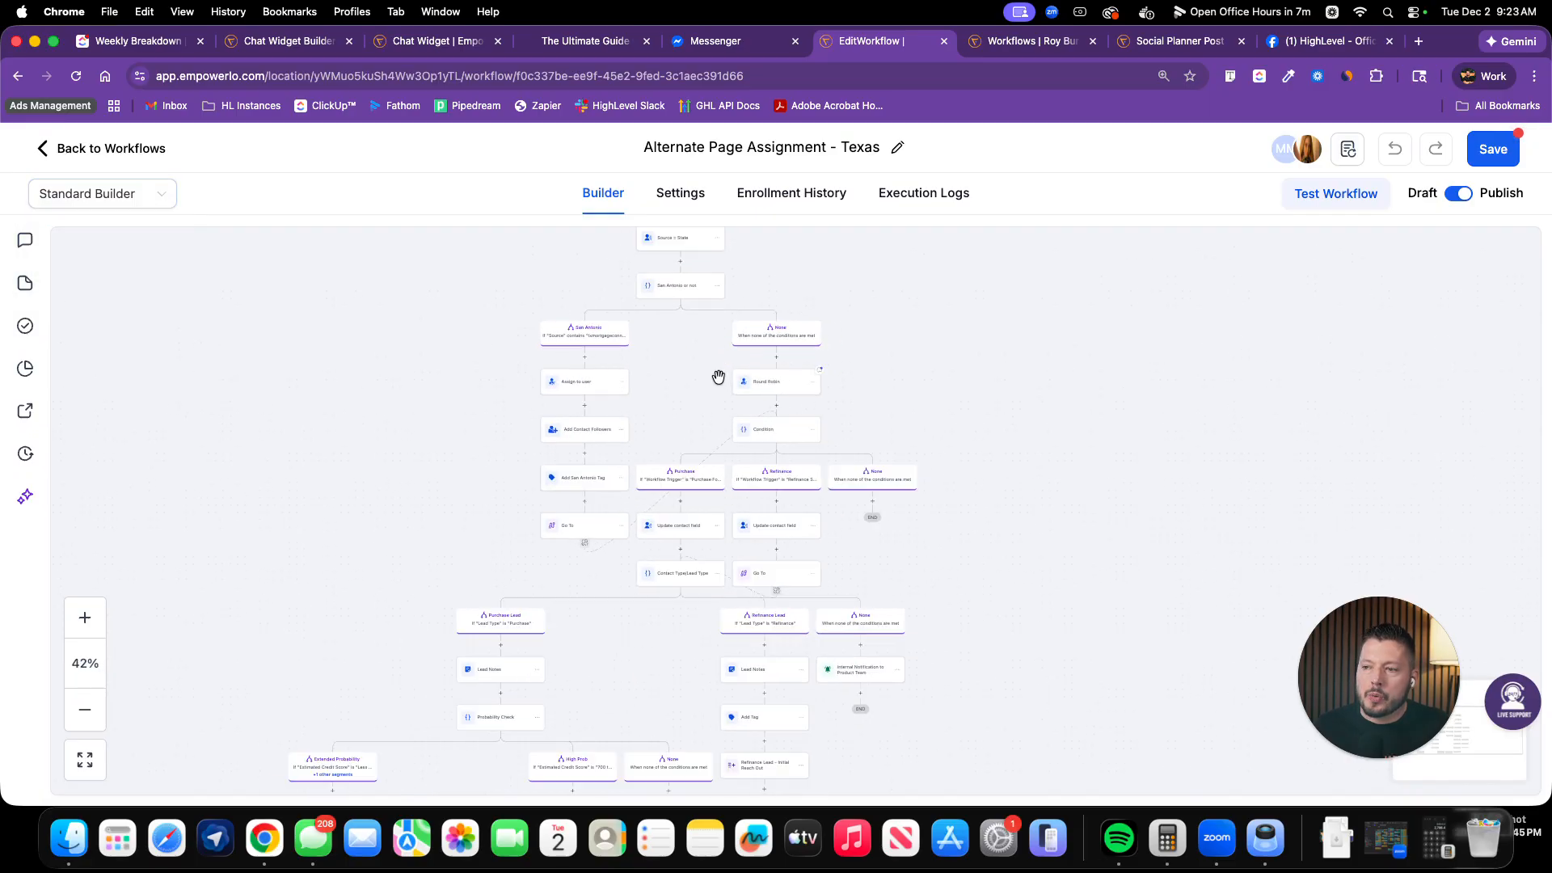
Switch the workflow back to the Advanced Builder and examine it from the form triggers to the Purchase Lead probability branches
{"action": "left_click", "coordinate": [153, 211]}
{"action": "left_click", "coordinate": [128, 269]}
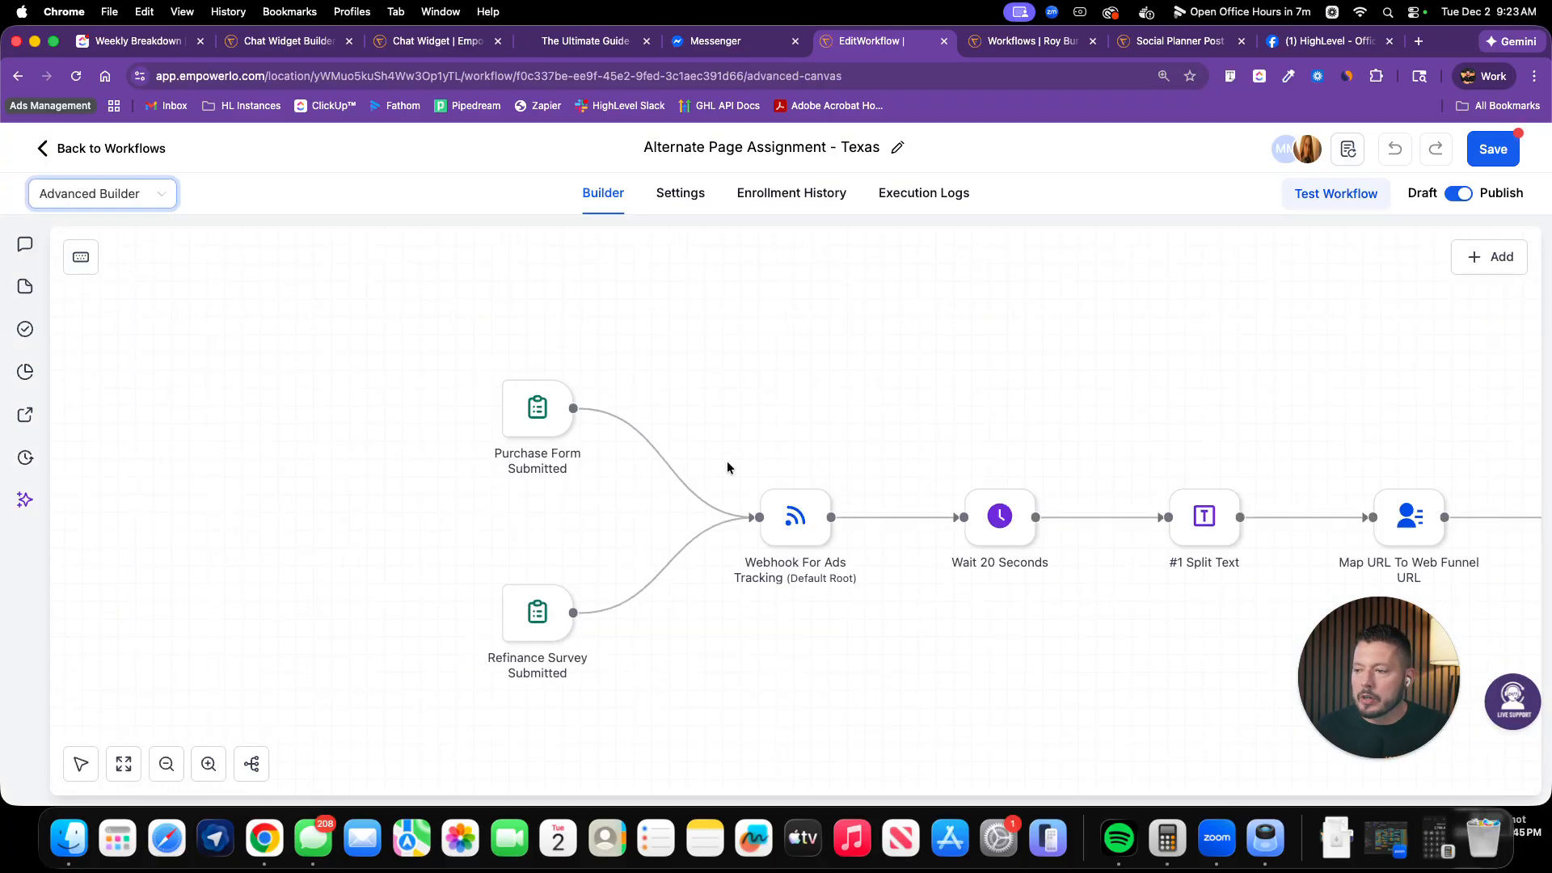
{"action": "scroll", "coordinate": [918, 465], "scroll_direction": "right", "scroll_amount": 8}
{"action": "scroll", "coordinate": [918, 465], "scroll_direction": "down", "scroll_amount": 6}
{"action": "scroll", "coordinate": [919, 470], "scroll_direction": "right", "scroll_amount": 5}
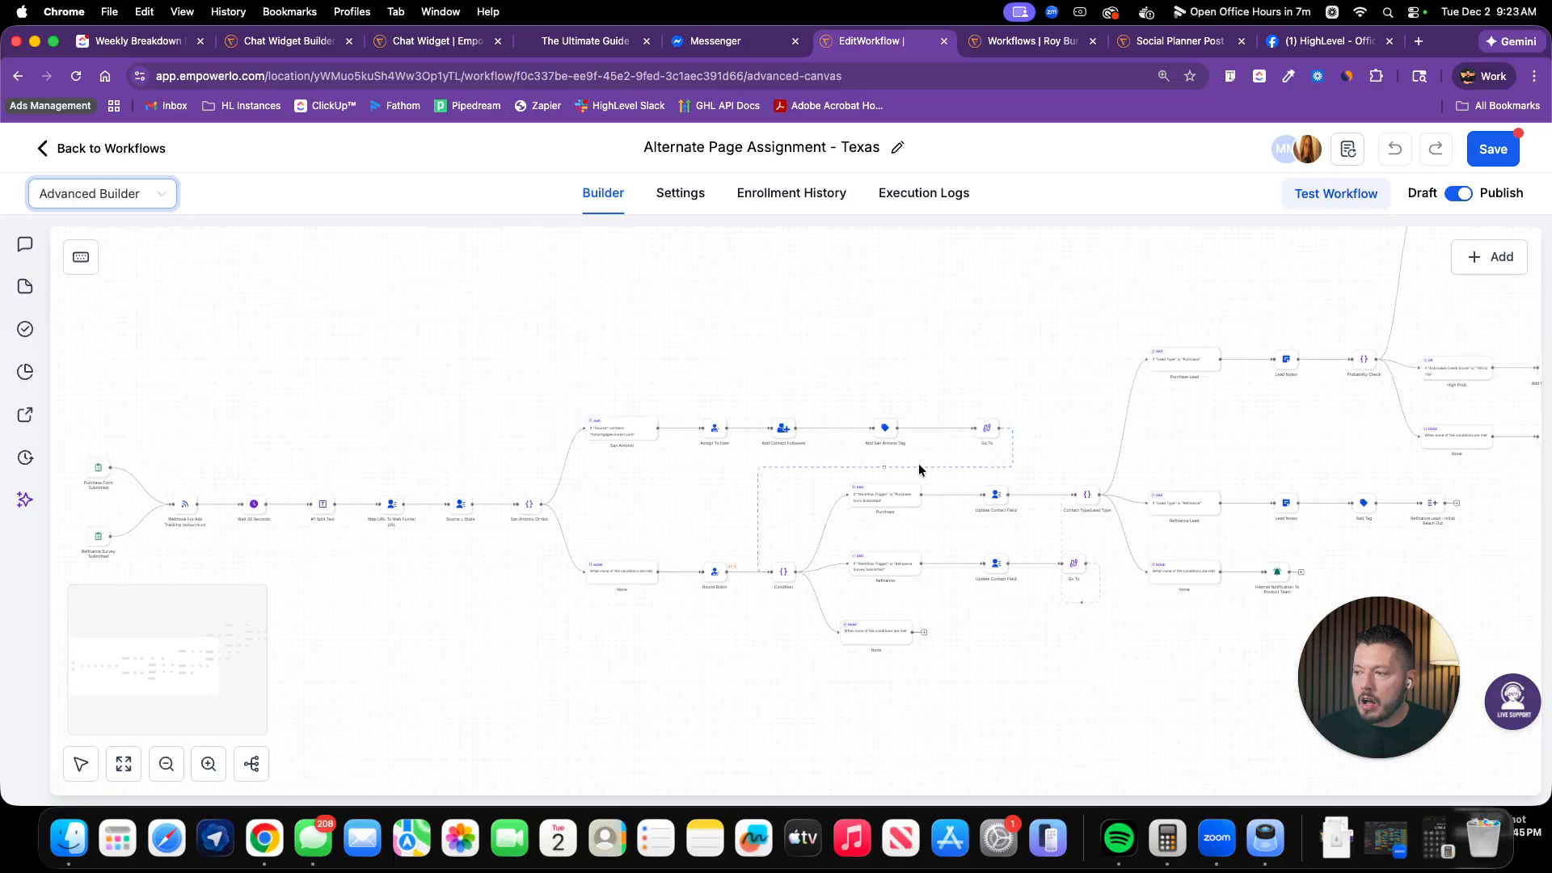
{"action": "scroll", "coordinate": [918, 469], "scroll_direction": "right", "scroll_amount": 10}
{"action": "scroll", "coordinate": [918, 469], "scroll_direction": "up", "scroll_amount": 4}
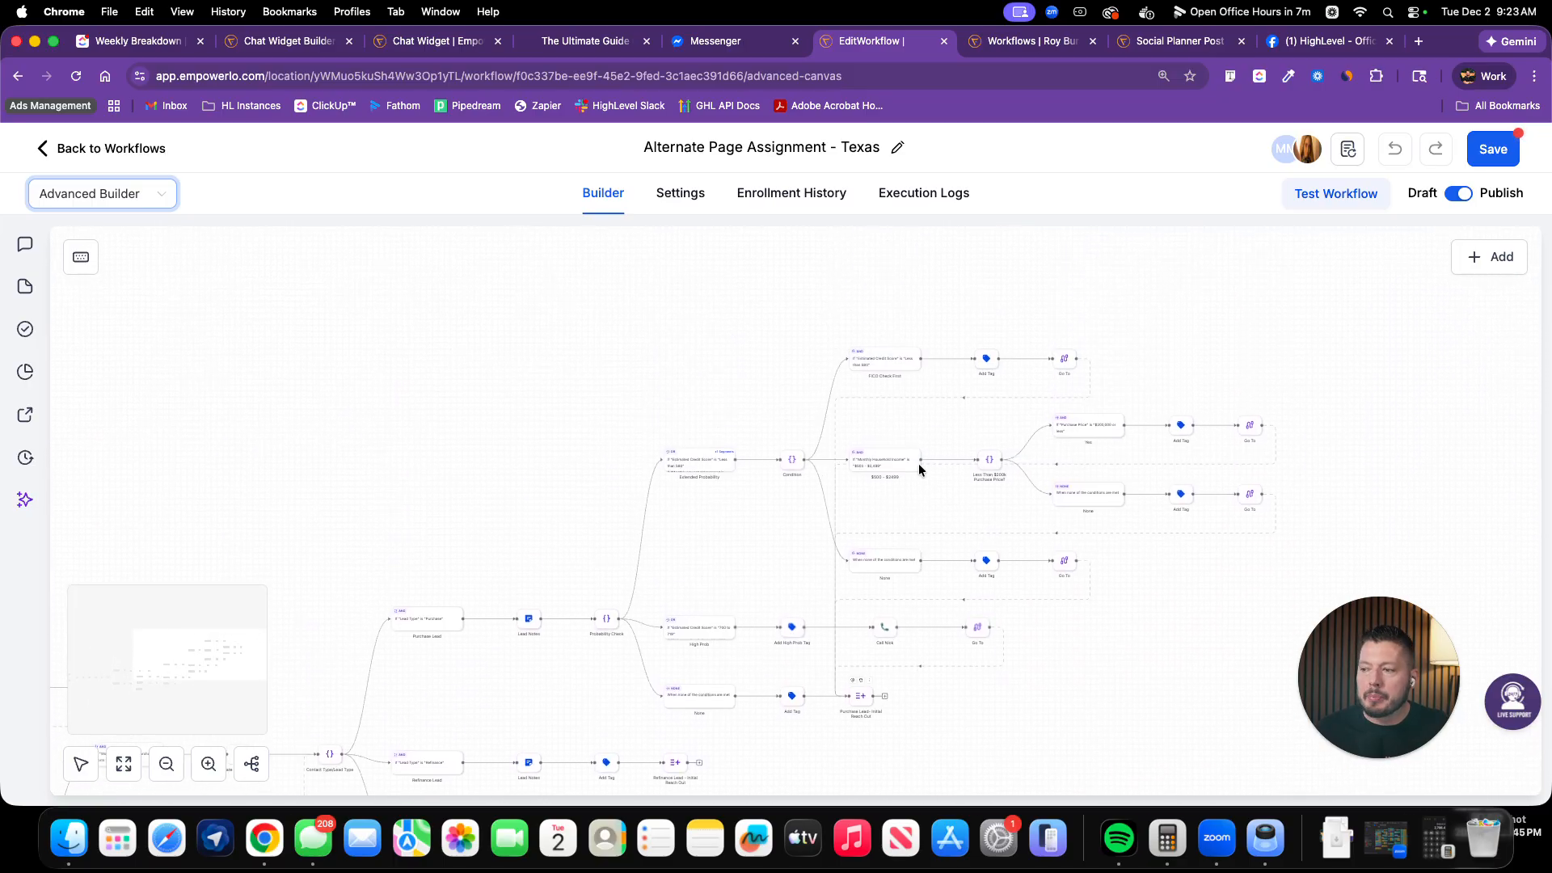
{"action": "scroll", "coordinate": [919, 470], "scroll_direction": "down", "scroll_amount": 3}
{"action": "scroll", "coordinate": [919, 469], "scroll_direction": "left", "scroll_amount": 2}
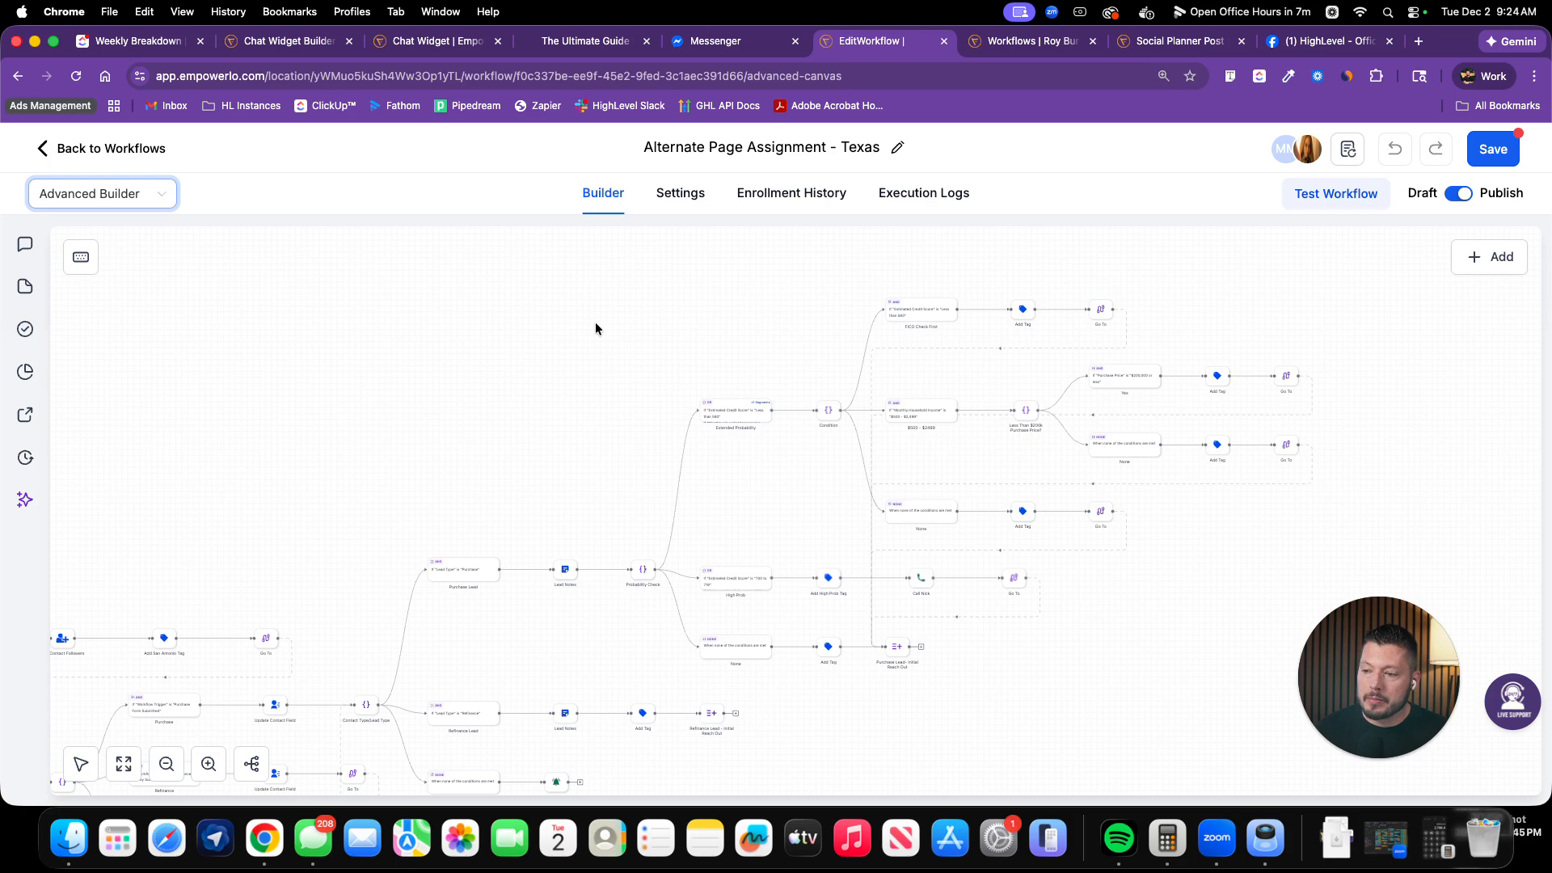
Examine the San Antonio, Purchase and Refinance branches of the workflow up close
{"action": "scroll", "coordinate": [409, 458], "scroll_direction": "down", "scroll_amount": 5}
{"action": "scroll", "coordinate": [409, 458], "scroll_direction": "left", "scroll_amount": 4}
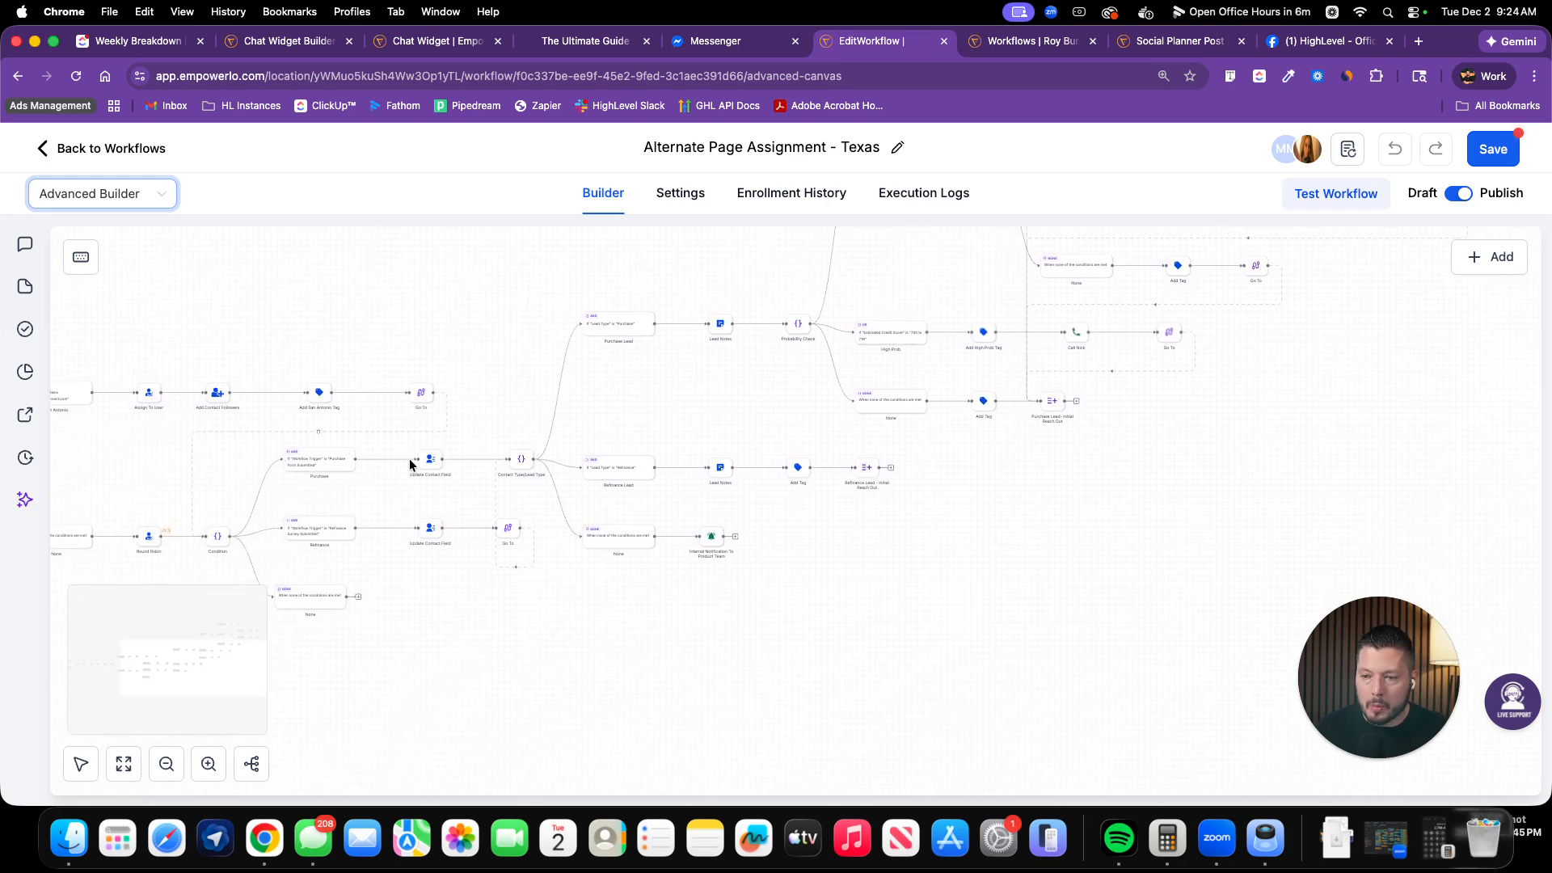
{"action": "scroll", "coordinate": [409, 458], "scroll_direction": "up", "scroll_amount": 5}
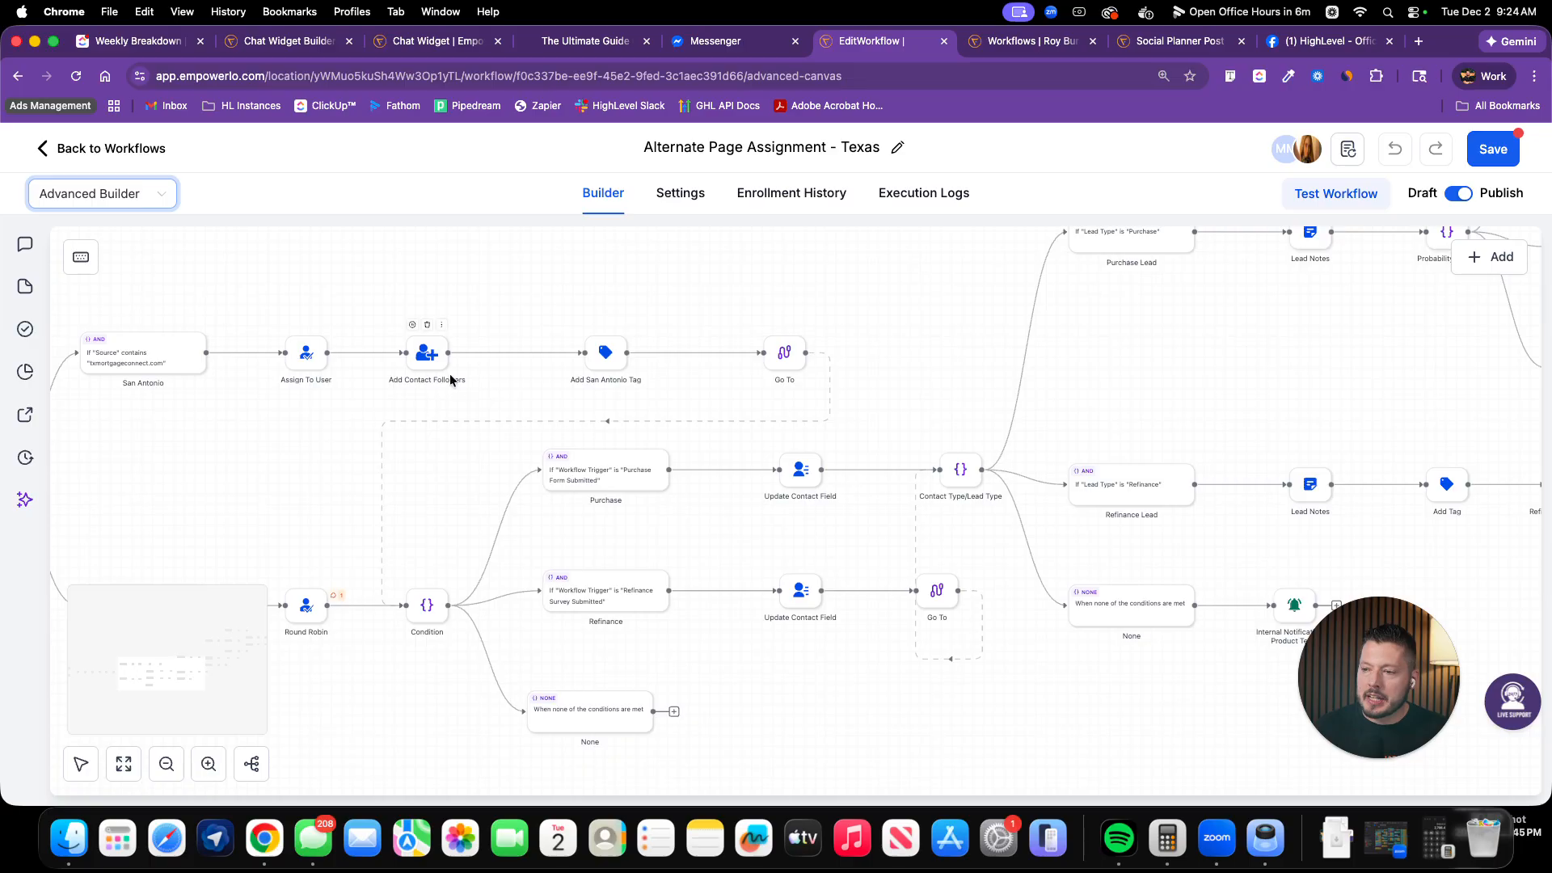
{"action": "scroll", "coordinate": [451, 379], "scroll_direction": "up", "scroll_amount": 5}
{"action": "scroll", "coordinate": [451, 380], "scroll_direction": "left", "scroll_amount": 2}
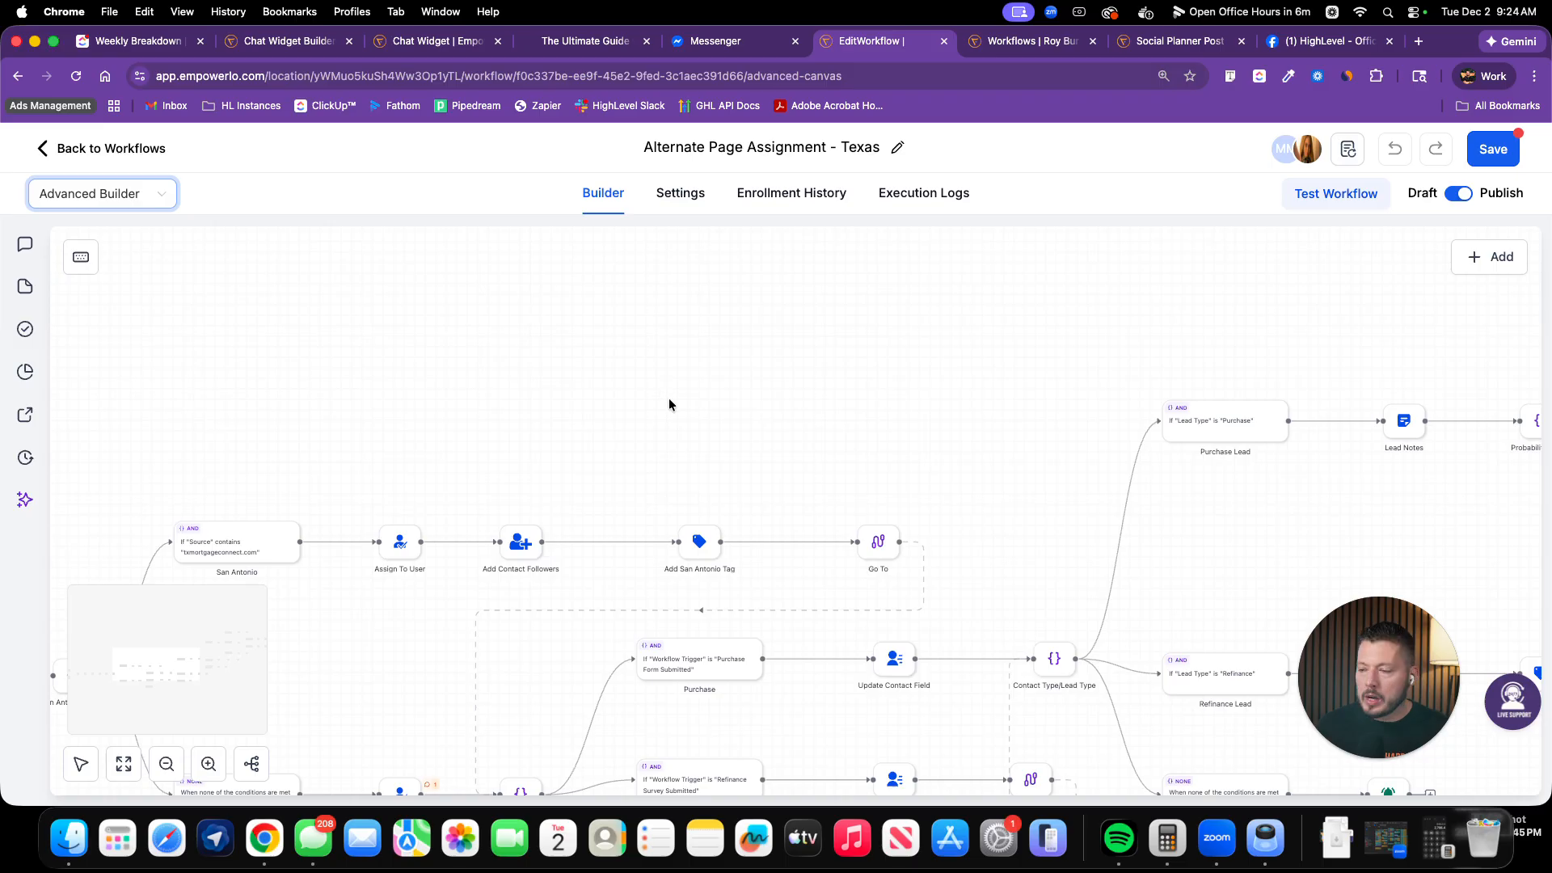
{"action": "scroll", "coordinate": [663, 446], "scroll_direction": "down", "scroll_amount": 2}
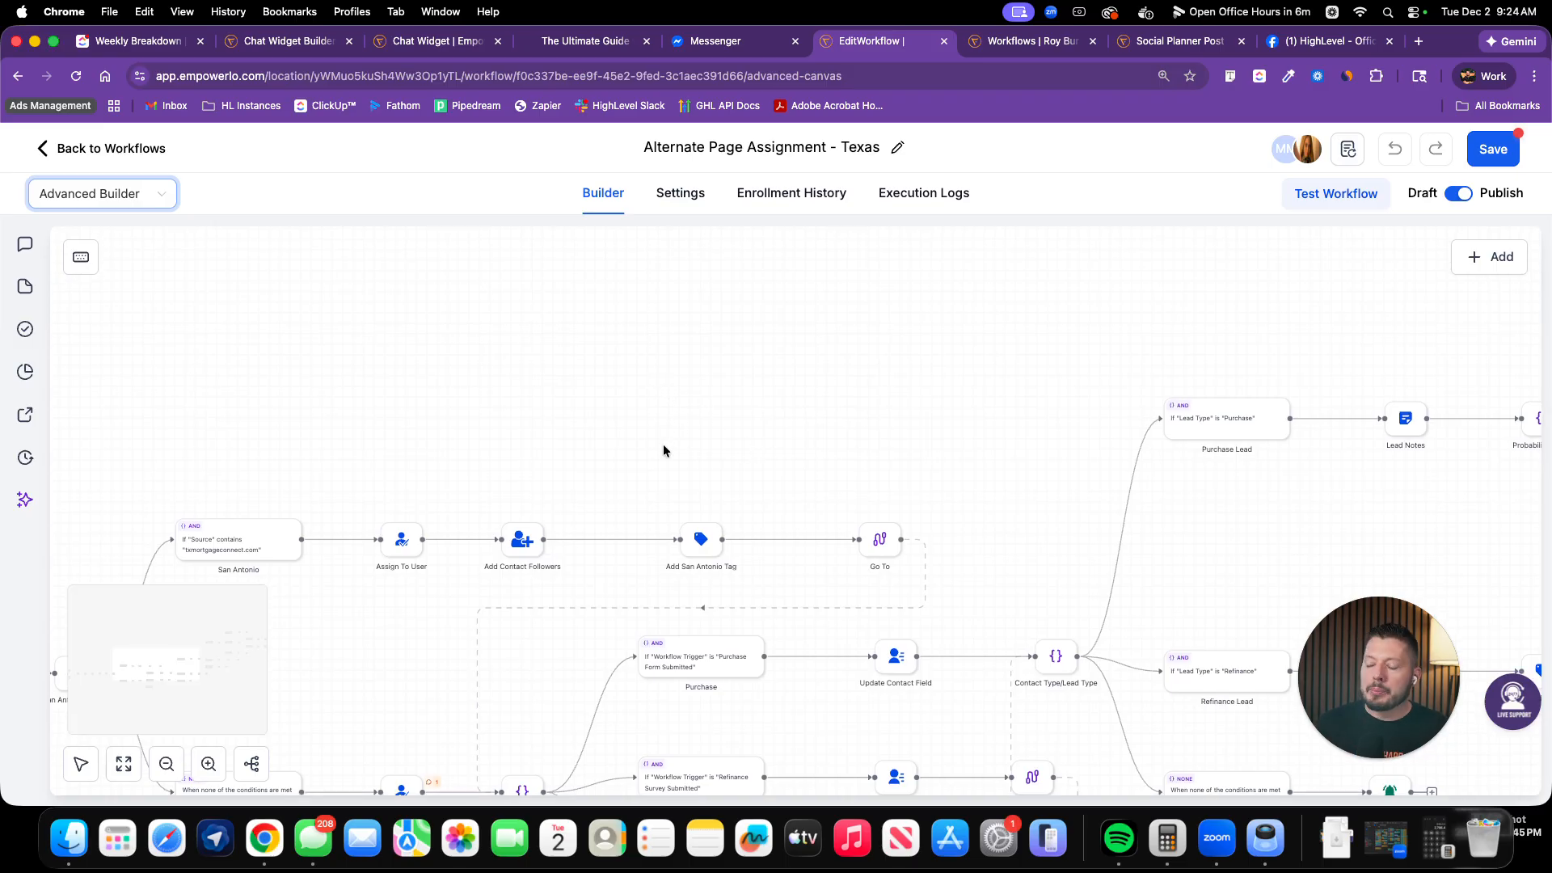
Select the four San Antonio branch actions together, review the canvas options, and clear the selection
{"action": "left_click_drag", "start_coordinate": [314, 406], "coordinate": [999, 563]}
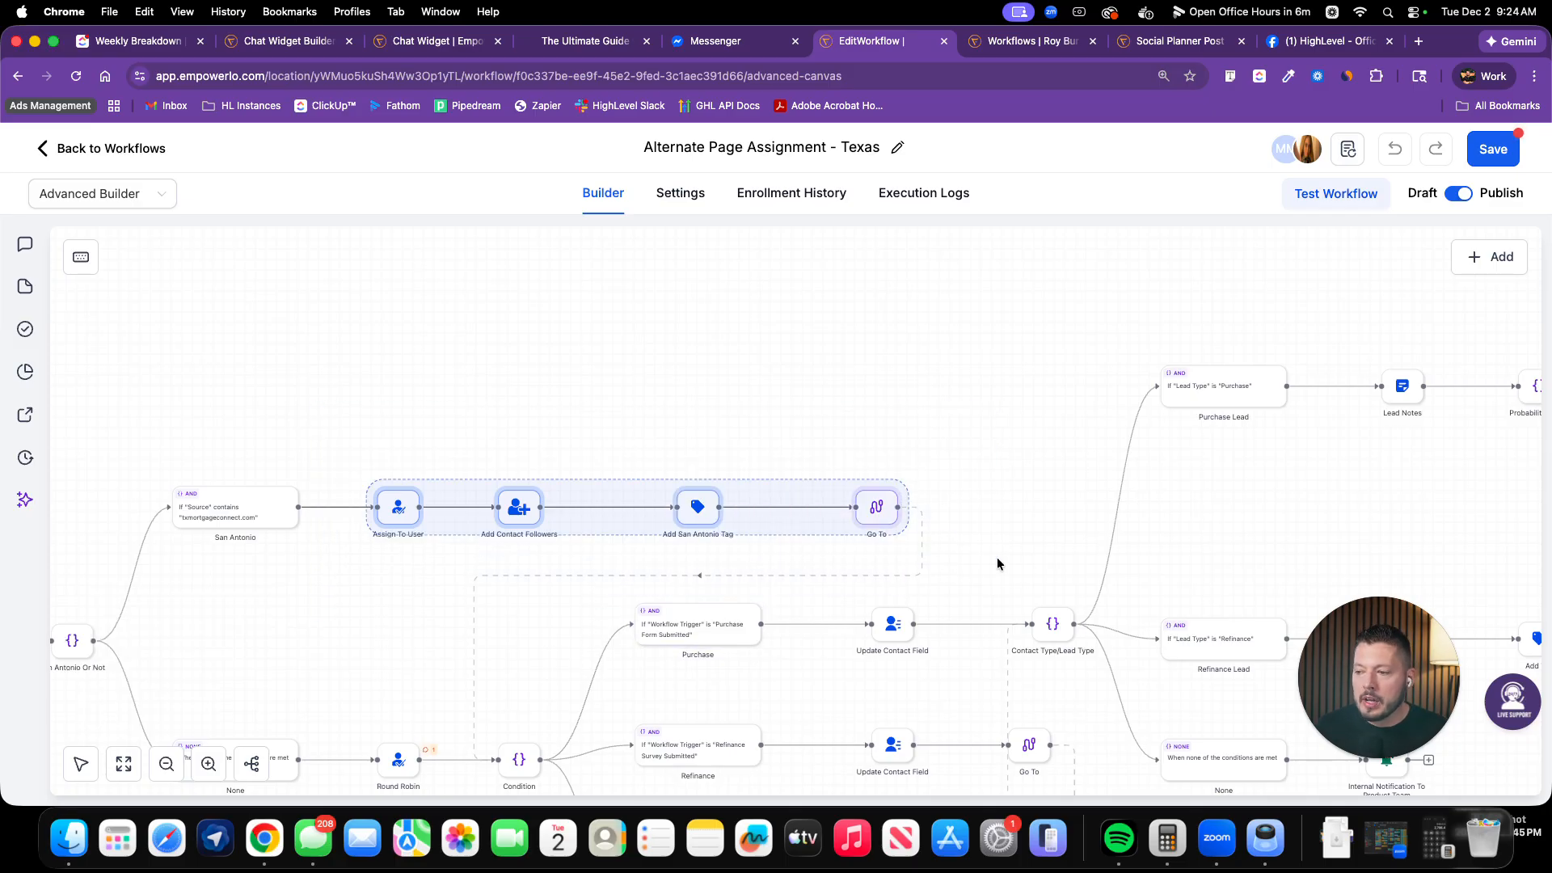
{"action": "right_click", "coordinate": [752, 490]}
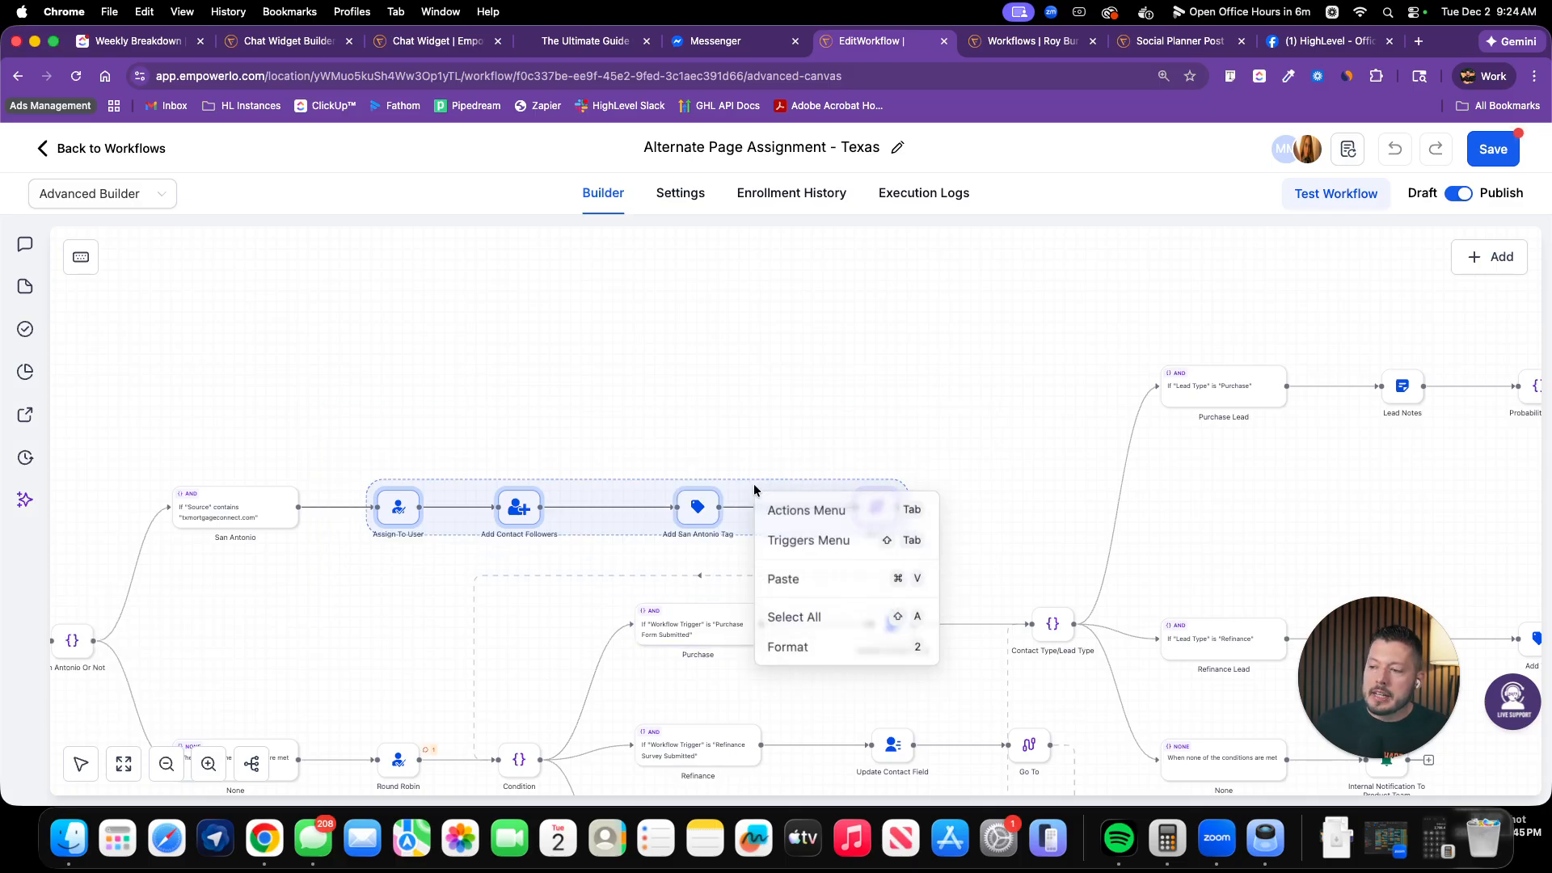
{"action": "left_click", "coordinate": [800, 400]}
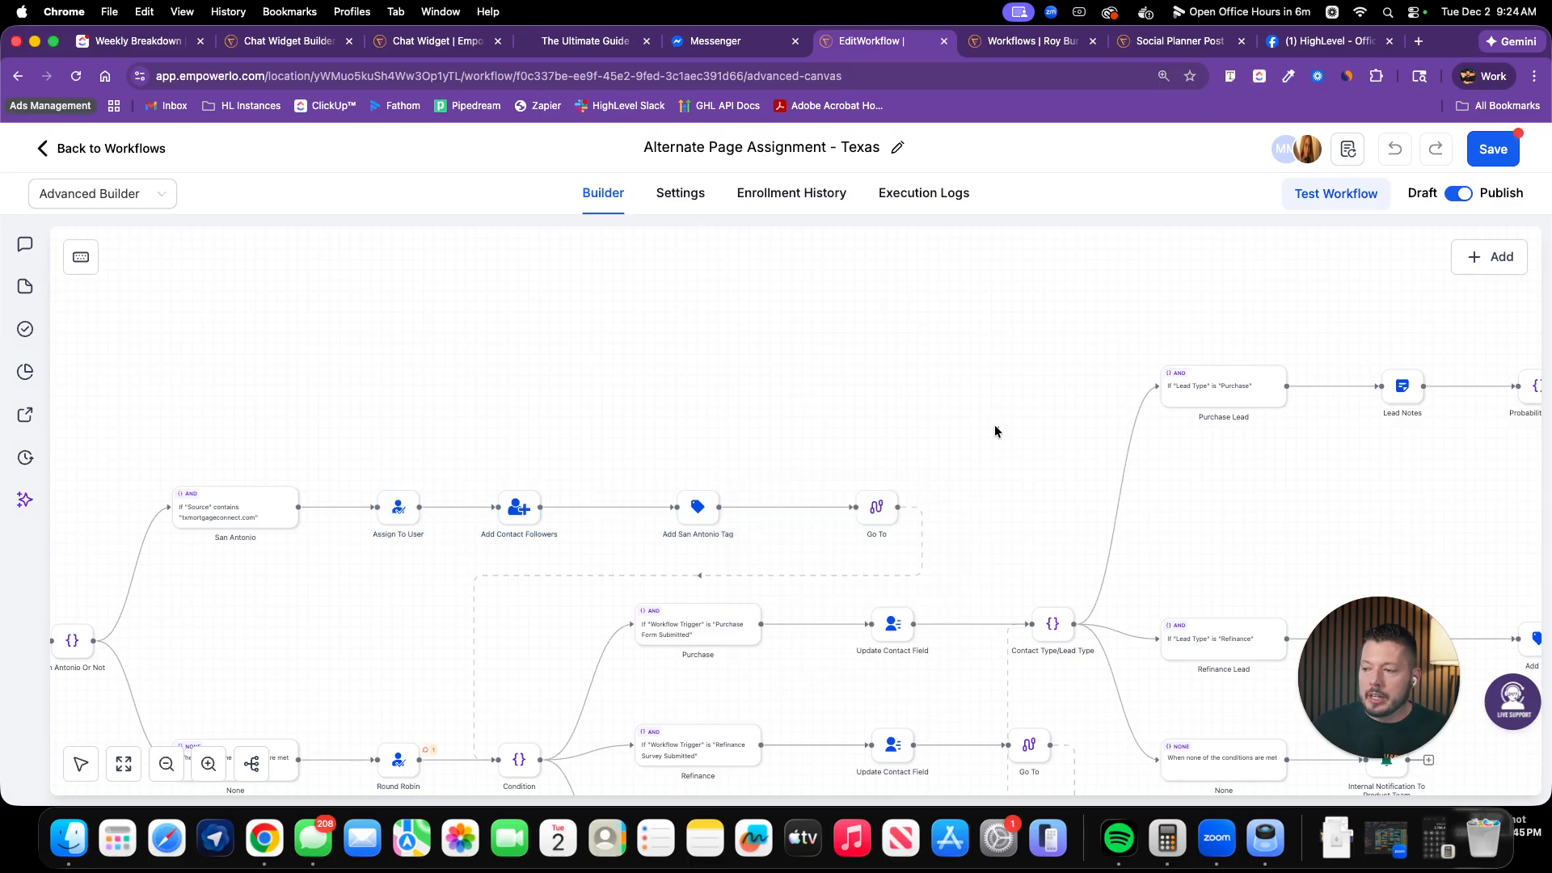
{"action": "left_click_drag", "start_coordinate": [999, 426], "coordinate": [415, 344]}
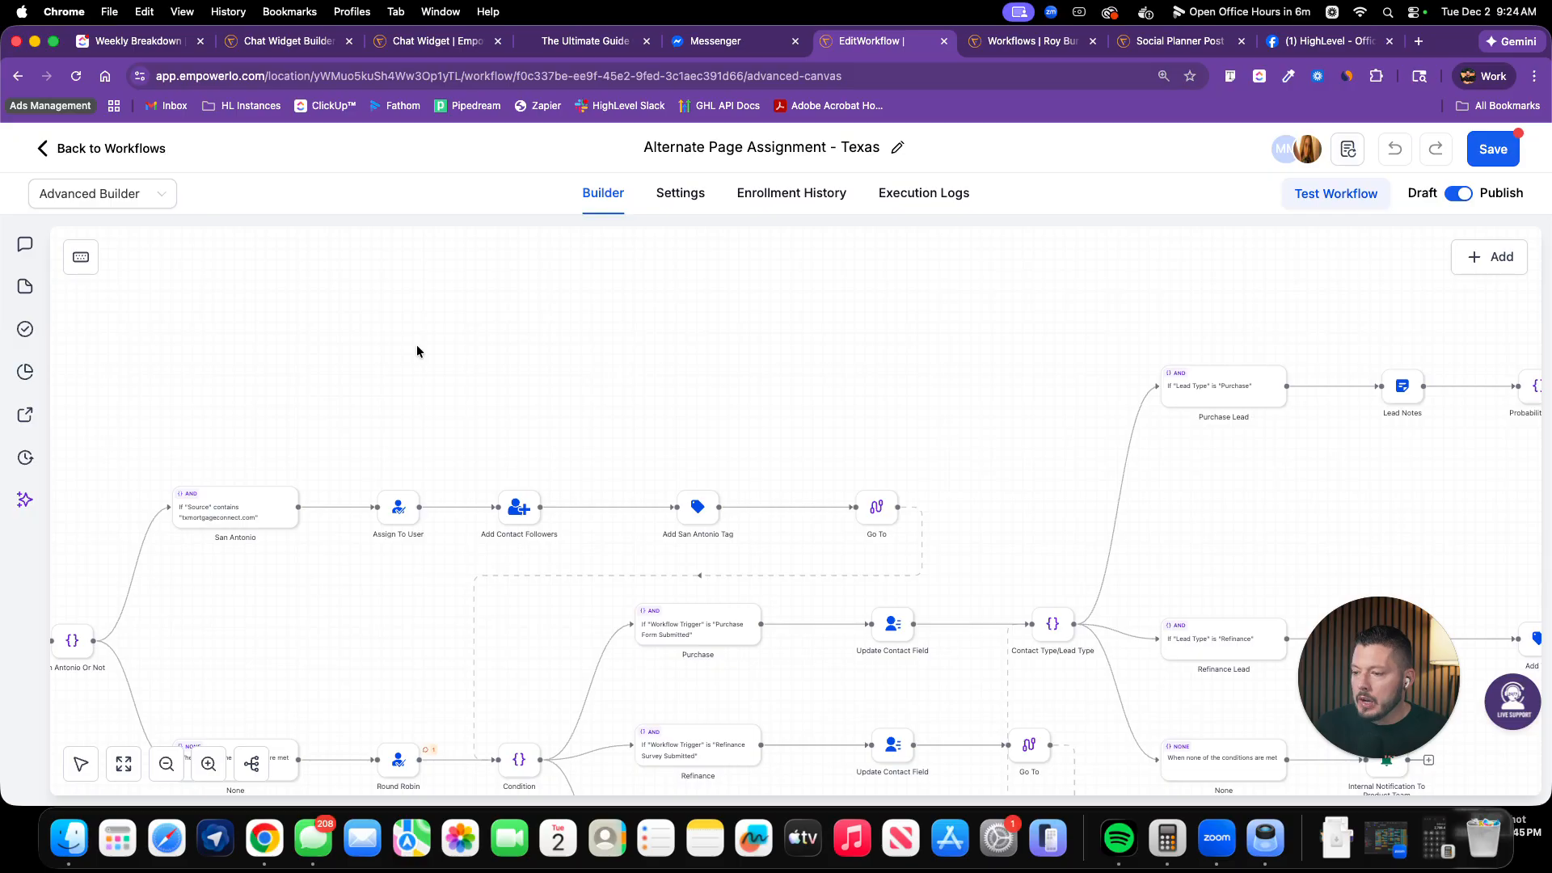
Start an Add Contact Tag action at the open end of the None branch below Refinance
{"action": "scroll", "coordinate": [453, 352], "scroll_direction": "down", "scroll_amount": 5}
{"action": "scroll", "coordinate": [491, 358], "scroll_direction": "up", "scroll_amount": 8}
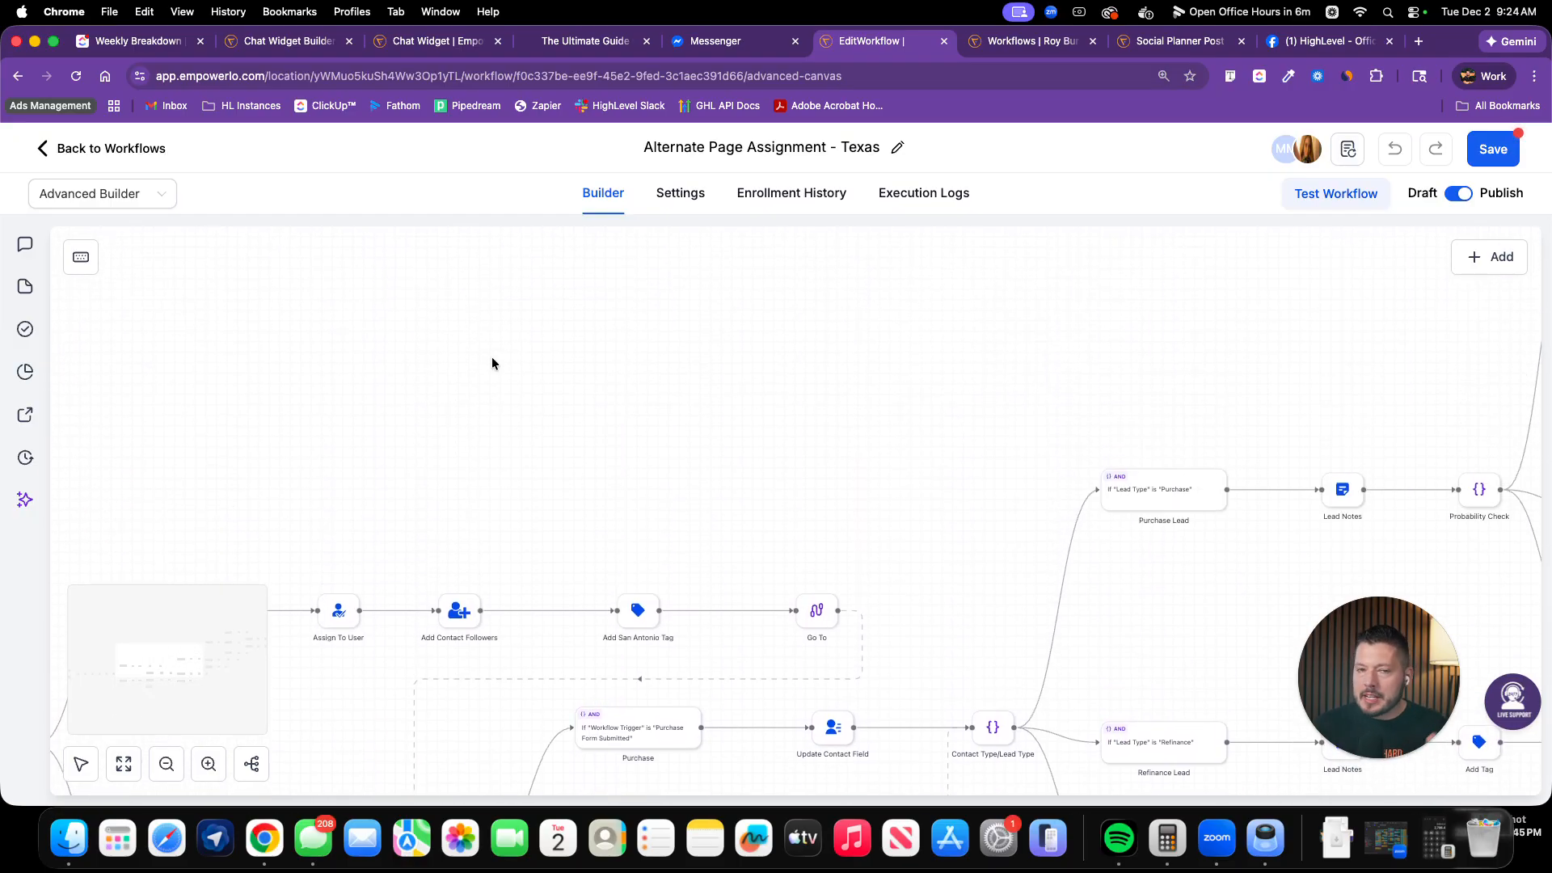
{"action": "scroll", "coordinate": [526, 520], "scroll_direction": "down", "scroll_amount": 10}
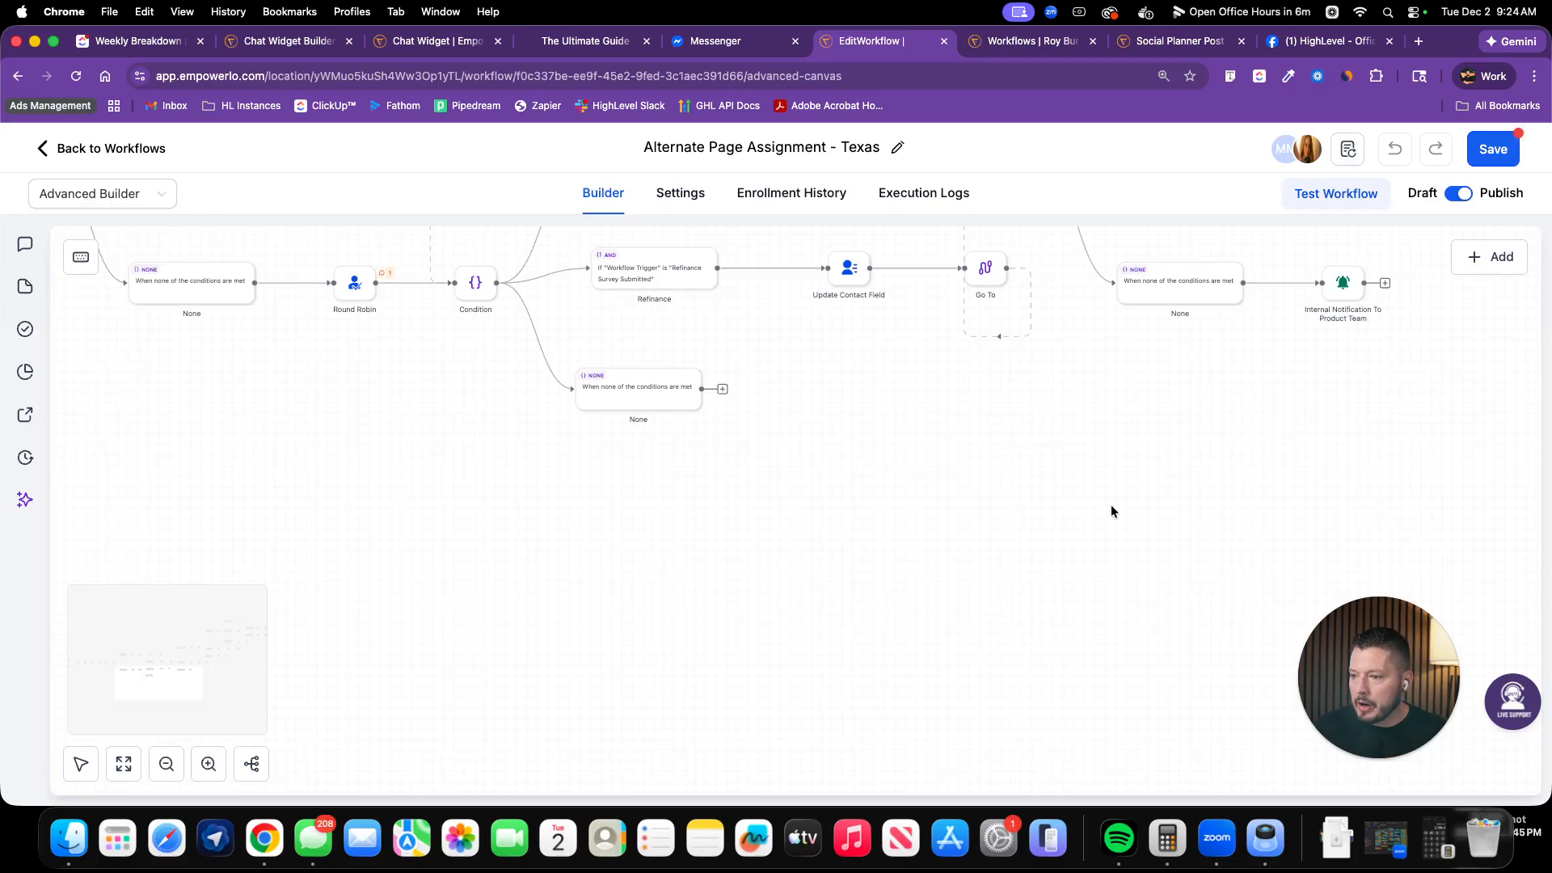
{"action": "left_click", "coordinate": [722, 388]}
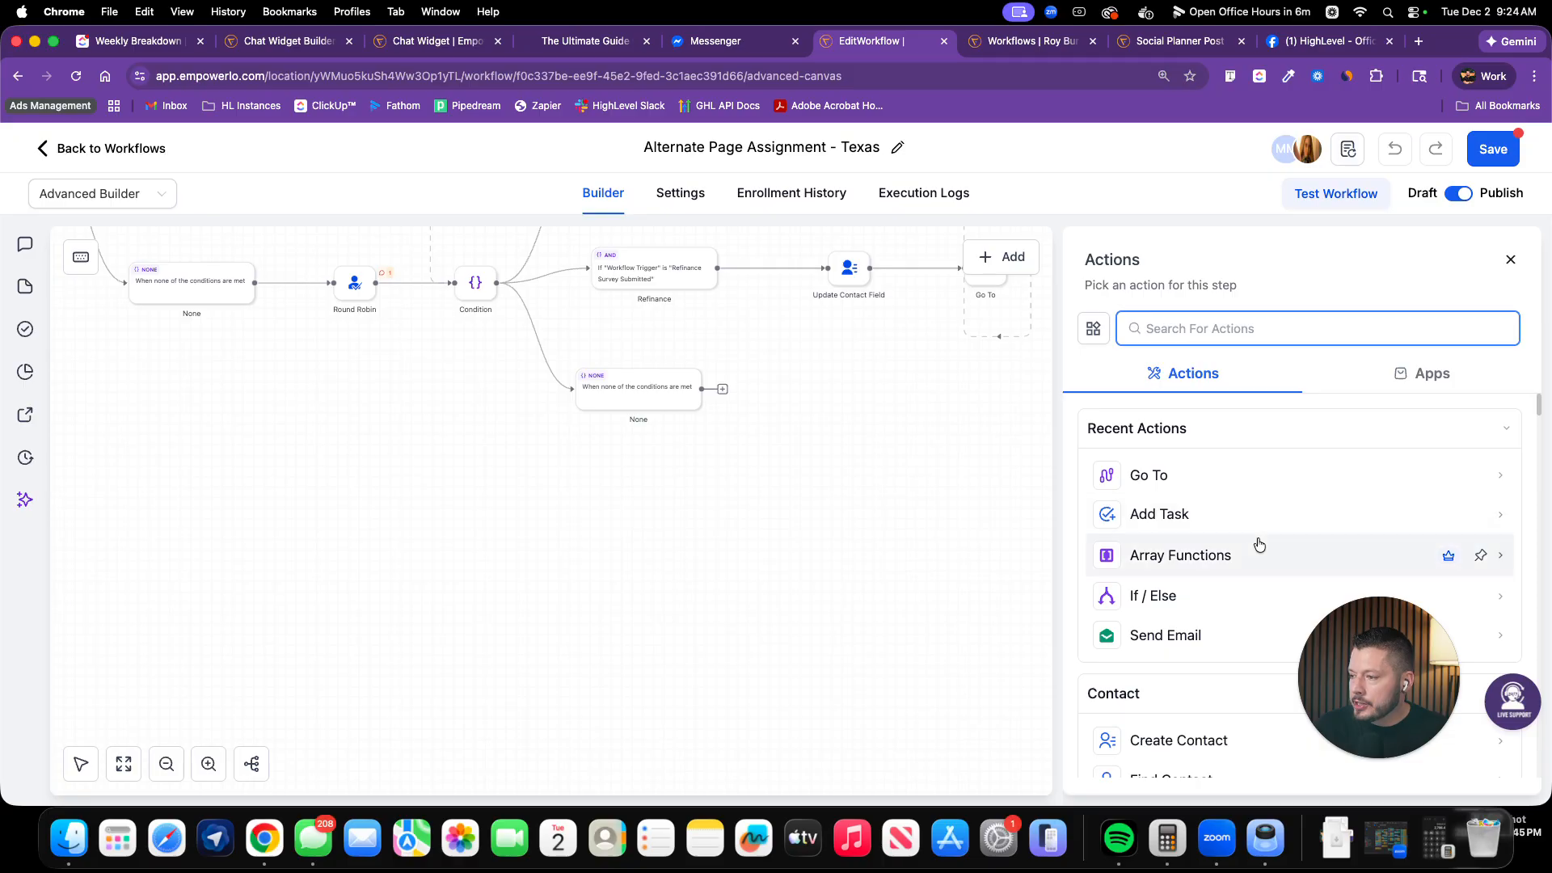
{"action": "scroll", "coordinate": [1212, 550], "scroll_direction": "down", "scroll_amount": 2}
{"action": "scroll", "coordinate": [1202, 555], "scroll_direction": "down", "scroll_amount": 3}
{"action": "scroll", "coordinate": [1199, 555], "scroll_direction": "up", "scroll_amount": 1}
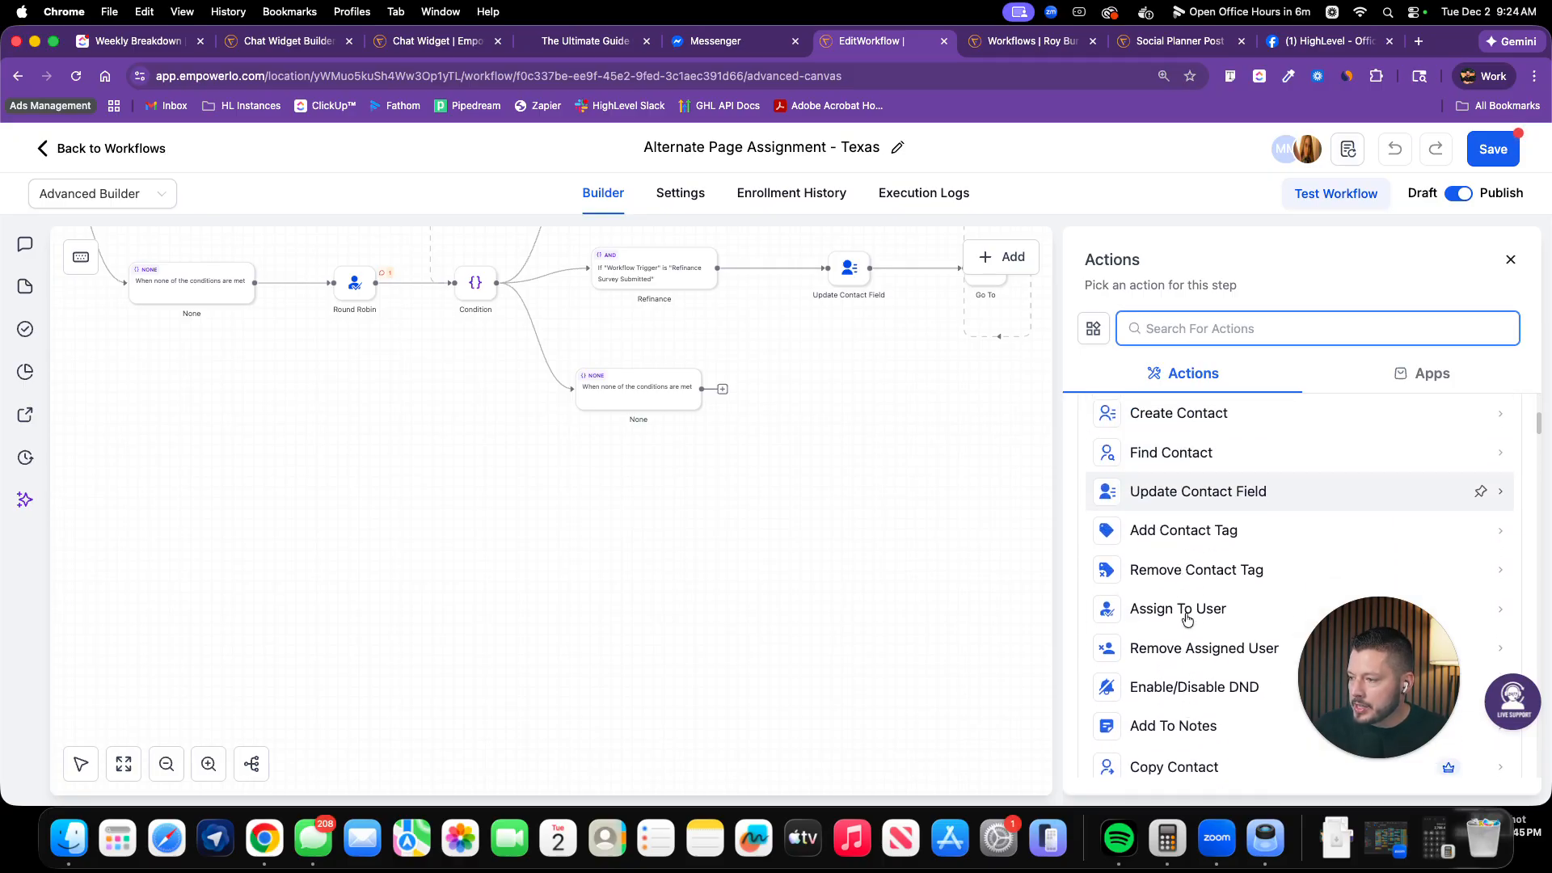
{"action": "left_click", "coordinate": [1197, 548]}
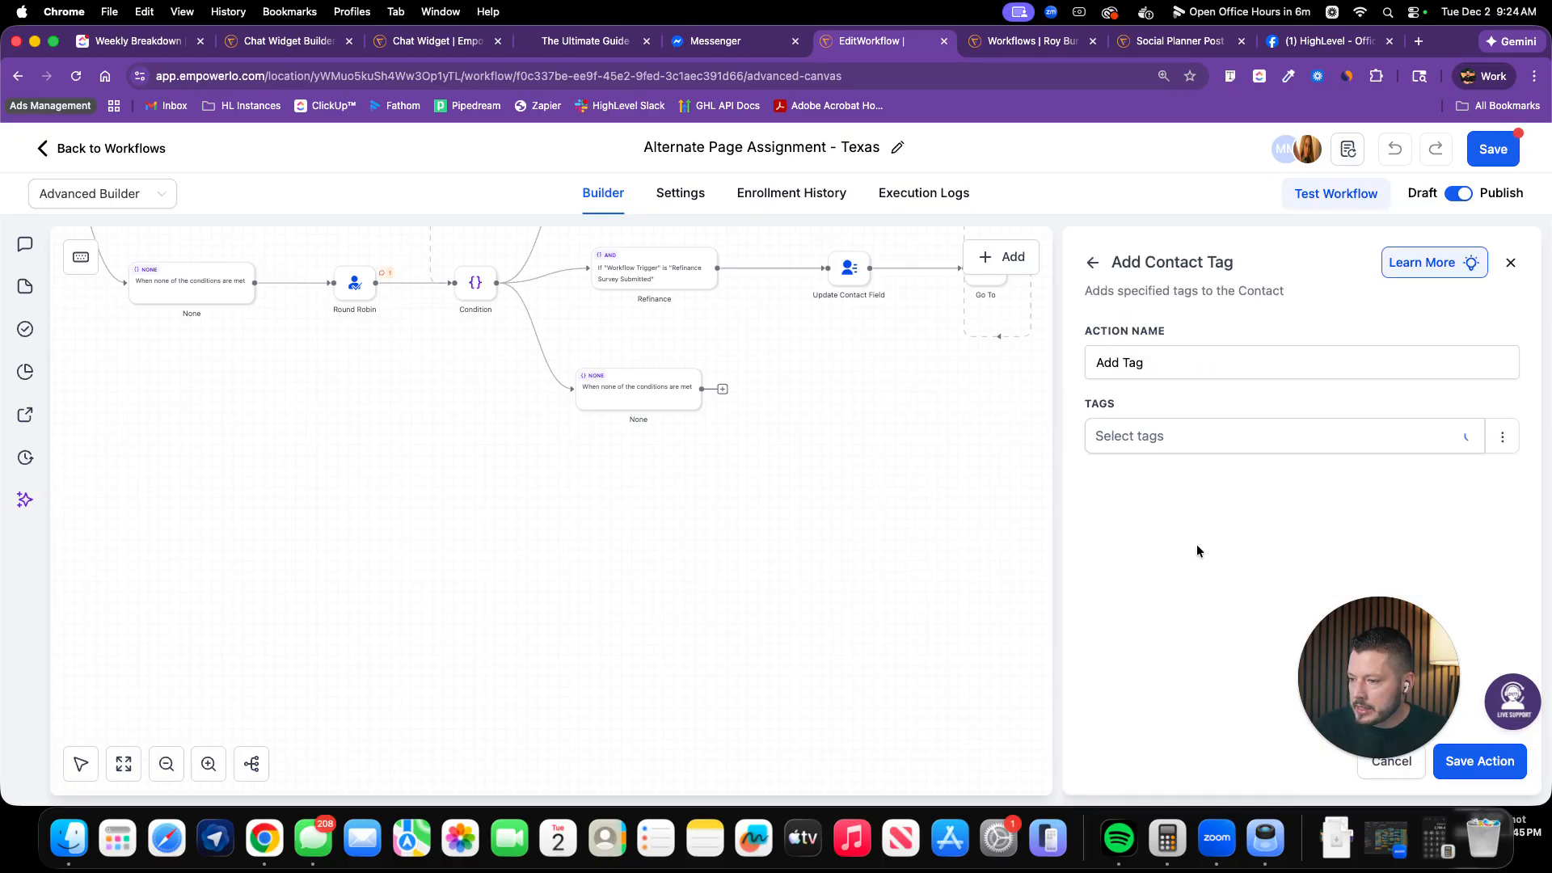
Assign the tag "long term 2024" to the Add Tag action and save the action
{"action": "left_click", "coordinate": [1293, 440]}
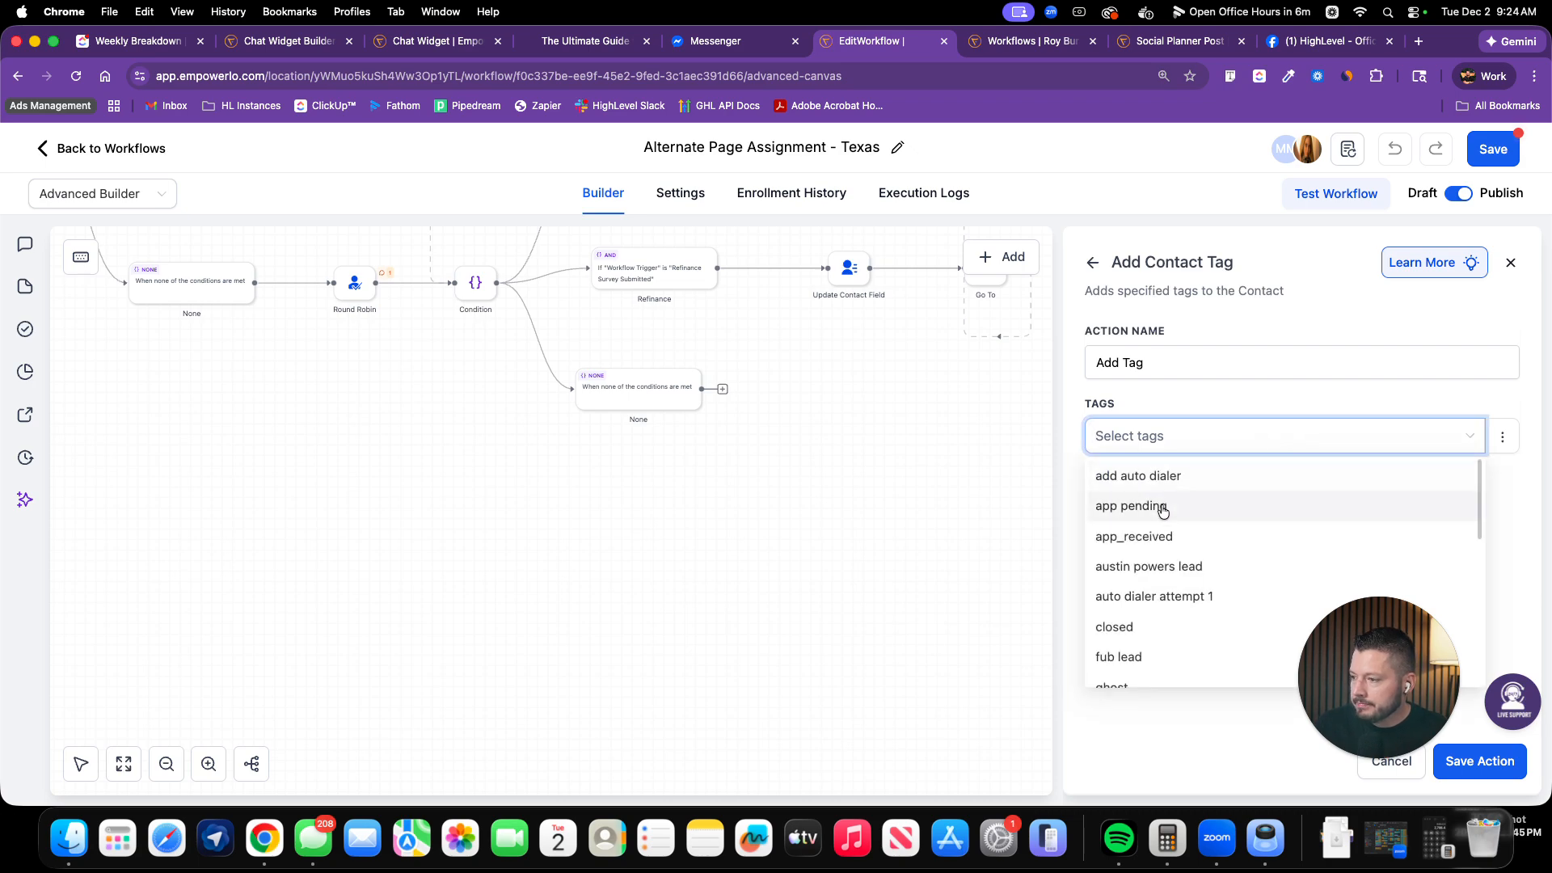
{"action": "scroll", "coordinate": [1152, 577], "scroll_direction": "down", "scroll_amount": 1}
{"action": "scroll", "coordinate": [1156, 575], "scroll_direction": "down", "scroll_amount": 4}
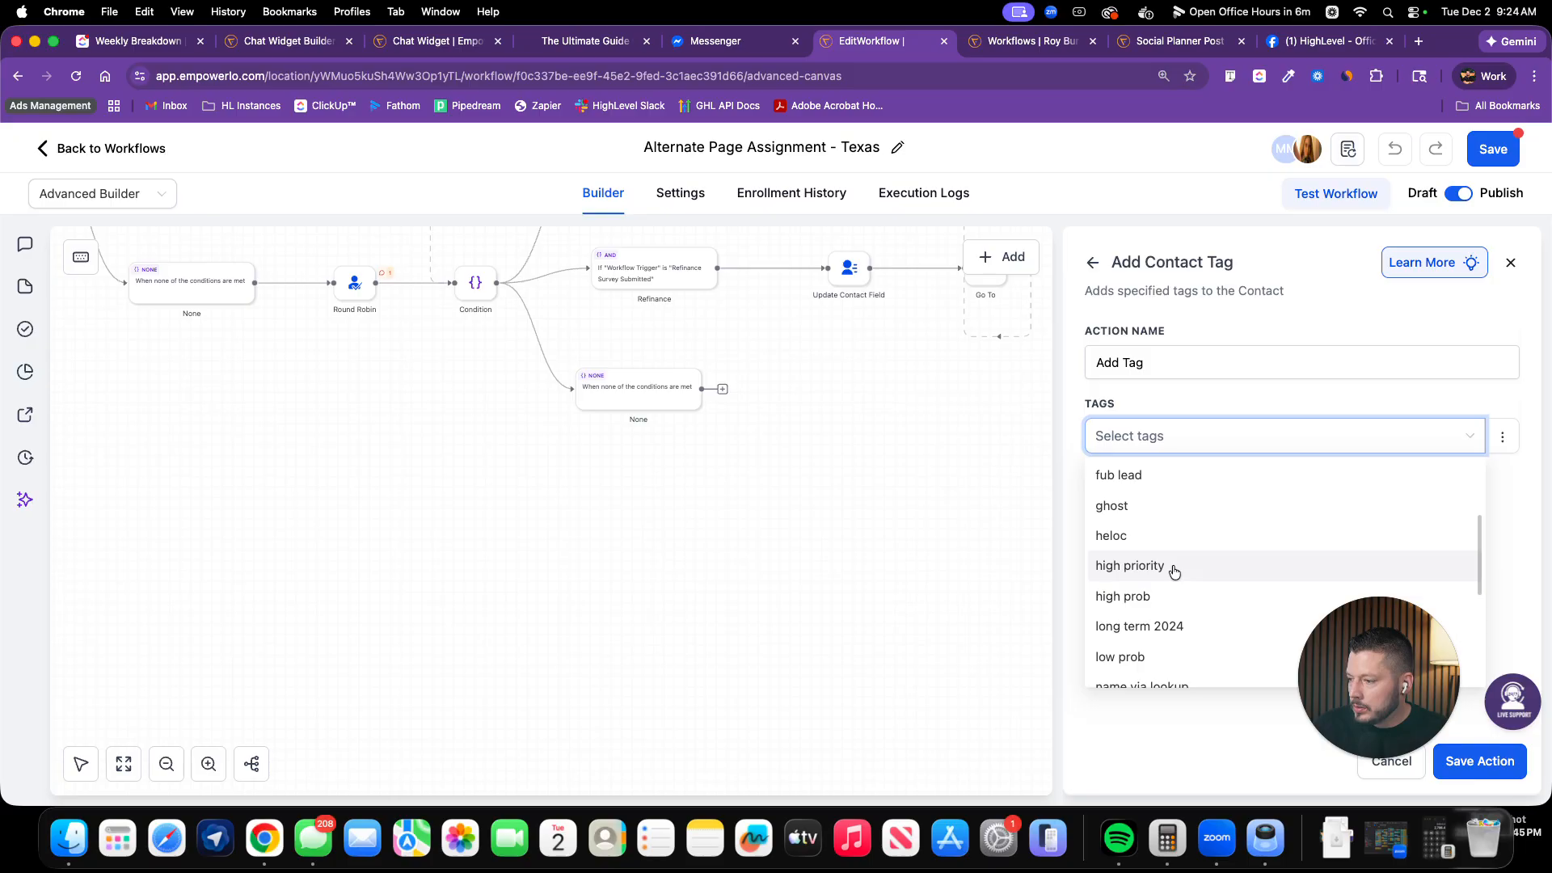
{"action": "left_click", "coordinate": [1173, 540]}
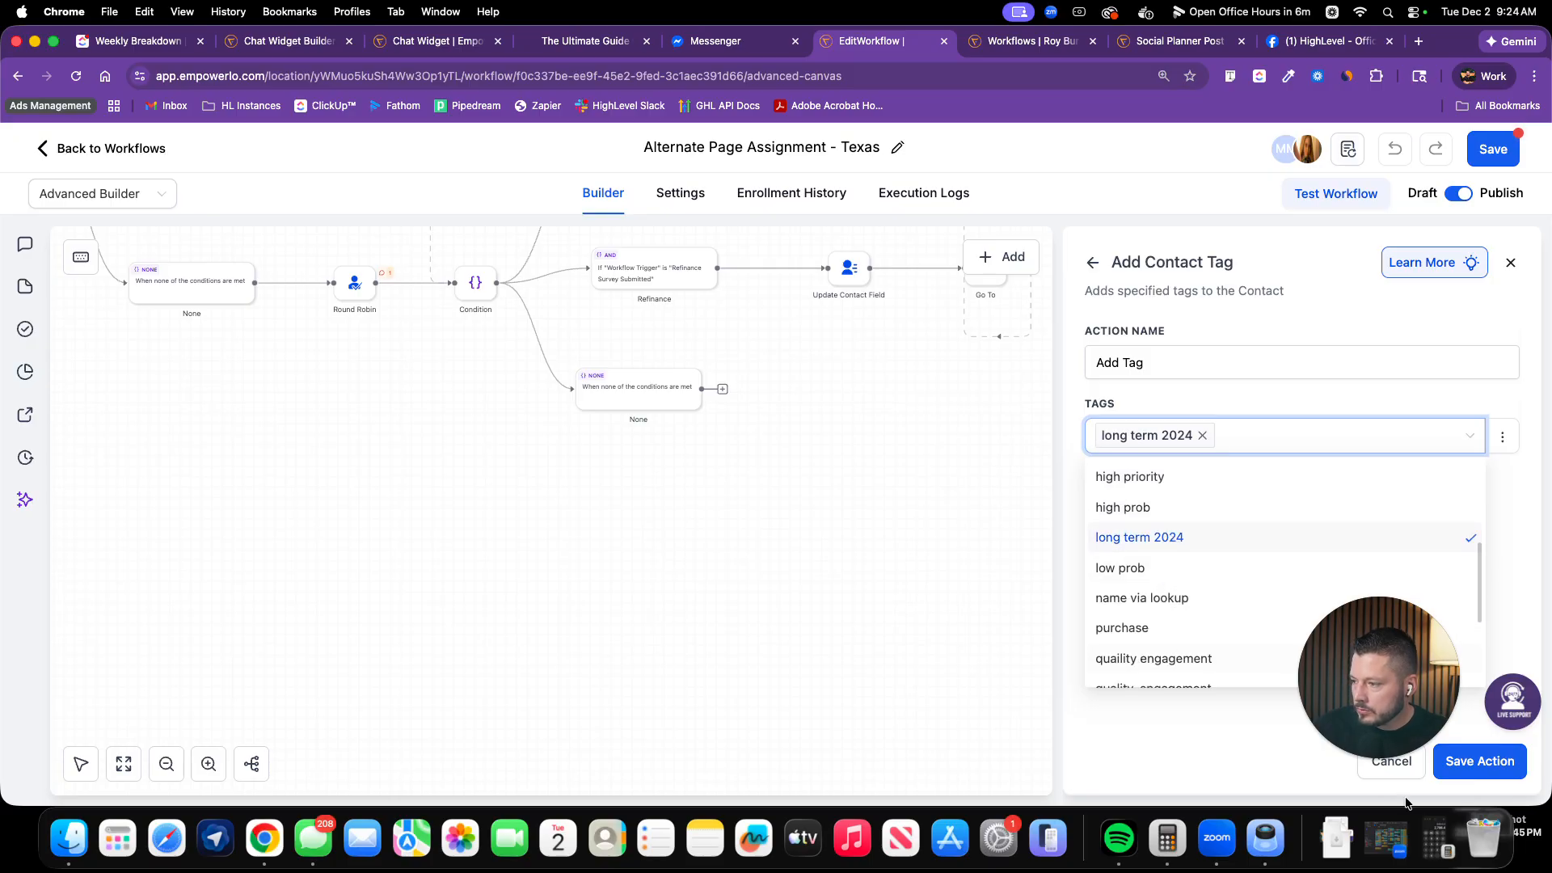
{"action": "left_click", "coordinate": [1478, 764]}
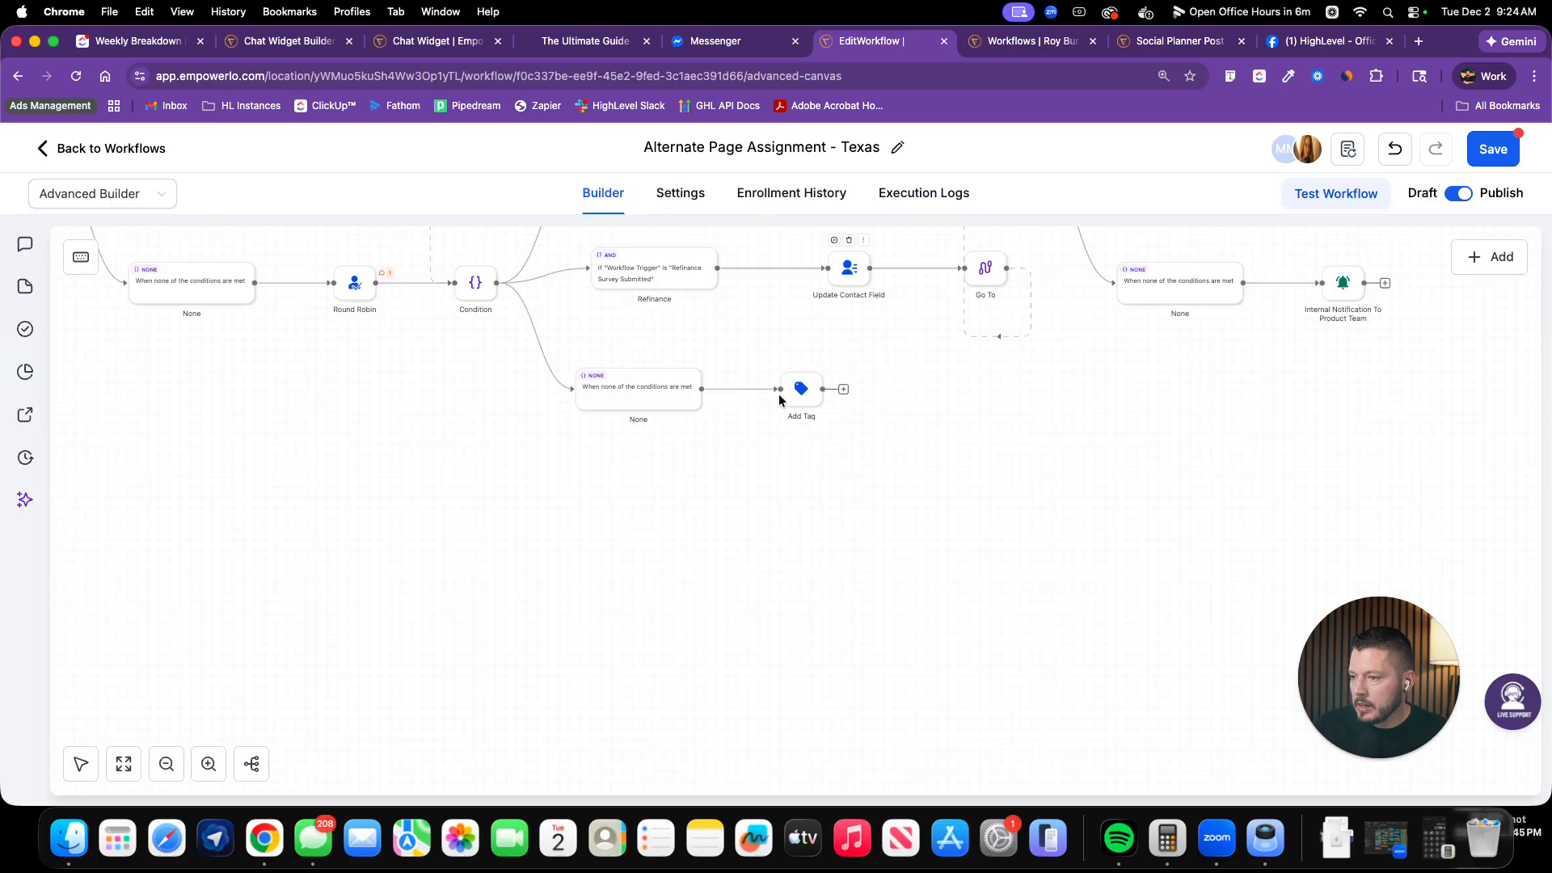
Move the Add Tag action far below its None branch on the canvas
{"action": "left_click_drag", "start_coordinate": [802, 397], "coordinate": [764, 715]}
{"action": "scroll", "coordinate": [764, 703], "scroll_direction": "down", "scroll_amount": 3}
{"action": "scroll", "coordinate": [934, 603], "scroll_direction": "up", "scroll_amount": 3}
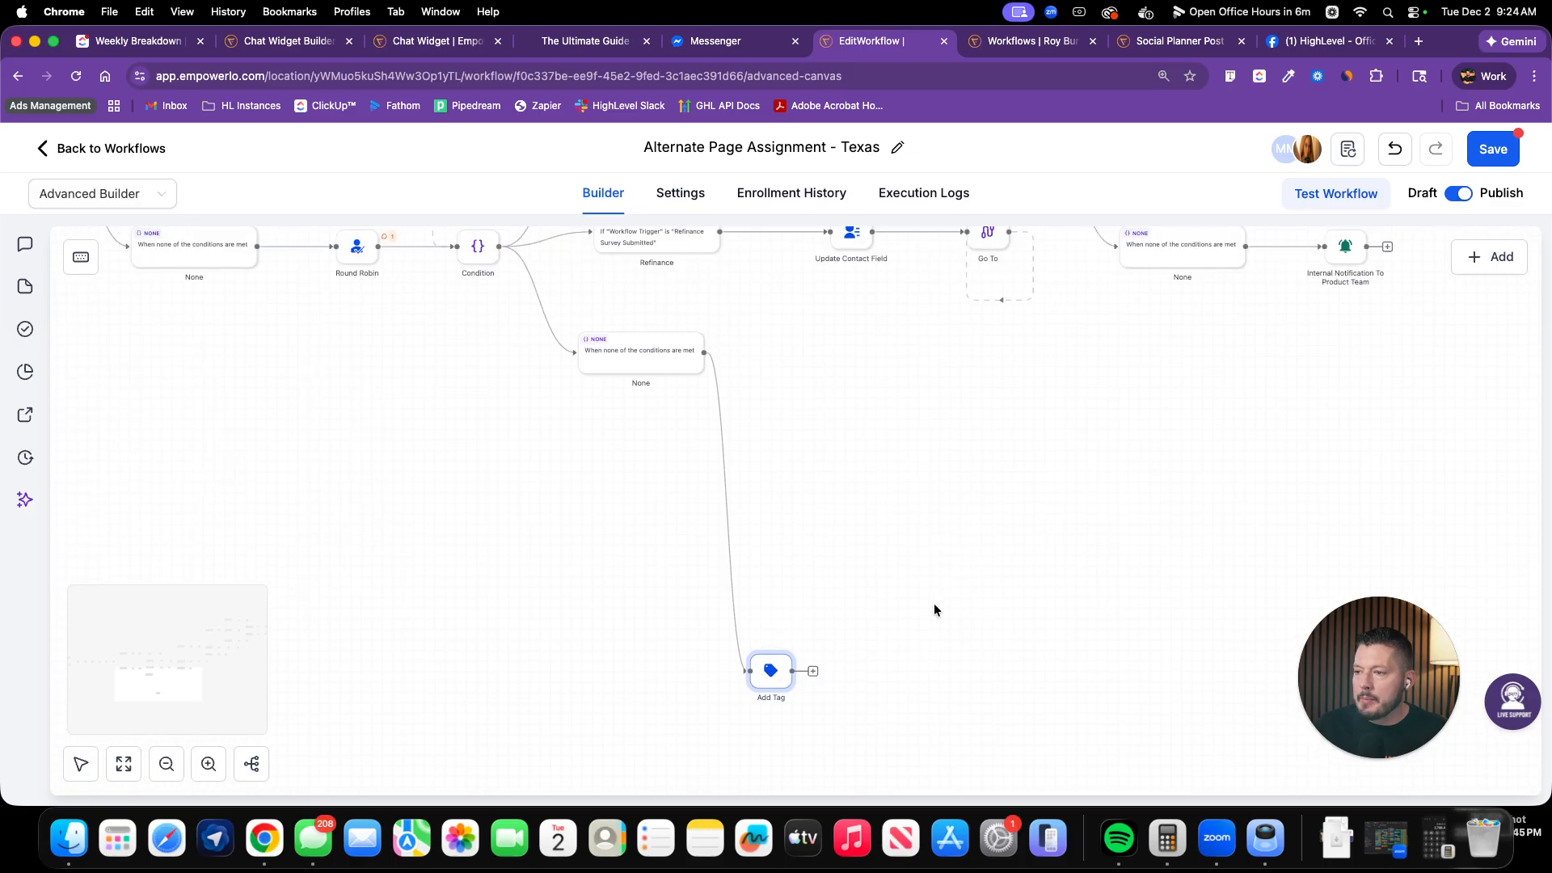
{"action": "scroll", "coordinate": [933, 603], "scroll_direction": "right", "scroll_amount": 3}
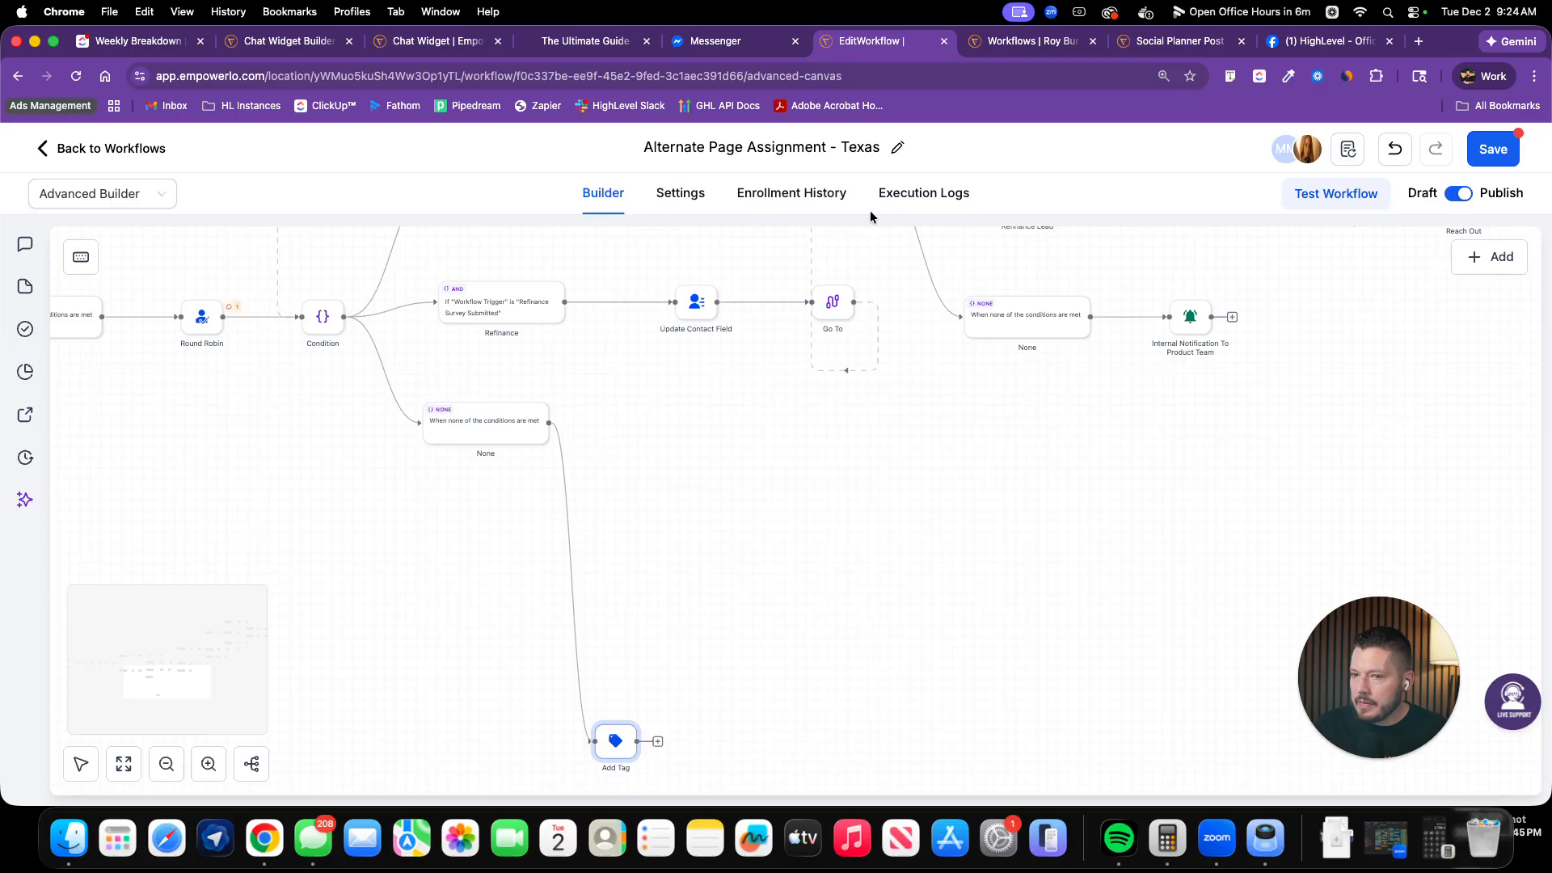
Add an Enable/Disable DND action after Add Tag, set to disable DND for specific channels with SMS chosen, and save it
{"action": "left_click", "coordinate": [657, 743]}
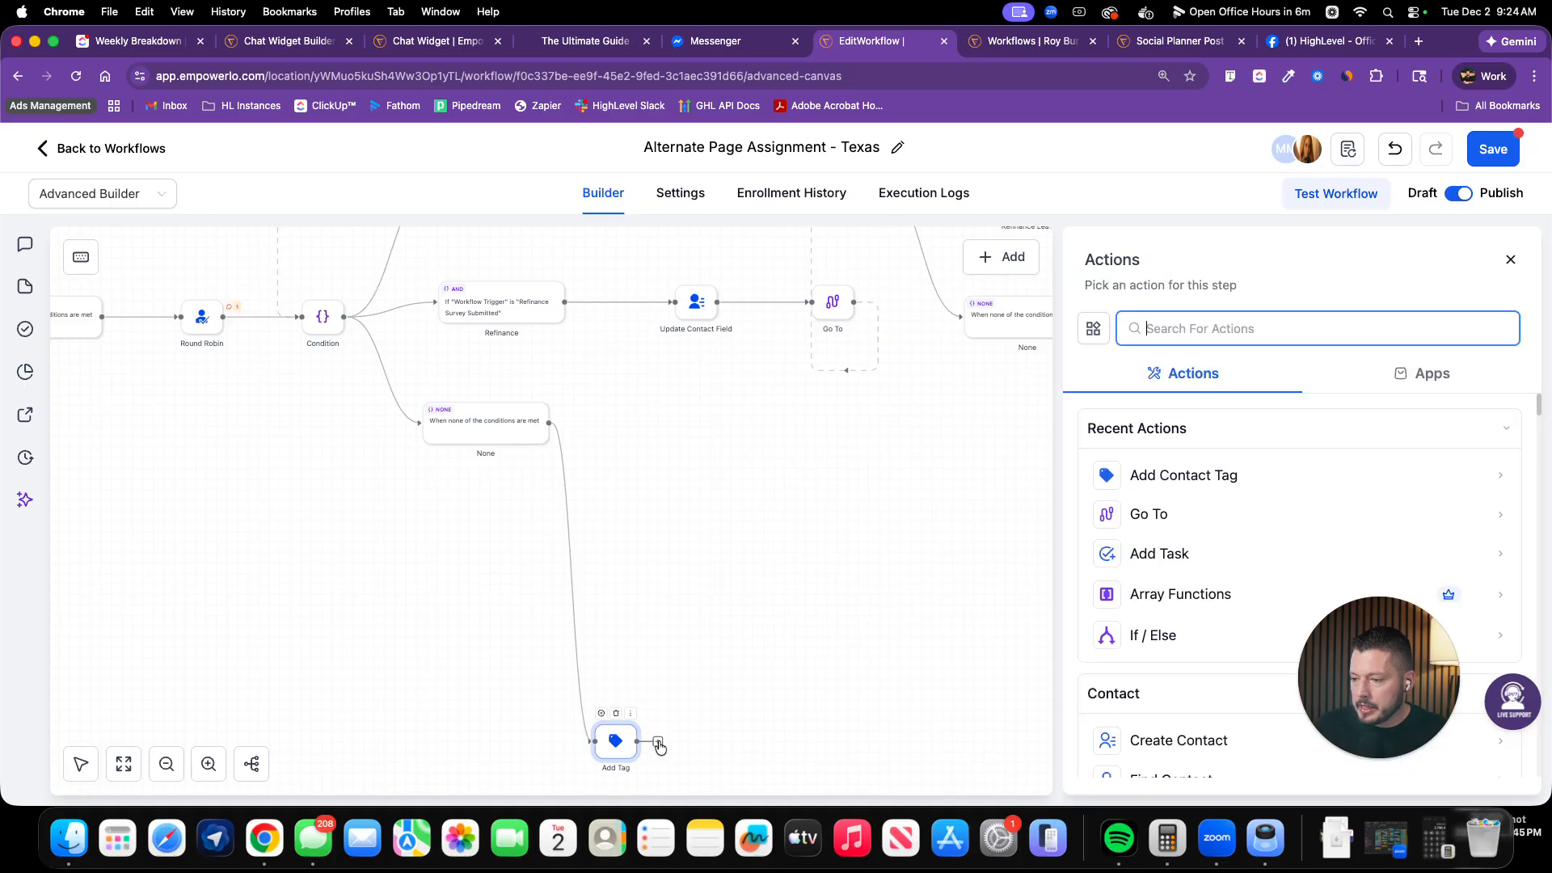
{"action": "scroll", "coordinate": [1180, 590], "scroll_direction": "down", "scroll_amount": 3}
{"action": "scroll", "coordinate": [1201, 590], "scroll_direction": "down", "scroll_amount": 5}
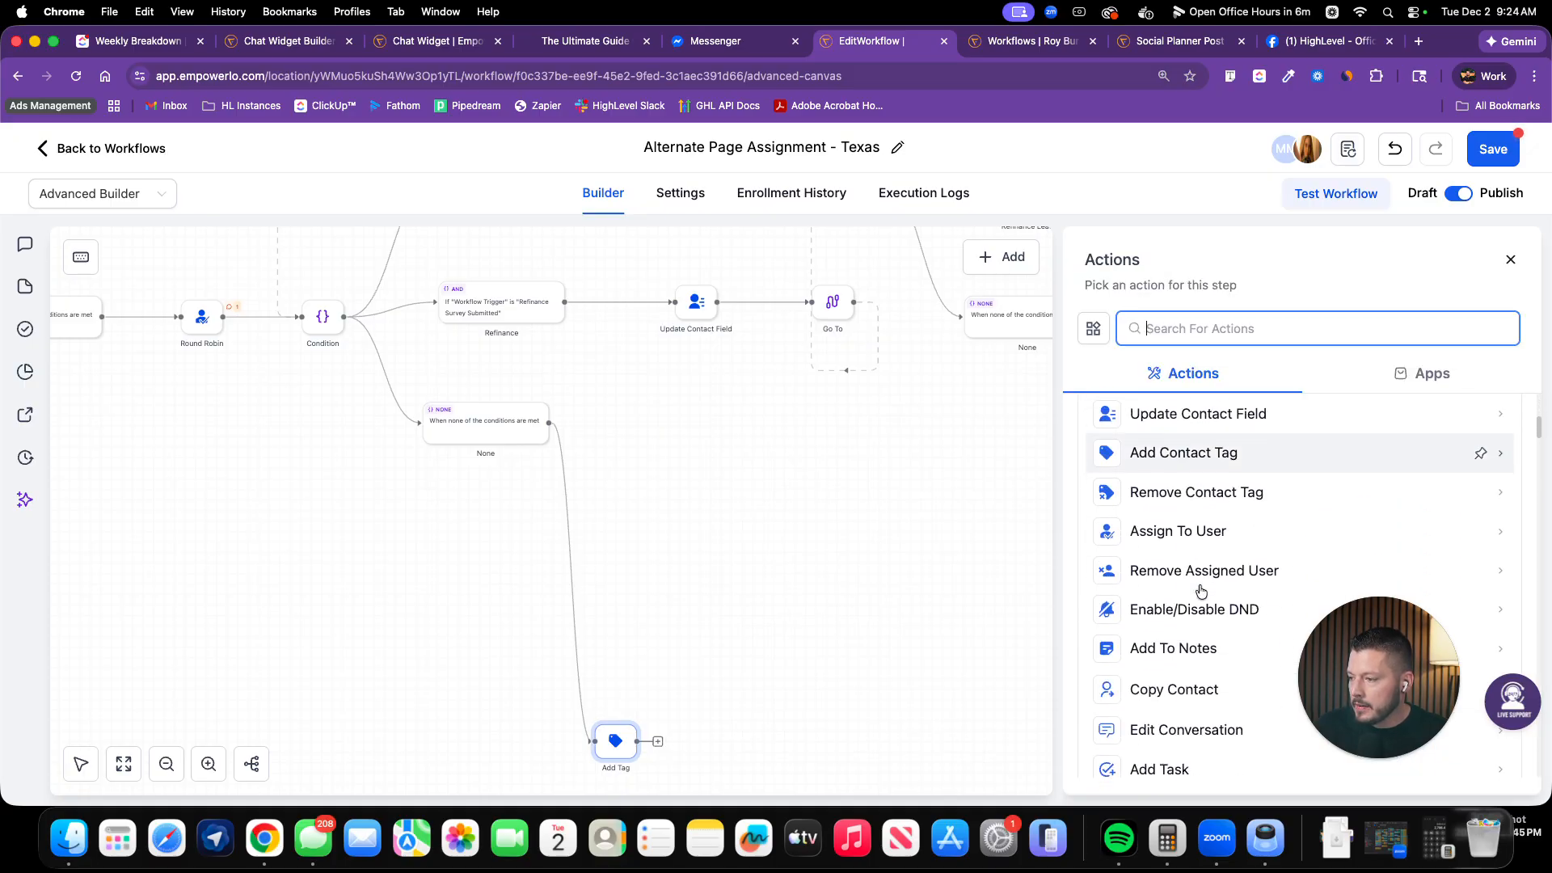
{"action": "left_click", "coordinate": [1213, 521]}
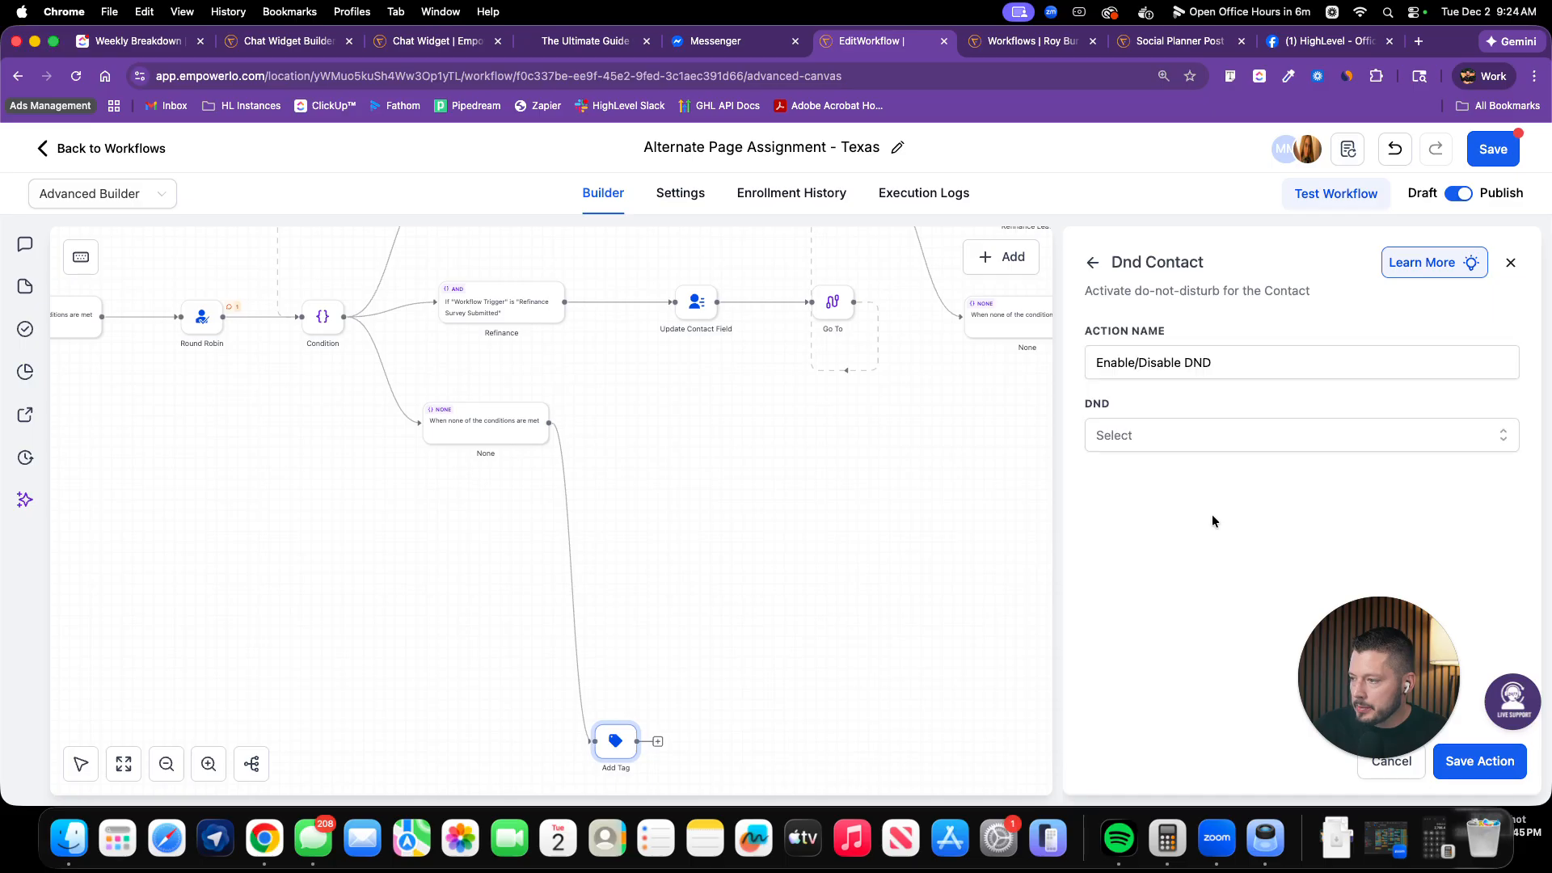
{"action": "left_click", "coordinate": [1147, 436]}
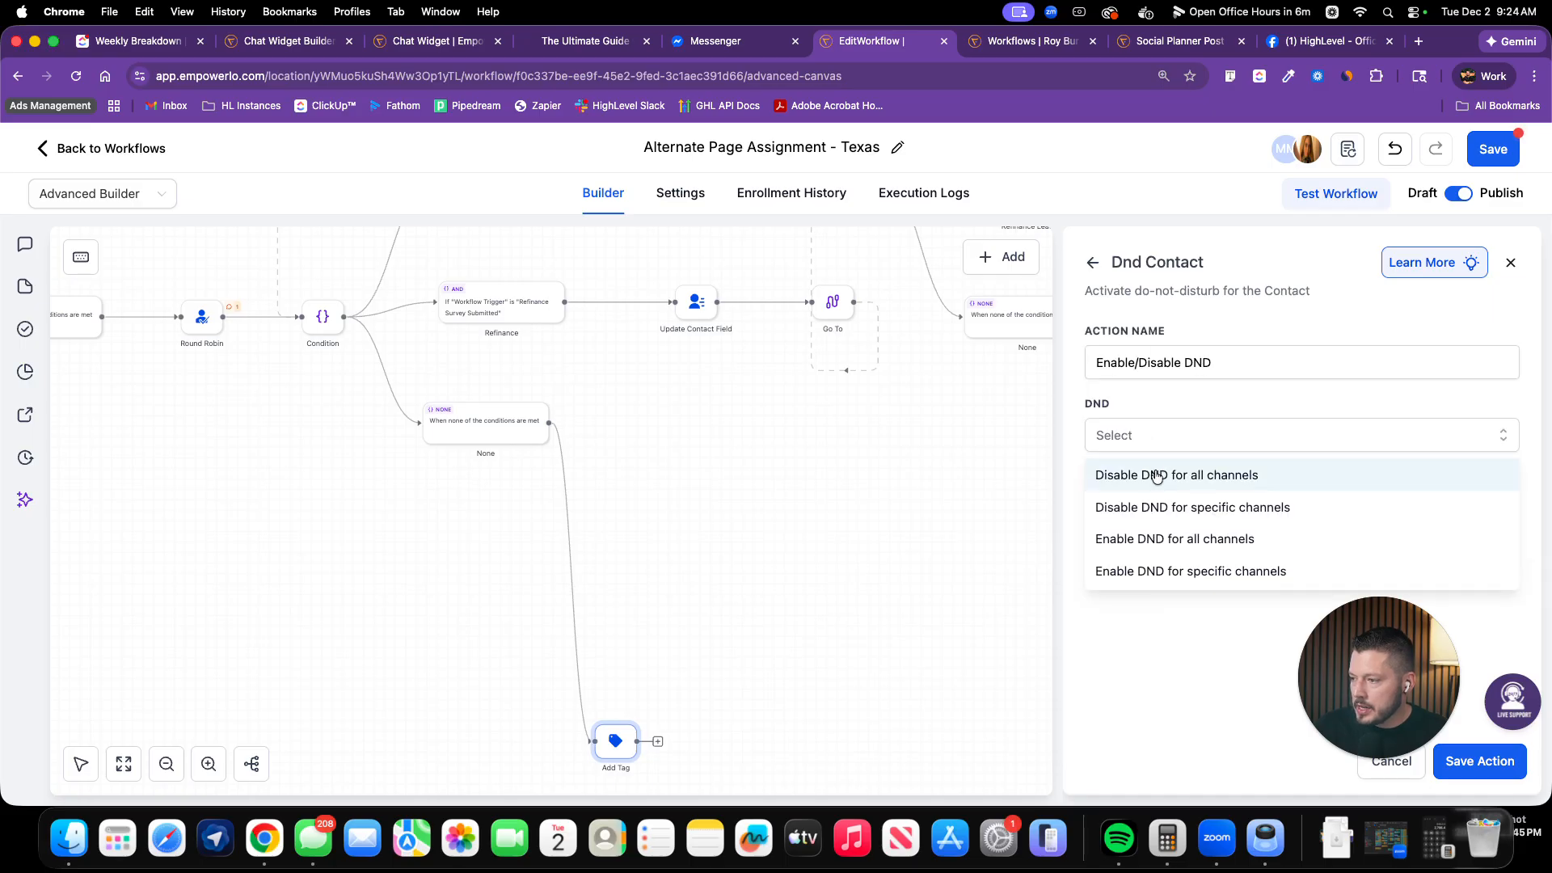
{"action": "left_click", "coordinate": [1154, 507]}
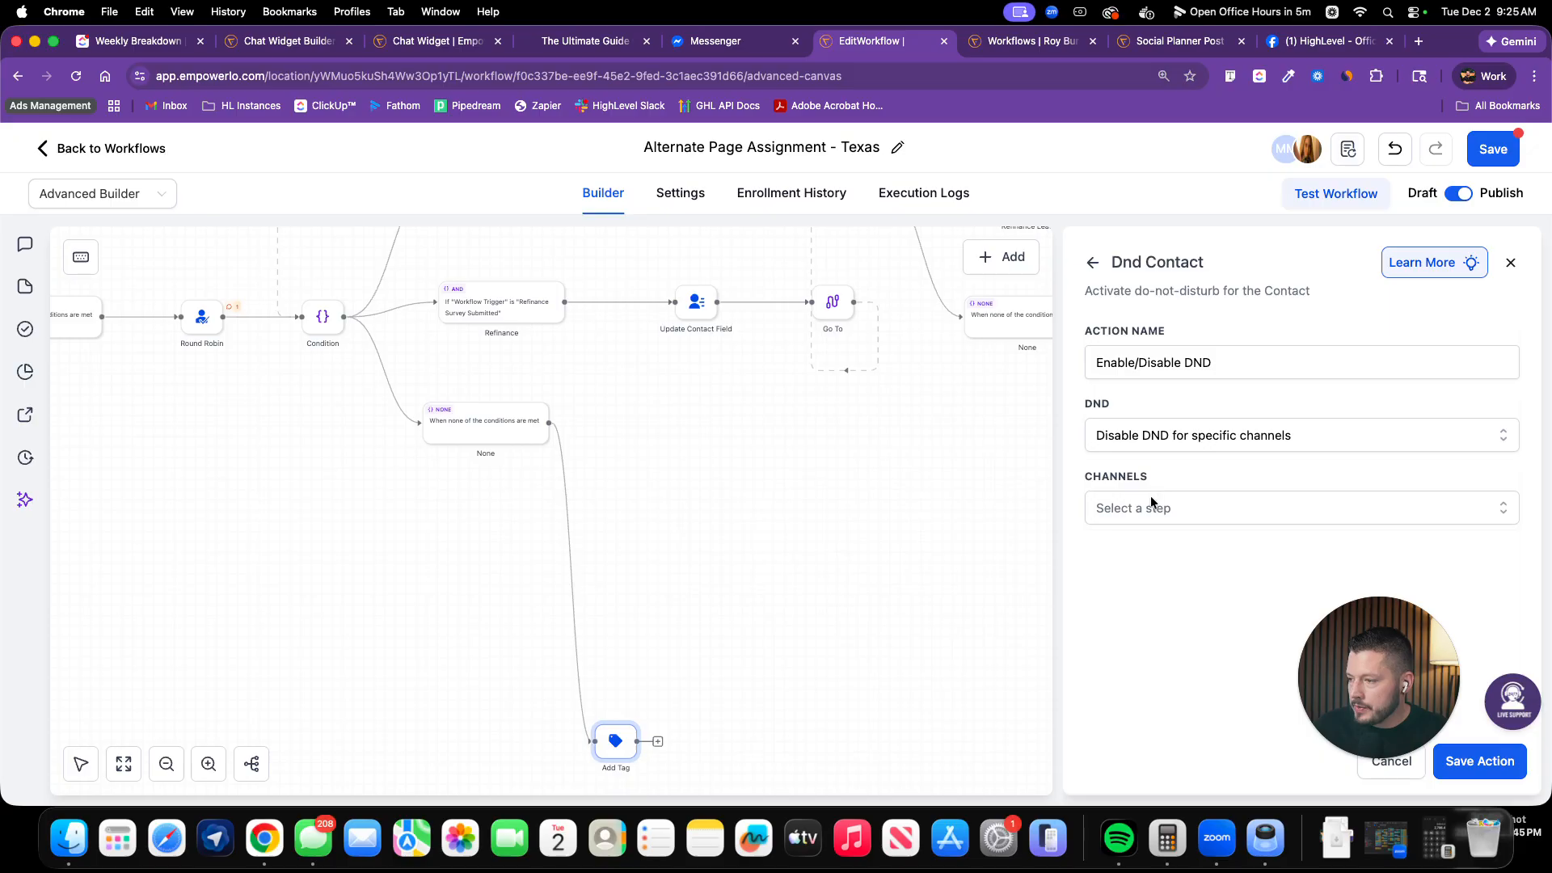
{"action": "left_click", "coordinate": [1150, 513]}
{"action": "left_click", "coordinate": [1111, 643]}
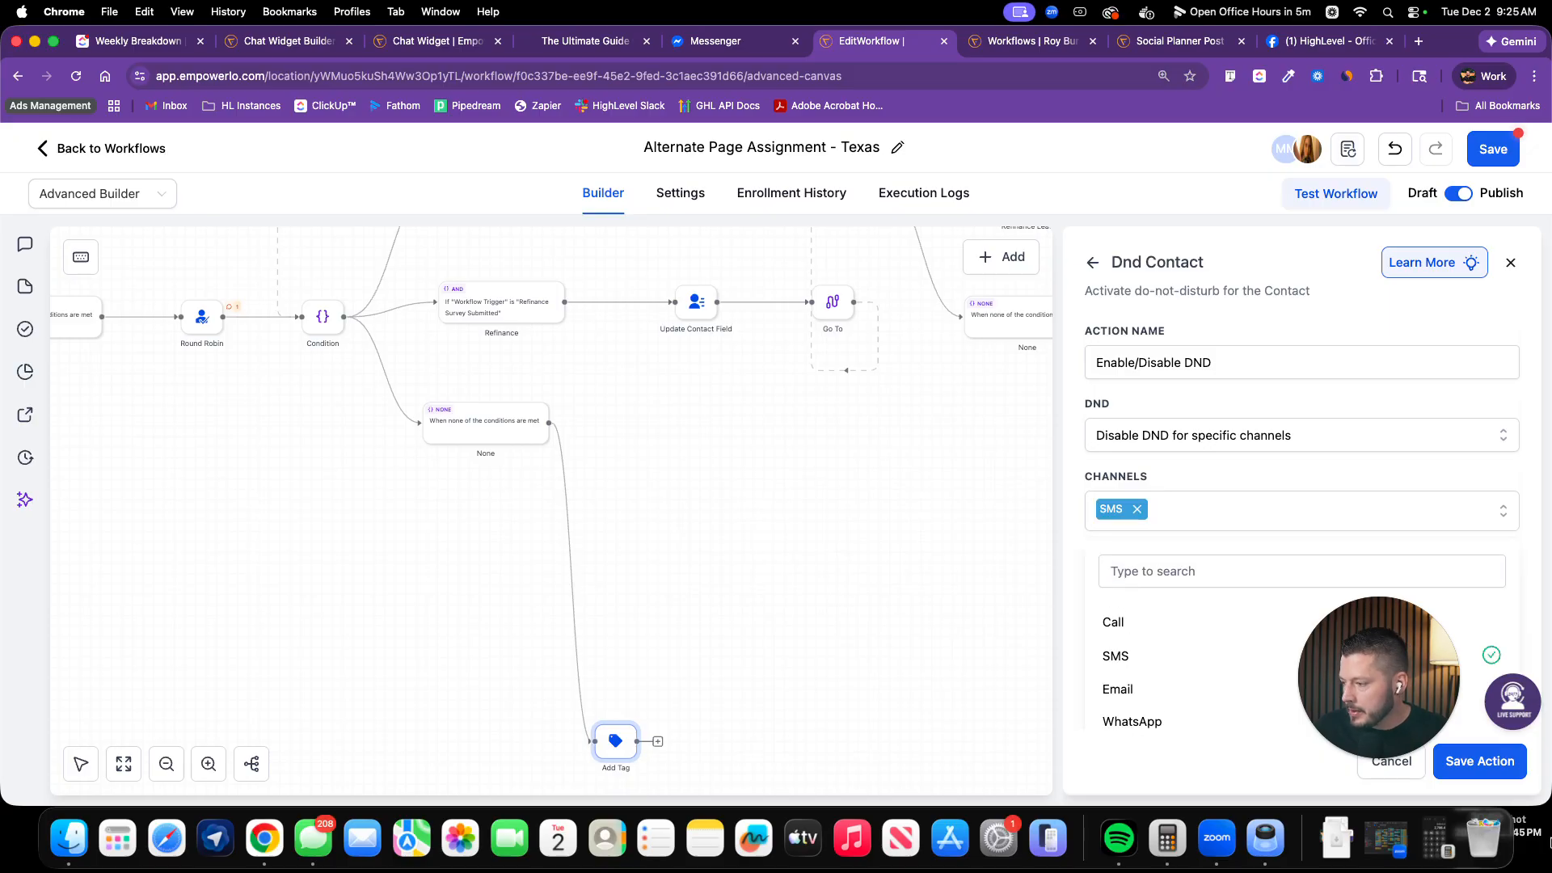
{"action": "left_click", "coordinate": [1479, 760]}
Reposition the Enable/Disable DND action so it sits higher than the Add Tag action
{"action": "scroll", "coordinate": [739, 551], "scroll_direction": "down", "scroll_amount": 5}
{"action": "left_click_drag", "start_coordinate": [753, 423], "coordinate": [774, 299]}
{"action": "scroll", "coordinate": [774, 295], "scroll_direction": "up", "scroll_amount": 5}
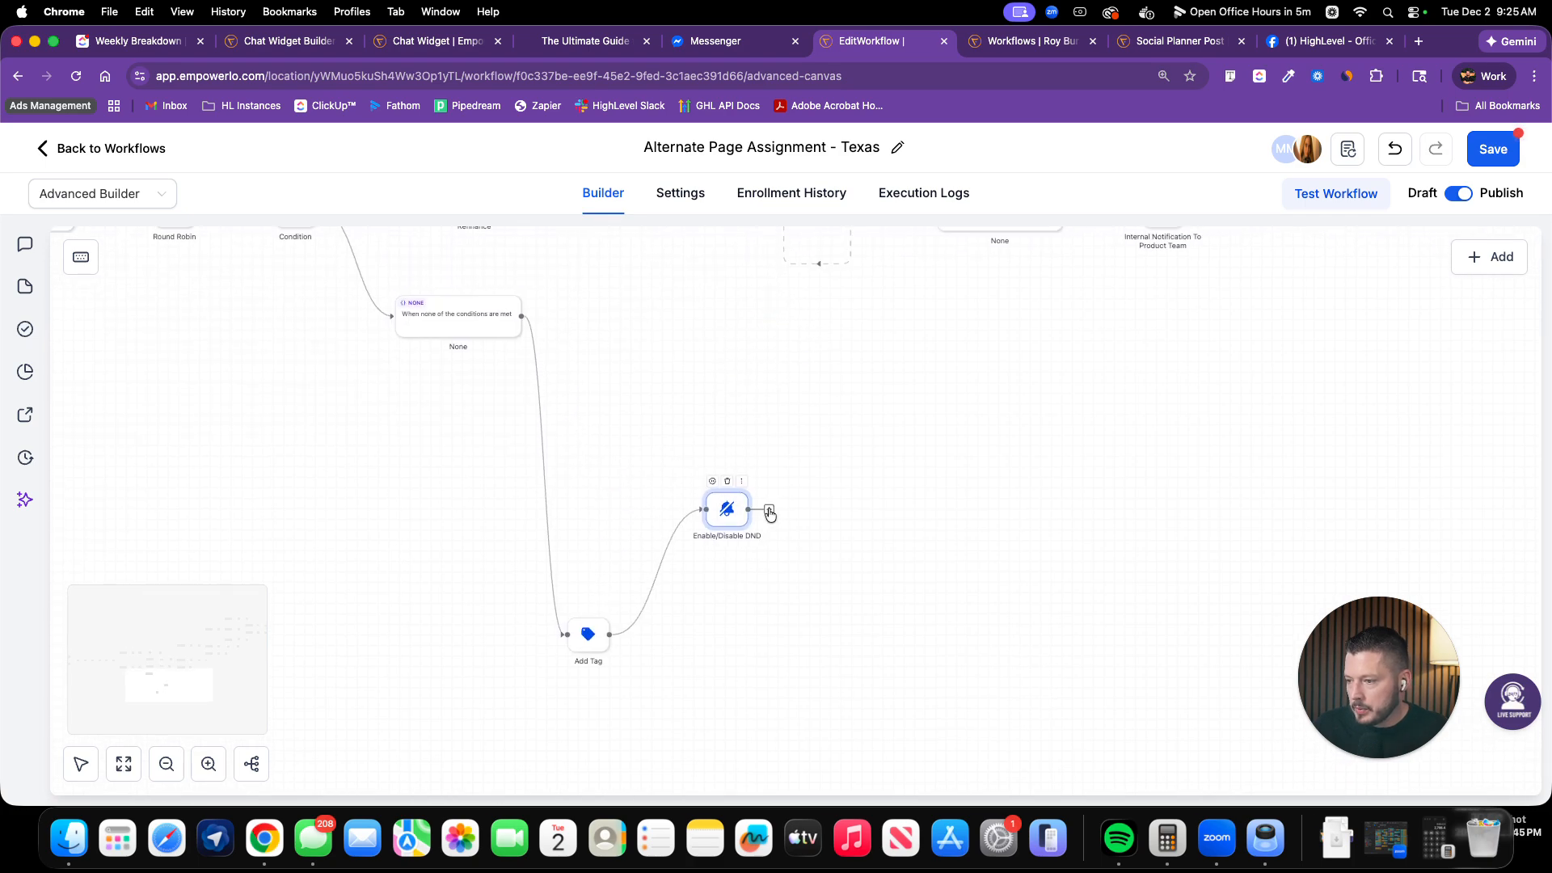
Add a Remove Assigned User action after the DND action and place it lower on the canvas
{"action": "left_click", "coordinate": [769, 510]}
{"action": "scroll", "coordinate": [1249, 682], "scroll_direction": "down", "scroll_amount": 8}
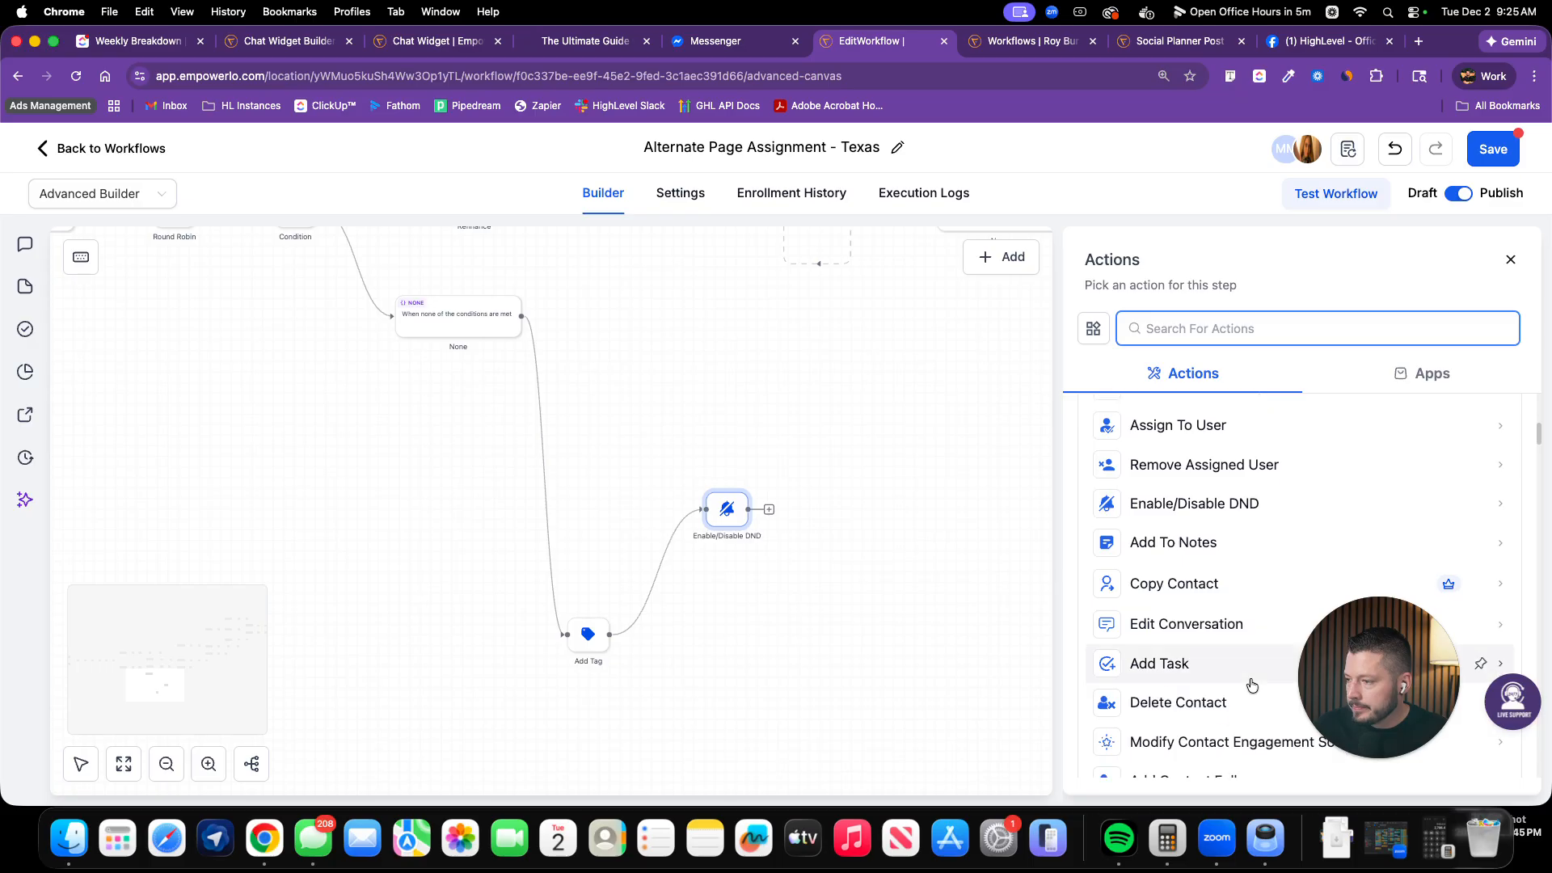
{"action": "left_click", "coordinate": [1214, 446]}
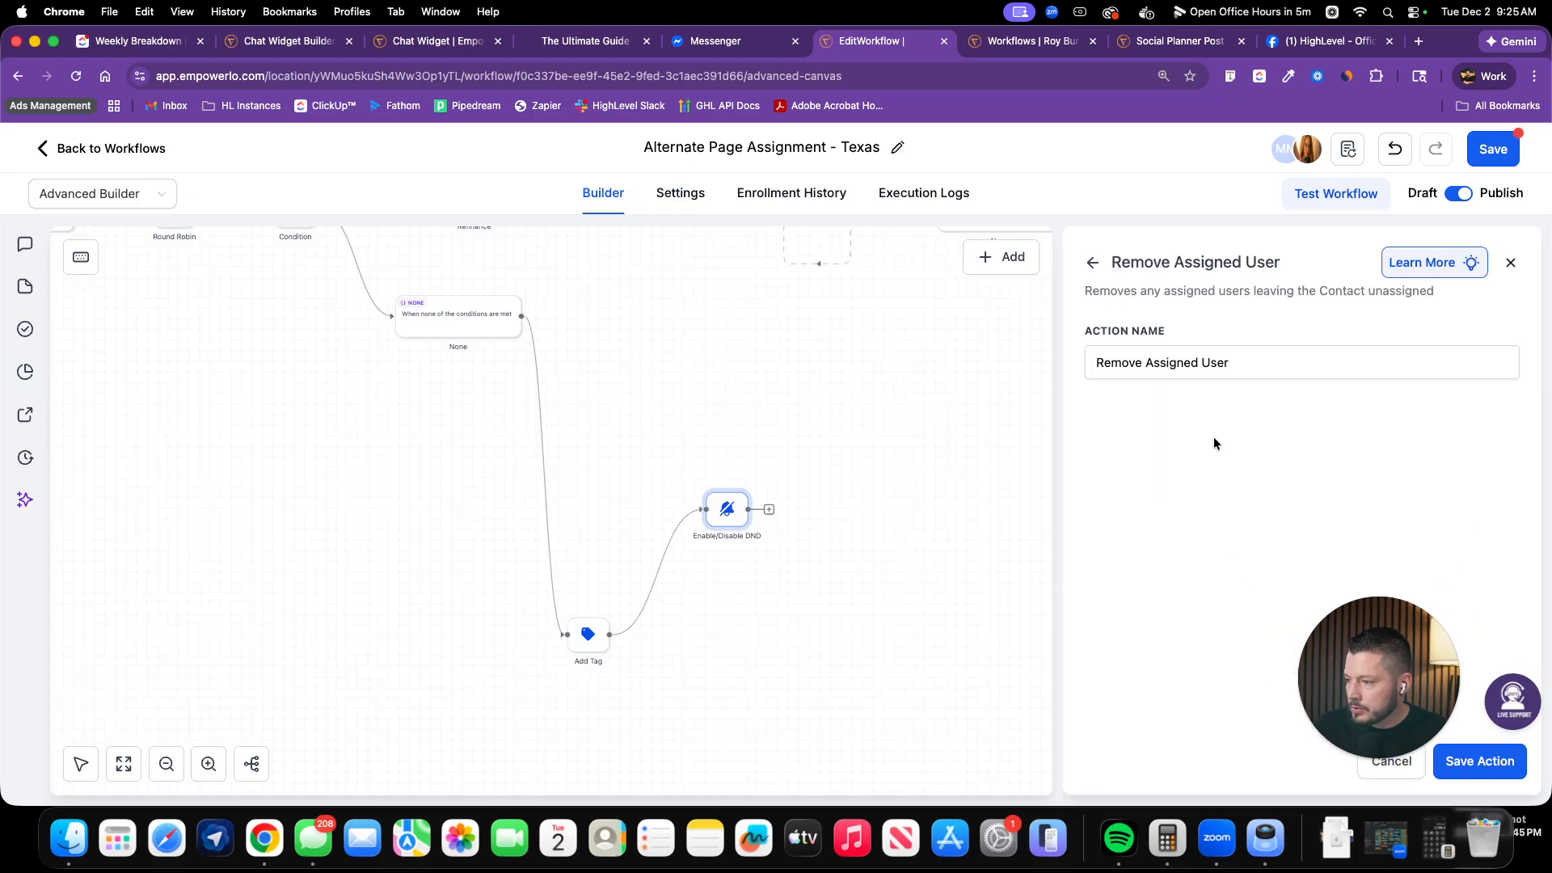
{"action": "left_click", "coordinate": [1479, 758]}
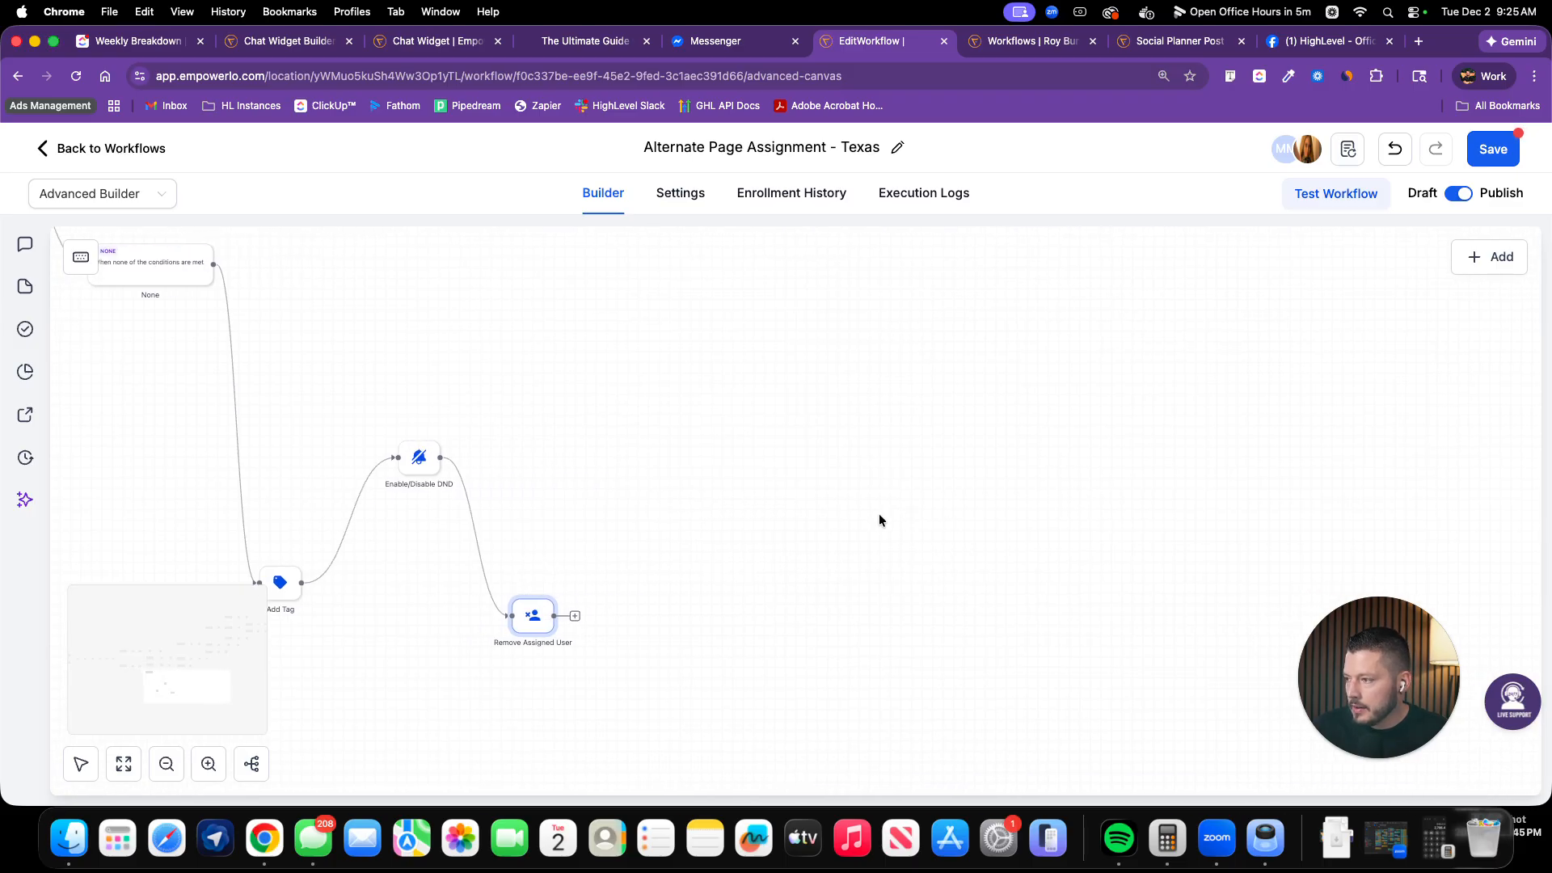
Start an If / Else condition following the Remove Assigned User action
{"action": "left_click", "coordinate": [574, 616]}
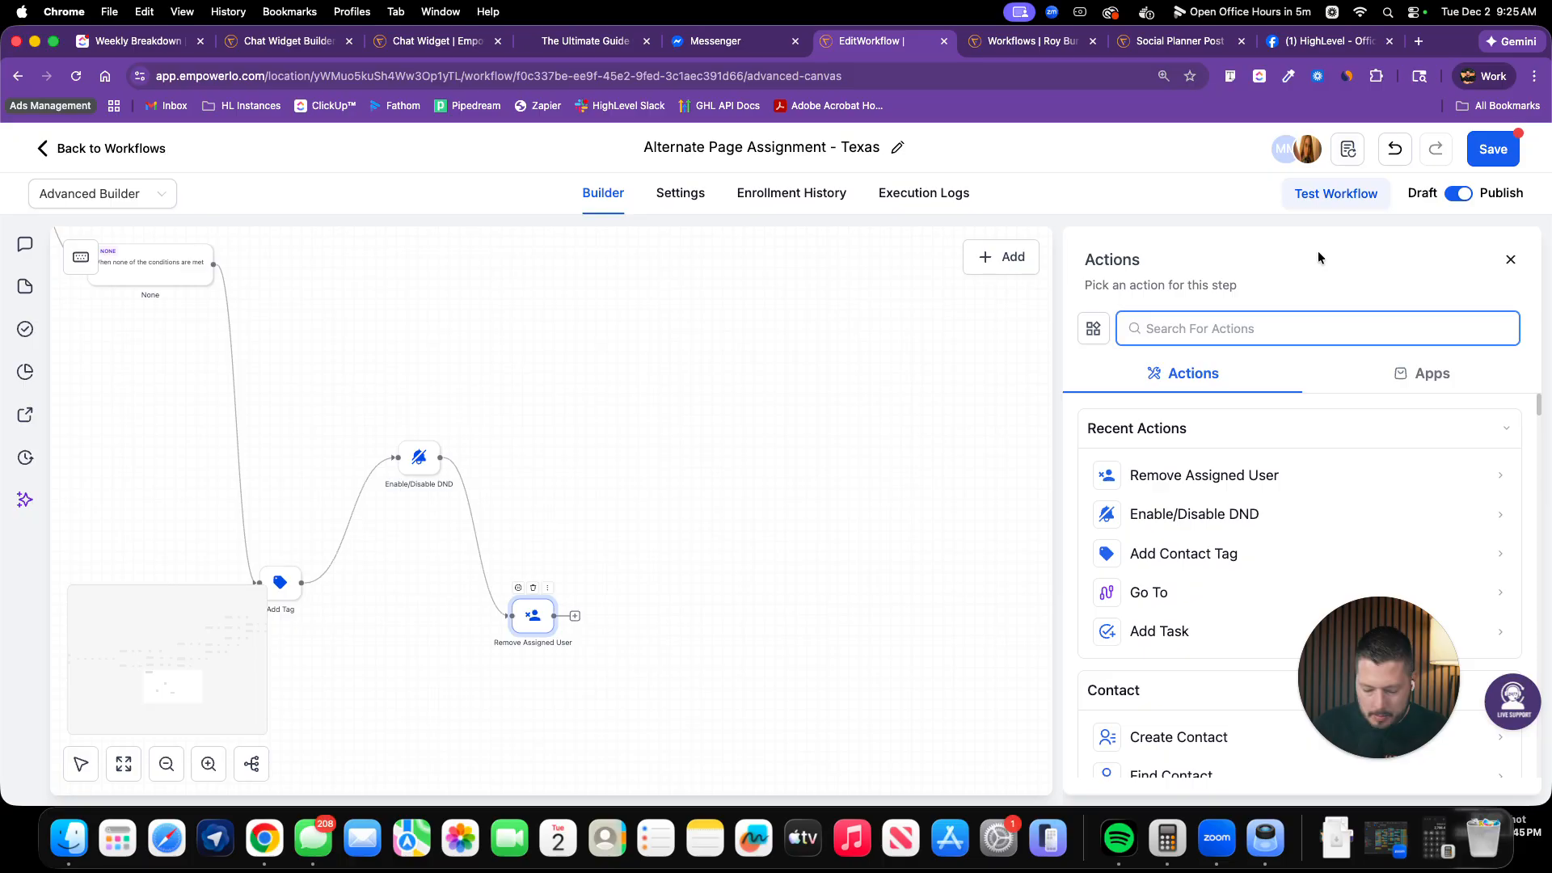
{"action": "type", "text": "if"}
{"action": "left_click", "coordinate": [1135, 679]}
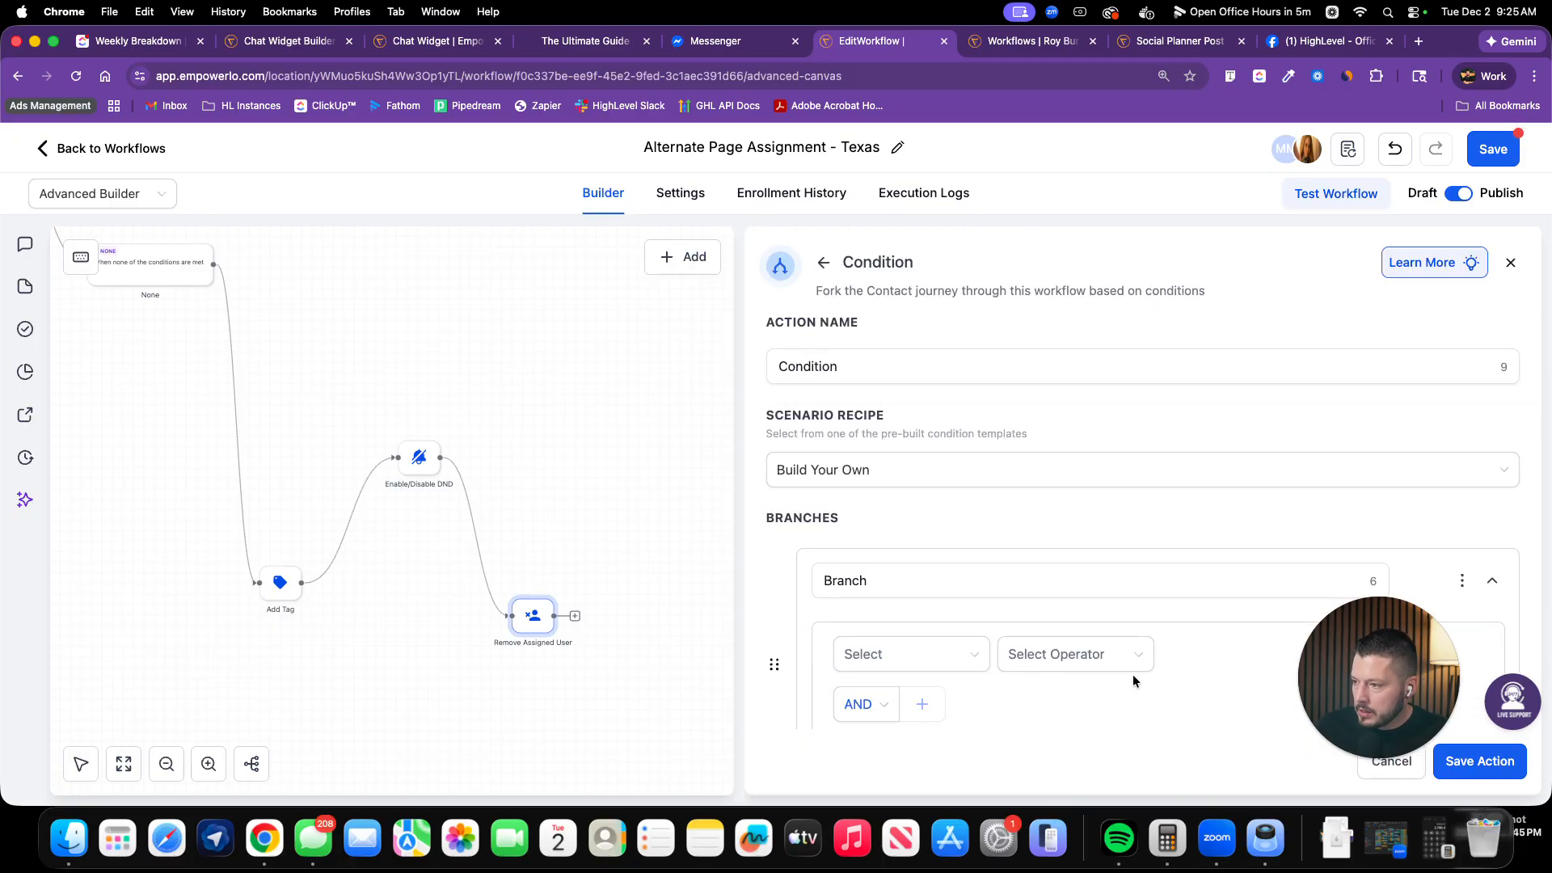
Define the branch rule as Full Name Is, enter a sample contact's full name, and save the condition
{"action": "left_click", "coordinate": [884, 653]}
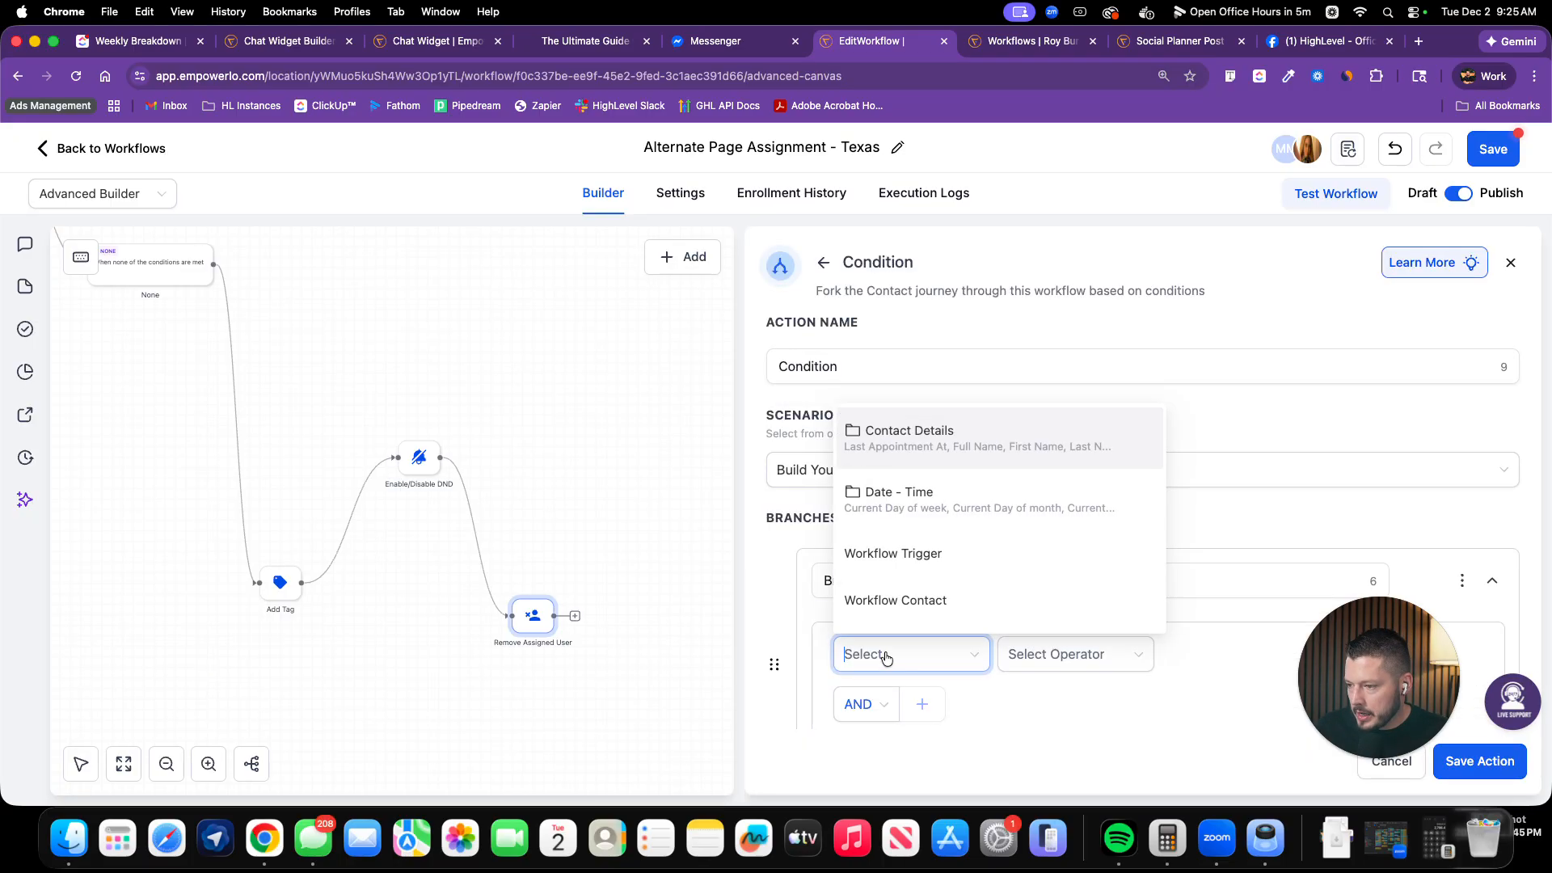
{"action": "left_click", "coordinate": [910, 437]}
{"action": "left_click", "coordinate": [897, 536]}
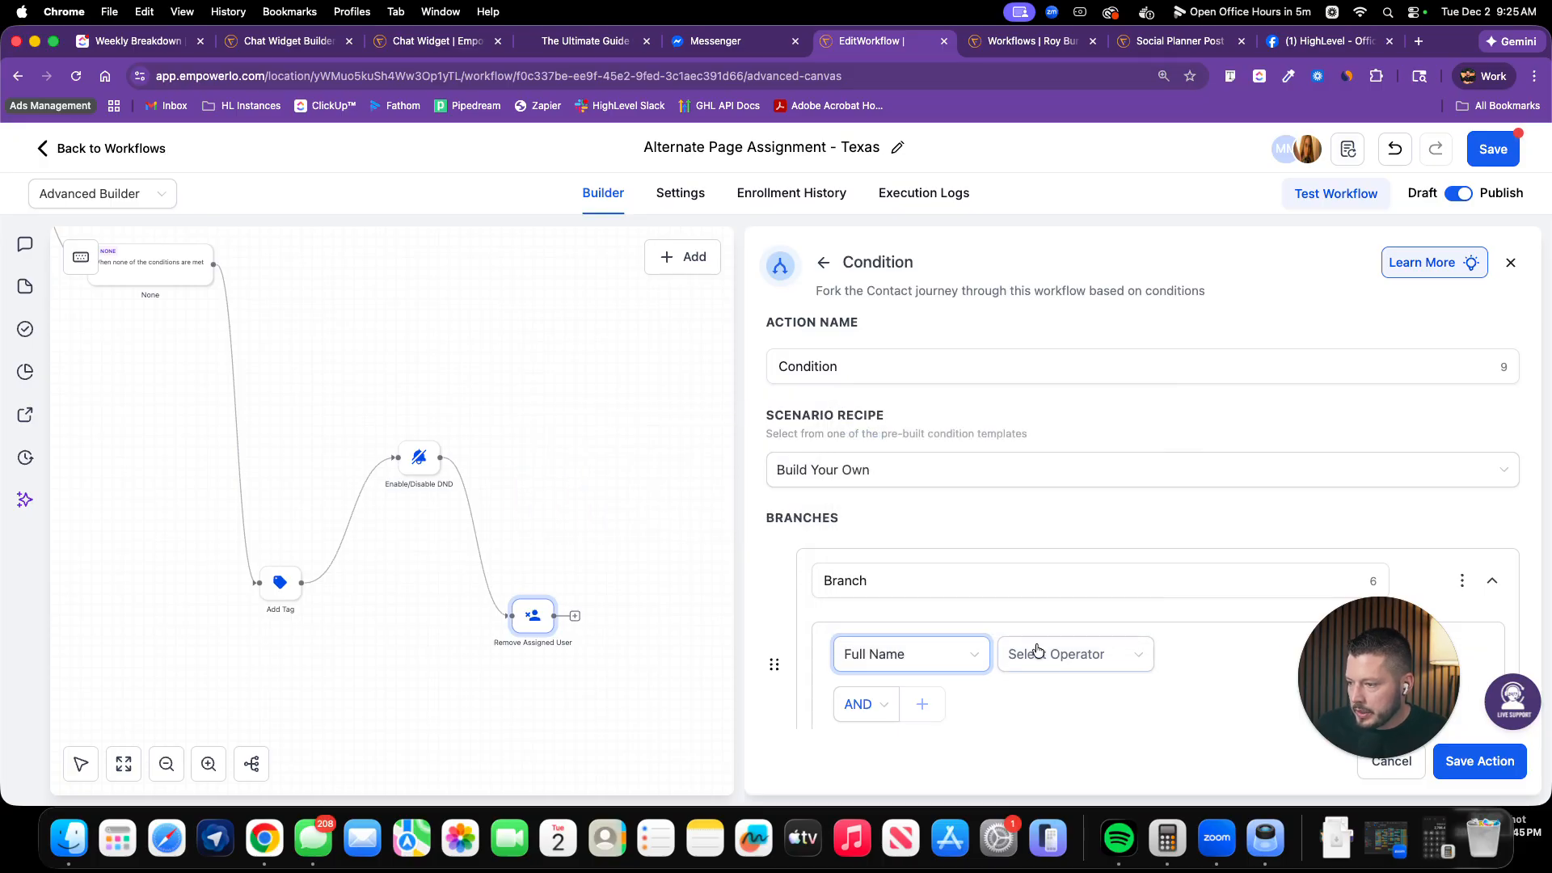
{"action": "left_click", "coordinate": [1050, 661]}
{"action": "left_click", "coordinate": [1023, 422]}
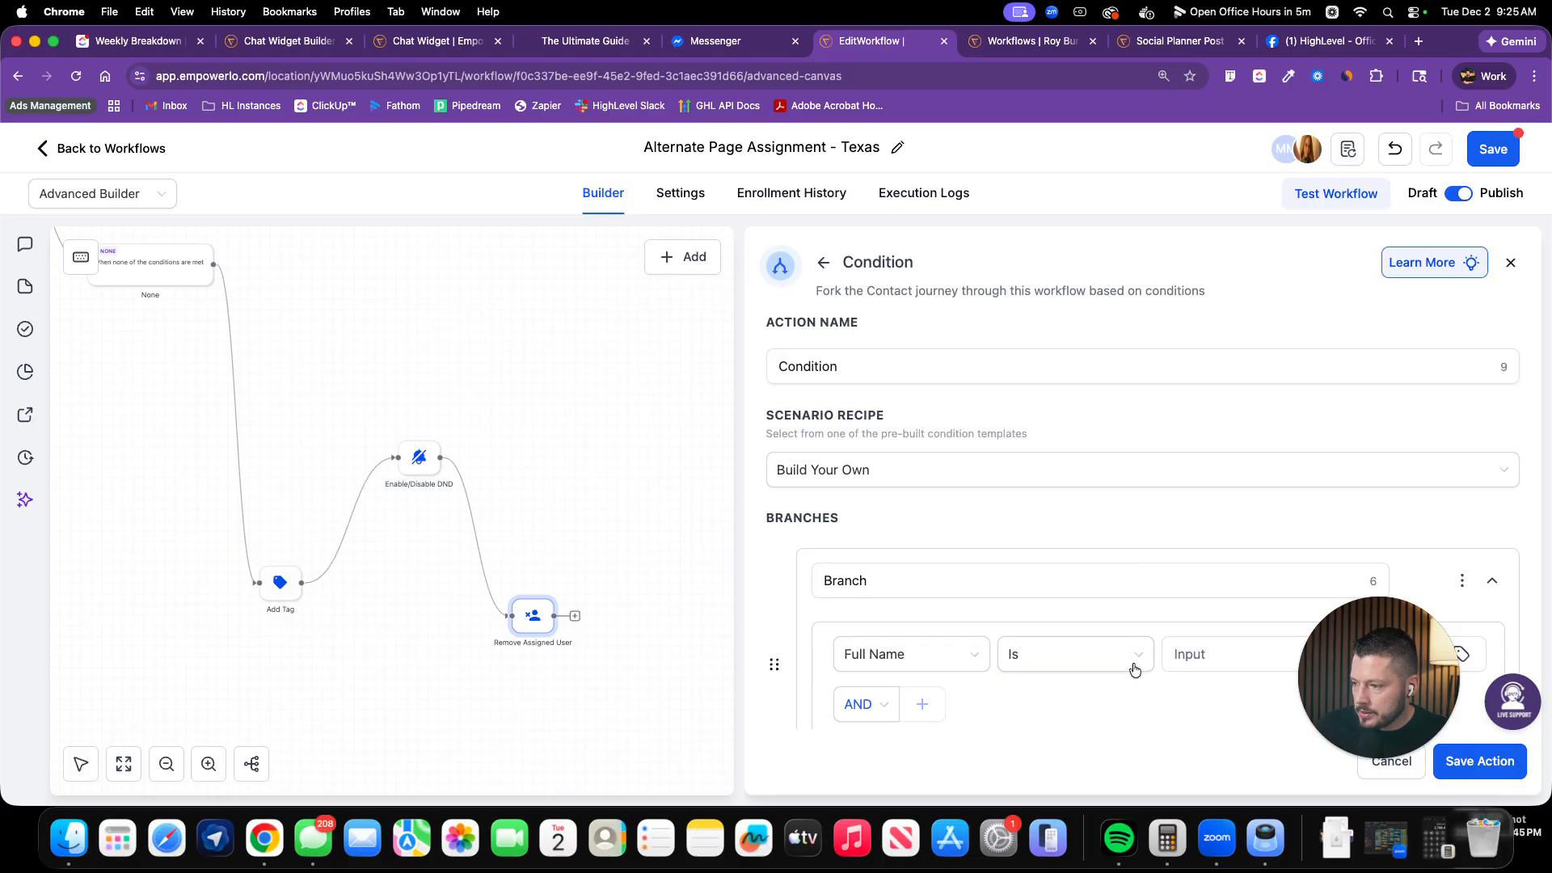
{"action": "left_click", "coordinate": [1191, 651]}
{"action": "type", "text": "john doe"}
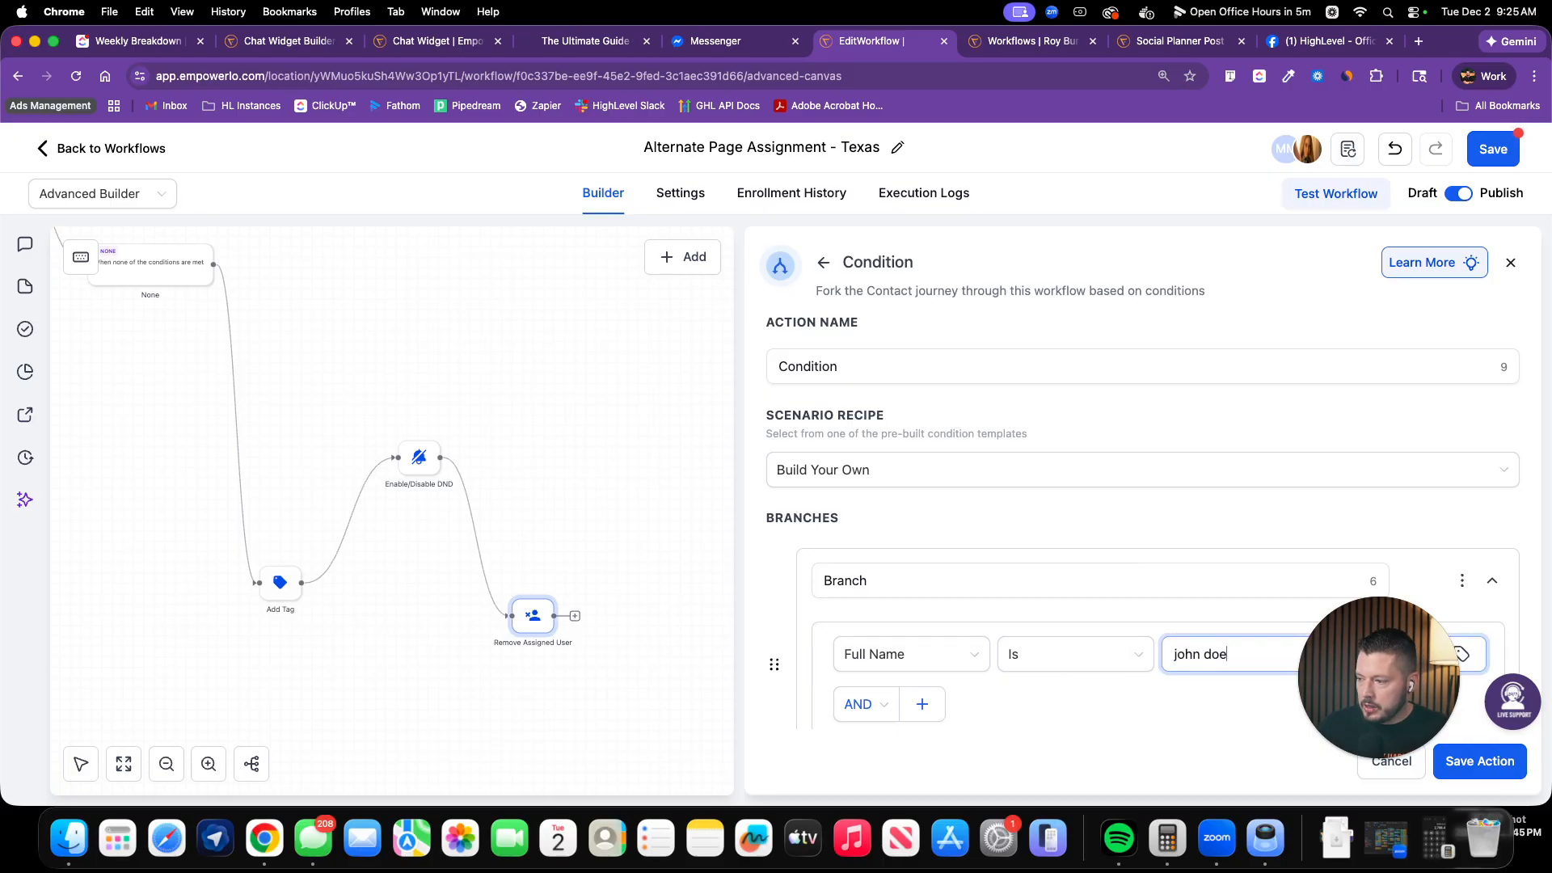
{"action": "left_click", "coordinate": [1489, 761]}
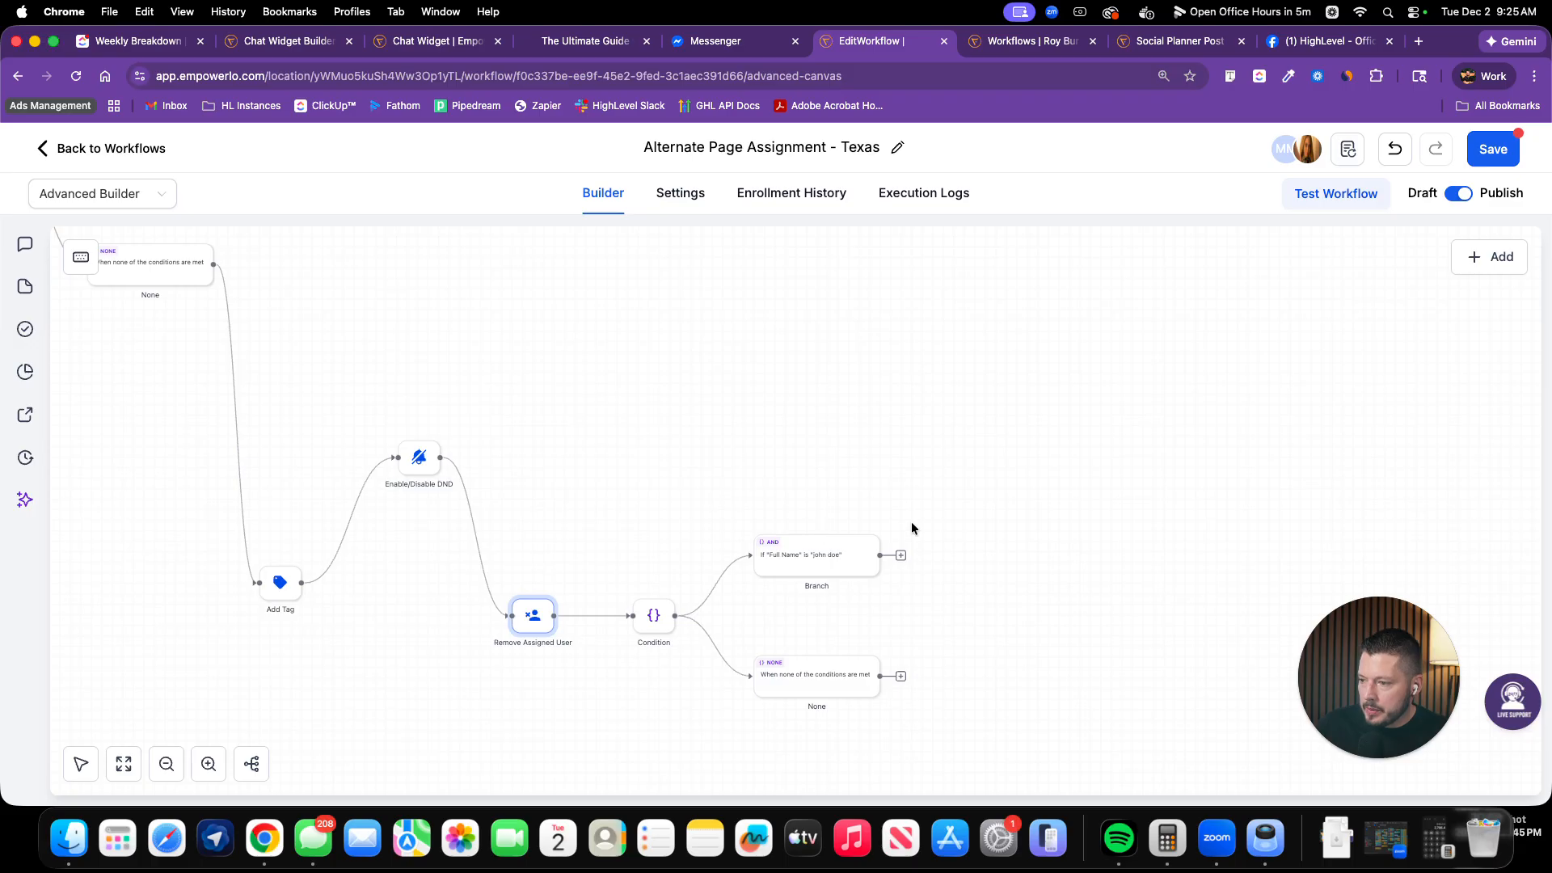
Rearrange the new condition's outputs, raising the full-name branch and placing the None branch below the Condition node
{"action": "left_click_drag", "start_coordinate": [828, 555], "coordinate": [768, 431]}
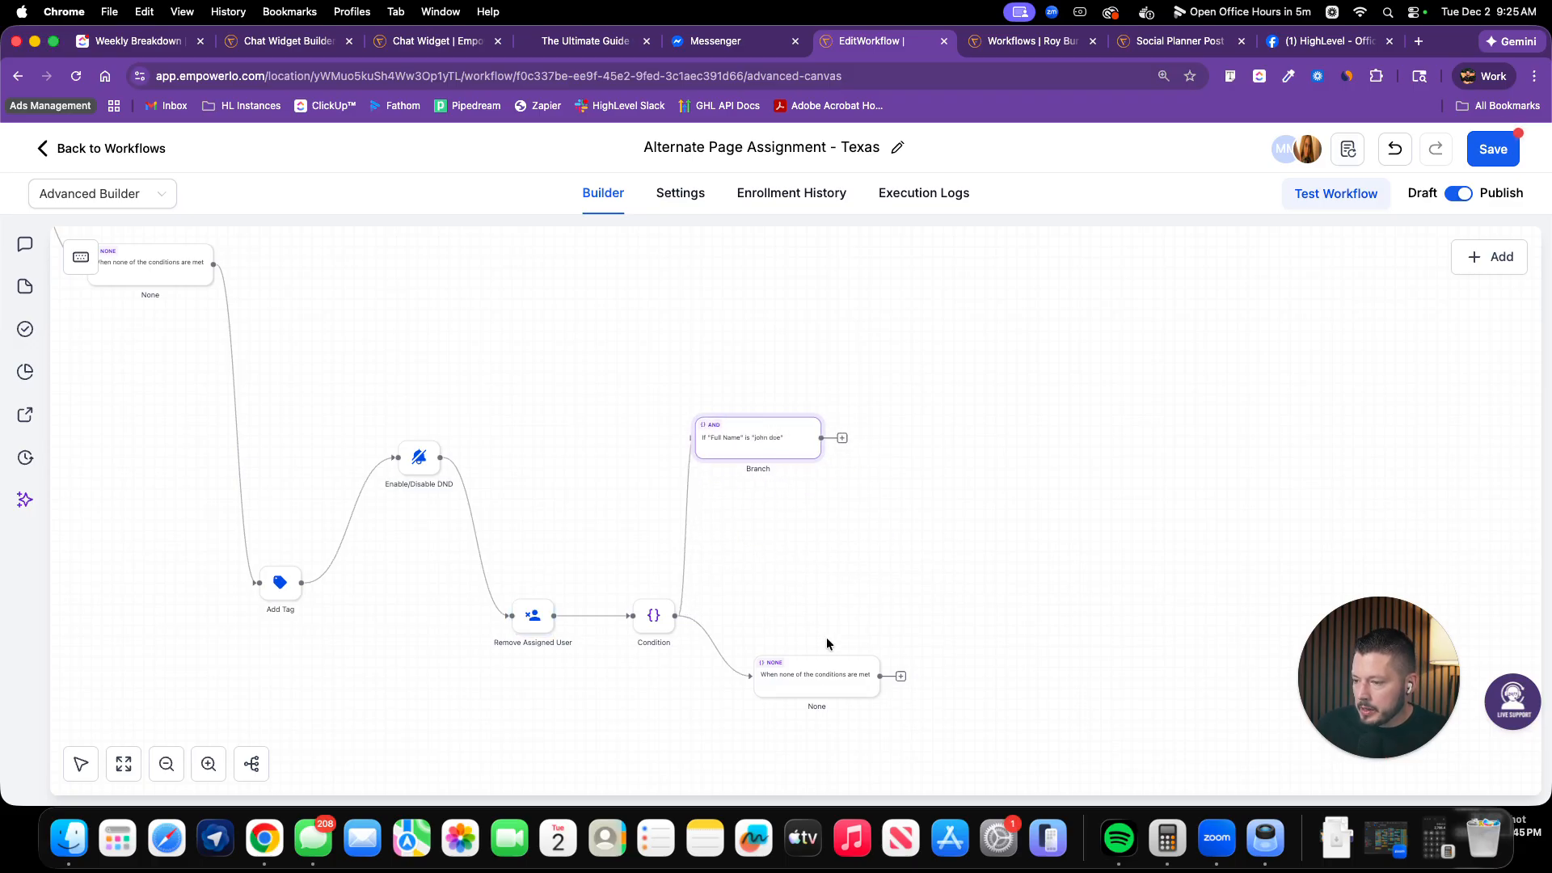
{"action": "left_click_drag", "start_coordinate": [818, 688], "coordinate": [658, 748]}
{"action": "scroll", "coordinate": [774, 656], "scroll_direction": "down", "scroll_amount": 2}
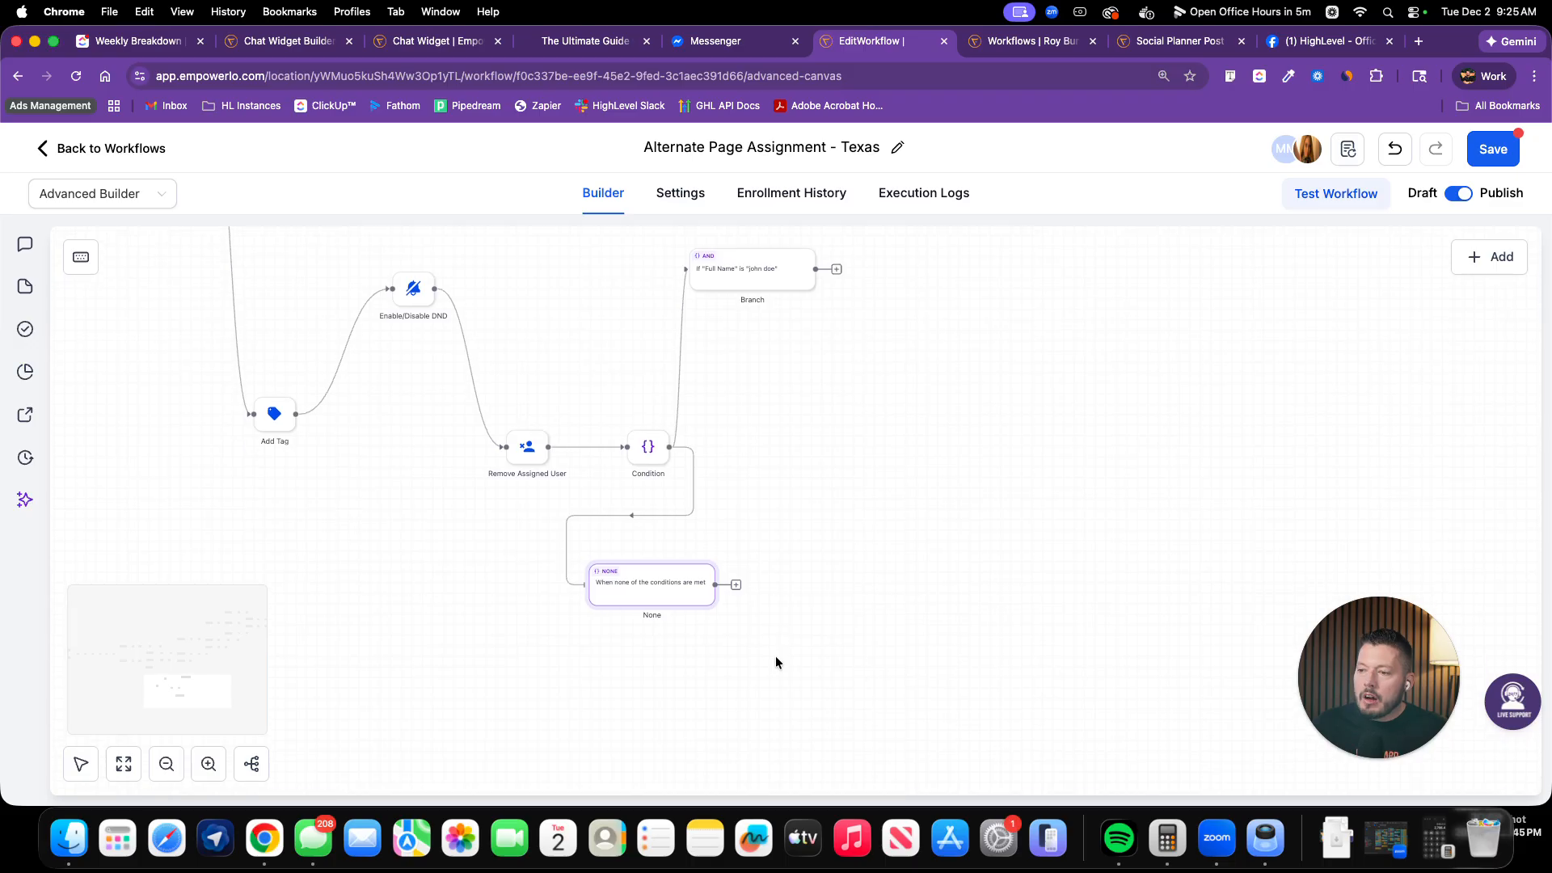
{"action": "scroll", "coordinate": [774, 656], "scroll_direction": "up", "scroll_amount": 3}
{"action": "scroll", "coordinate": [774, 656], "scroll_direction": "left", "scroll_amount": 2}
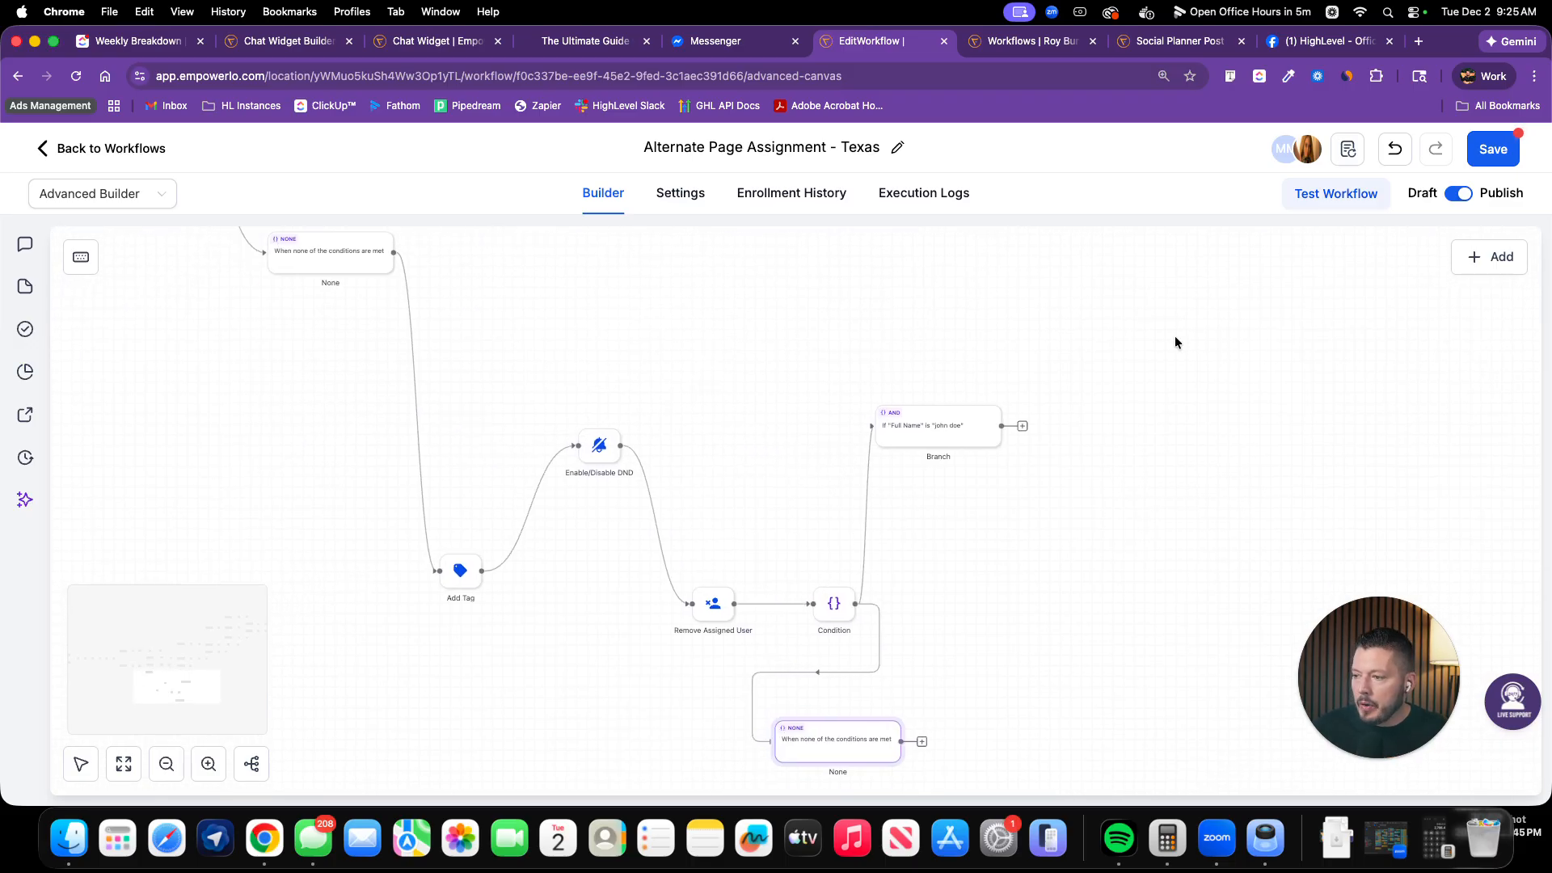
Select only the newly added branch, from its None node through the Condition's outputs, and apply Format to that selection
{"action": "left_click_drag", "start_coordinate": [1174, 329], "coordinate": [370, 779]}
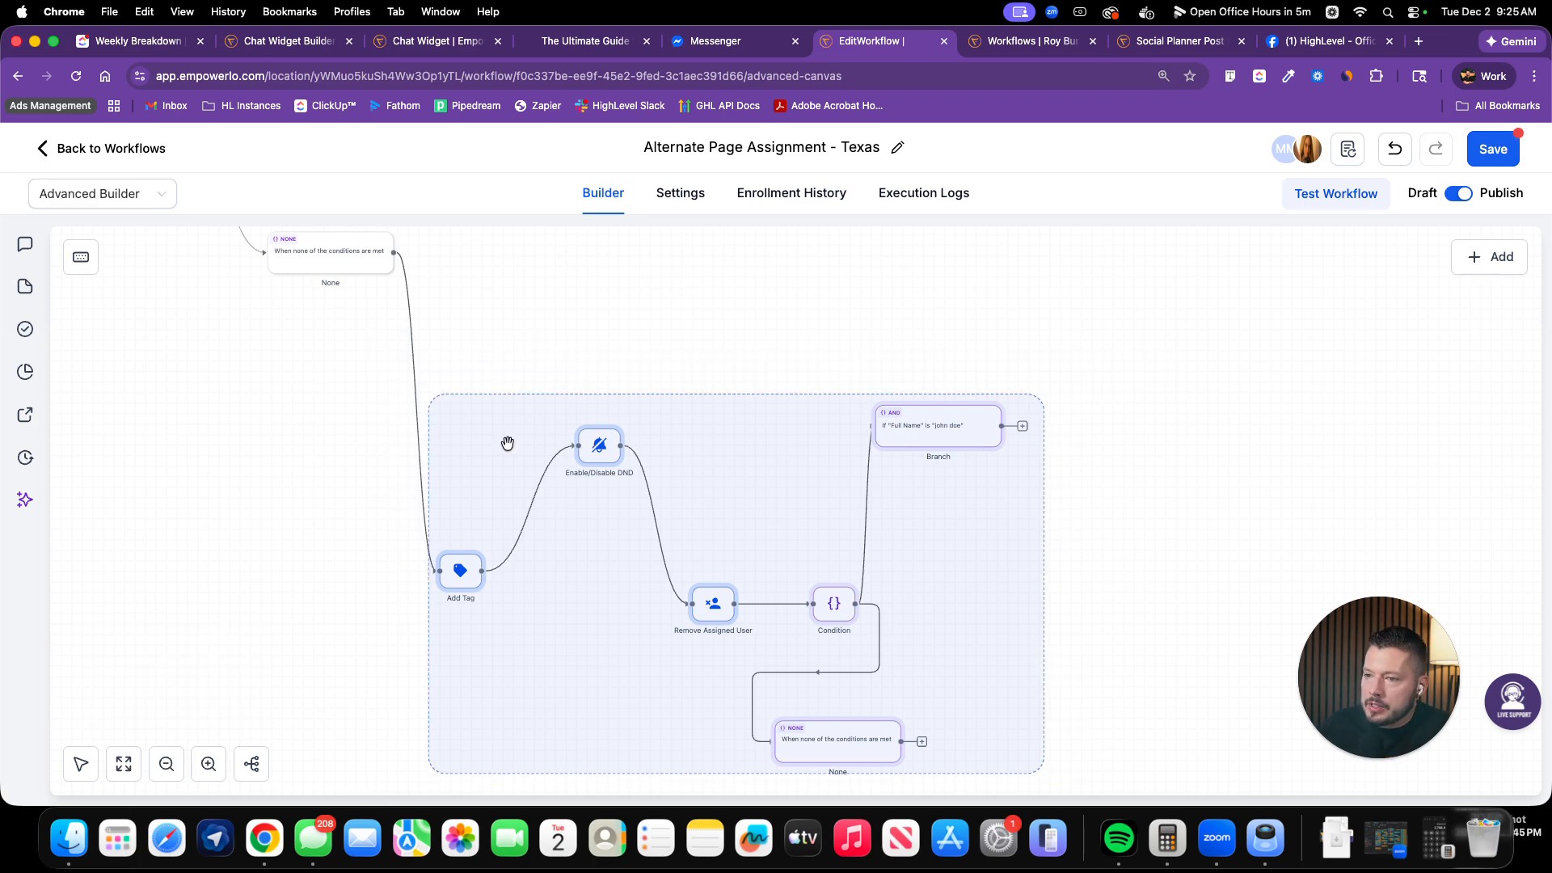
{"action": "left_click", "coordinate": [1156, 497]}
{"action": "scroll", "coordinate": [999, 363], "scroll_direction": "up", "scroll_amount": 2}
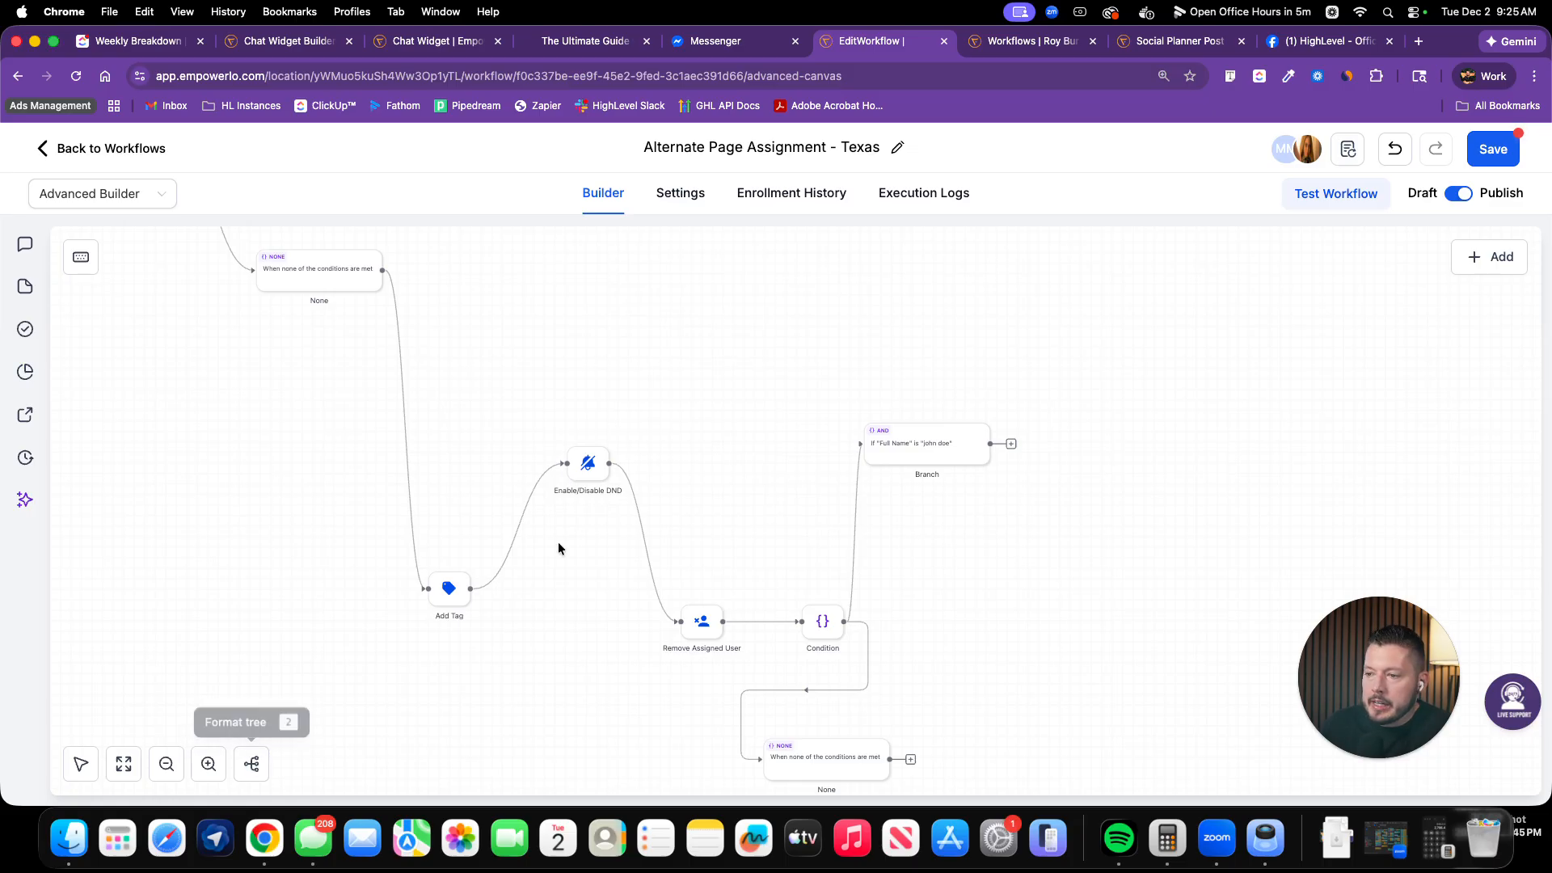
{"action": "scroll", "coordinate": [557, 546], "scroll_direction": "down", "scroll_amount": 10}
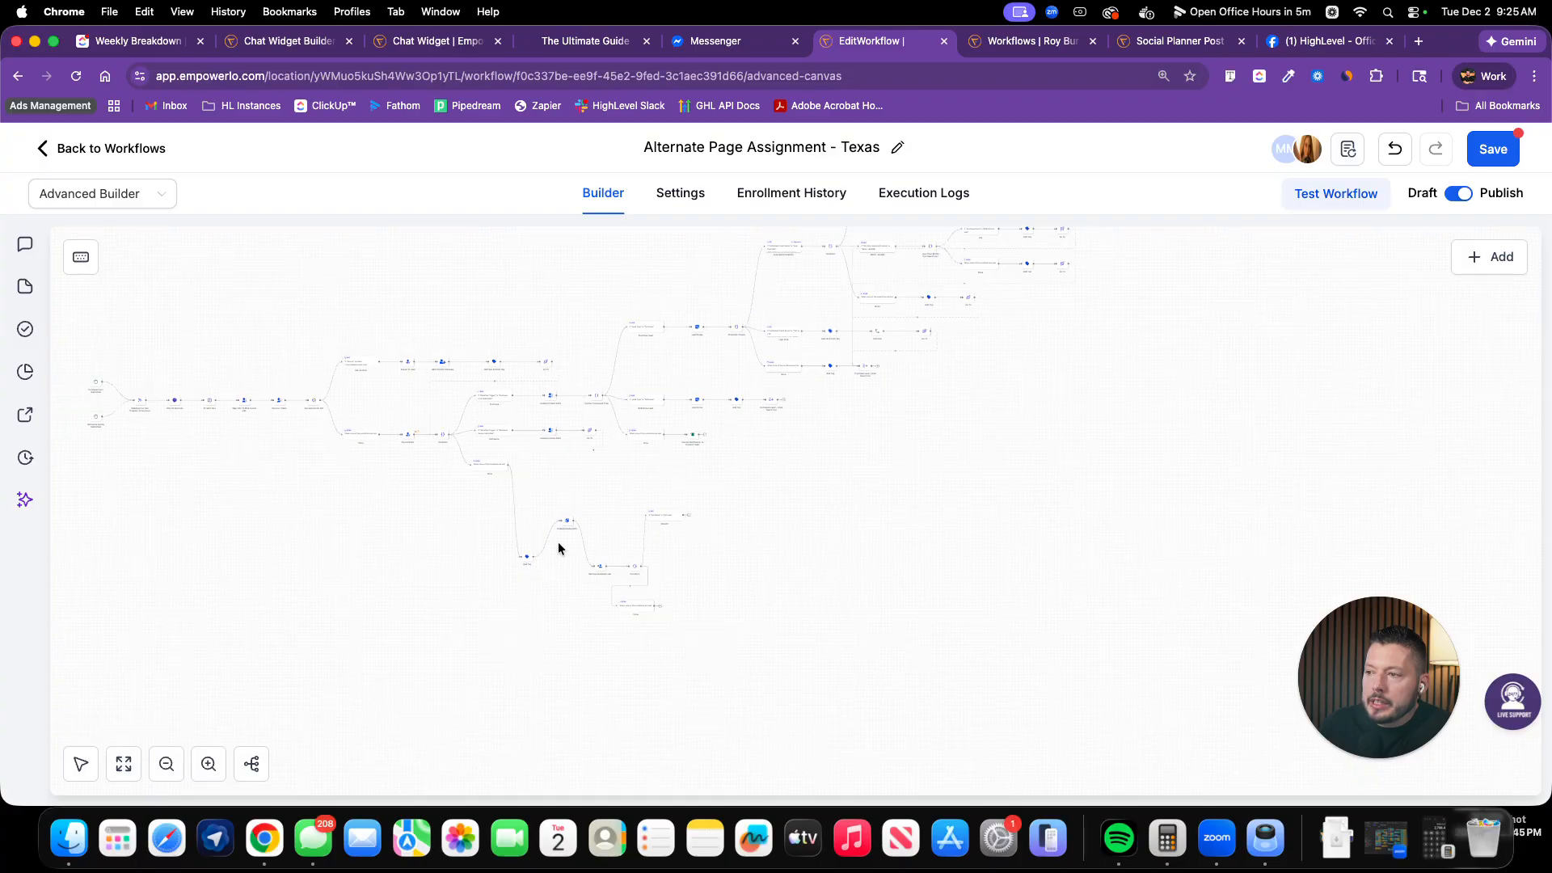
{"action": "scroll", "coordinate": [558, 547], "scroll_direction": "up", "scroll_amount": 1}
{"action": "scroll", "coordinate": [560, 550], "scroll_direction": "up", "scroll_amount": 3}
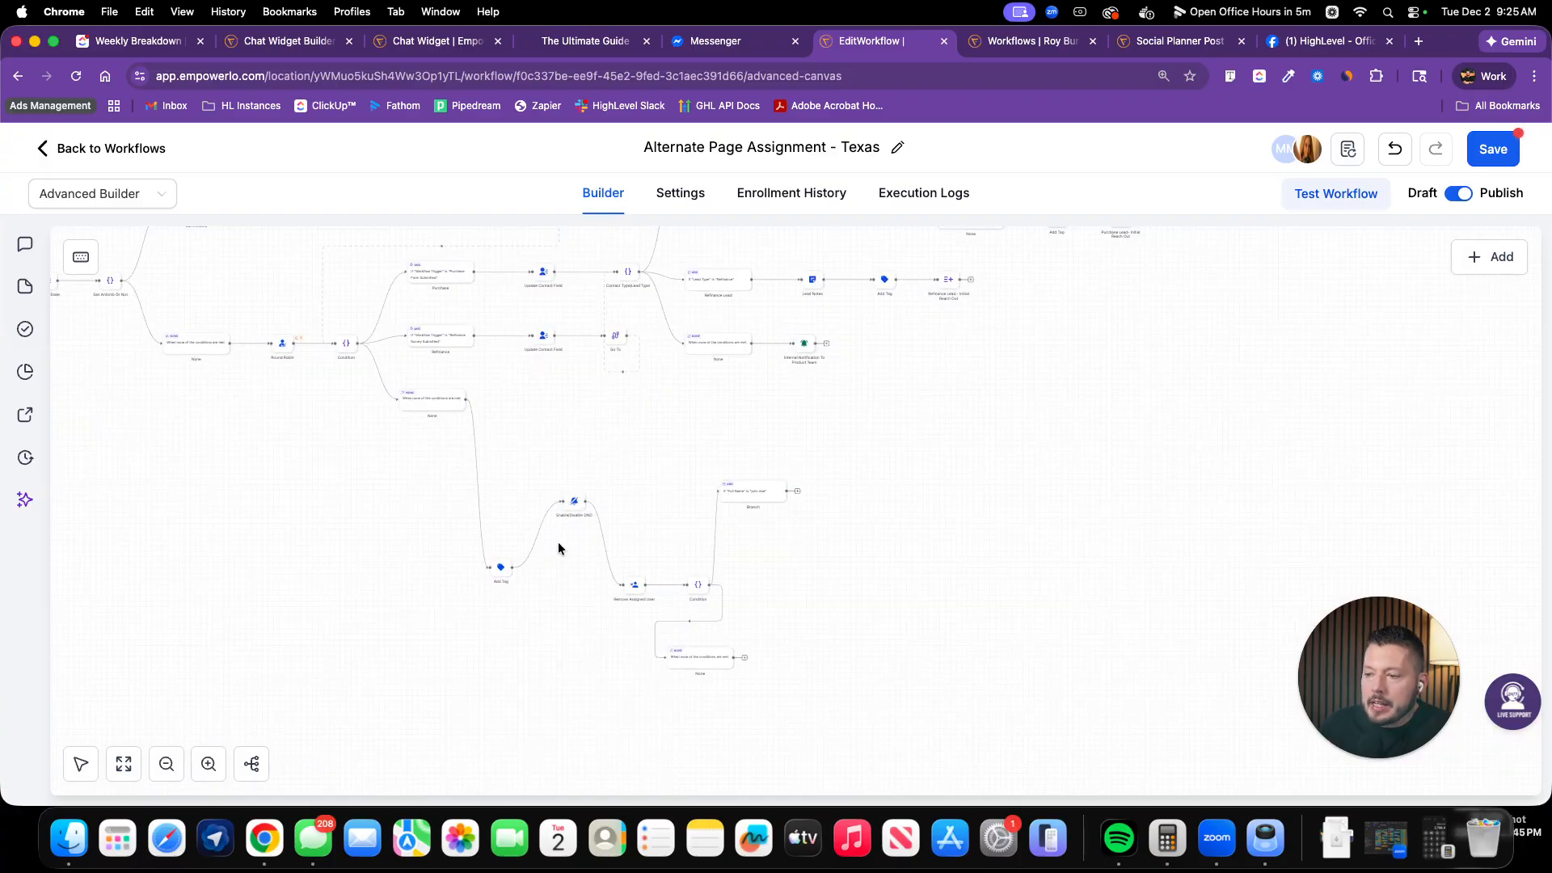
{"action": "left_click_drag", "start_coordinate": [1045, 457], "coordinate": [953, 468]}
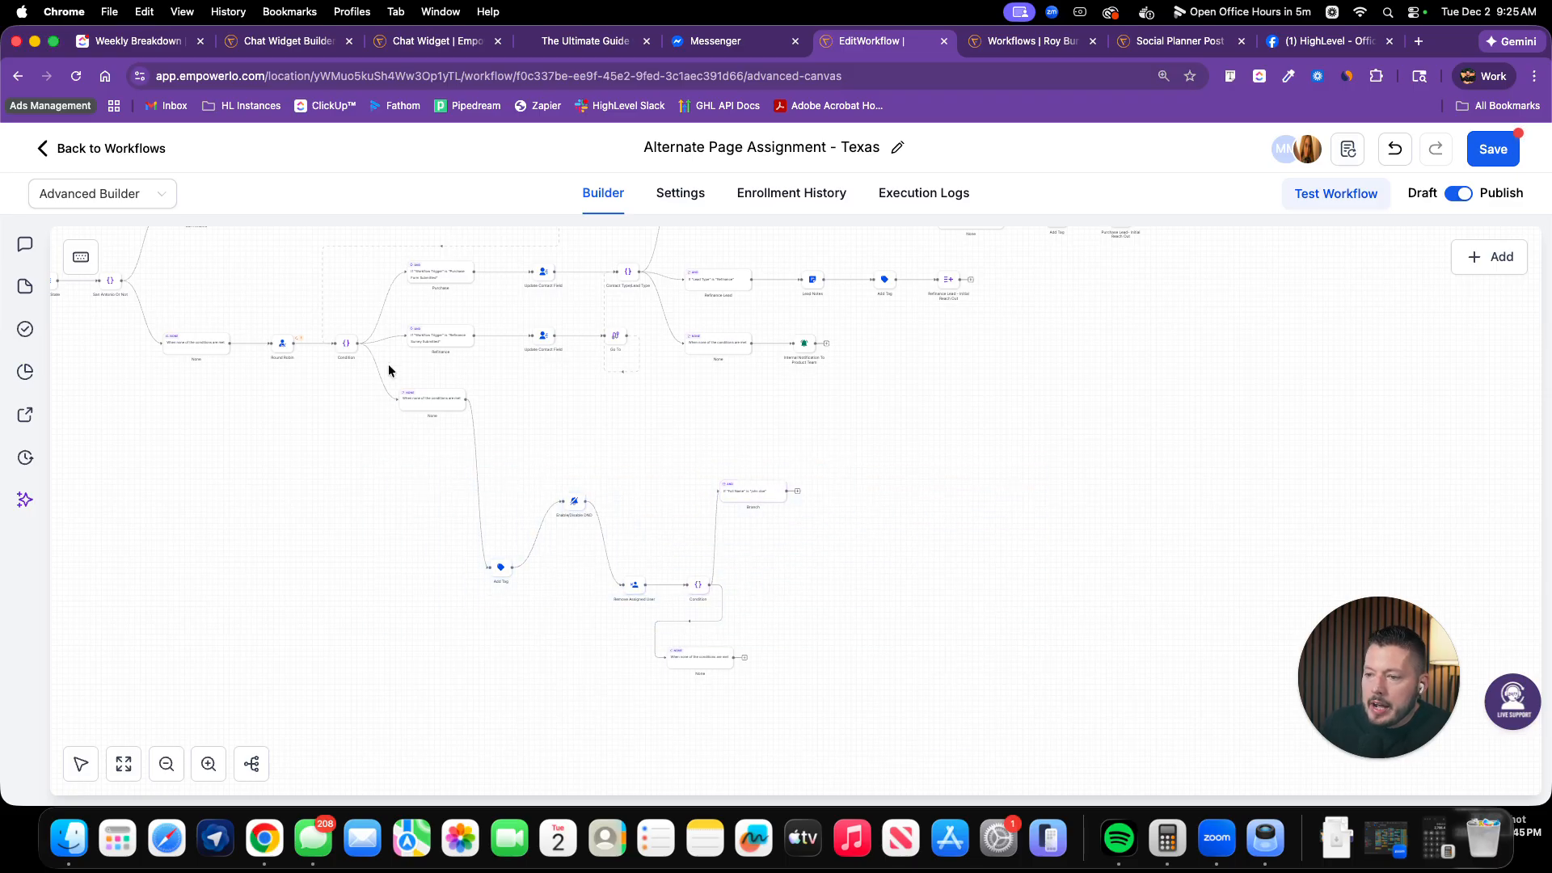
{"action": "left_click_drag", "start_coordinate": [389, 370], "coordinate": [955, 739]}
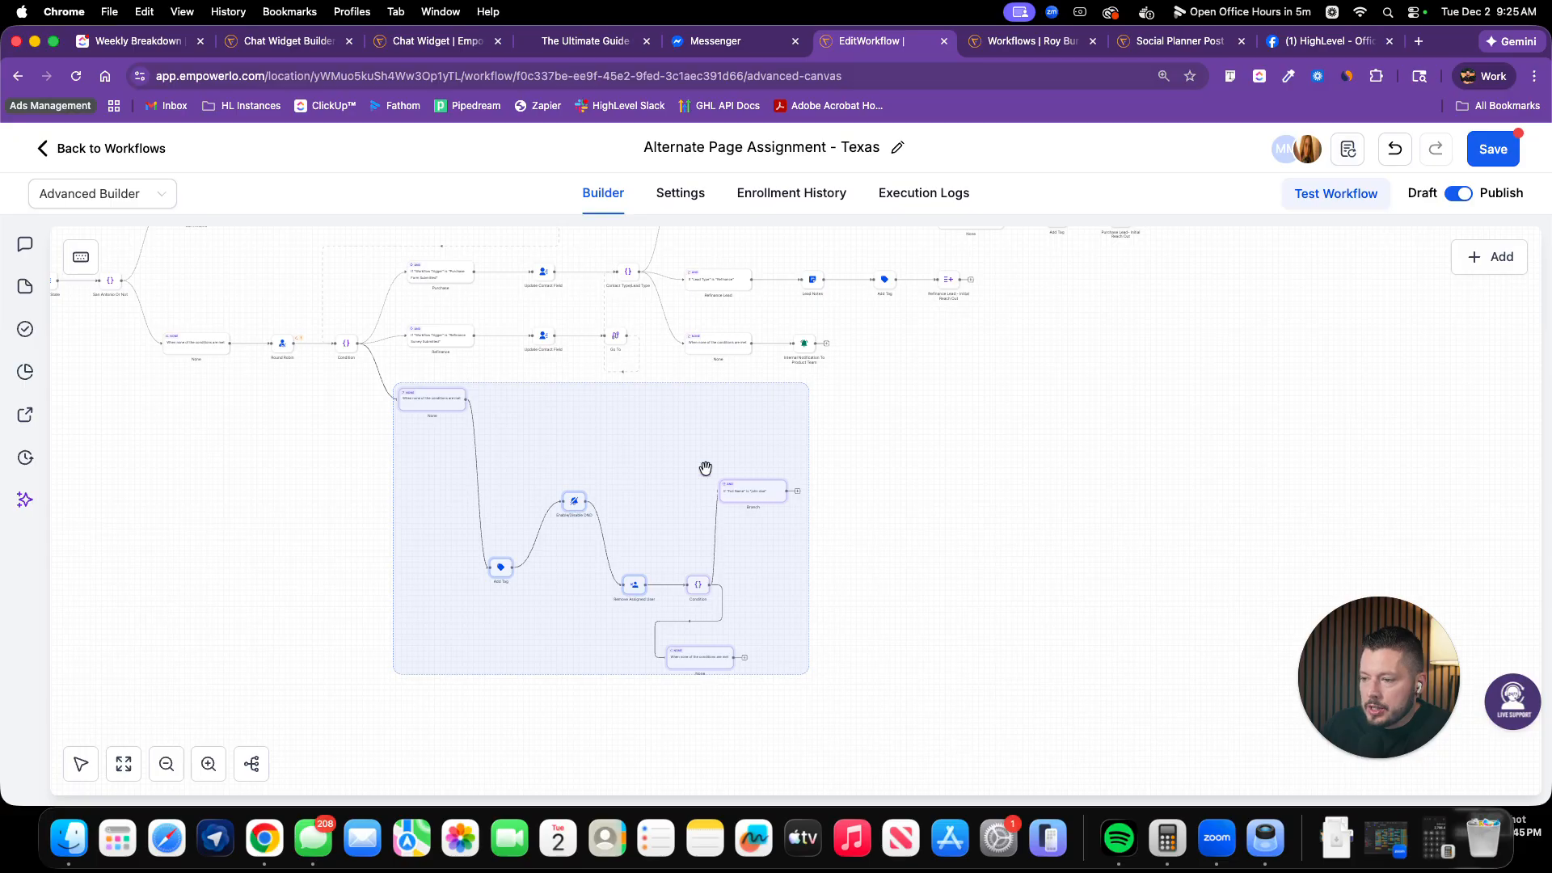
{"action": "right_click", "coordinate": [650, 415]}
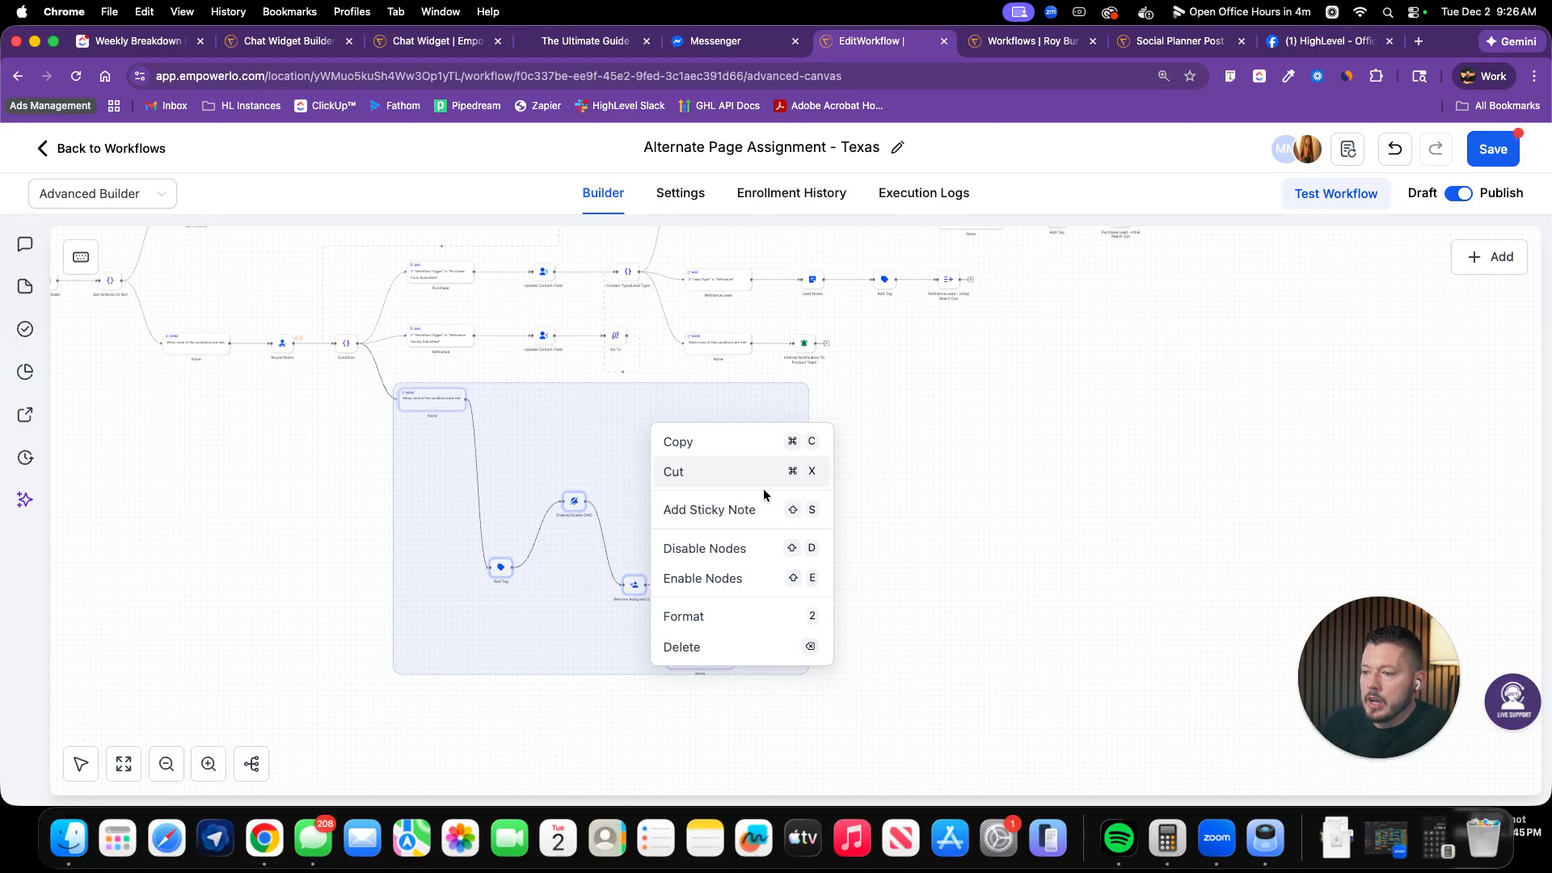
{"action": "left_click", "coordinate": [732, 617]}
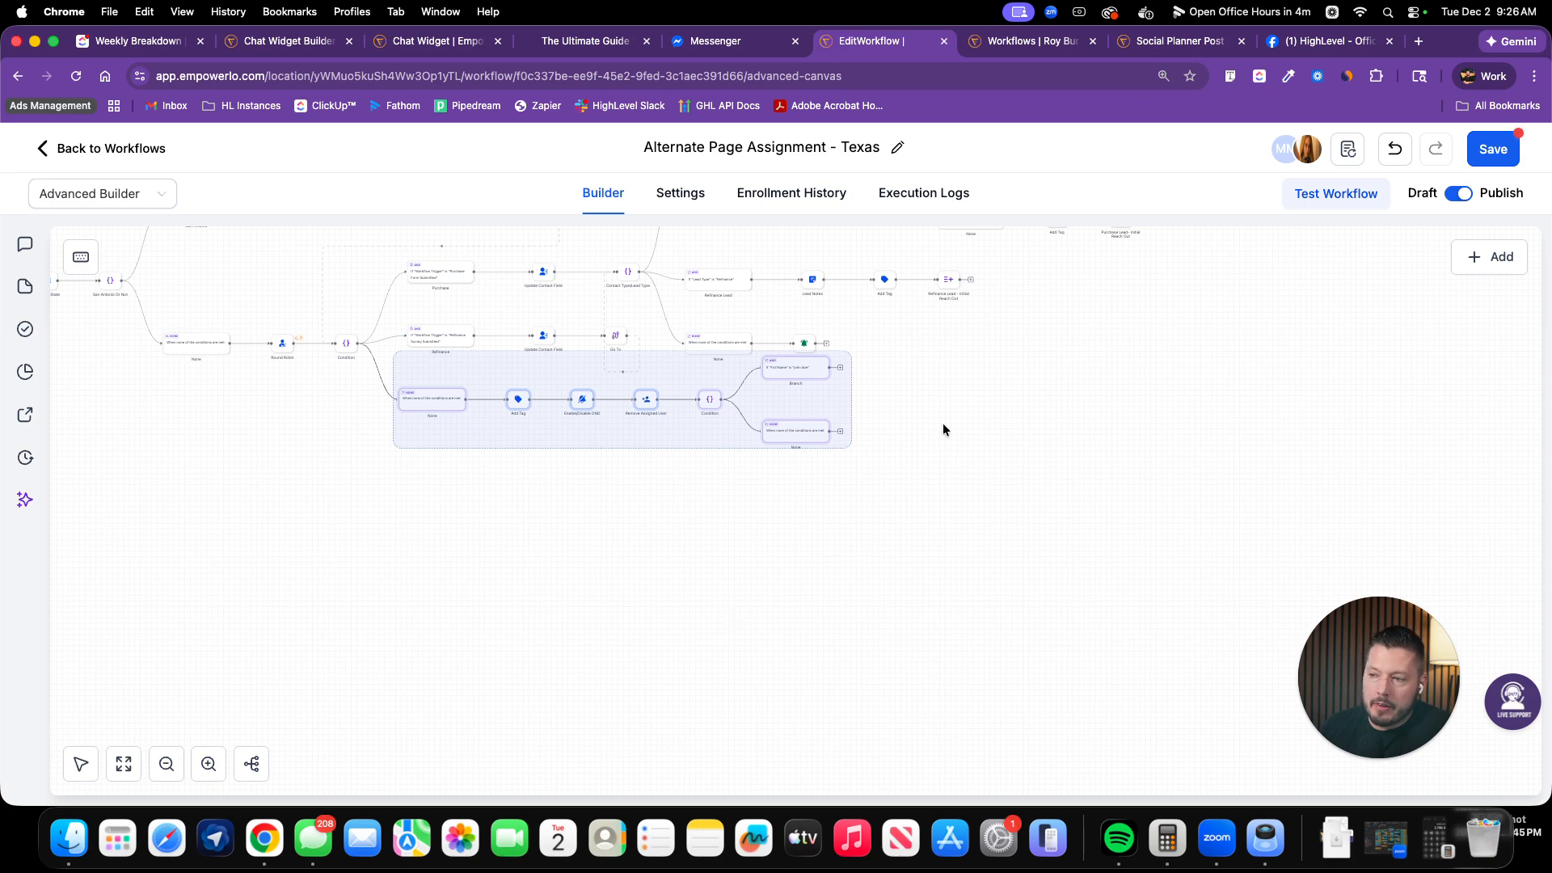
Add a sticky note around the selected branch nodes
{"action": "right_click", "coordinate": [691, 375]}
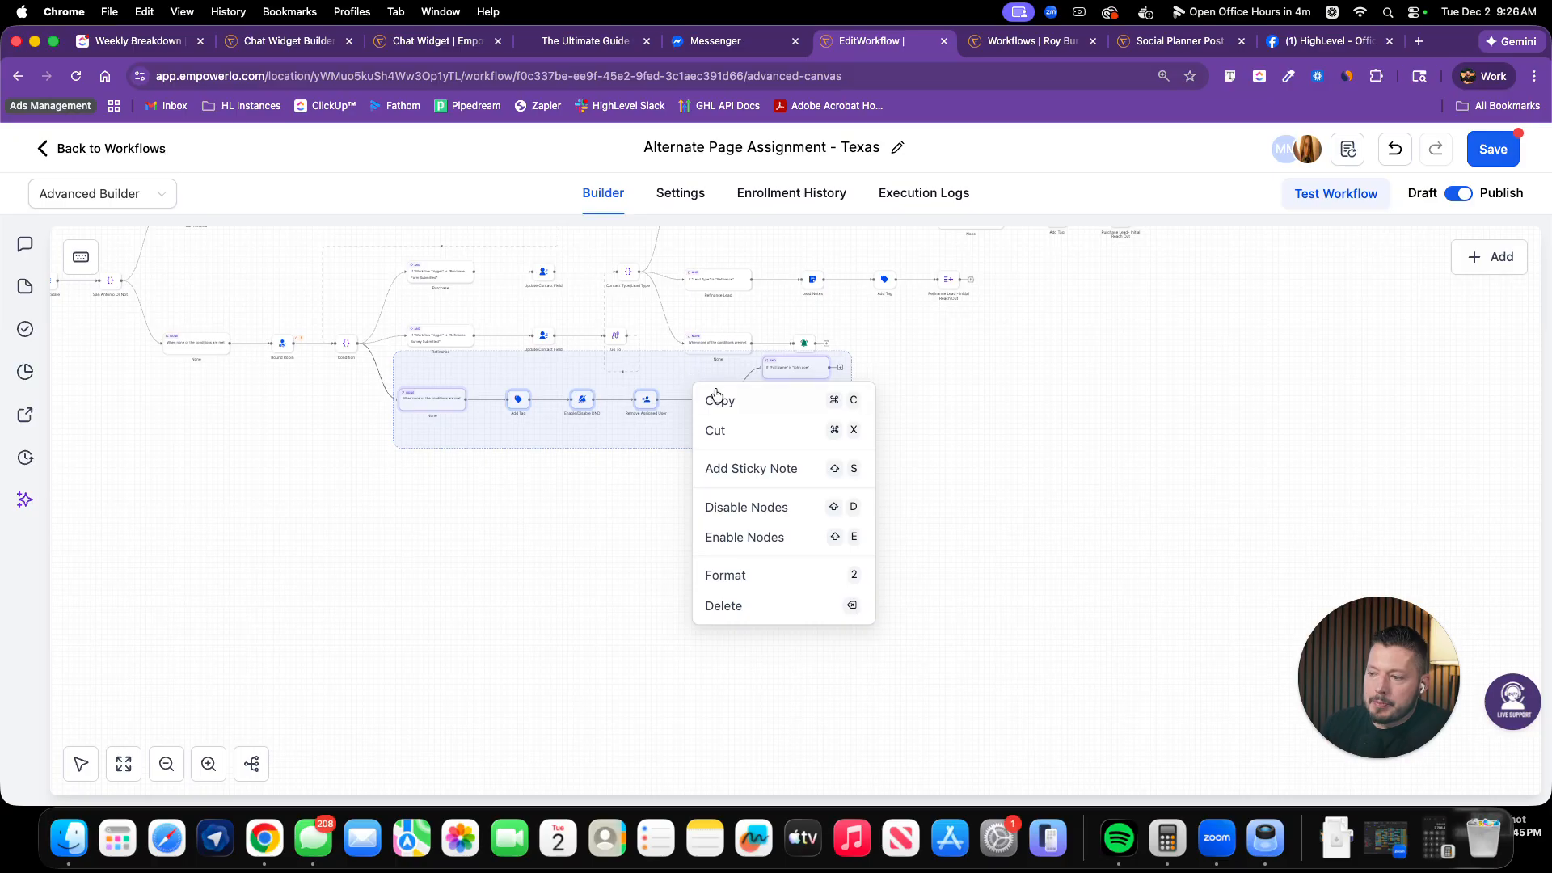
{"action": "left_click", "coordinate": [746, 466]}
Try deleting the nodes following the None branch, nudge the sticky note, and undo the deletion
{"action": "key", "text": "BackSpace"}
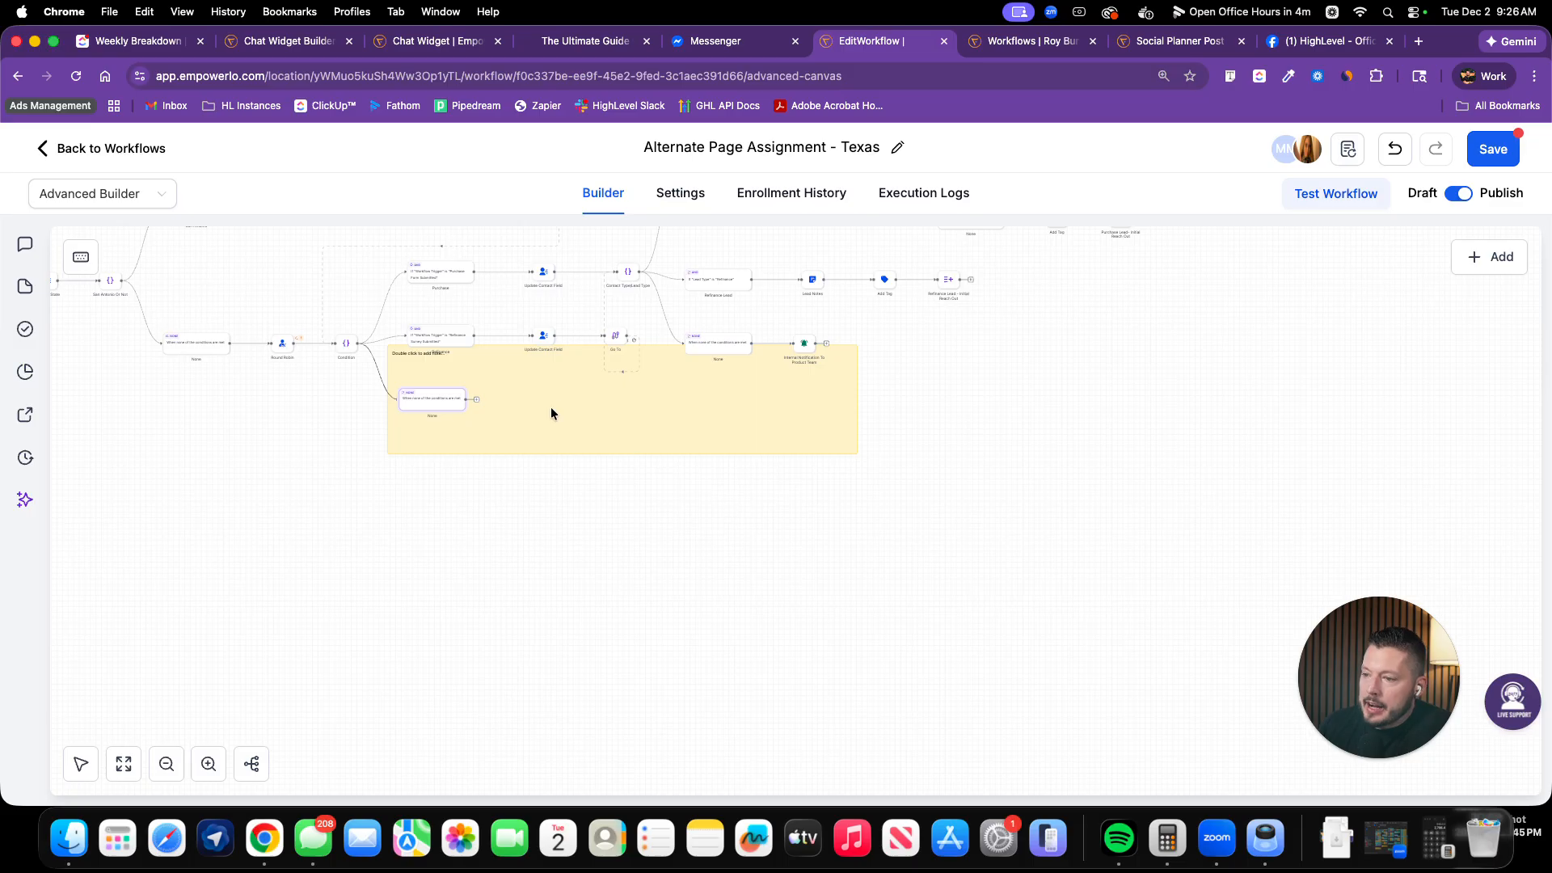
{"action": "left_click", "coordinate": [598, 578]}
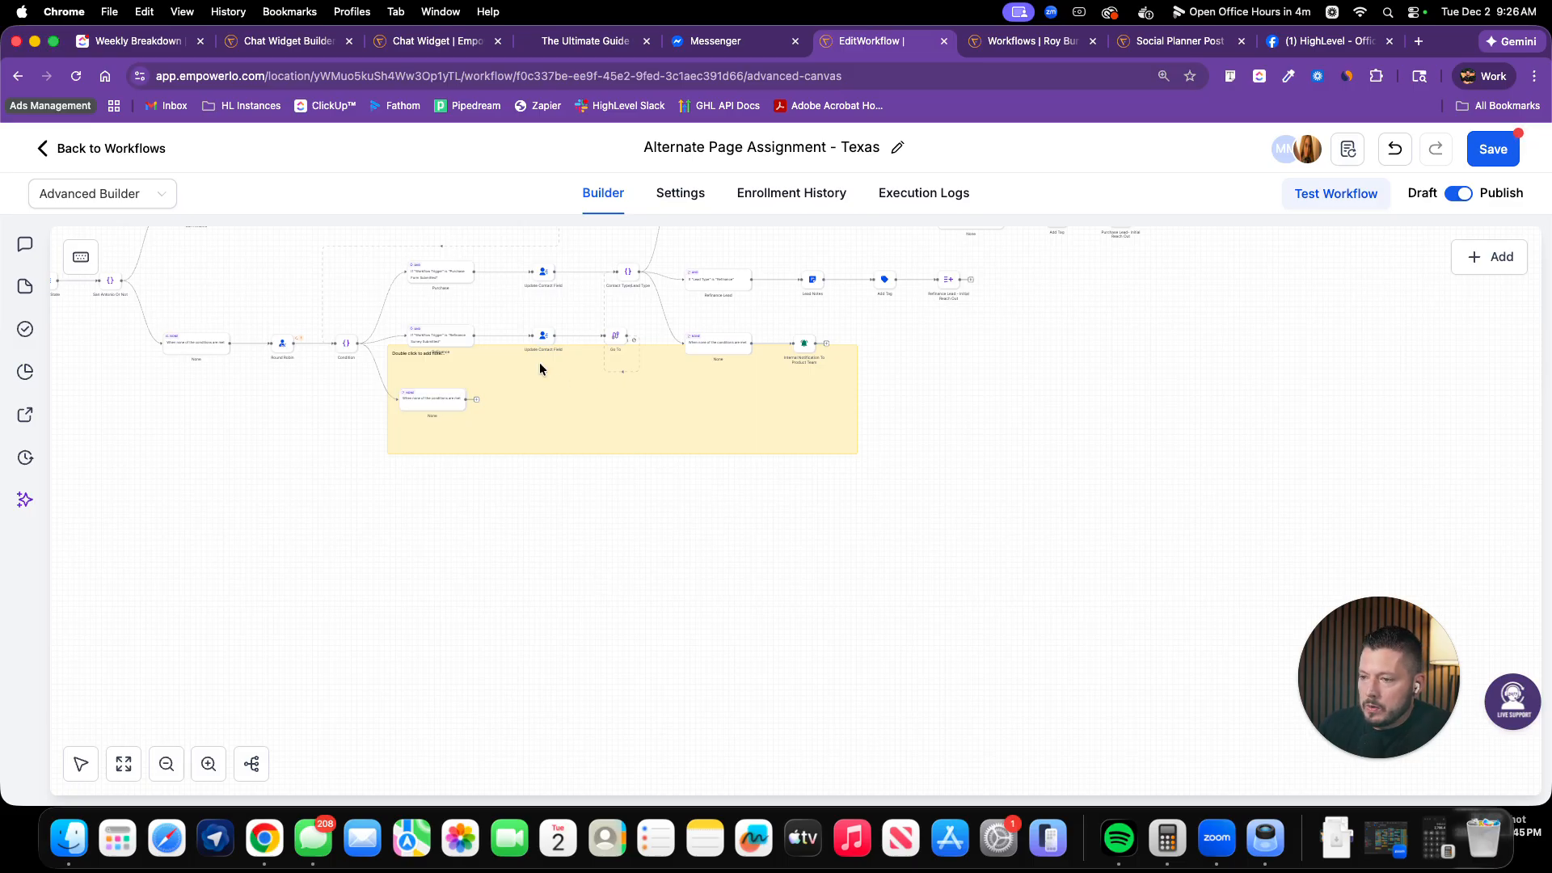
{"action": "mouse_move", "coordinate": [540, 362]}
{"action": "left_mouse_down"}
{"action": "mouse_move", "coordinate": [547, 547]}
{"action": "mouse_move", "coordinate": [547, 377]}
{"action": "left_mouse_up"}
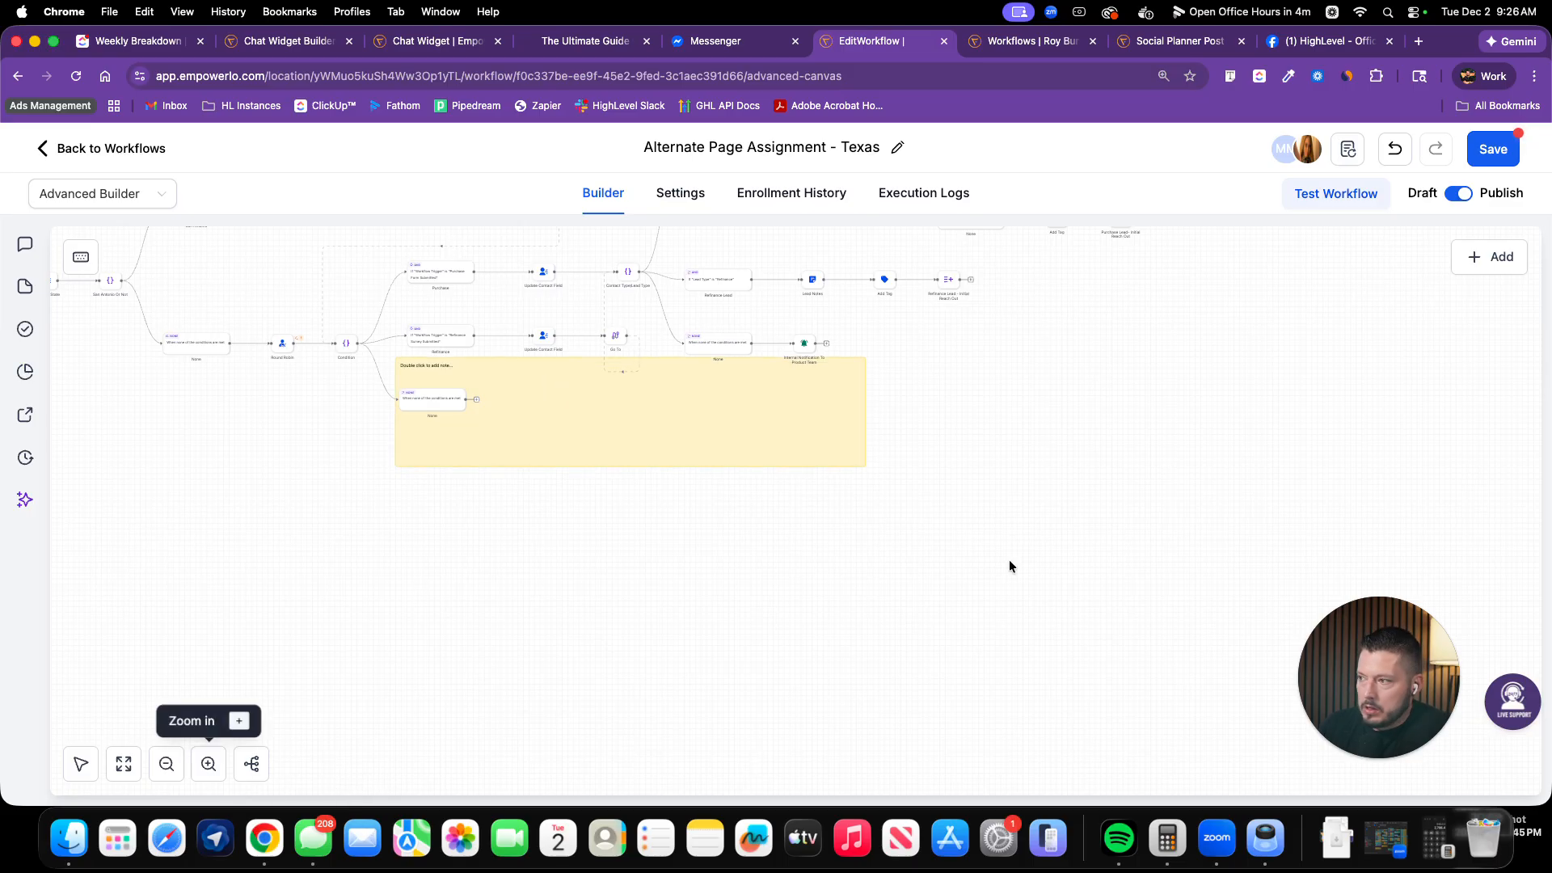
{"action": "left_click", "coordinate": [1395, 143]}
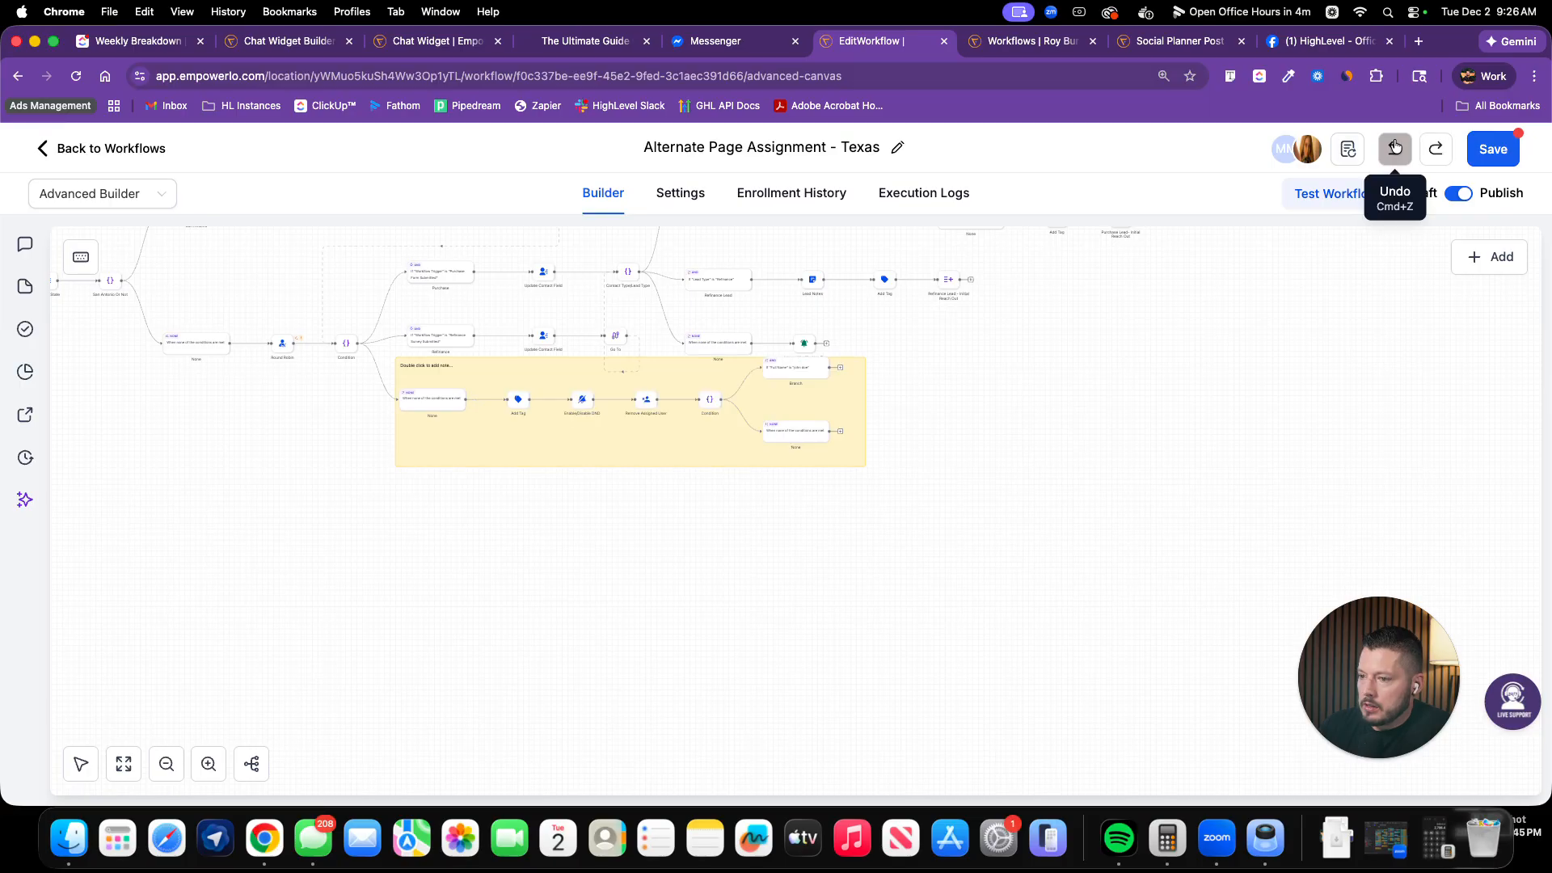
Reposition the sticky note around the branch and write "This is just a demonstration, and I'm going to delete all of these nodes" in it
{"action": "mouse_move", "coordinate": [513, 374]}
{"action": "left_mouse_down"}
{"action": "mouse_move", "coordinate": [513, 357]}
{"action": "mouse_move", "coordinate": [521, 366]}
{"action": "left_mouse_up"}
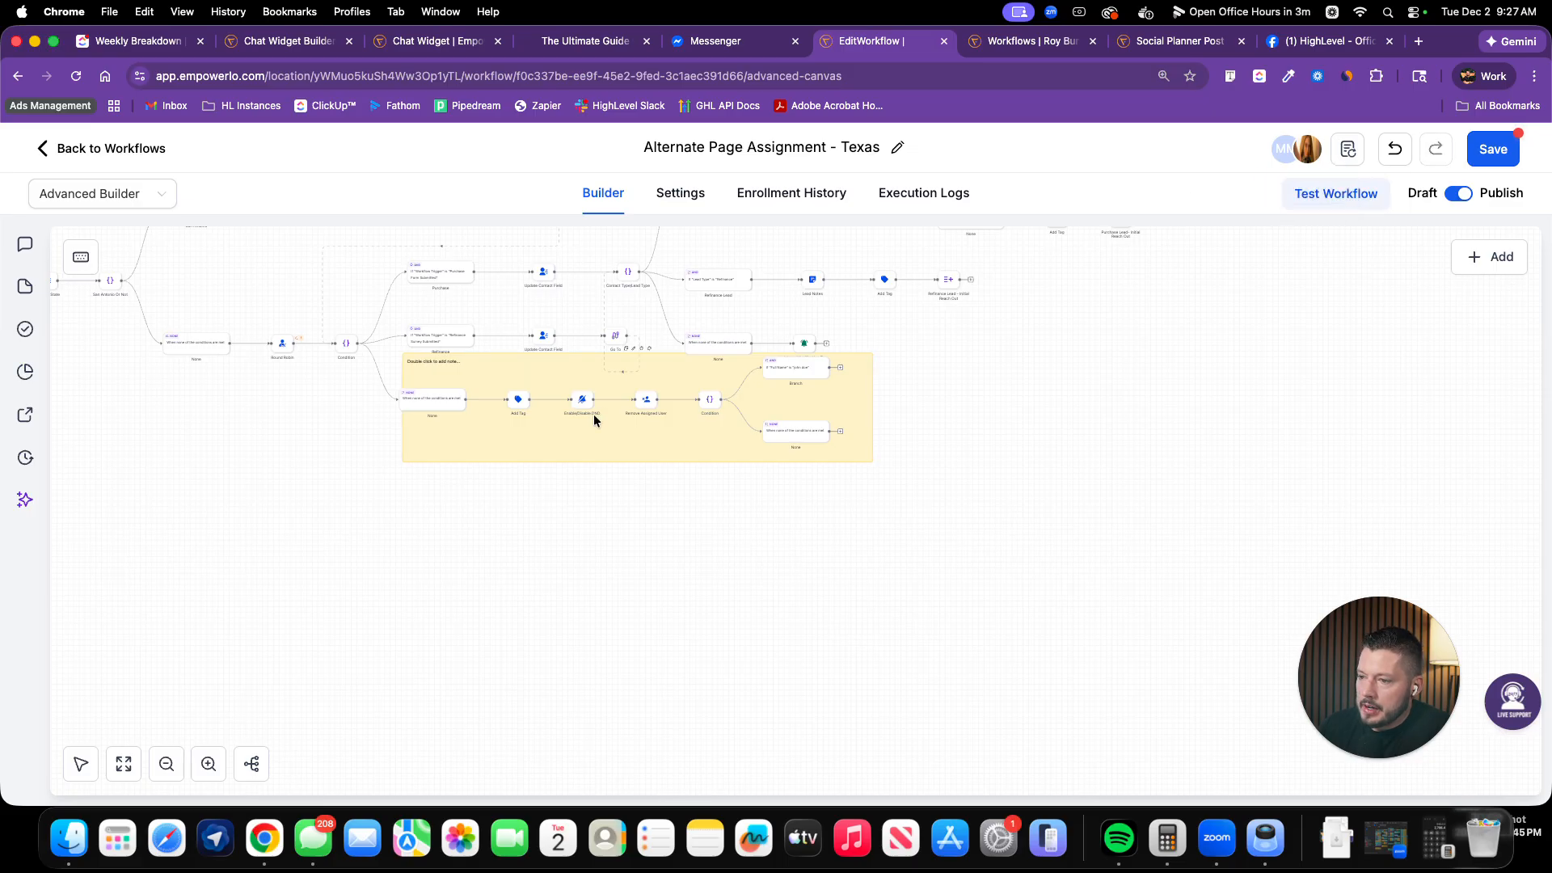
{"action": "left_click_drag", "start_coordinate": [443, 362], "coordinate": [433, 365]}
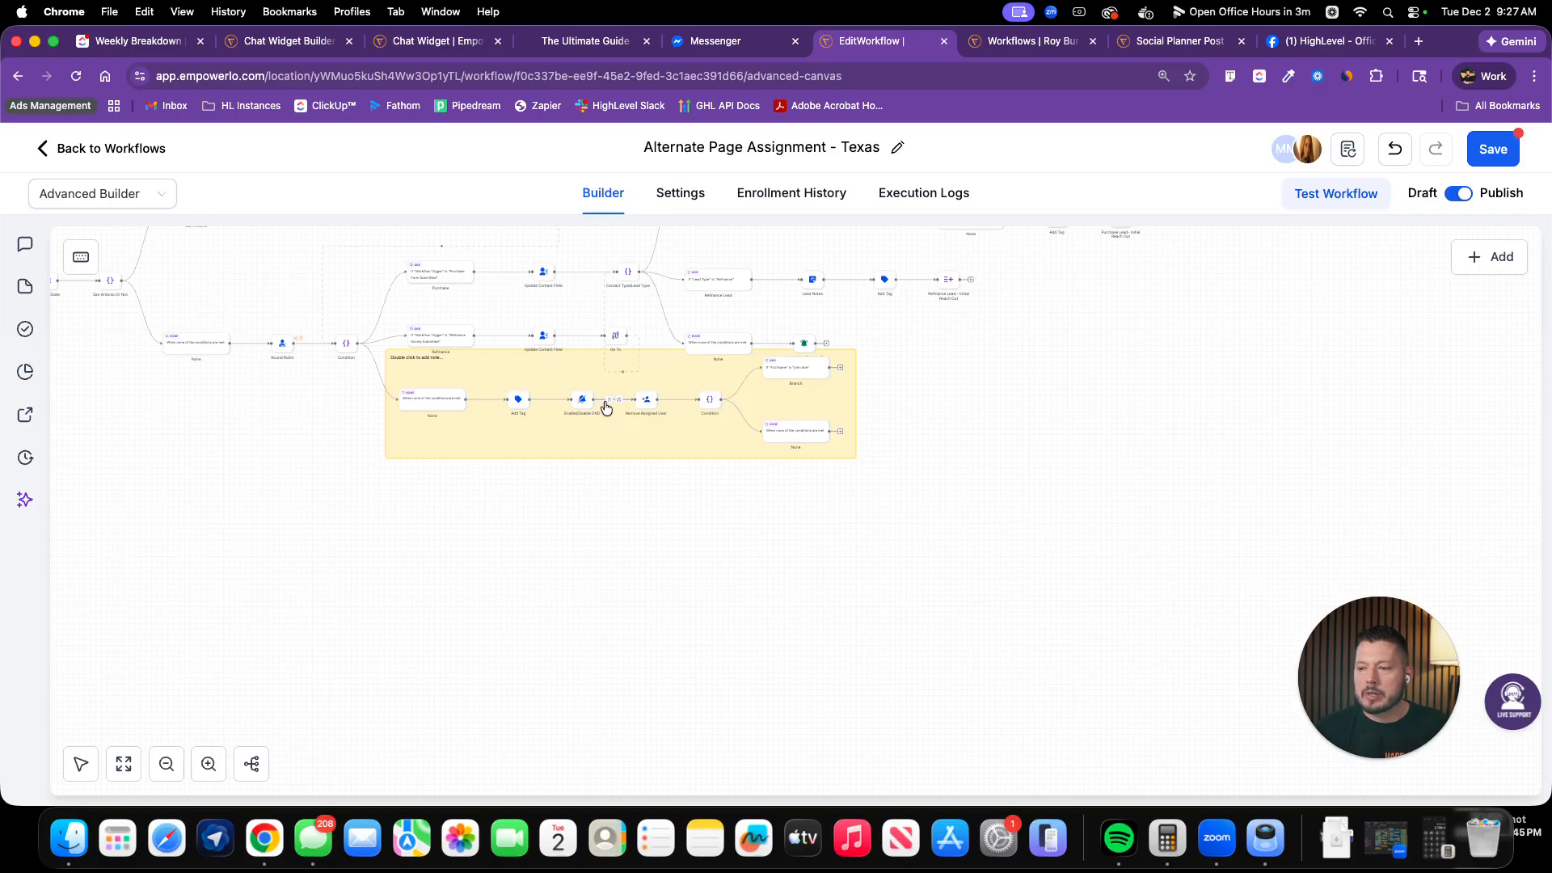
{"action": "left_click", "coordinate": [414, 359]}
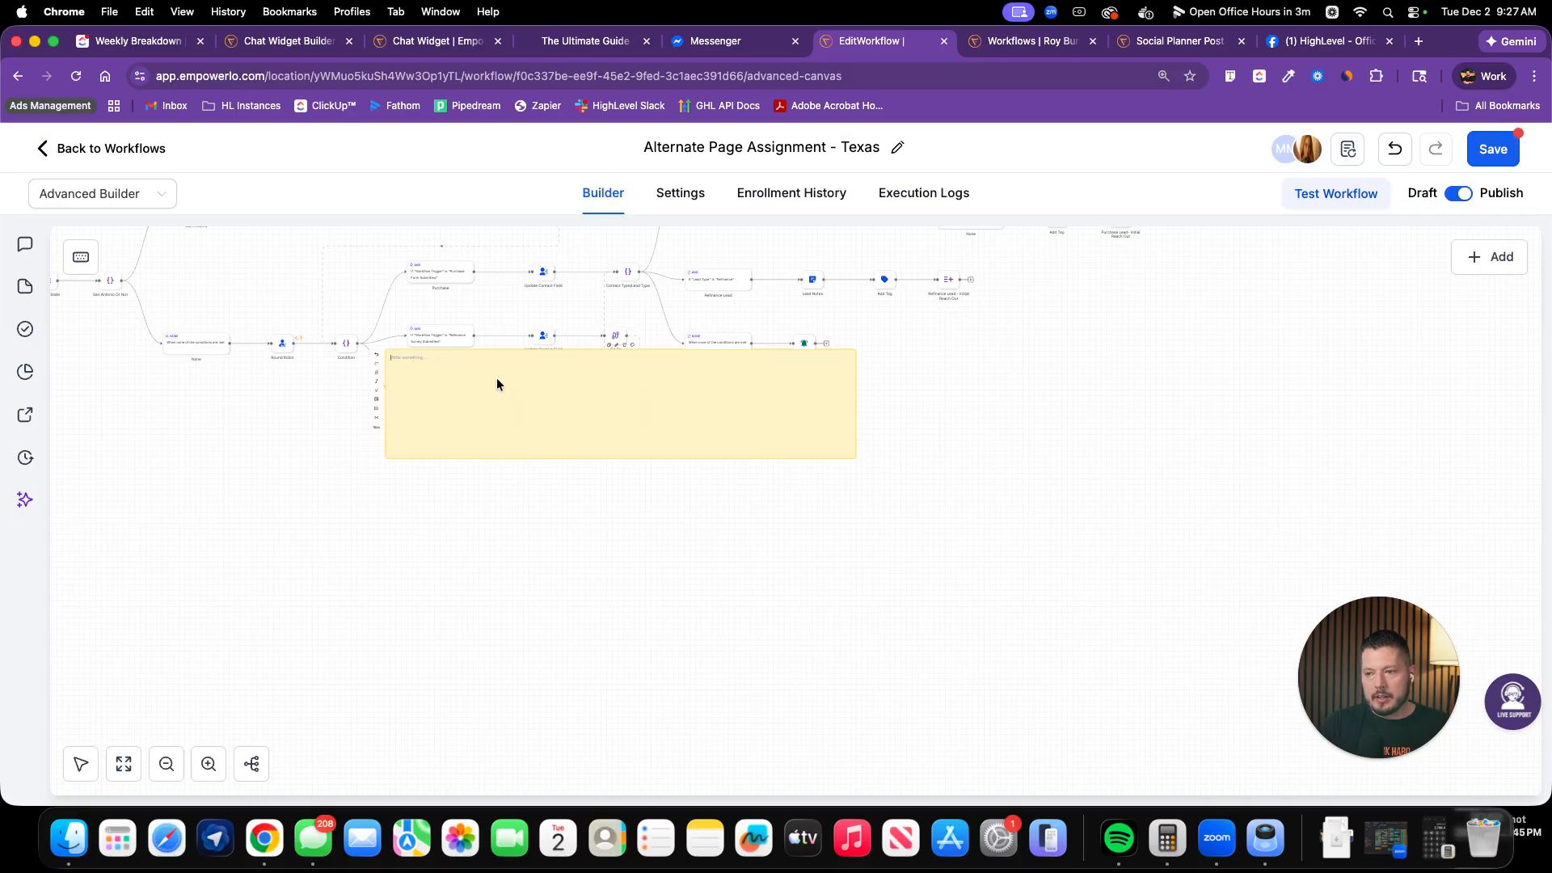
{"action": "type", "text": "This is just a demonstration, and I'm going to delete all of these nodes"}
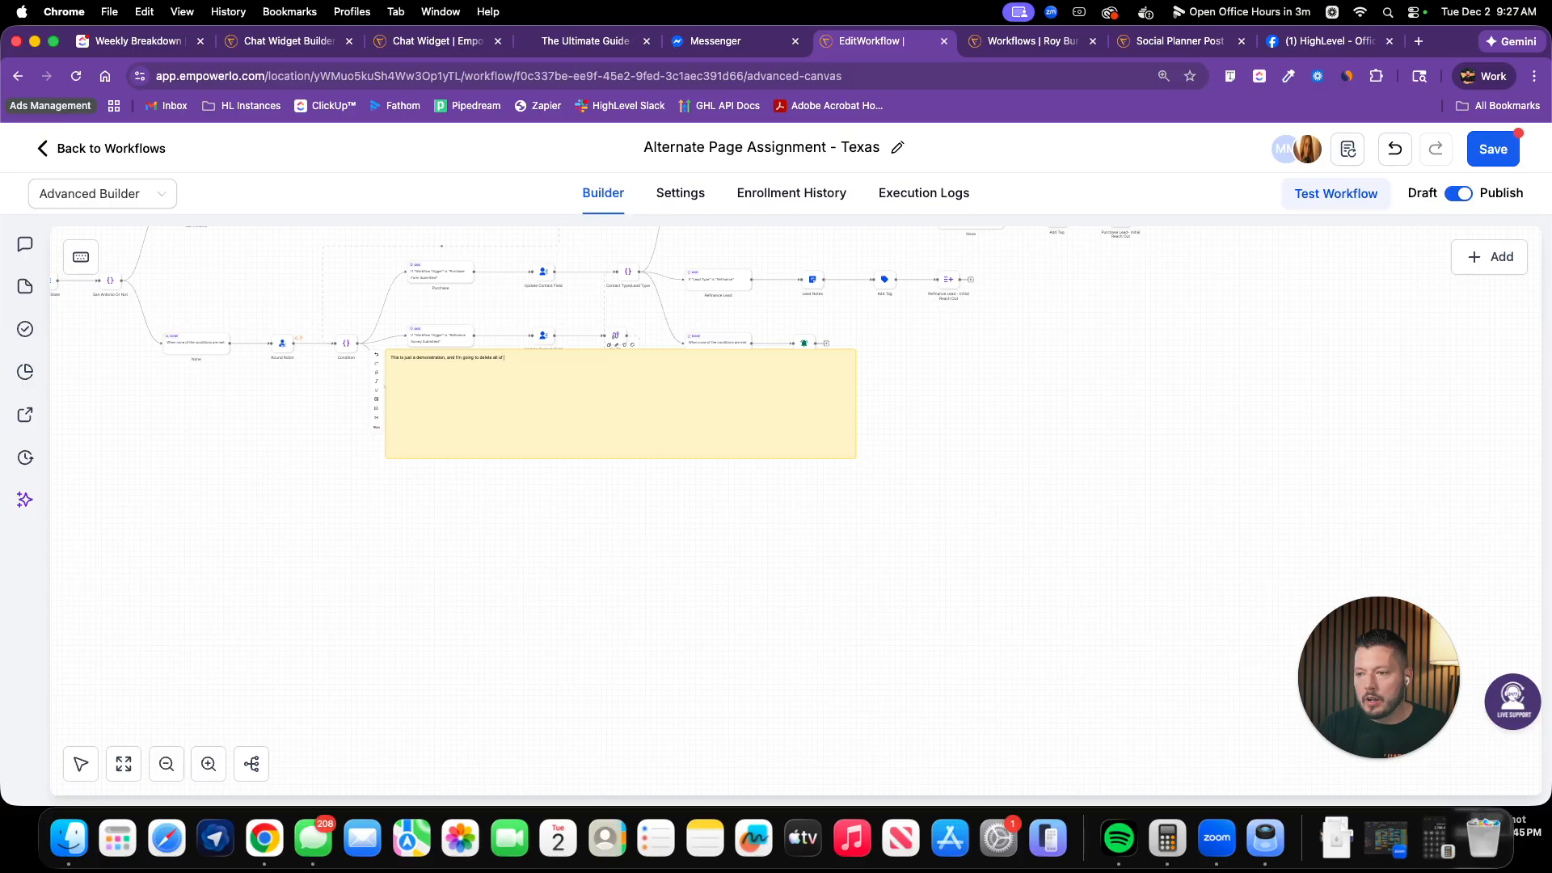
{"action": "left_click", "coordinate": [751, 525]}
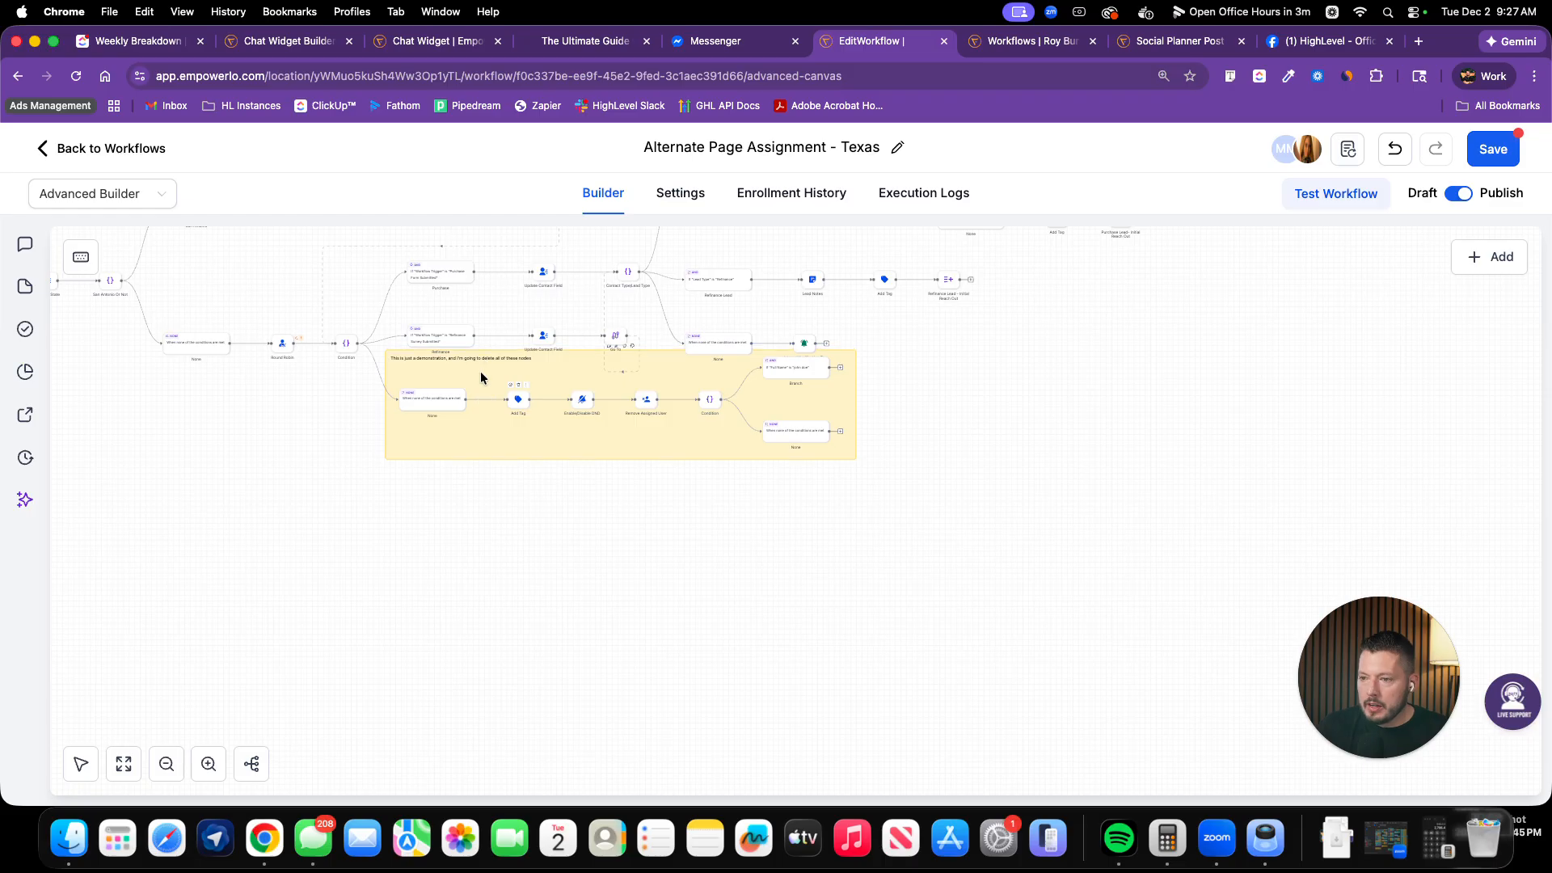
{"action": "left_click_drag", "start_coordinate": [481, 371], "coordinate": [485, 373]}
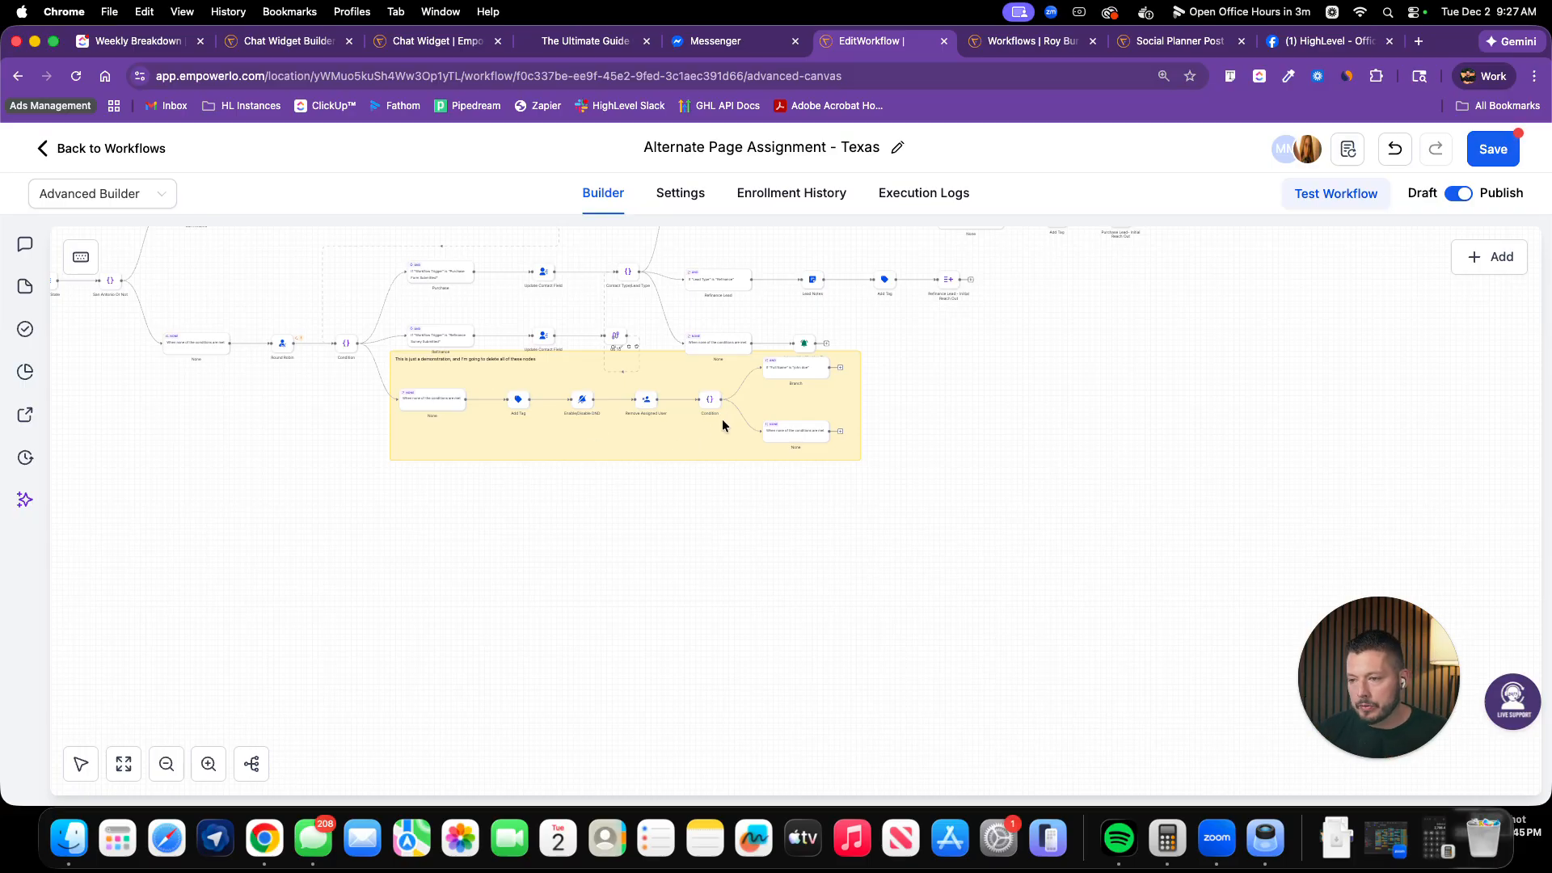
Disable the nodes from Add Tag through the Condition's outputs in bulk and inspect the disabled actions up close
{"action": "left_click_drag", "start_coordinate": [946, 494], "coordinate": [496, 367]}
{"action": "right_click", "coordinate": [588, 386]}
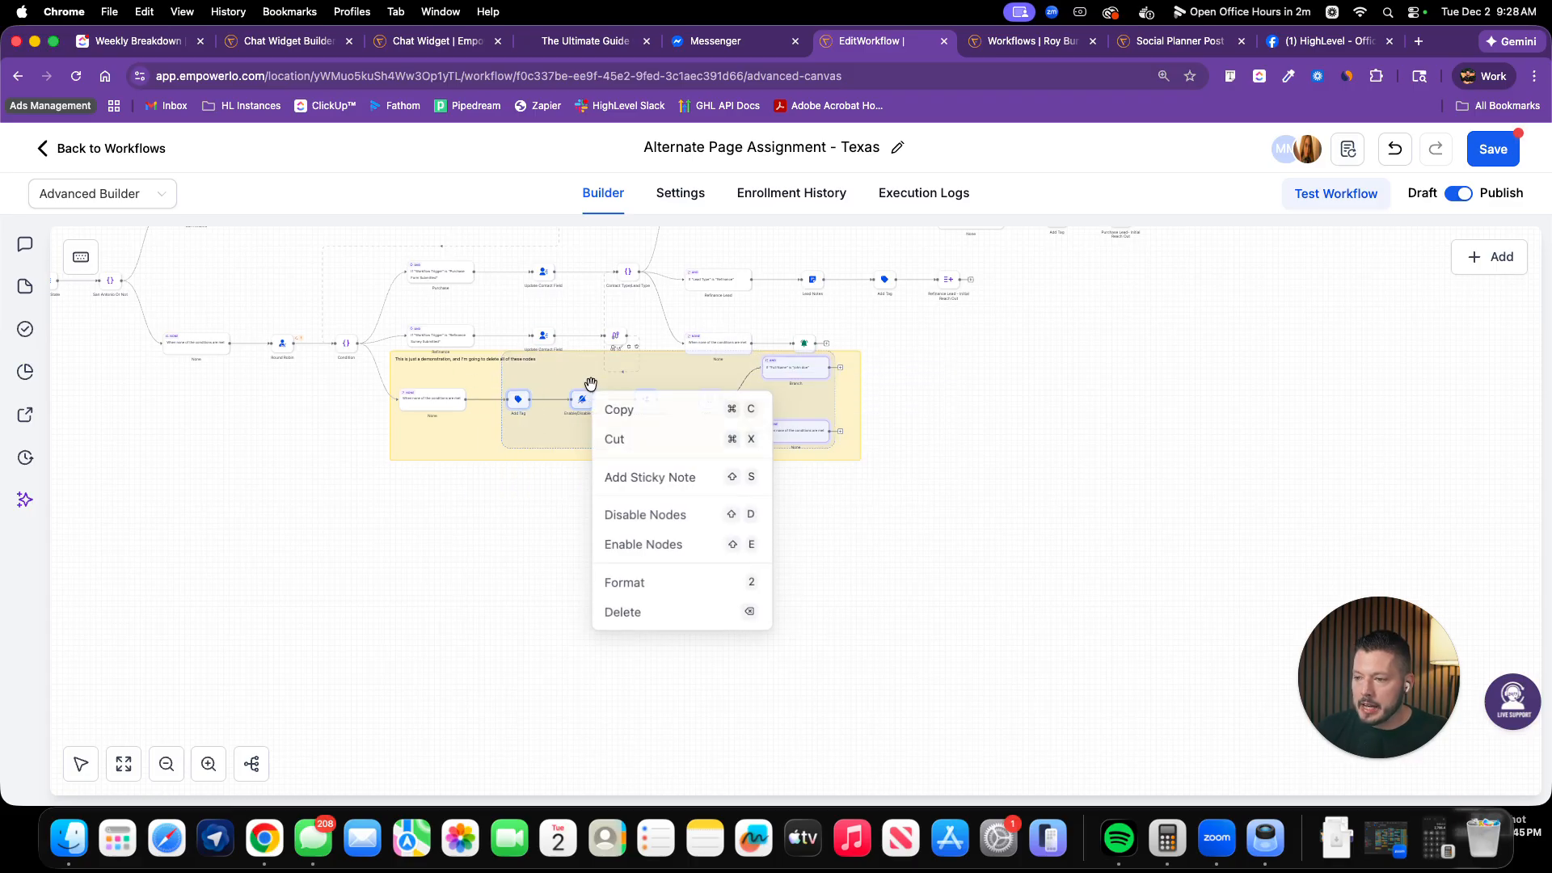
{"action": "left_click", "coordinate": [670, 513]}
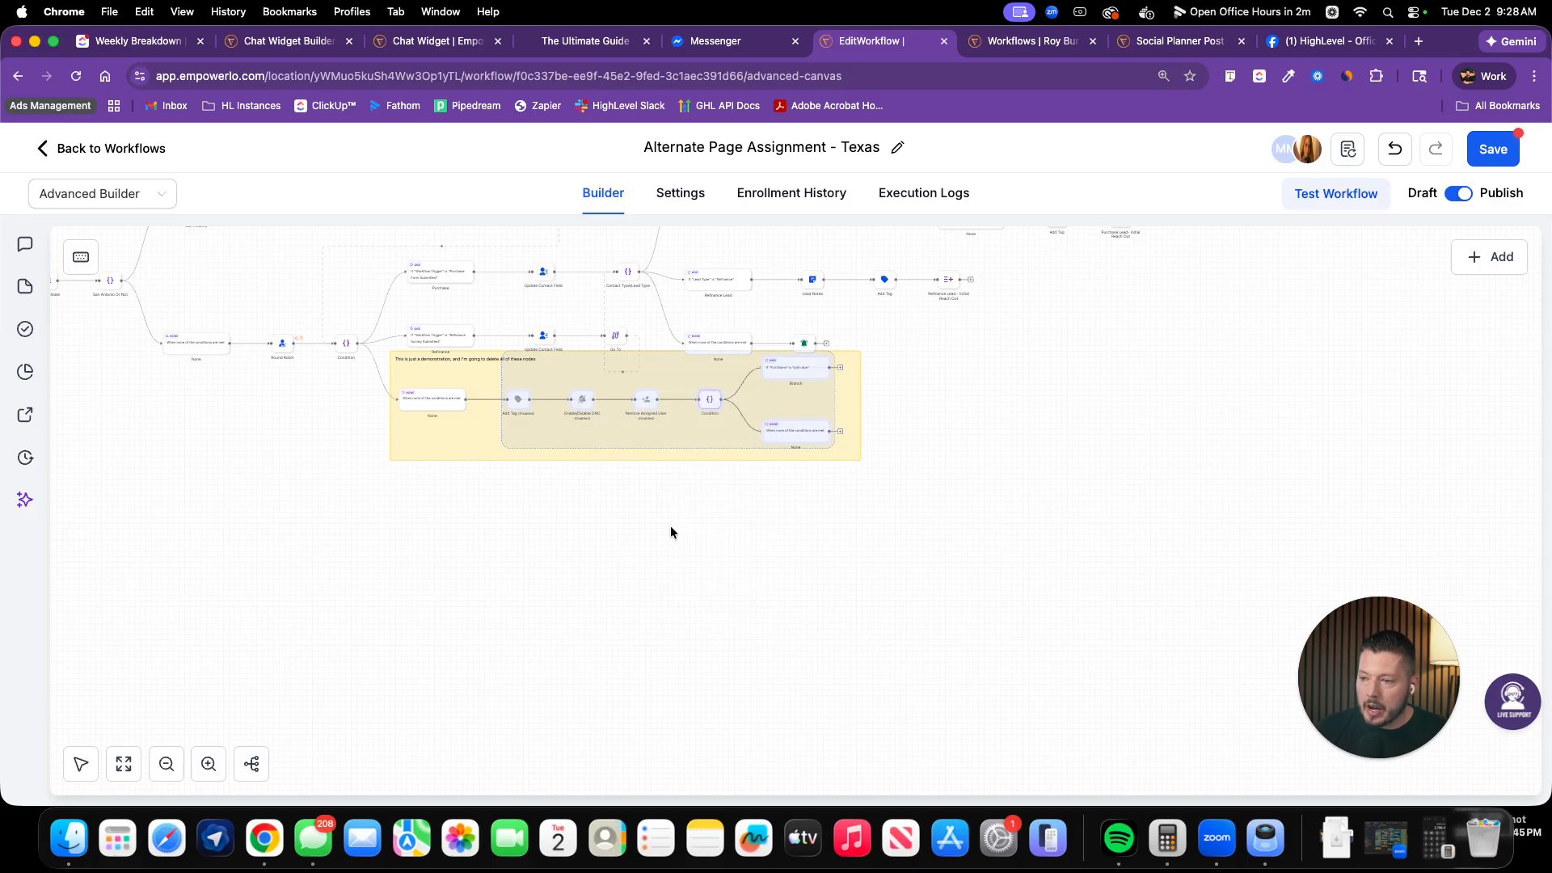
{"action": "scroll", "coordinate": [610, 521], "scroll_direction": "up", "scroll_amount": 5}
{"action": "scroll", "coordinate": [610, 521], "scroll_direction": "up", "scroll_amount": 5}
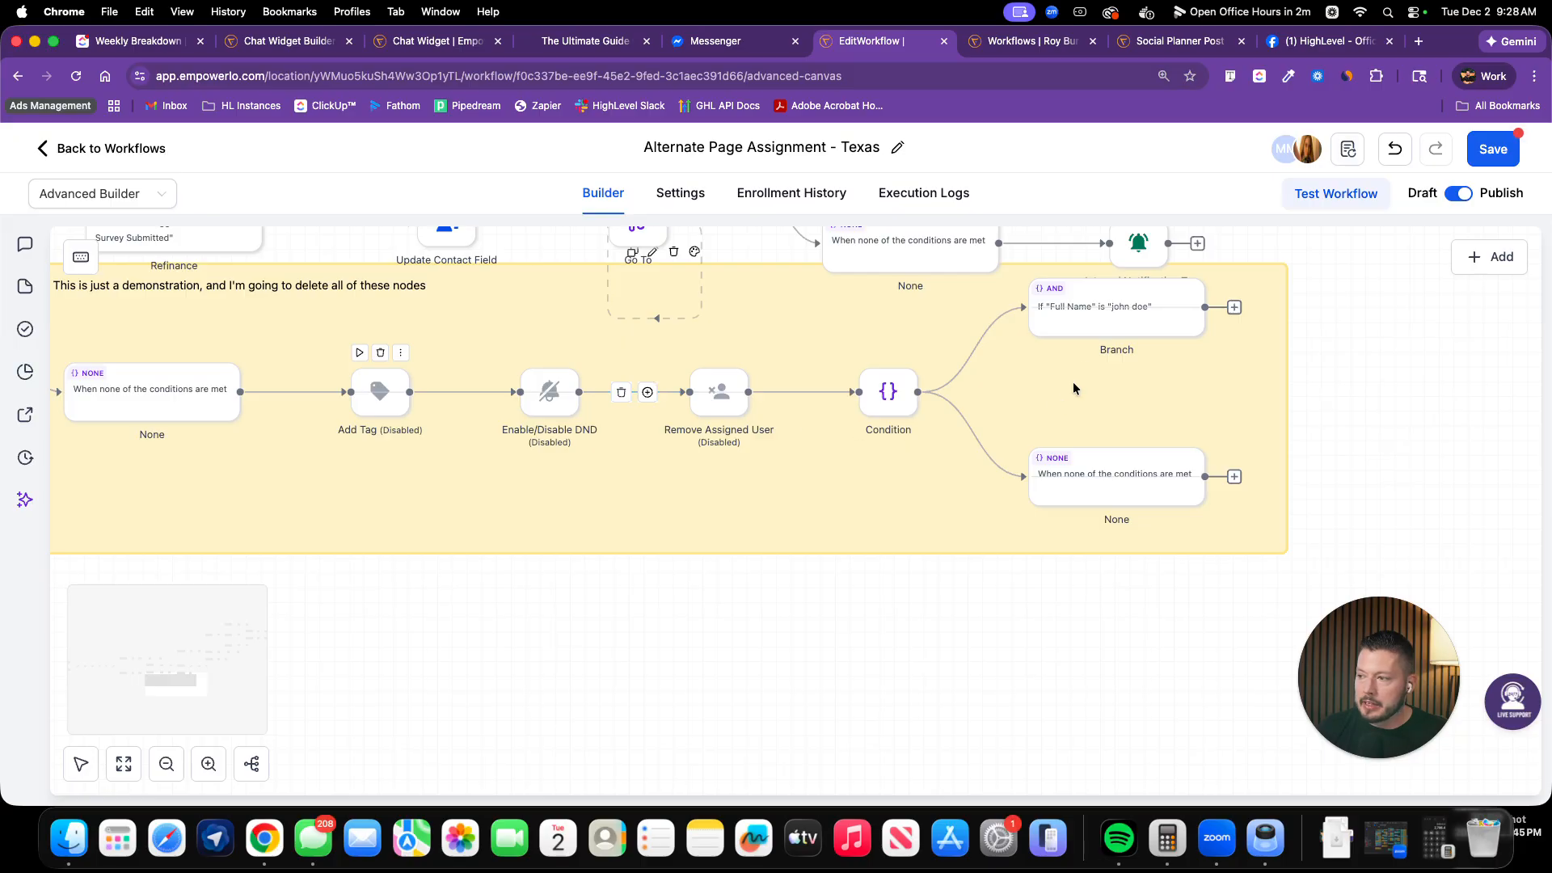
{"action": "scroll", "coordinate": [1130, 600], "scroll_direction": "up", "scroll_amount": 3}
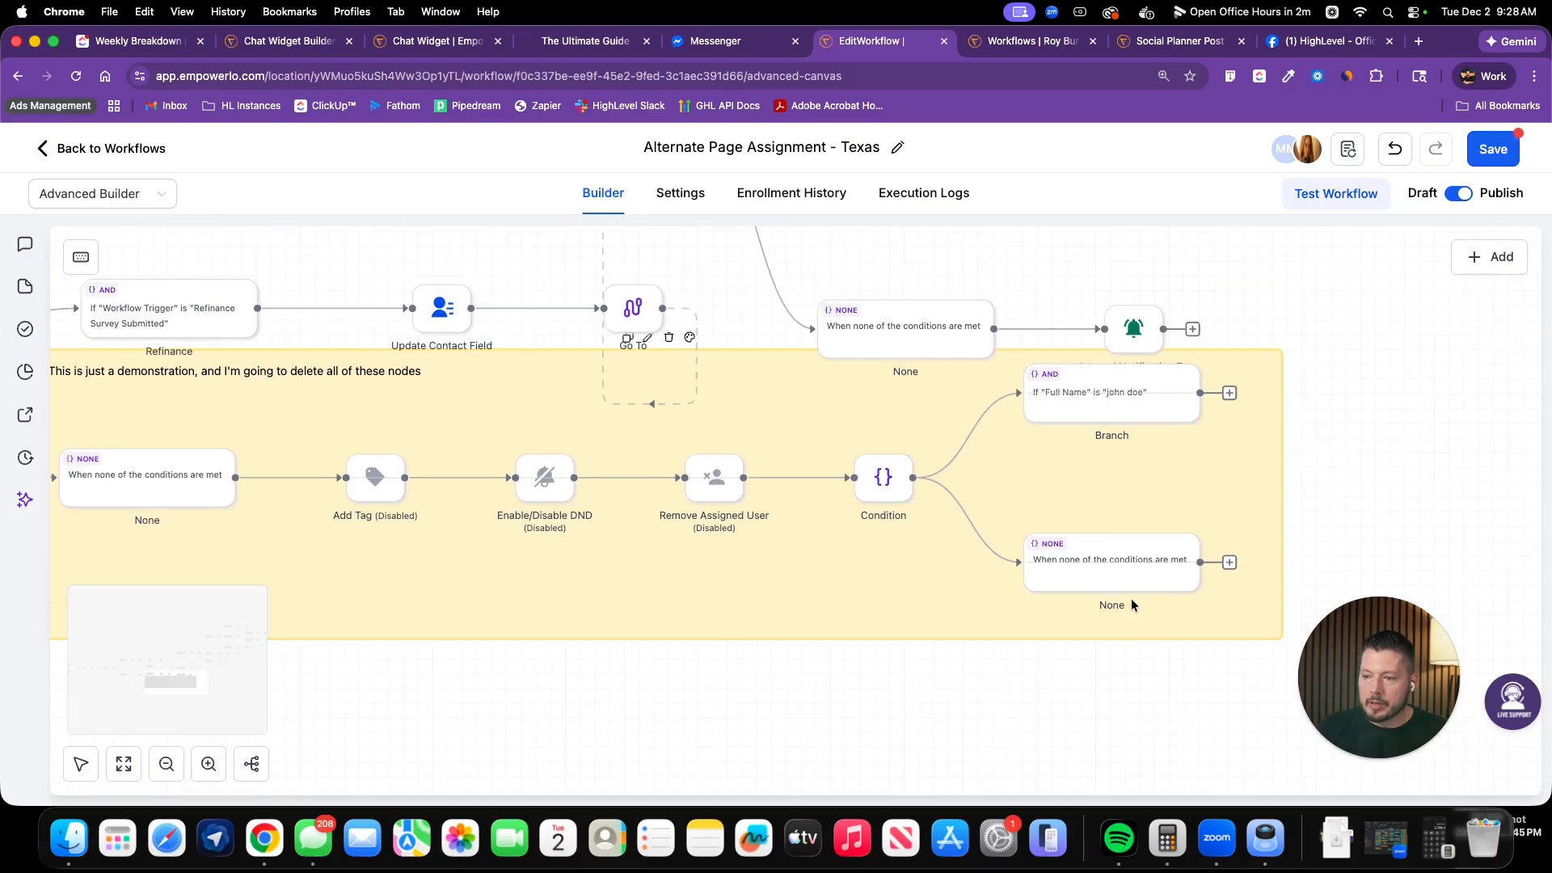
{"action": "scroll", "coordinate": [1129, 600], "scroll_direction": "down", "scroll_amount": 2}
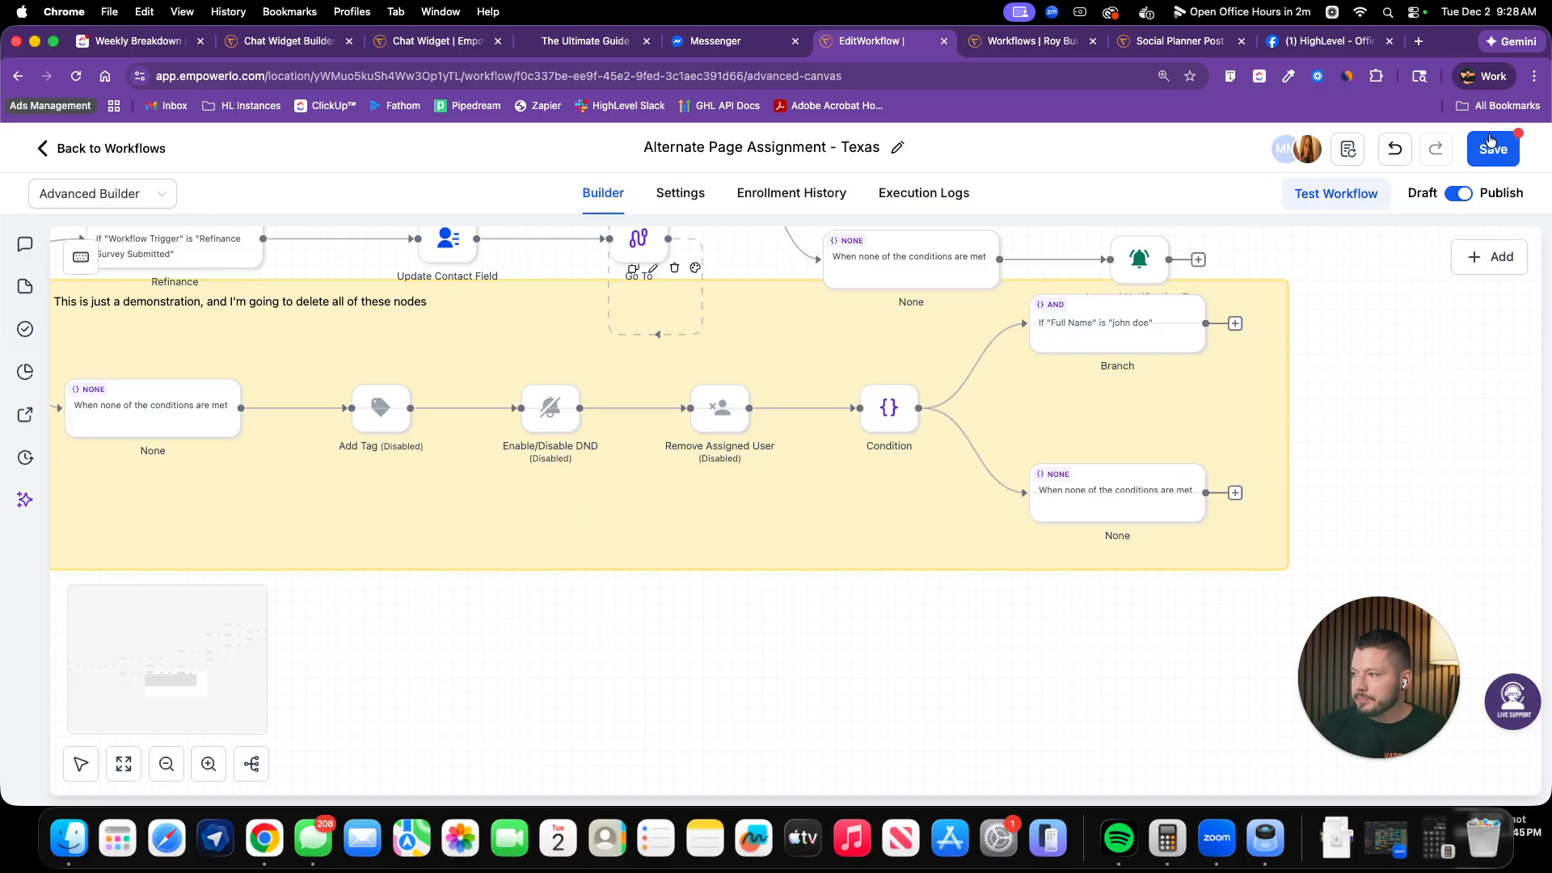
Leave the workflow without saving the changes and switch to the Weekly Breakdown board in ClickUp
{"action": "left_click", "coordinate": [133, 149]}
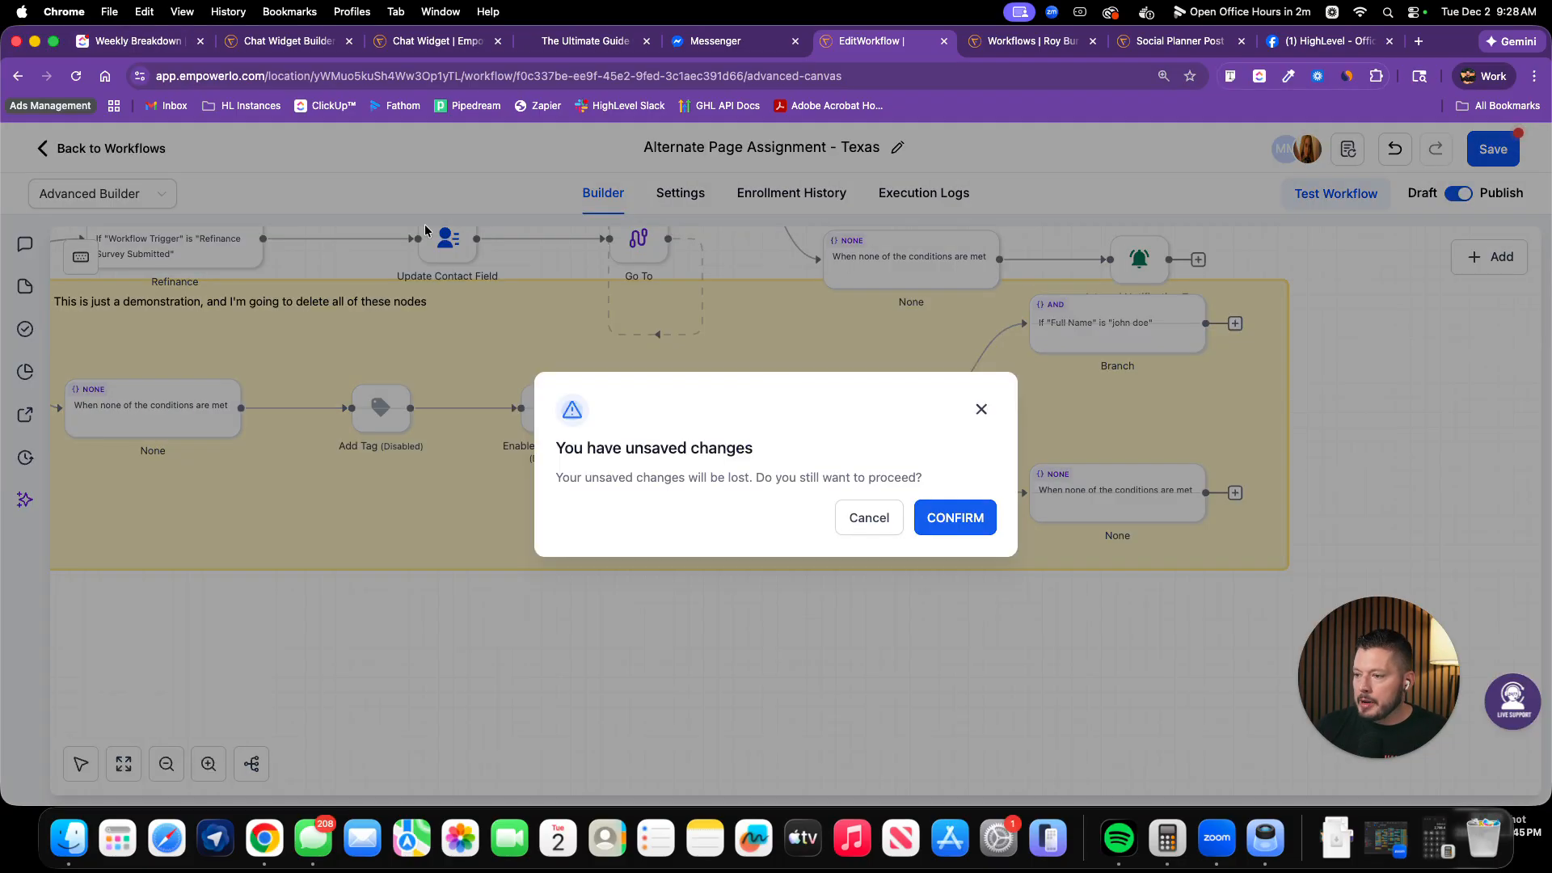
{"action": "left_click", "coordinate": [960, 518]}
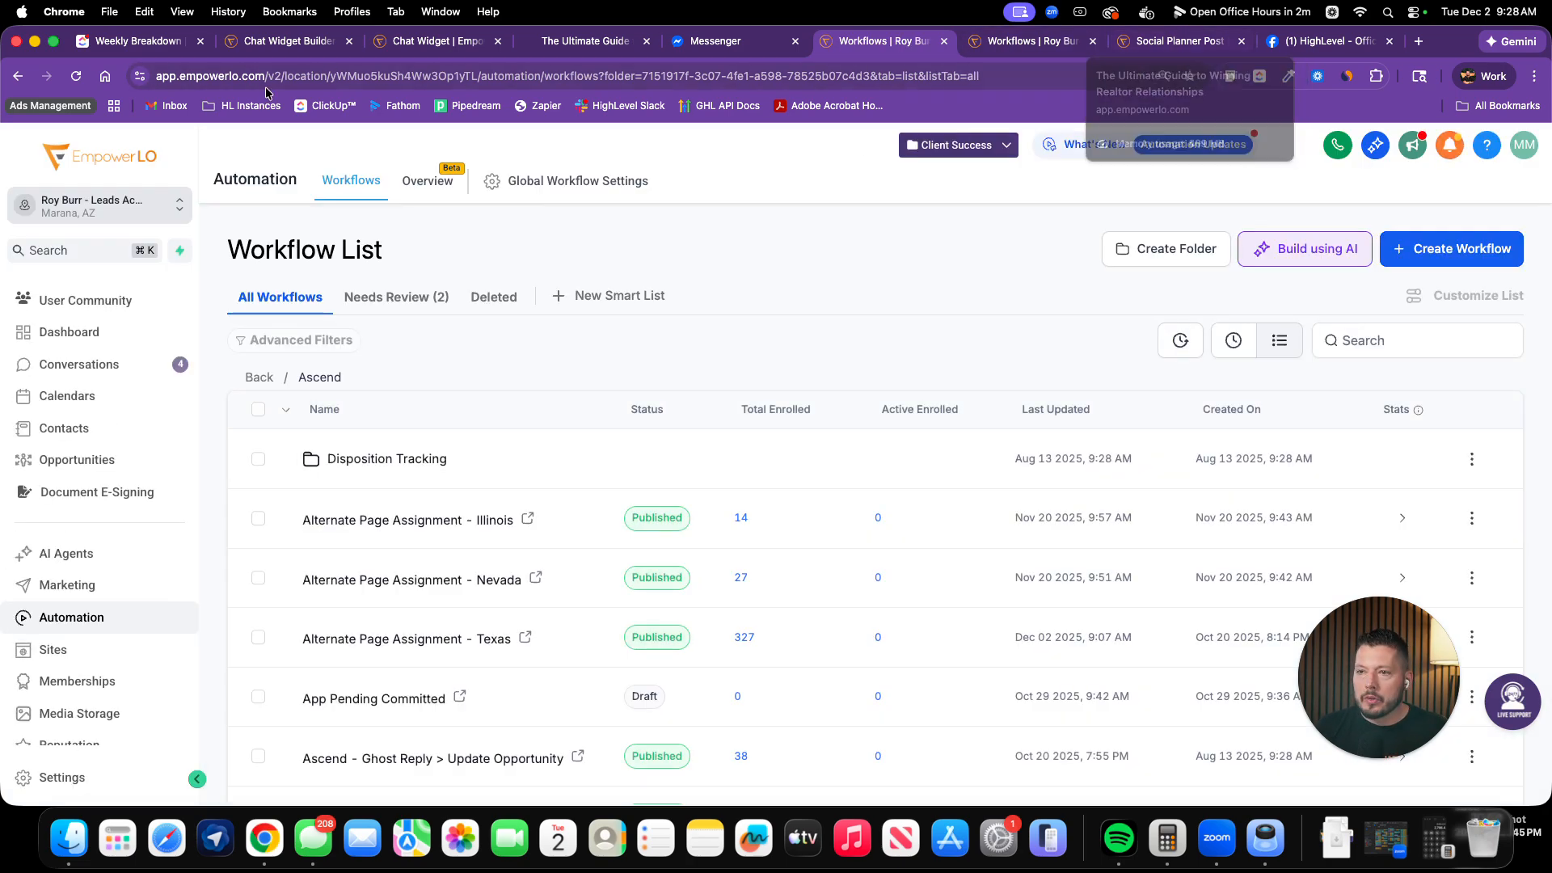
{"action": "key", "text": "super+1"}
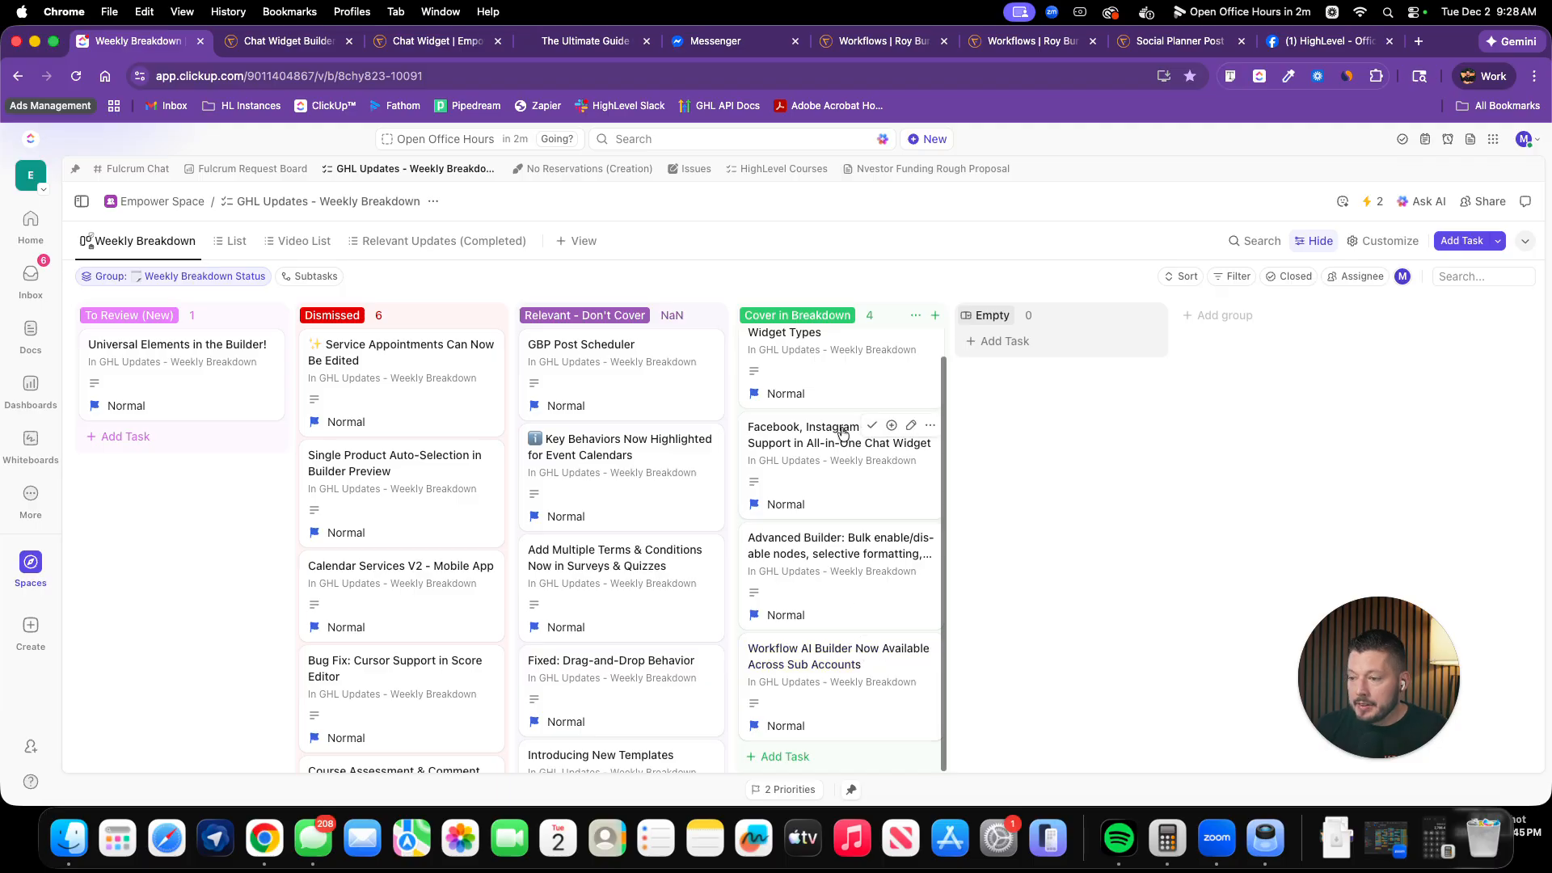